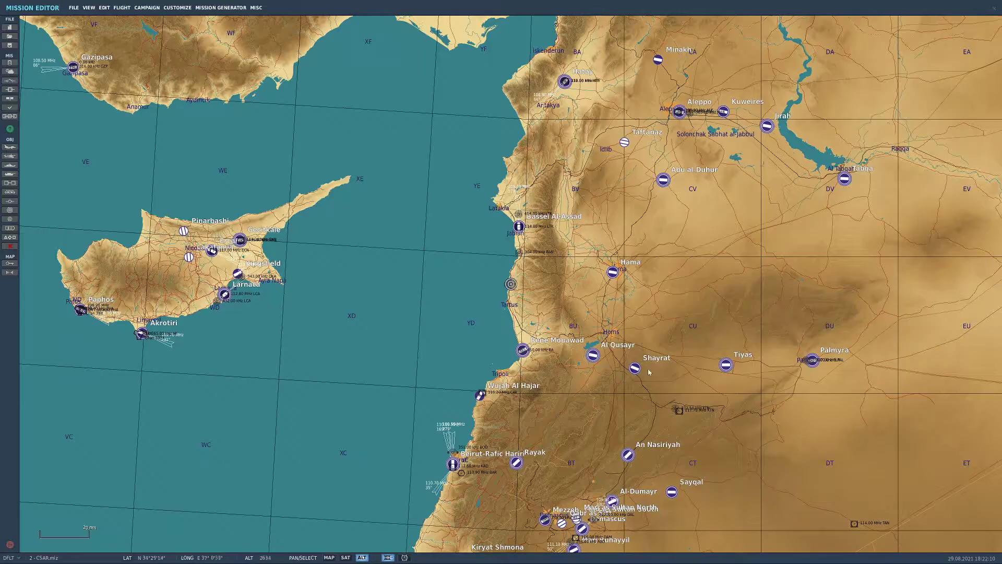
Survey the coastal mountains and terrain west of Homs and Hama for a possible rescue site
{"action": "scroll", "coordinate": [647, 383], "scroll_direction": "up", "scroll_amount": 6}
{"action": "left_click_drag", "start_coordinate": [647, 440], "coordinate": [805, 206]}
{"action": "scroll", "coordinate": [698, 293], "scroll_direction": "down", "scroll_amount": 4}
{"action": "left_click_drag", "start_coordinate": [782, 345], "coordinate": [795, 410]}
{"action": "left_click_drag", "start_coordinate": [832, 255], "coordinate": [776, 309]}
{"action": "scroll", "coordinate": [534, 230], "scroll_direction": "up", "scroll_amount": 4}
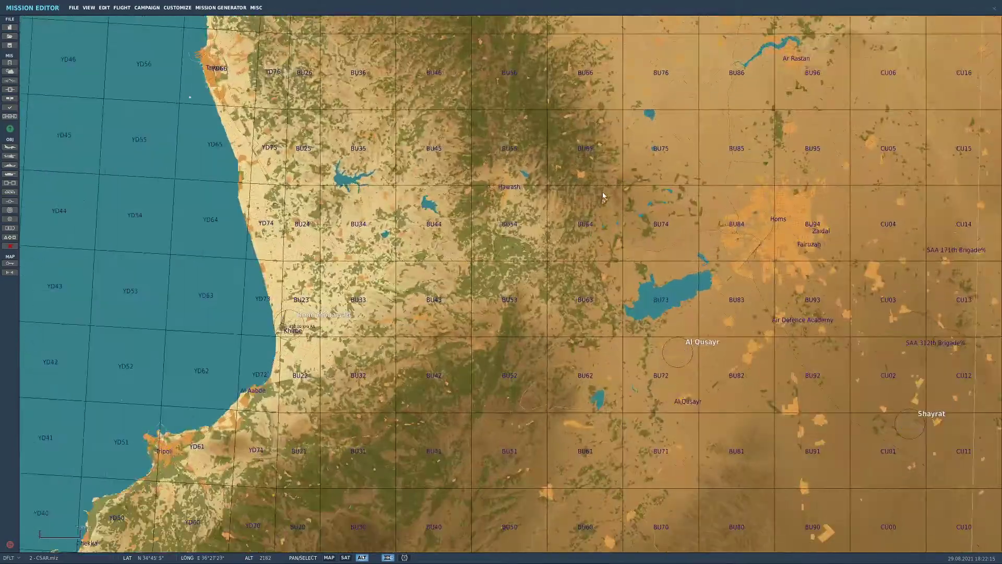
{"action": "scroll", "coordinate": [589, 189], "scroll_direction": "down", "scroll_amount": 2}
{"action": "scroll", "coordinate": [570, 161], "scroll_direction": "up", "scroll_amount": 5}
{"action": "scroll", "coordinate": [578, 164], "scroll_direction": "up", "scroll_amount": 5}
{"action": "scroll", "coordinate": [723, 193], "scroll_direction": "down", "scroll_amount": 3}
{"action": "left_click_drag", "start_coordinate": [759, 192], "coordinate": [758, 242]}
{"action": "scroll", "coordinate": [763, 239], "scroll_direction": "down", "scroll_amount": 6}
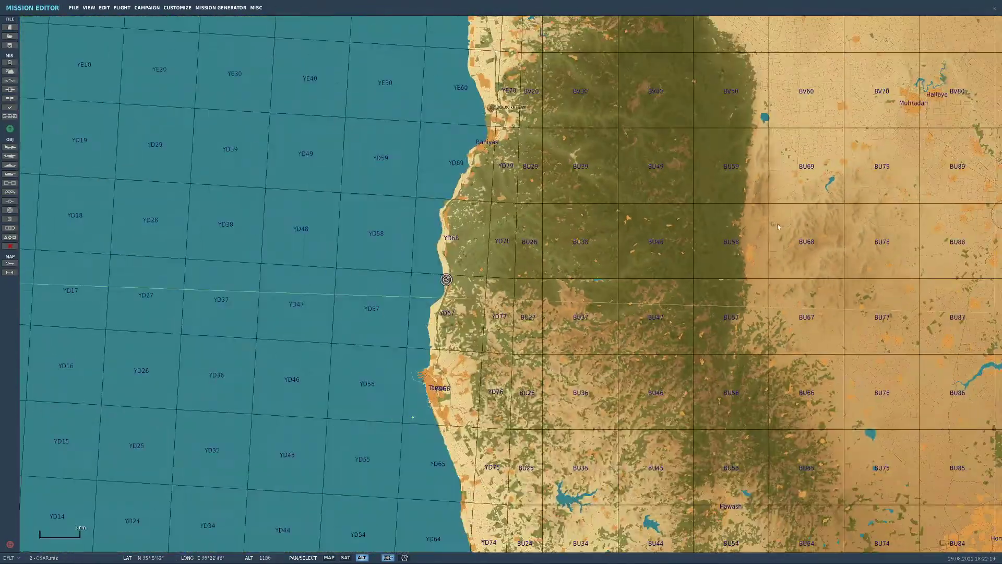
{"action": "scroll", "coordinate": [779, 227], "scroll_direction": "down", "scroll_amount": 2}
{"action": "scroll", "coordinate": [782, 228], "scroll_direction": "up", "scroll_amount": 6}
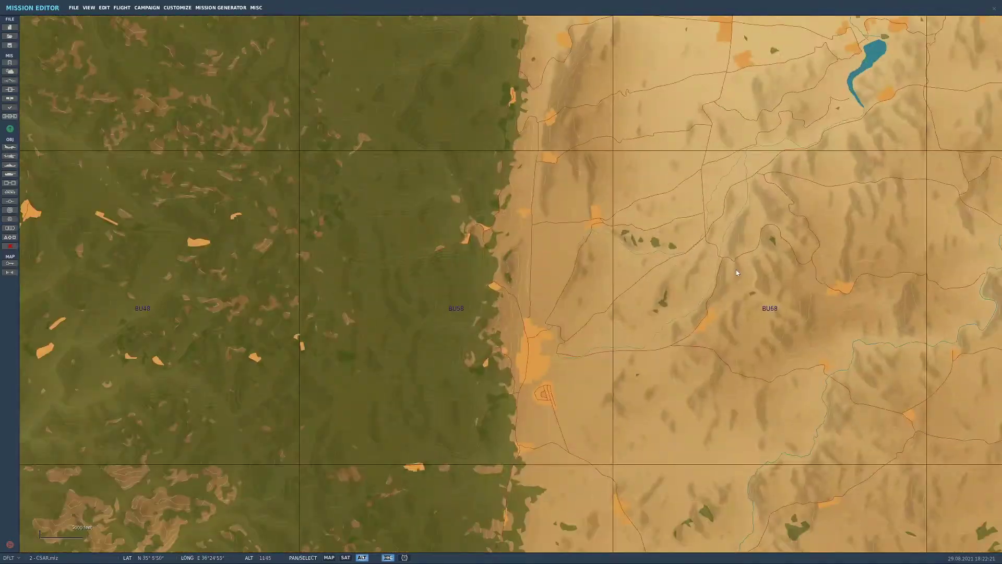
{"action": "scroll", "coordinate": [706, 287], "scroll_direction": "down", "scroll_amount": 5}
{"action": "scroll", "coordinate": [712, 284], "scroll_direction": "up", "scroll_amount": 4}
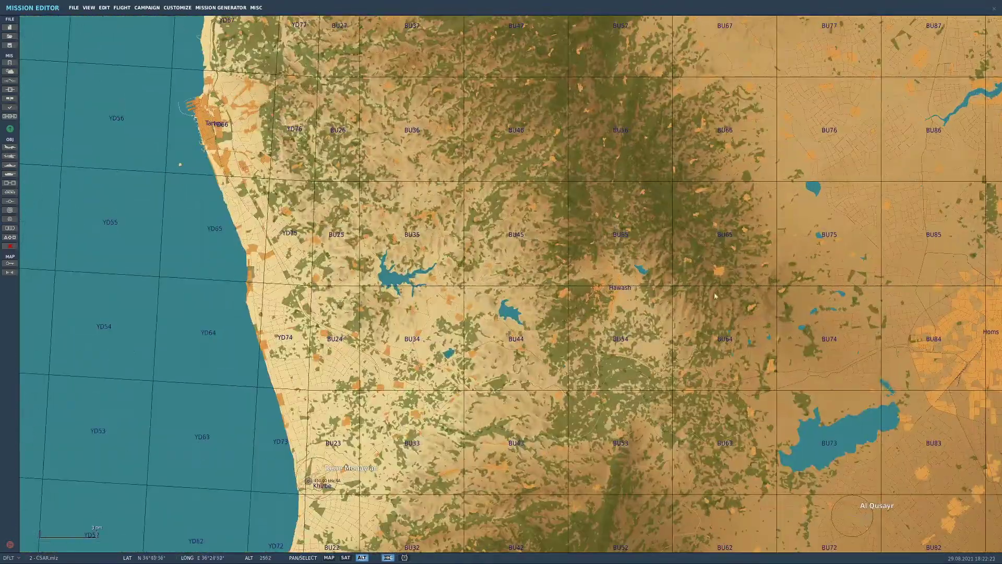
{"action": "scroll", "coordinate": [720, 333], "scroll_direction": "up", "scroll_amount": 5}
{"action": "scroll", "coordinate": [776, 411], "scroll_direction": "down", "scroll_amount": 5}
{"action": "scroll", "coordinate": [877, 318], "scroll_direction": "up", "scroll_amount": 2}
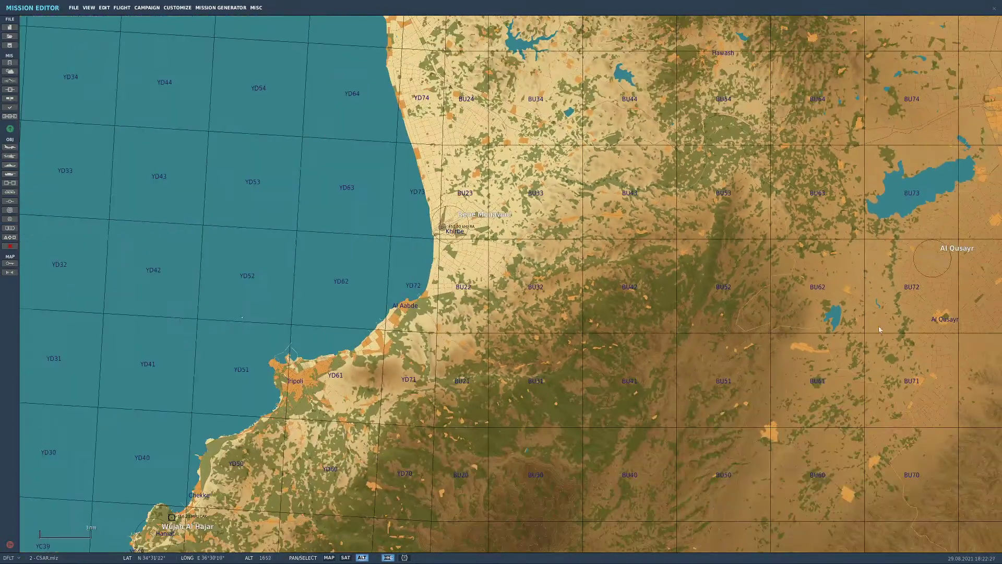
Examine the mountainous terrain southwest of Al Qusayr, around grid squares BU41 and BU51, for a suitable site
{"action": "scroll", "coordinate": [749, 368], "scroll_direction": "up", "scroll_amount": 5}
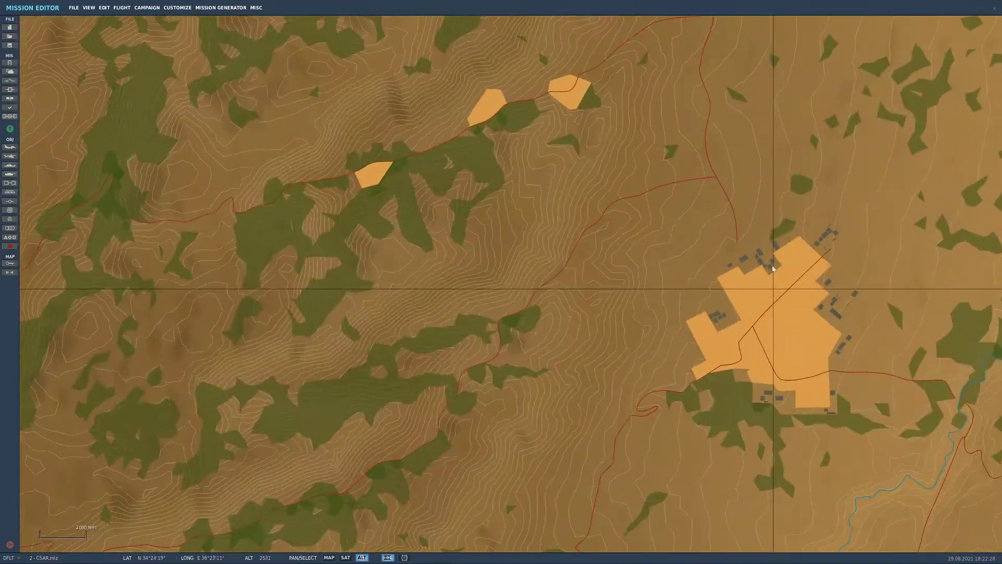
{"action": "scroll", "coordinate": [788, 258], "scroll_direction": "up", "scroll_amount": 2}
{"action": "scroll", "coordinate": [721, 339], "scroll_direction": "down", "scroll_amount": 3}
{"action": "left_click_drag", "start_coordinate": [799, 257], "coordinate": [599, 427]}
{"action": "scroll", "coordinate": [715, 292], "scroll_direction": "up", "scroll_amount": 3}
{"action": "scroll", "coordinate": [673, 299], "scroll_direction": "down", "scroll_amount": 1}
{"action": "left_click_drag", "start_coordinate": [679, 294], "coordinate": [661, 303]}
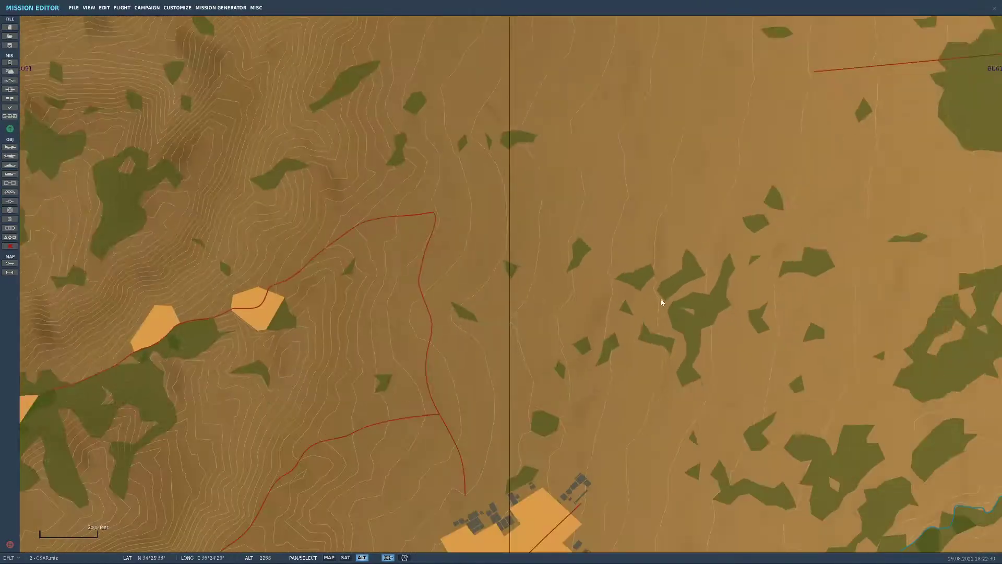
{"action": "scroll", "coordinate": [662, 303], "scroll_direction": "down", "scroll_amount": 4}
{"action": "scroll", "coordinate": [730, 365], "scroll_direction": "up", "scroll_amount": 3}
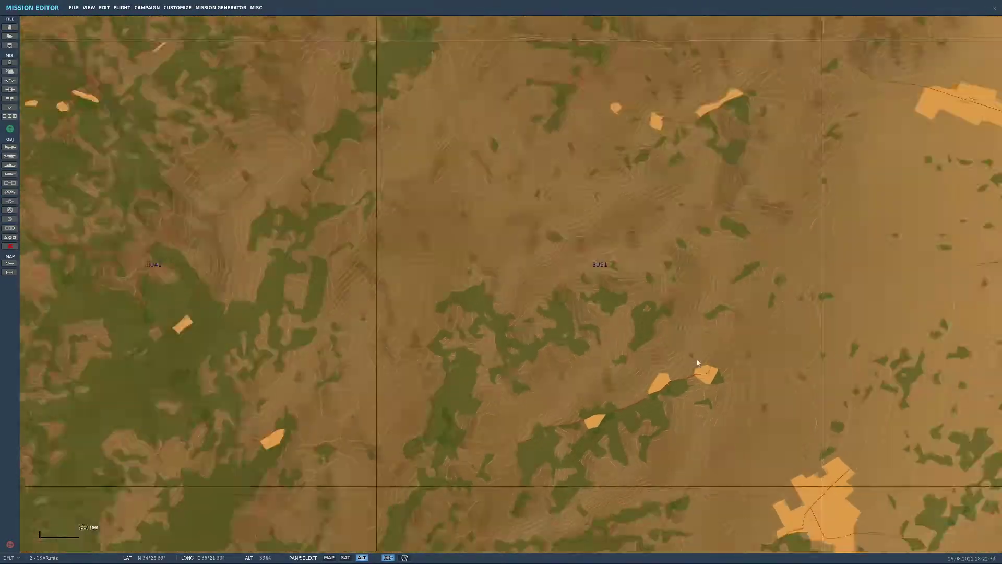
{"action": "scroll", "coordinate": [684, 287], "scroll_direction": "down", "scroll_amount": 2}
{"action": "left_click_drag", "start_coordinate": [683, 286], "coordinate": [719, 336]}
{"action": "scroll", "coordinate": [662, 268], "scroll_direction": "down", "scroll_amount": 2}
{"action": "scroll", "coordinate": [787, 224], "scroll_direction": "up", "scroll_amount": 1}
{"action": "scroll", "coordinate": [744, 235], "scroll_direction": "down", "scroll_amount": 2}
{"action": "scroll", "coordinate": [623, 266], "scroll_direction": "up", "scroll_amount": 3}
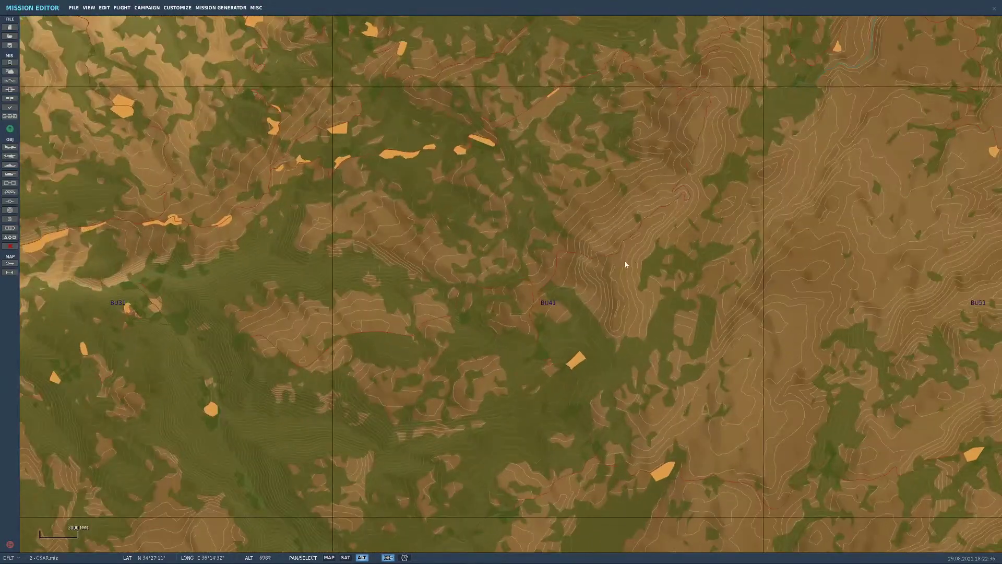
Place a one-unit USA vehicle group in the small forest clearing in grid BU41 and leave waypoint adding
{"action": "scroll", "coordinate": [628, 251], "scroll_direction": "up", "scroll_amount": 7}
{"action": "scroll", "coordinate": [788, 214], "scroll_direction": "down", "scroll_amount": 2}
{"action": "left_click_drag", "start_coordinate": [809, 288], "coordinate": [672, 348]}
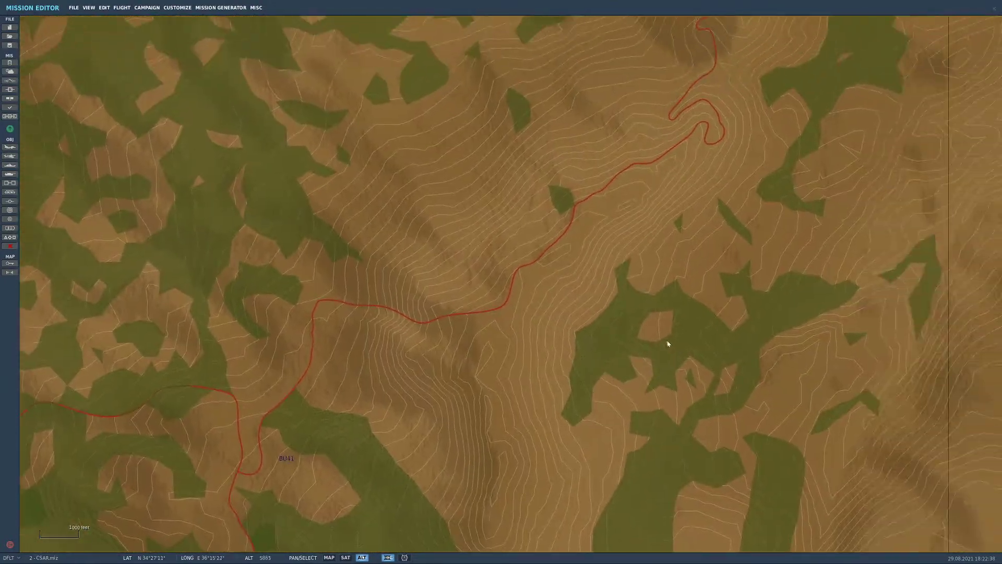
{"action": "left_click", "coordinate": [9, 191]}
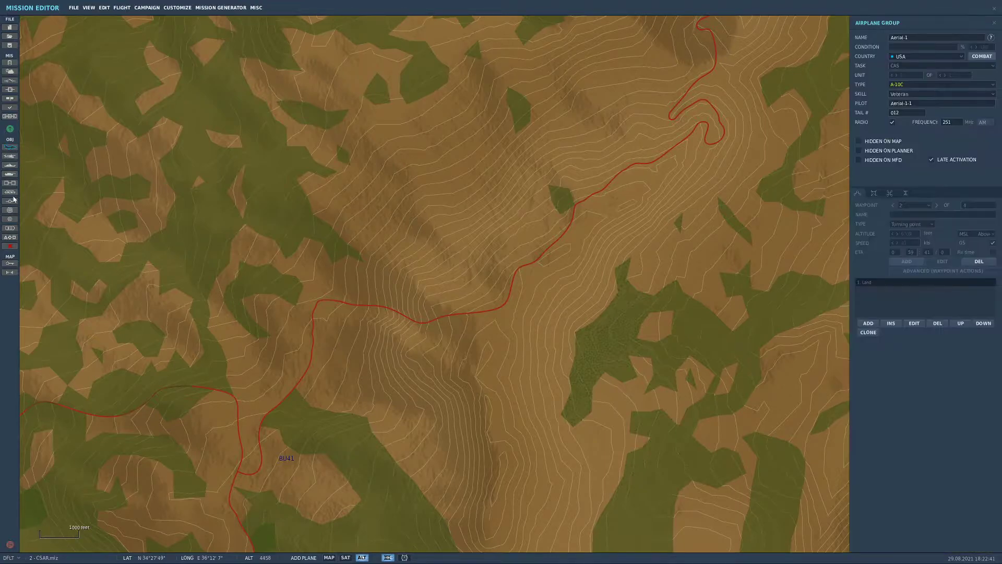
{"action": "left_click", "coordinate": [10, 174]}
{"action": "left_click", "coordinate": [656, 326]}
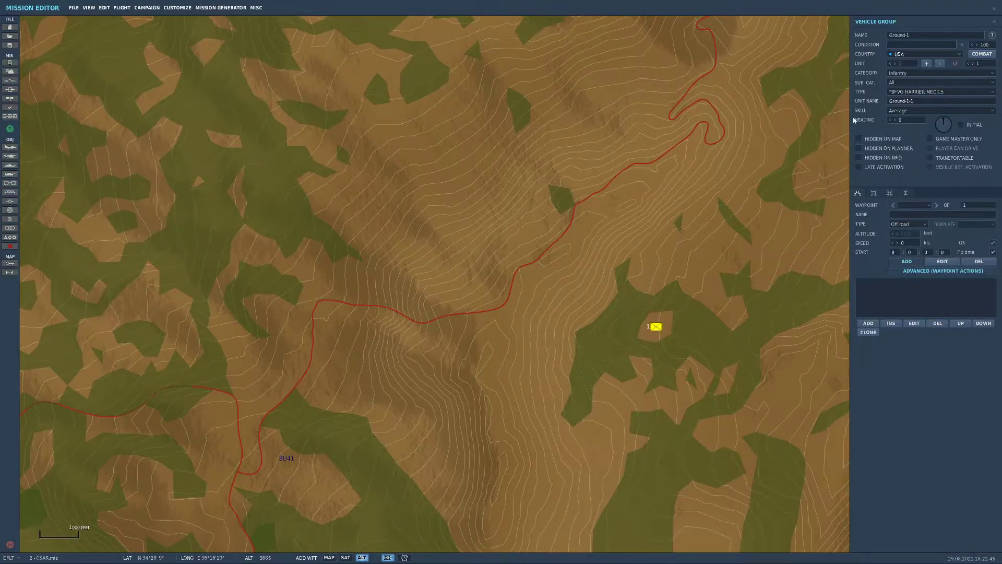
{"action": "scroll", "coordinate": [820, 157], "scroll_direction": "down", "scroll_amount": 2}
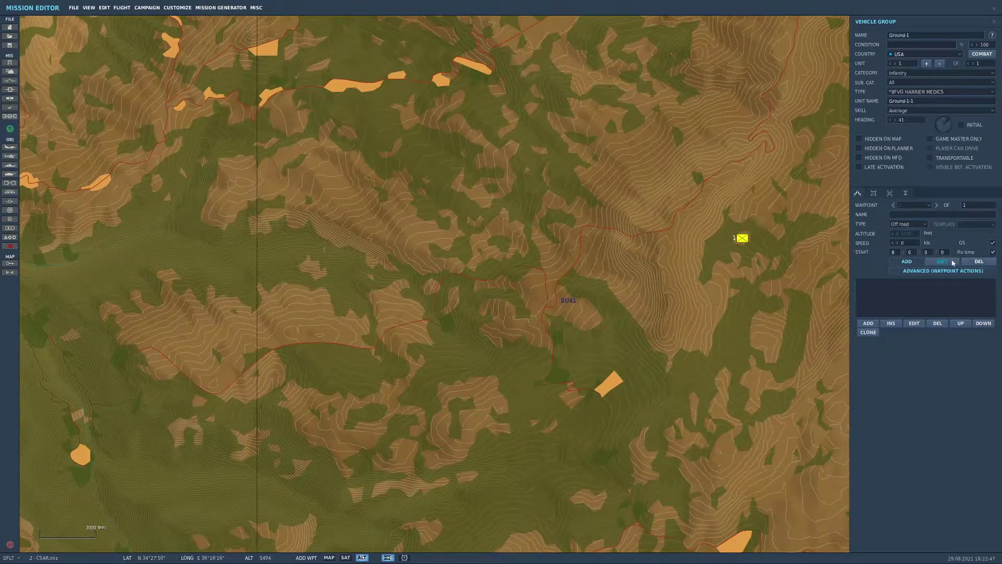
{"action": "left_click", "coordinate": [953, 263]}
Rename the ground group Pilot and set its unit to the infantry type MAM USAF Pilot
{"action": "scroll", "coordinate": [568, 348], "scroll_direction": "down", "scroll_amount": 10}
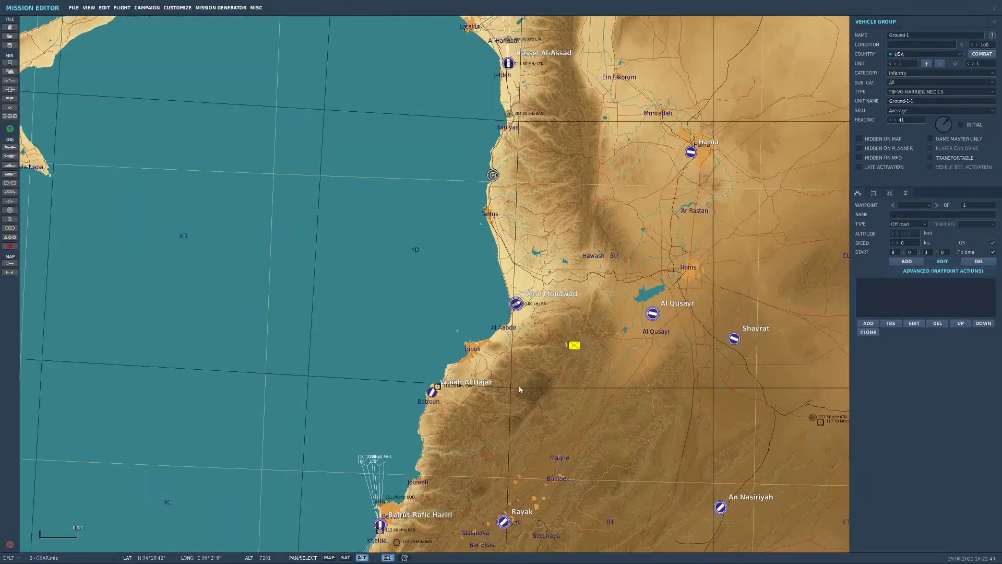
{"action": "scroll", "coordinate": [520, 390], "scroll_direction": "up", "scroll_amount": 10}
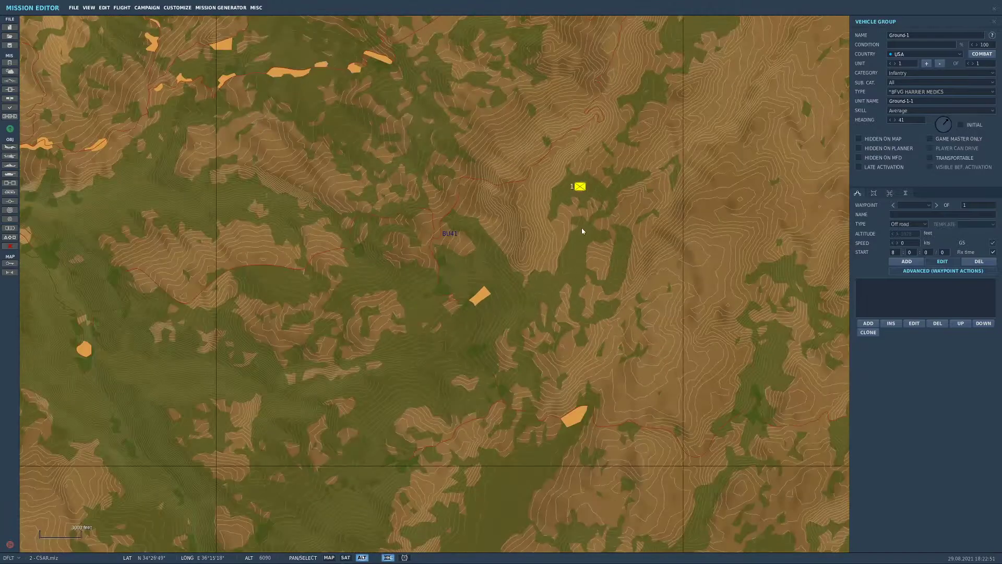
{"action": "scroll", "coordinate": [583, 230], "scroll_direction": "down", "scroll_amount": 1}
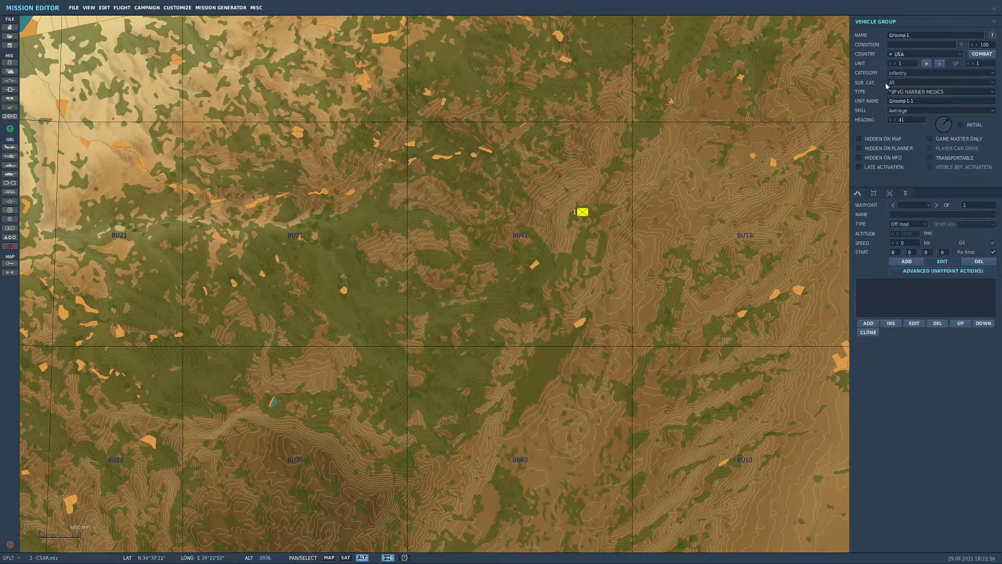
{"action": "key", "text": "BackSpace"}
{"action": "left_click", "coordinate": [918, 82]}
{"action": "left_click", "coordinate": [922, 75]}
{"action": "left_click", "coordinate": [925, 75]}
{"action": "left_click", "coordinate": [920, 82]}
{"action": "left_click", "coordinate": [929, 91]}
{"action": "left_click", "coordinate": [934, 91]}
{"action": "left_click", "coordinate": [925, 171]}
Move the pilot unit from the forest clearing to the open ground southeast of it
{"action": "scroll", "coordinate": [579, 214], "scroll_direction": "up", "scroll_amount": 10}
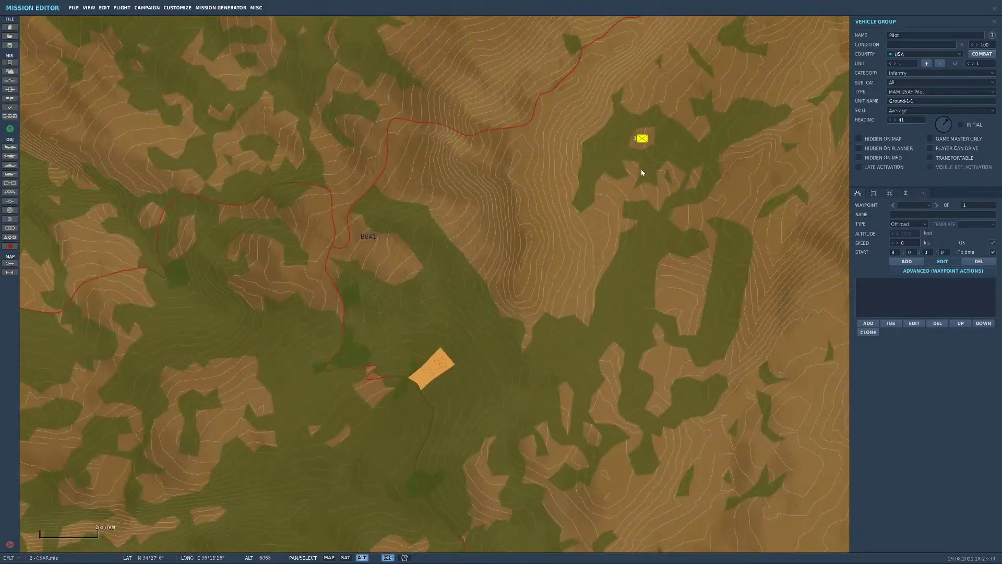
{"action": "scroll", "coordinate": [644, 109], "scroll_direction": "up", "scroll_amount": 8}
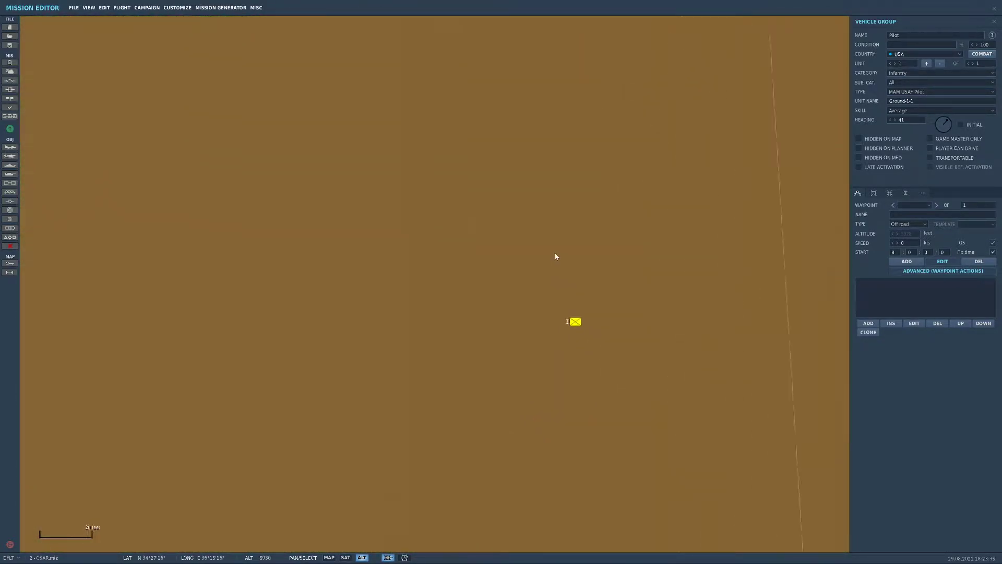
{"action": "scroll", "coordinate": [585, 280], "scroll_direction": "down", "scroll_amount": 15}
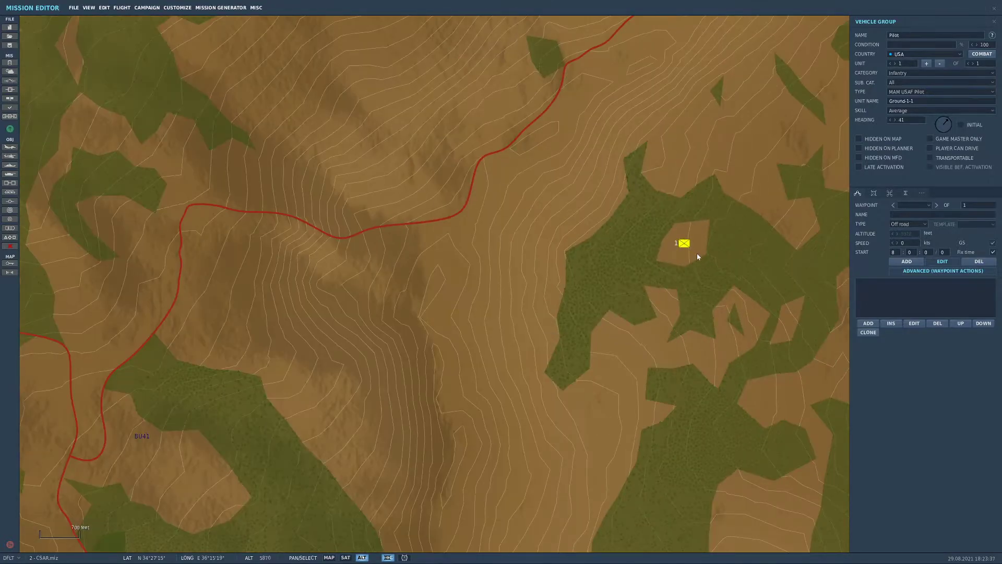
{"action": "scroll", "coordinate": [684, 261], "scroll_direction": "down", "scroll_amount": 3}
{"action": "scroll", "coordinate": [701, 261], "scroll_direction": "up", "scroll_amount": 5}
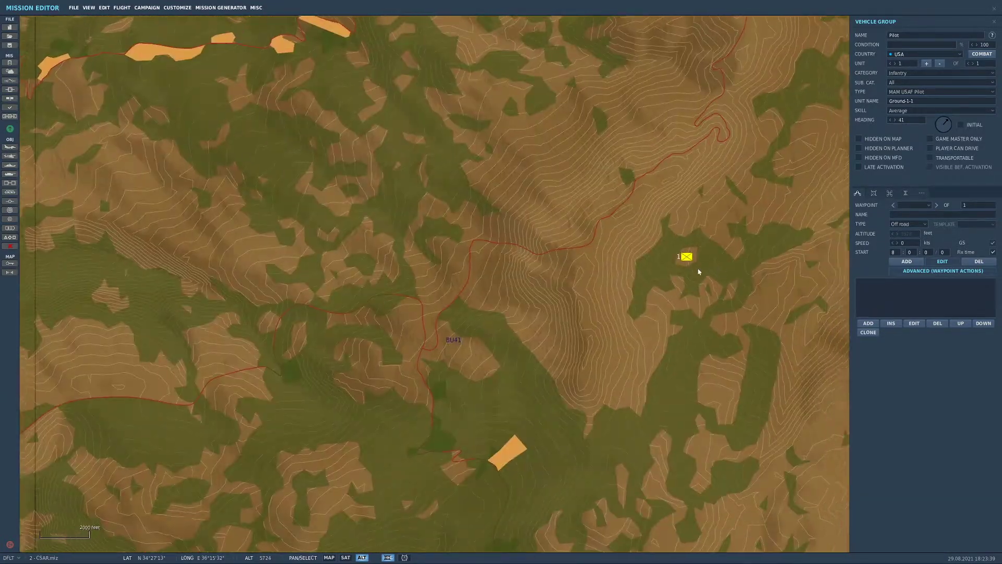
{"action": "left_click_drag", "start_coordinate": [698, 271], "coordinate": [726, 297]}
{"action": "scroll", "coordinate": [726, 297], "scroll_direction": "up", "scroll_amount": 6}
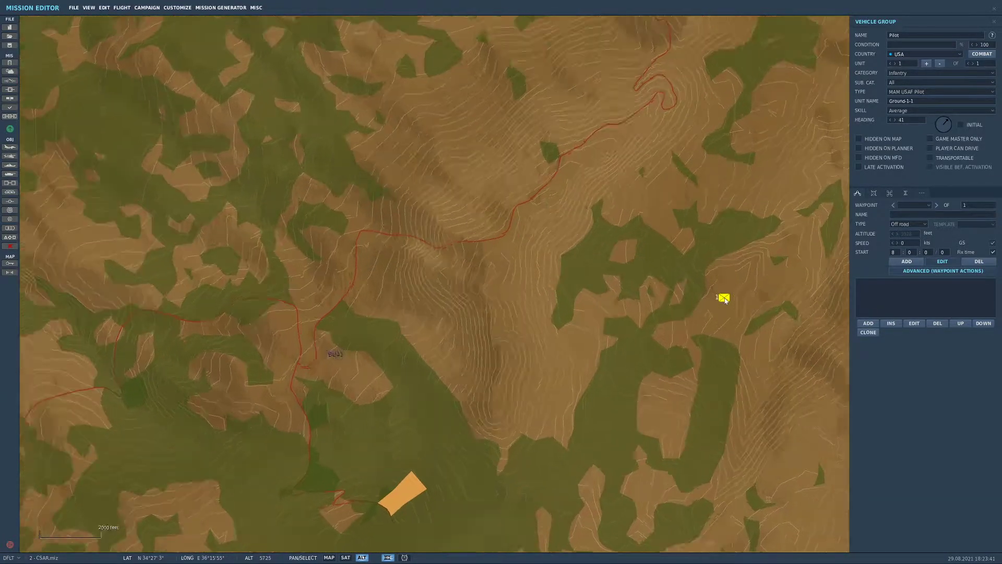
{"action": "scroll", "coordinate": [725, 298], "scroll_direction": "up", "scroll_amount": 5}
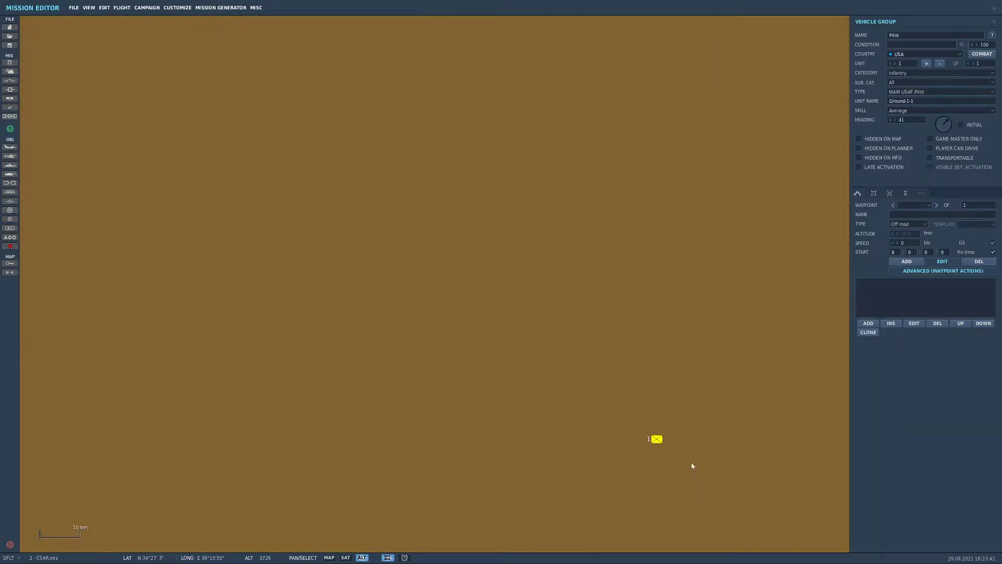
Reselect the pilot group, change its unit name to Pilot, and deselect the group
{"action": "scroll", "coordinate": [631, 360], "scroll_direction": "down", "scroll_amount": 12}
{"action": "left_click", "coordinate": [666, 360]}
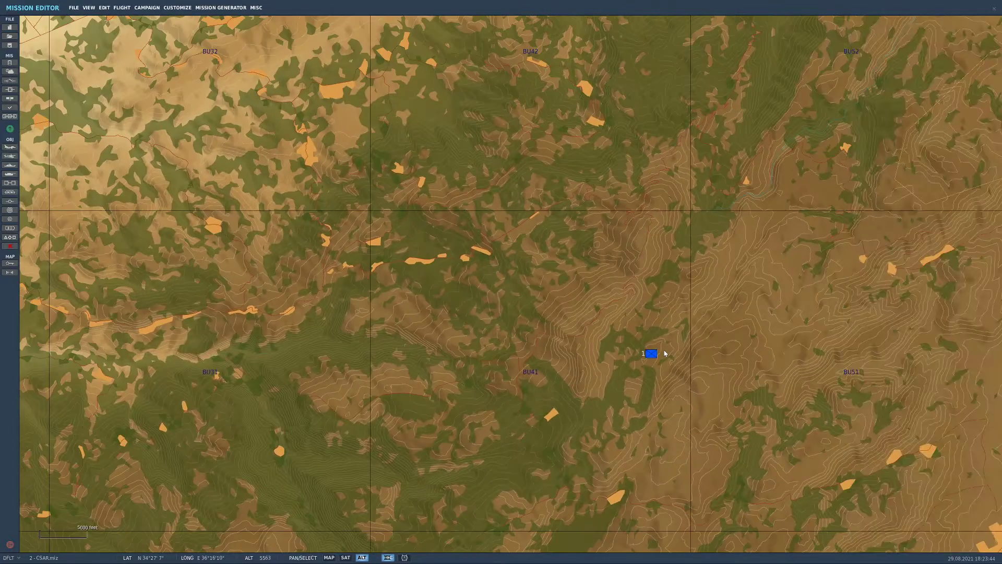
{"action": "scroll", "coordinate": [667, 363], "scroll_direction": "down", "scroll_amount": 2}
{"action": "scroll", "coordinate": [667, 363], "scroll_direction": "up", "scroll_amount": 3}
{"action": "left_click", "coordinate": [655, 370]}
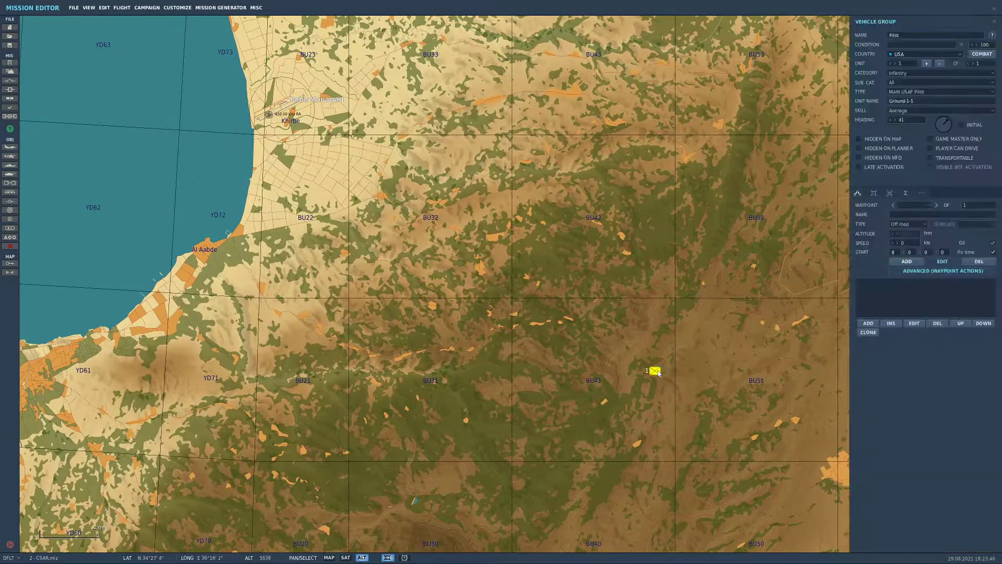
{"action": "left_click_drag", "start_coordinate": [941, 100], "coordinate": [797, 116]}
{"action": "key", "text": "BackSpace"}
{"action": "type", "text": "Pilot"}
{"action": "left_click", "coordinate": [895, 35]}
{"action": "left_click", "coordinate": [925, 140]}
{"action": "left_click_drag", "start_coordinate": [937, 123], "coordinate": [907, 120]}
{"action": "left_click", "coordinate": [530, 447]}
Create a circular trigger zone centred on the pilot unit
{"action": "scroll", "coordinate": [530, 448], "scroll_direction": "down", "scroll_amount": 1}
{"action": "scroll", "coordinate": [531, 447], "scroll_direction": "up", "scroll_amount": 3}
{"action": "scroll", "coordinate": [728, 381], "scroll_direction": "down", "scroll_amount": 4}
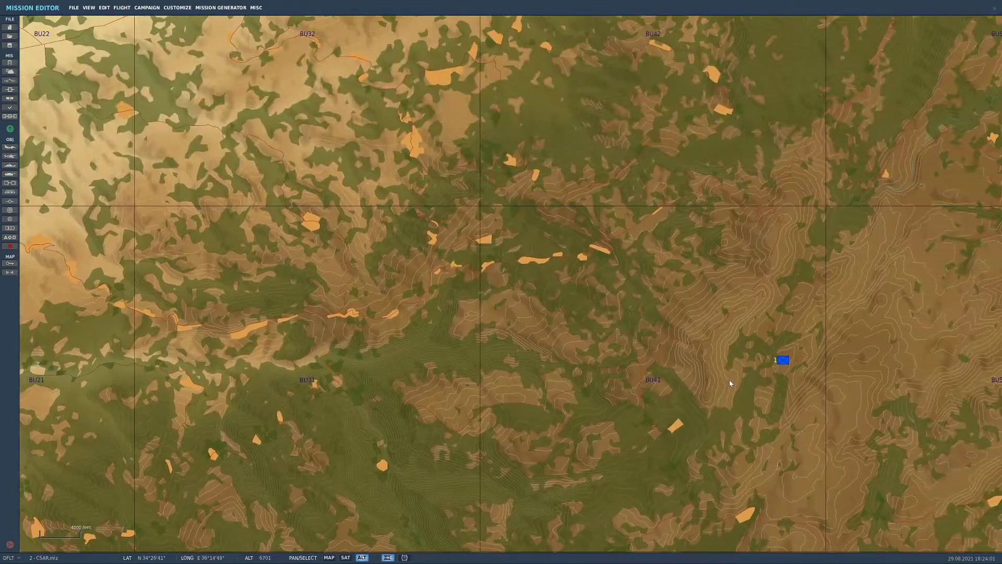
{"action": "scroll", "coordinate": [748, 395], "scroll_direction": "up", "scroll_amount": 2}
{"action": "scroll", "coordinate": [748, 395], "scroll_direction": "up", "scroll_amount": 8}
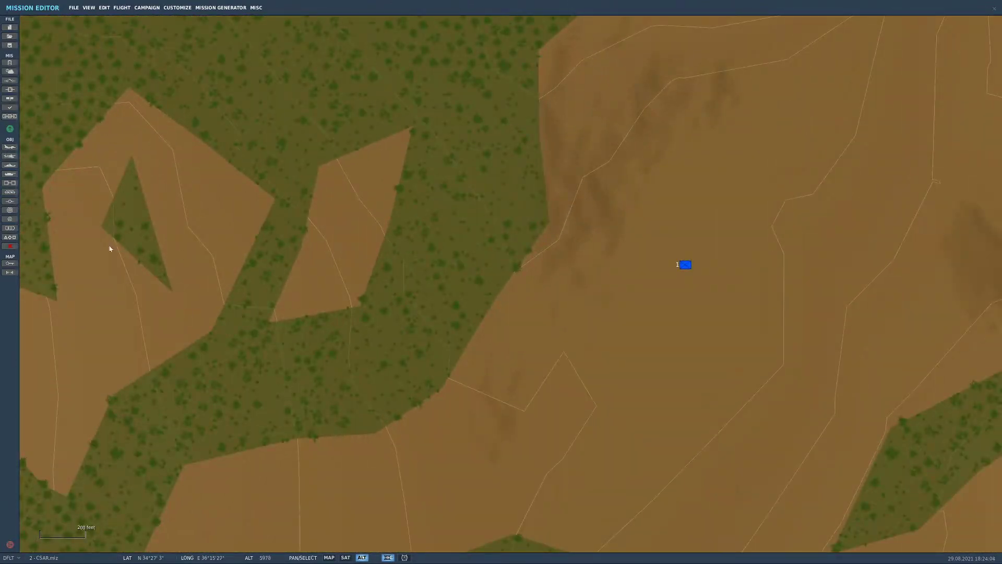
{"action": "left_click", "coordinate": [10, 219]}
{"action": "left_click", "coordinate": [647, 221]}
{"action": "scroll", "coordinate": [716, 242], "scroll_direction": "down", "scroll_amount": 2}
{"action": "scroll", "coordinate": [716, 242], "scroll_direction": "up", "scroll_amount": 5}
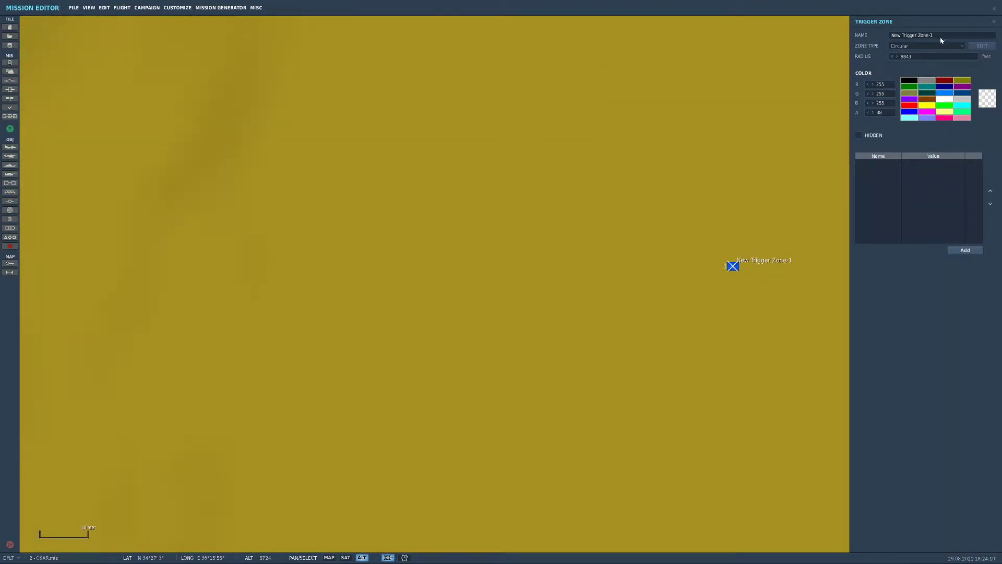
Name the new trigger zone Search Radius
{"action": "left_click_drag", "start_coordinate": [934, 35], "coordinate": [807, 38]}
{"action": "key", "text": "BackSpace"}
{"action": "type", "text": "Search Re"}
{"action": "type", "text": "dius"}
{"action": "key", "text": "Return"}
Set the Search Radius zone's radius to 12000 feet and close its settings
{"action": "double_click", "coordinate": [915, 57]}
{"action": "type", "text": "15"}
{"action": "key", "text": "Return"}
{"action": "type", "text": "0"}
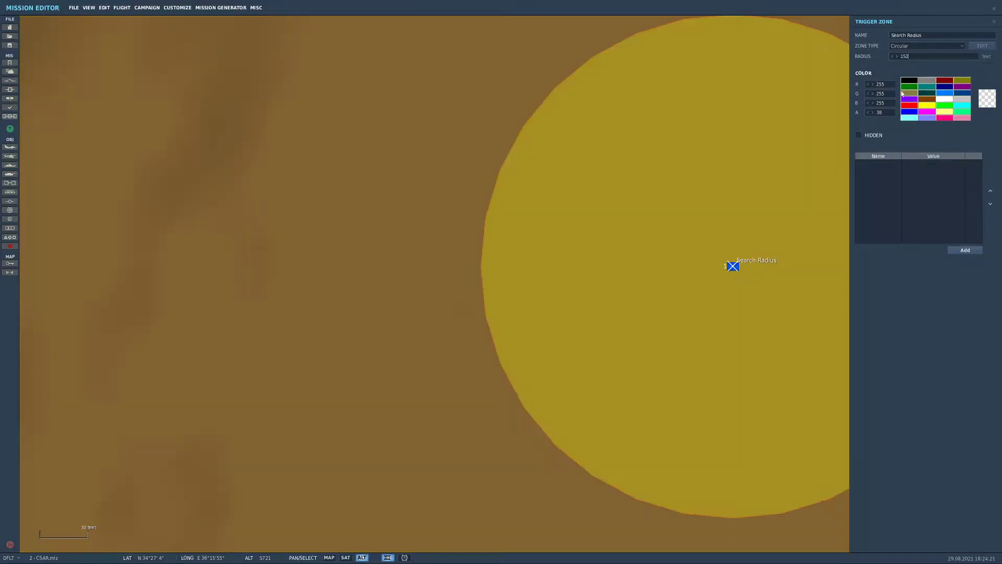
{"action": "key", "text": "BackSpace"}
{"action": "key", "text": "BackSpace"}
{"action": "type", "text": "2000"}
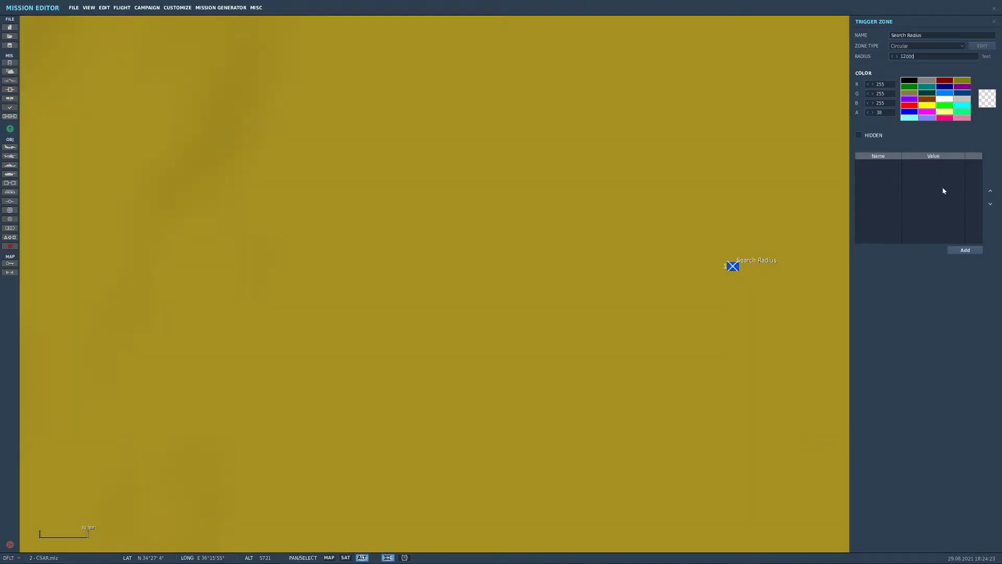
{"action": "scroll", "coordinate": [708, 198], "scroll_direction": "down", "scroll_amount": 3}
{"action": "scroll", "coordinate": [701, 220], "scroll_direction": "down", "scroll_amount": 6}
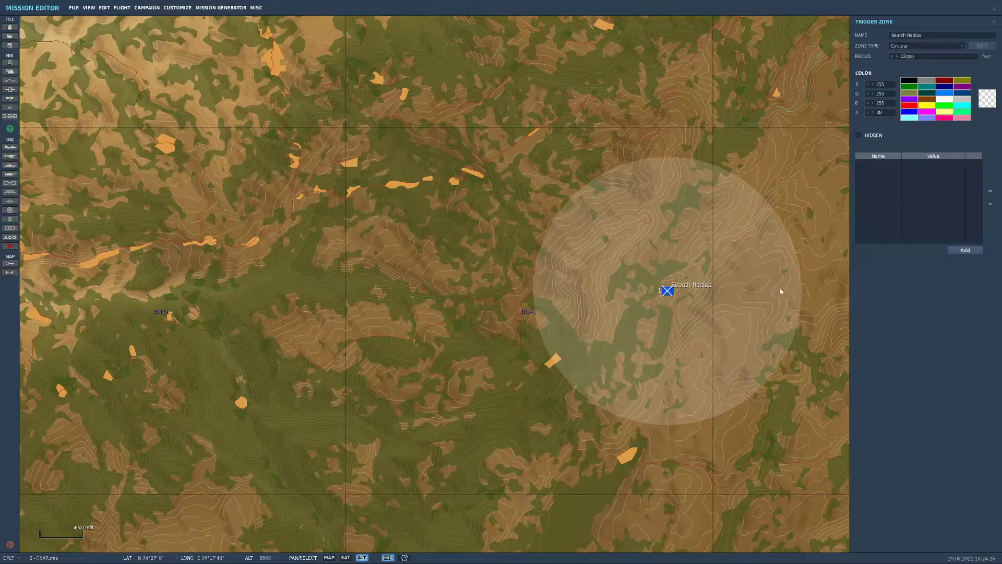
{"action": "left_click_drag", "start_coordinate": [652, 147], "coordinate": [523, 177]}
{"action": "left_click_drag", "start_coordinate": [762, 160], "coordinate": [658, 165]}
{"action": "left_click", "coordinate": [994, 21]}
Examine the search zone's location relative to the coast and the surrounding airfields
{"action": "scroll", "coordinate": [579, 261], "scroll_direction": "down", "scroll_amount": 4}
{"action": "scroll", "coordinate": [542, 237], "scroll_direction": "up", "scroll_amount": 7}
{"action": "scroll", "coordinate": [543, 240], "scroll_direction": "up", "scroll_amount": 5}
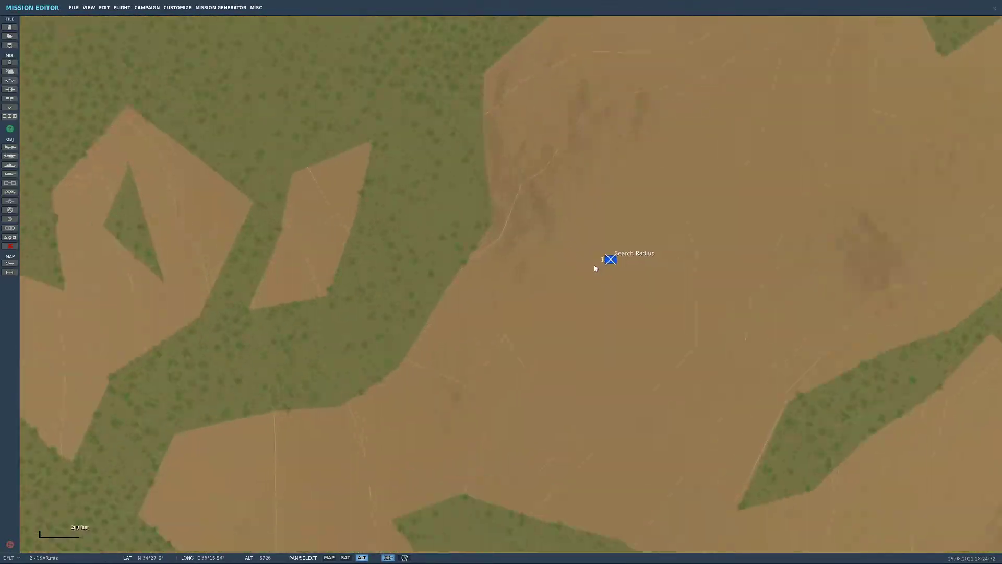
{"action": "scroll", "coordinate": [556, 260], "scroll_direction": "down", "scroll_amount": 4}
{"action": "scroll", "coordinate": [556, 259], "scroll_direction": "down", "scroll_amount": 6}
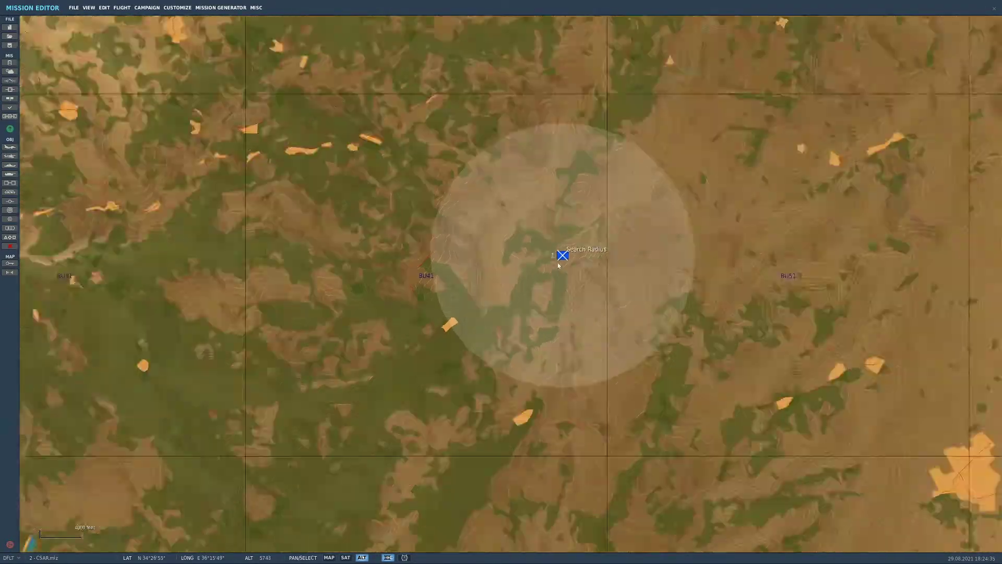
{"action": "scroll", "coordinate": [420, 277], "scroll_direction": "down", "scroll_amount": 1}
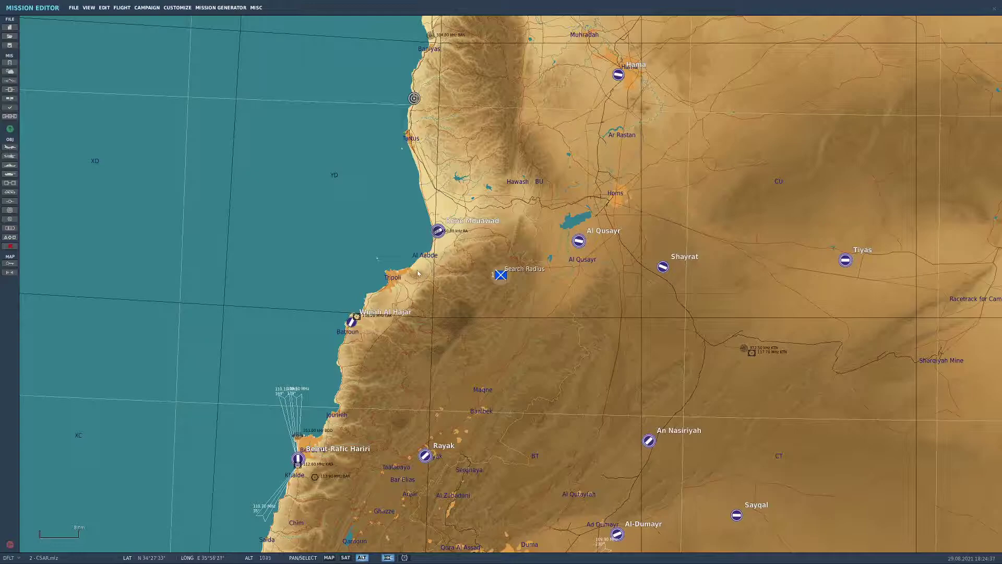
{"action": "left_click_drag", "start_coordinate": [419, 271], "coordinate": [633, 241]}
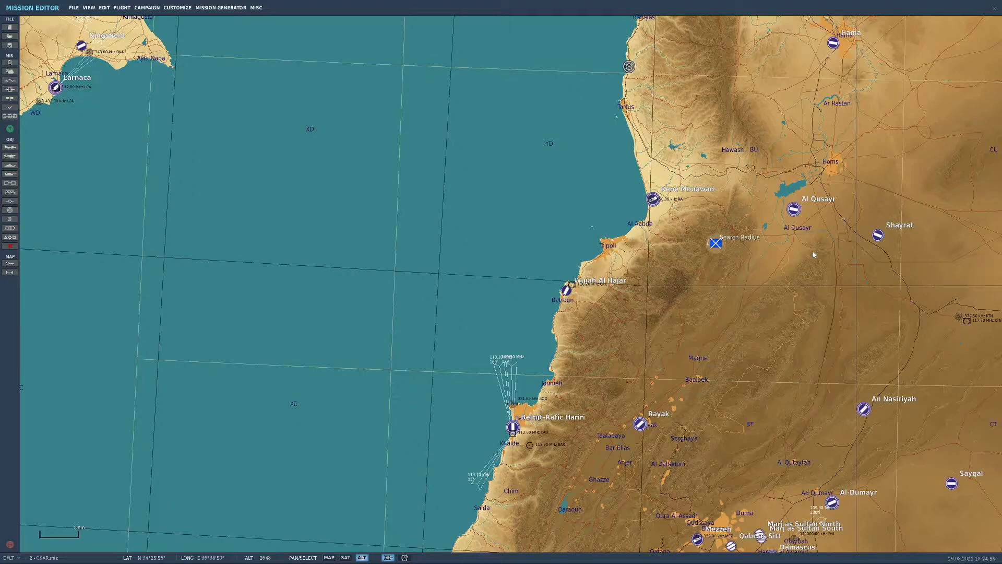
{"action": "scroll", "coordinate": [813, 254], "scroll_direction": "up", "scroll_amount": 4}
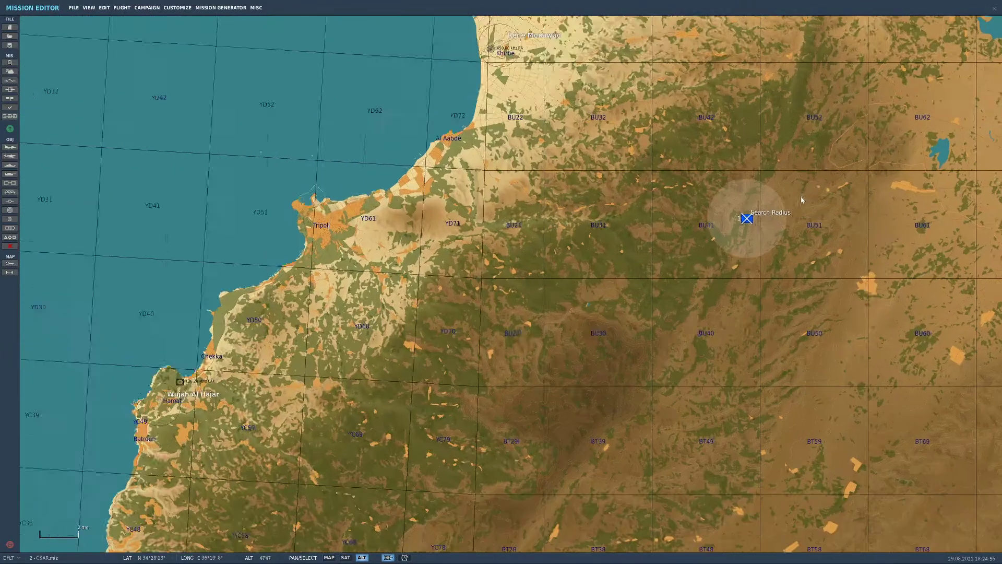
Examine the terrain around the pilot's position inside the Search Radius zone
{"action": "scroll", "coordinate": [725, 252], "scroll_direction": "up", "scroll_amount": 4}
{"action": "scroll", "coordinate": [588, 225], "scroll_direction": "down", "scroll_amount": 3}
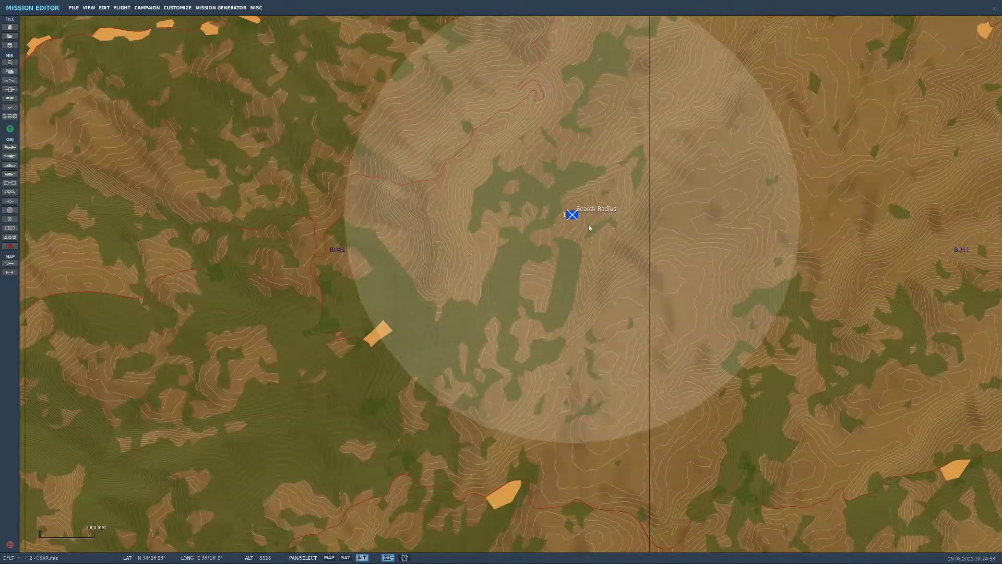
{"action": "scroll", "coordinate": [587, 230], "scroll_direction": "up", "scroll_amount": 6}
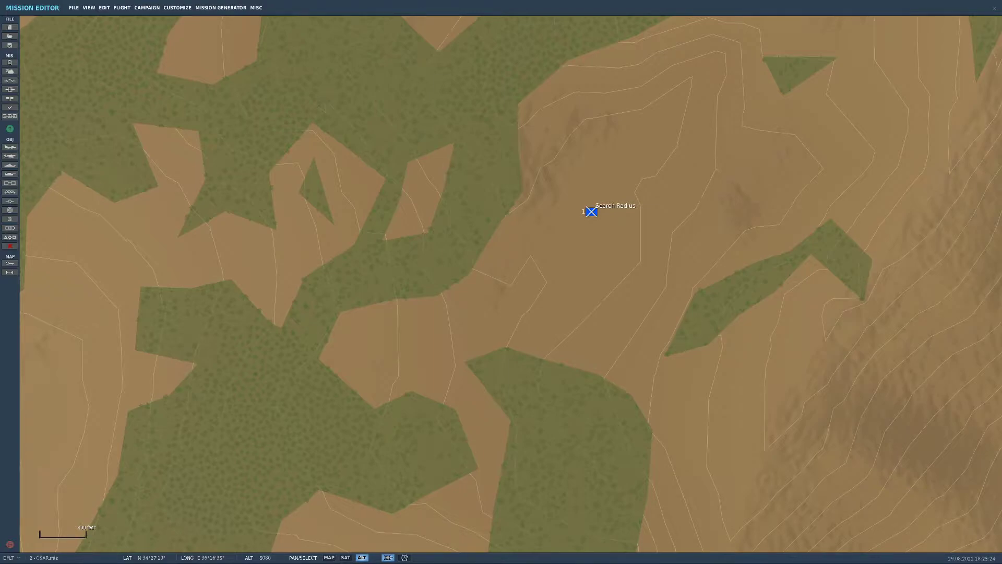
{"action": "scroll", "coordinate": [584, 246], "scroll_direction": "up", "scroll_amount": 4}
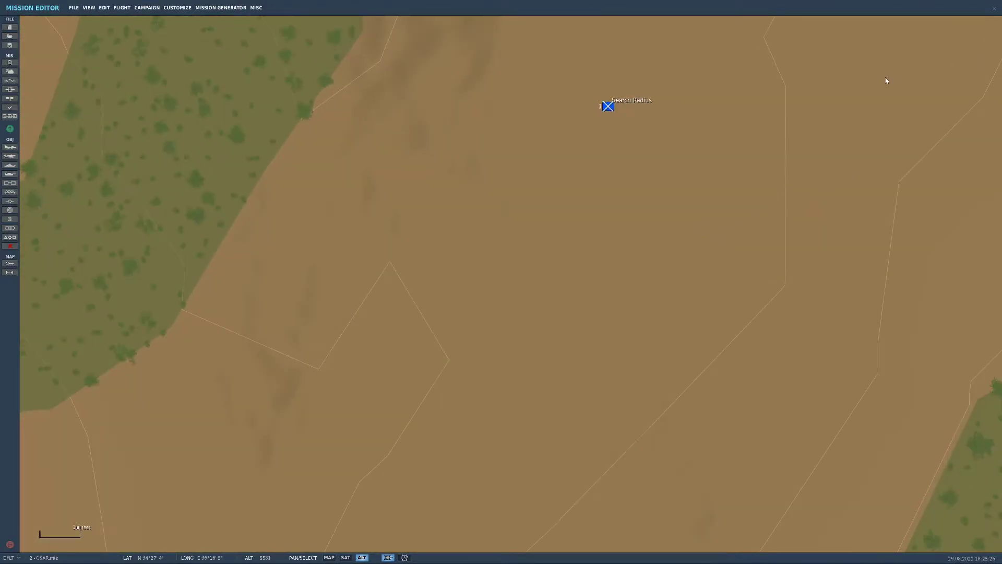
{"action": "left_click_drag", "start_coordinate": [591, 238], "coordinate": [398, 363]}
{"action": "scroll", "coordinate": [564, 293], "scroll_direction": "down", "scroll_amount": 12}
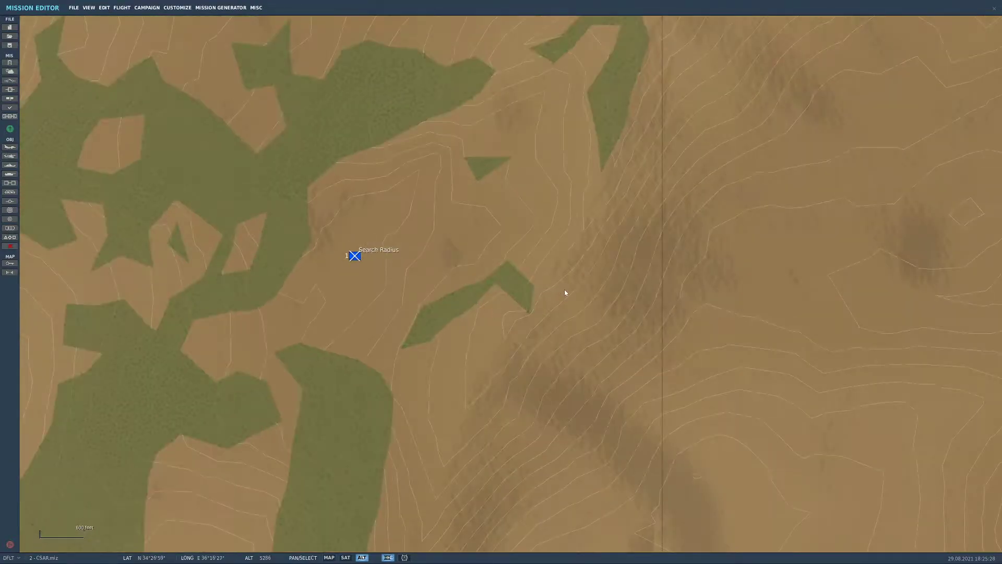
{"action": "scroll", "coordinate": [686, 315], "scroll_direction": "up", "scroll_amount": 2}
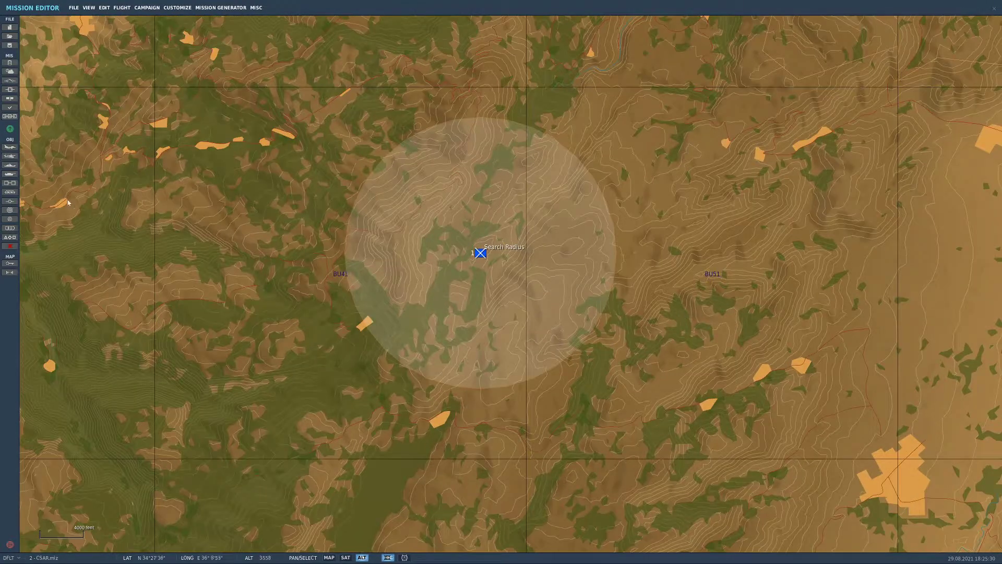
Place a new vehicle group at the western edge of the small wooded patch southeast of the Search Radius zone, with heading 83
{"action": "left_click", "coordinate": [10, 174]}
{"action": "scroll", "coordinate": [695, 221], "scroll_direction": "down", "scroll_amount": 2}
{"action": "scroll", "coordinate": [559, 237], "scroll_direction": "down", "scroll_amount": 2}
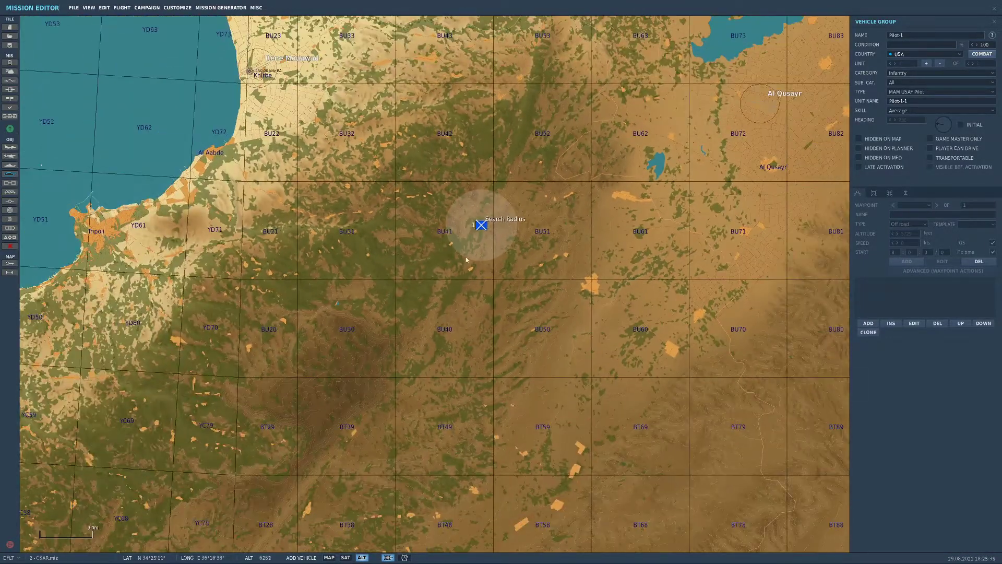
{"action": "scroll", "coordinate": [525, 221], "scroll_direction": "up", "scroll_amount": 3}
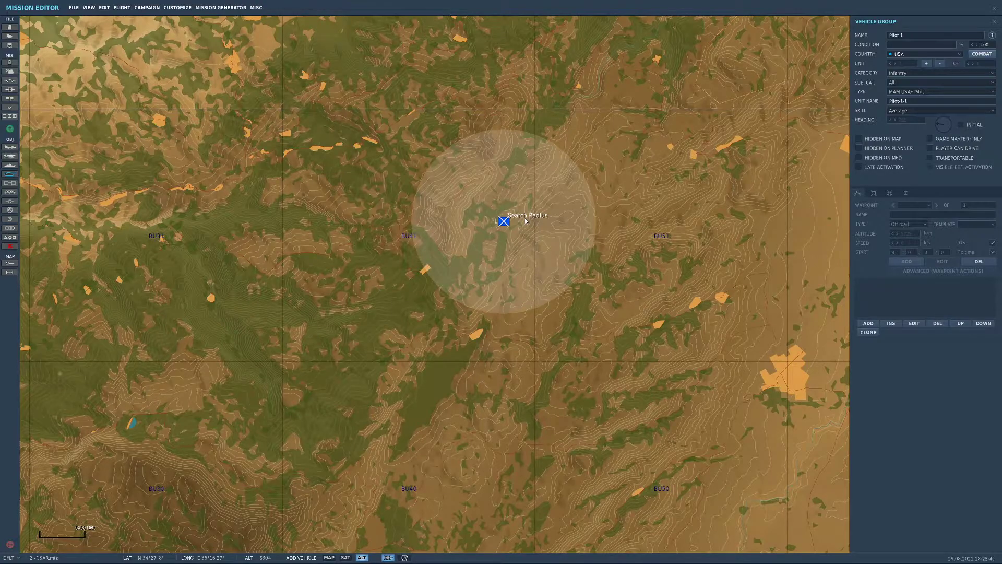
{"action": "scroll", "coordinate": [810, 244], "scroll_direction": "up", "scroll_amount": 5}
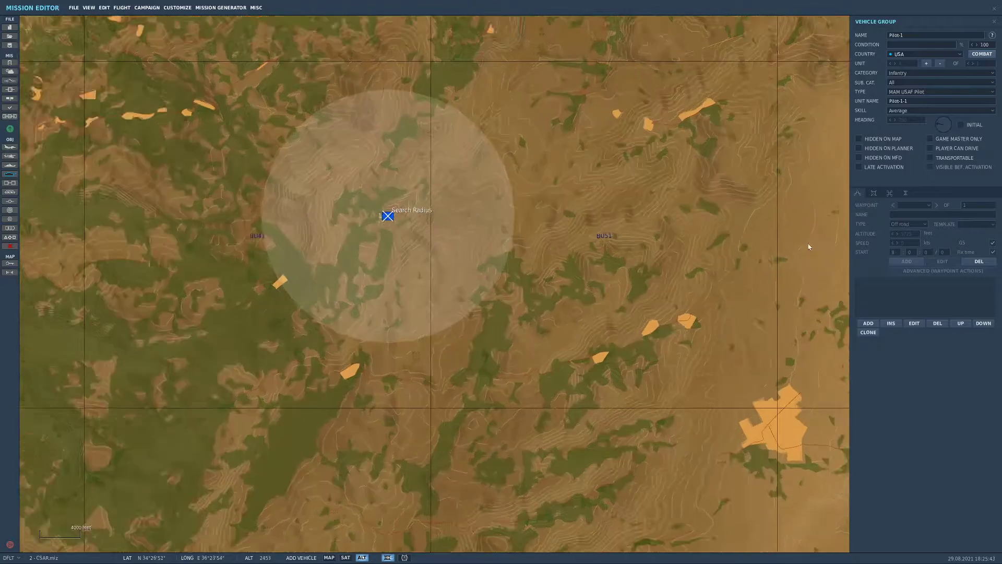
{"action": "right_click_drag", "start_coordinate": [765, 356], "coordinate": [634, 264]}
{"action": "scroll", "coordinate": [633, 264], "scroll_direction": "up", "scroll_amount": 7}
{"action": "scroll", "coordinate": [528, 220], "scroll_direction": "up", "scroll_amount": 3}
{"action": "left_click", "coordinate": [417, 157]}
{"action": "left_click_drag", "start_coordinate": [945, 123], "coordinate": [967, 123]}
Name the new vehicle group SAMs, assign it to Syria and set its category to Air Defence
{"action": "key", "text": "ctrl+a"}
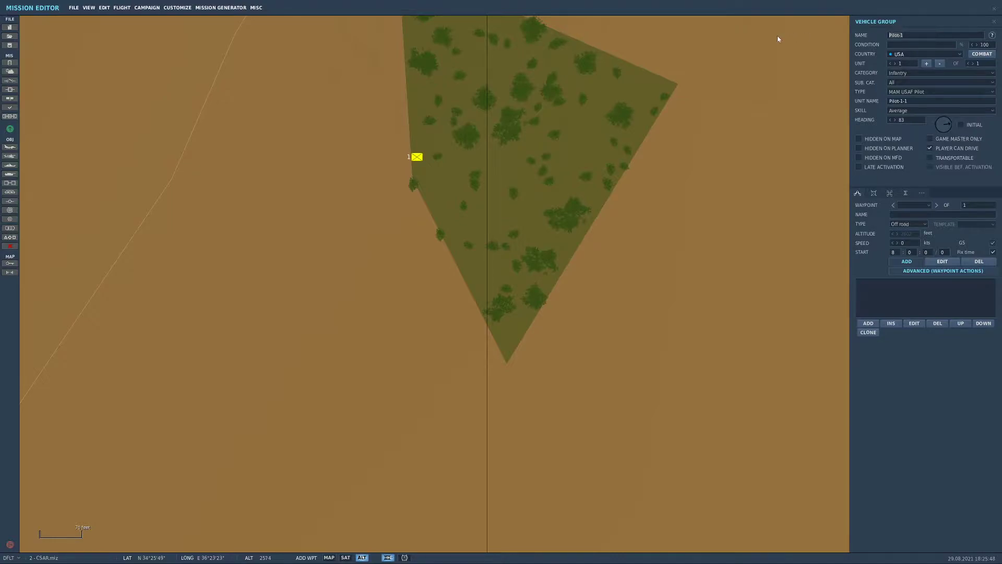
{"action": "key", "text": "BackSpace"}
{"action": "type", "text": "SAM"}
{"action": "left_click", "coordinate": [916, 54]}
{"action": "scroll", "coordinate": [921, 95], "scroll_direction": "down", "scroll_amount": 8}
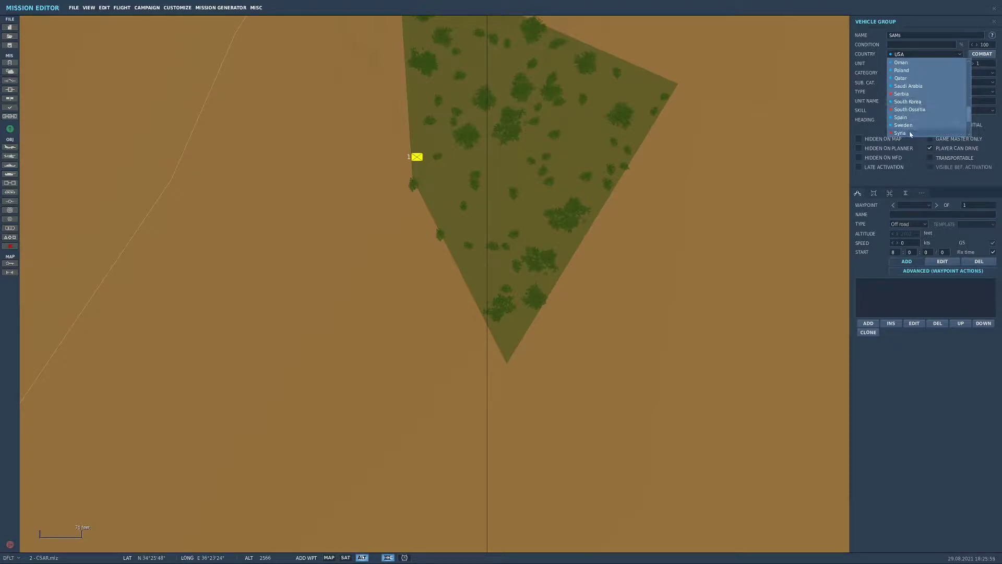
{"action": "left_click", "coordinate": [911, 133]}
{"action": "left_click", "coordinate": [912, 74]}
{"action": "left_click", "coordinate": [910, 86]}
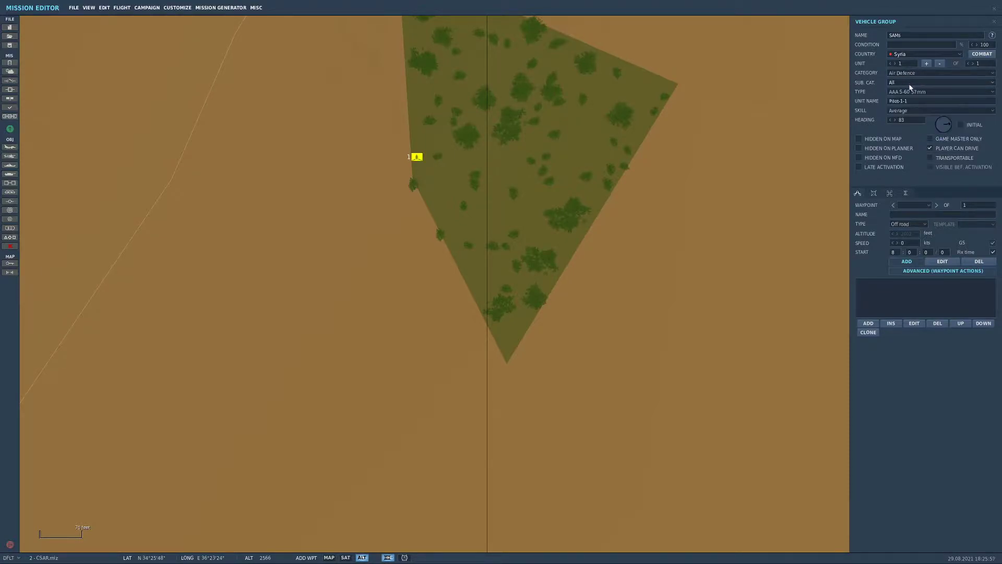
Equip the SAMs group with an SA-6 Kub "Gainful" TEL launcher and an SA-6 Kub "Straight Flush" STR radar as its two units
{"action": "left_click", "coordinate": [919, 92]}
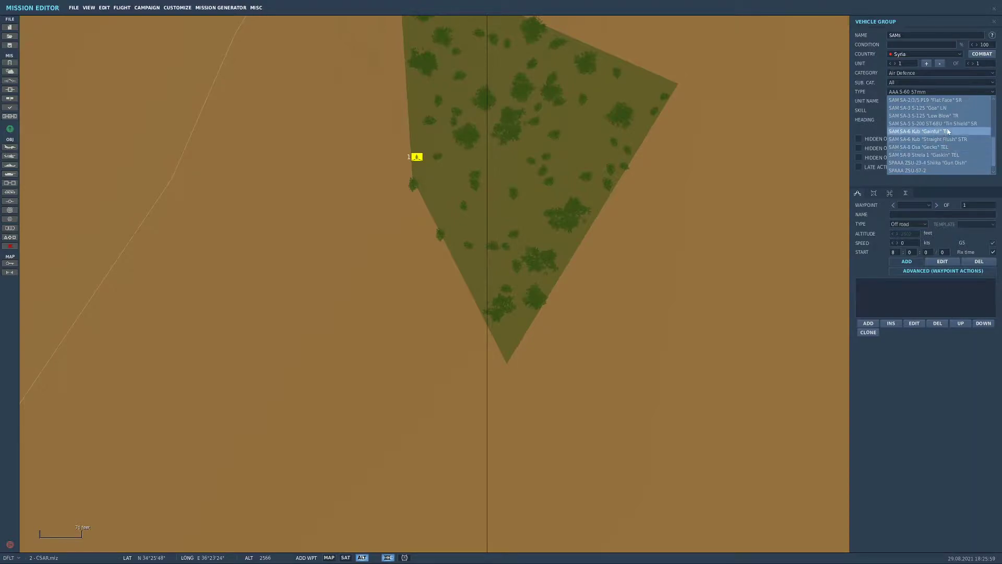
{"action": "left_click", "coordinate": [958, 134]}
{"action": "left_click", "coordinate": [926, 63]}
{"action": "left_click", "coordinate": [950, 91]}
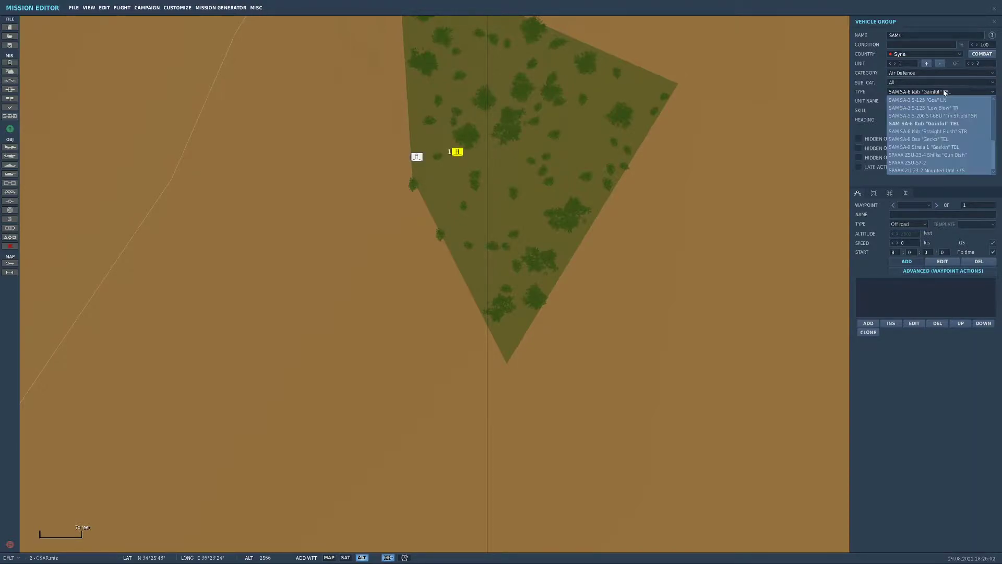
{"action": "left_click", "coordinate": [956, 131]}
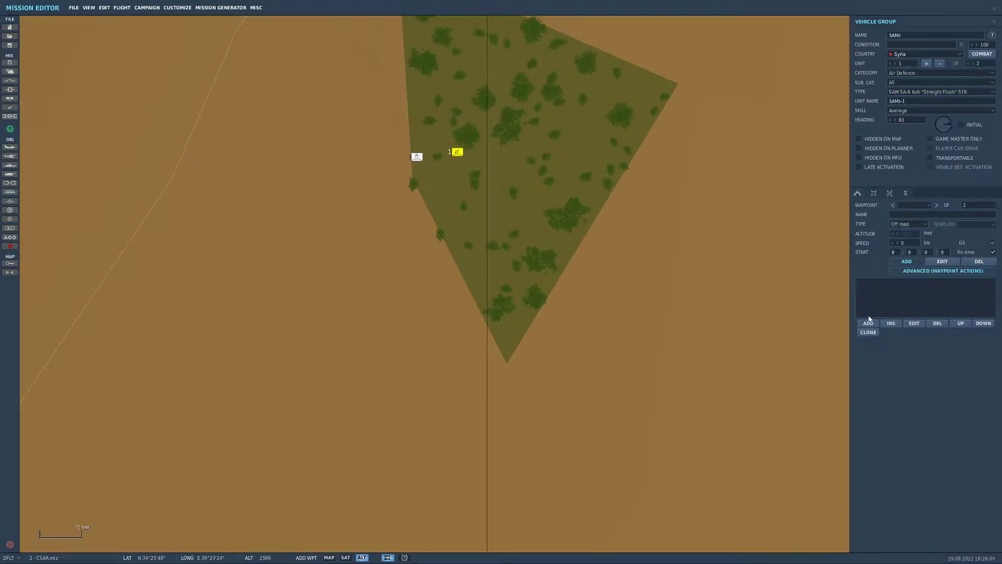
Line up the SA-6 radar and launcher along the western treeline and turn both to face west, with the radar heading at 283
{"action": "left_click", "coordinate": [942, 265]}
{"action": "left_click_drag", "start_coordinate": [509, 195], "coordinate": [677, 303]}
{"action": "left_click_drag", "start_coordinate": [702, 260], "coordinate": [661, 269]}
{"action": "scroll", "coordinate": [680, 263], "scroll_direction": "up", "scroll_amount": 5}
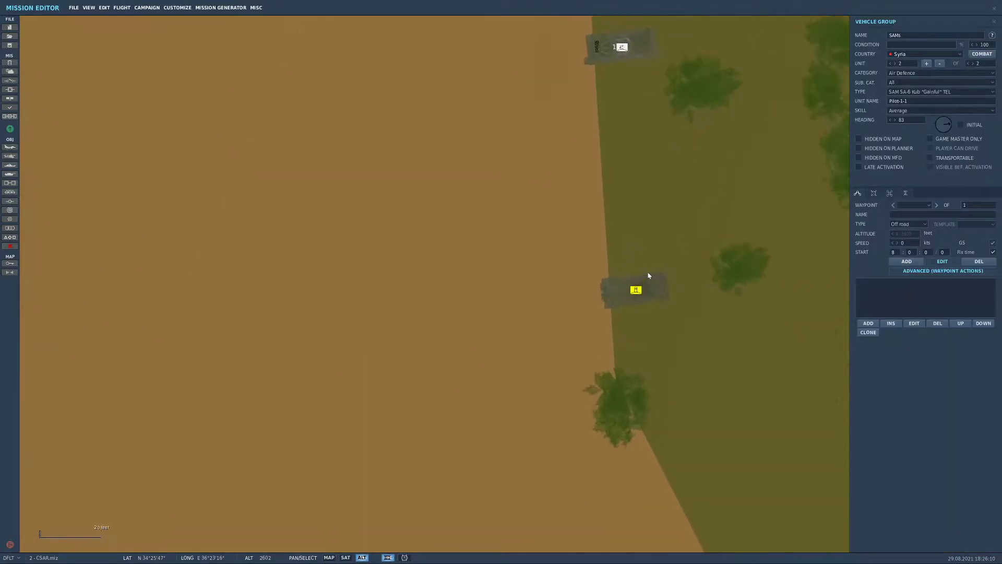
{"action": "scroll", "coordinate": [655, 273], "scroll_direction": "up", "scroll_amount": 1}
{"action": "left_click_drag", "start_coordinate": [947, 124], "coordinate": [848, 129]}
{"action": "left_click", "coordinate": [602, 101]}
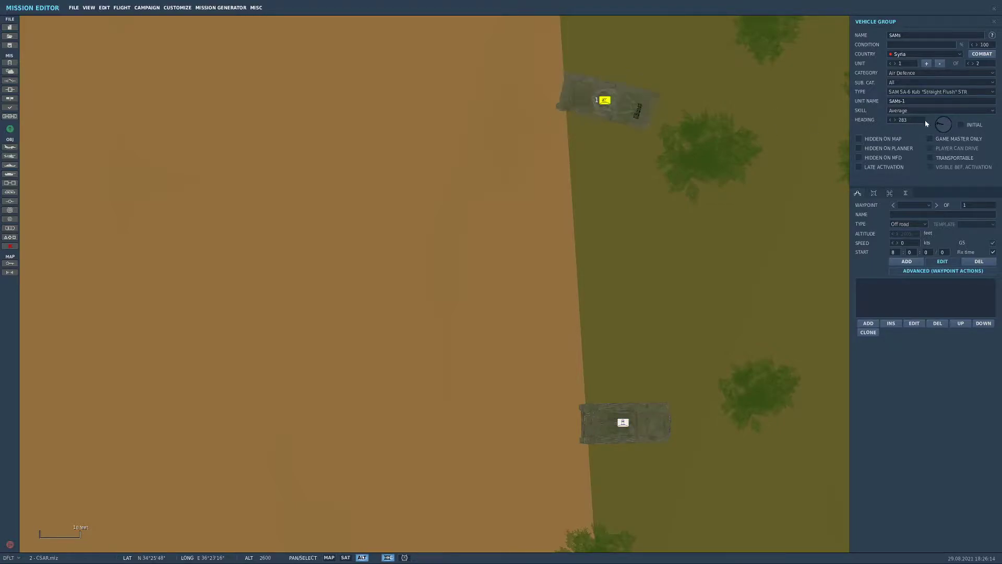
Move the radar slightly north along the treeline, shift the launcher into place and angle it southwest
{"action": "left_click_drag", "start_coordinate": [615, 106], "coordinate": [606, 65]}
{"action": "left_click", "coordinate": [615, 374]}
{"action": "left_click_drag", "start_coordinate": [615, 375], "coordinate": [615, 401]}
{"action": "left_click_drag", "start_coordinate": [939, 125], "coordinate": [934, 133]}
{"action": "left_click", "coordinate": [669, 208]}
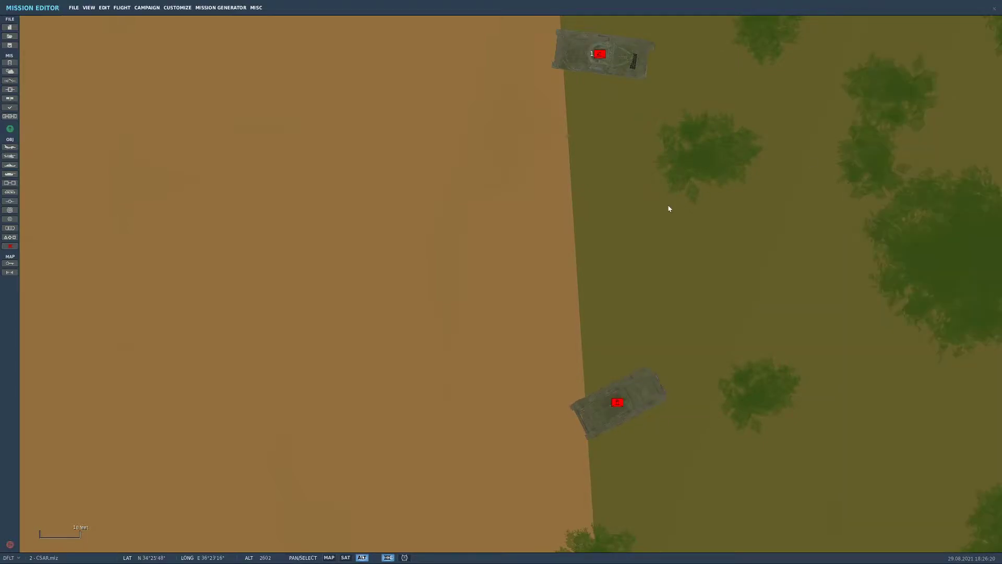
Name the "Straight Flush" radar unit RADAR
{"action": "left_click", "coordinate": [604, 58]}
{"action": "left_click", "coordinate": [668, 87]}
{"action": "left_click", "coordinate": [611, 55]}
{"action": "scroll", "coordinate": [702, 121], "scroll_direction": "down", "scroll_amount": 1}
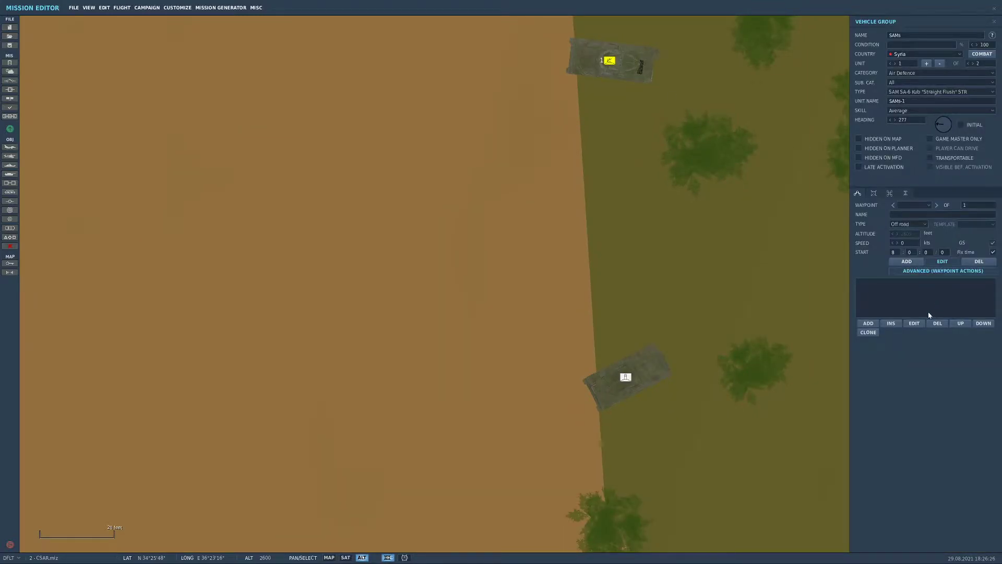
{"action": "scroll", "coordinate": [789, 246], "scroll_direction": "down", "scroll_amount": 2}
{"action": "left_click", "coordinate": [922, 99]}
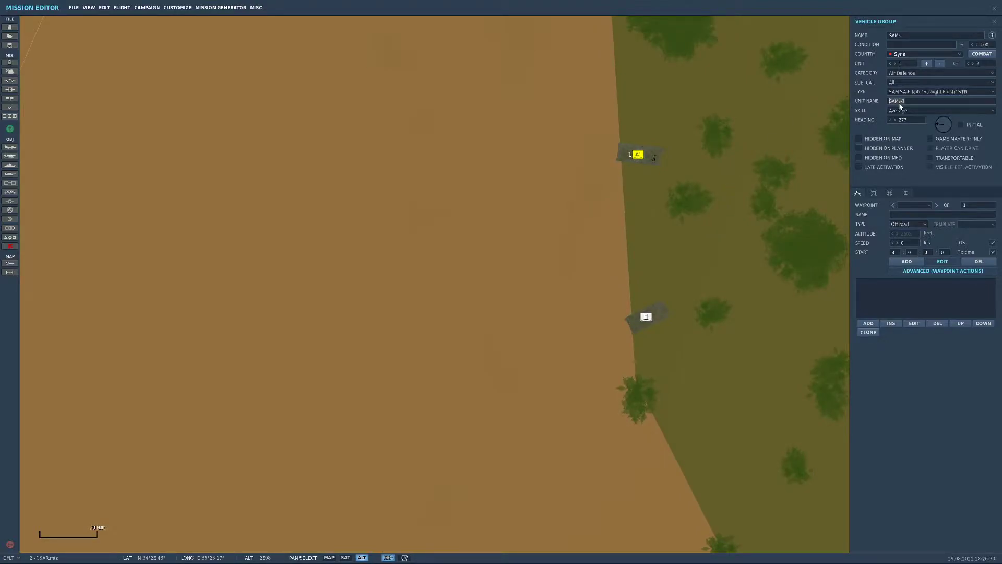
{"action": "type", "text": "RADAR"}
Name the "Gainful" TEL unit Launcher and close the group settings
{"action": "left_click", "coordinate": [895, 63]}
{"action": "left_click_drag", "start_coordinate": [865, 104], "coordinate": [857, 109]}
{"action": "type", "text": "Lund"}
{"action": "key", "text": "BackSpace"}
{"action": "key", "text": "BackSpace"}
{"action": "key", "text": "BackSpace"}
{"action": "type", "text": "eaunche"}
{"action": "left_click", "coordinate": [724, 296]}
Examine the SAM site's location relative to the search zone and the surrounding airfields
{"action": "scroll", "coordinate": [633, 284], "scroll_direction": "down", "scroll_amount": 10}
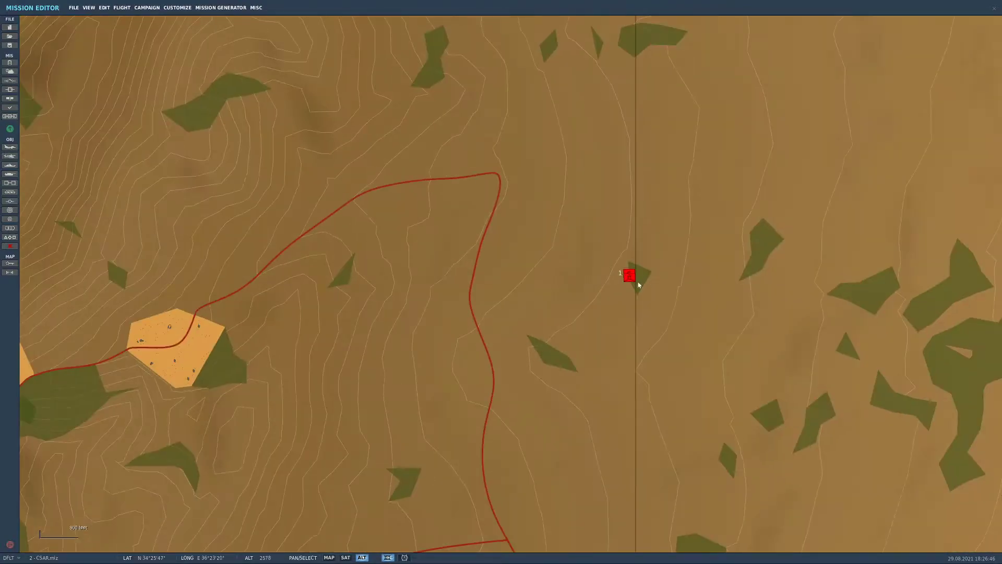
{"action": "scroll", "coordinate": [632, 284], "scroll_direction": "down", "scroll_amount": 5}
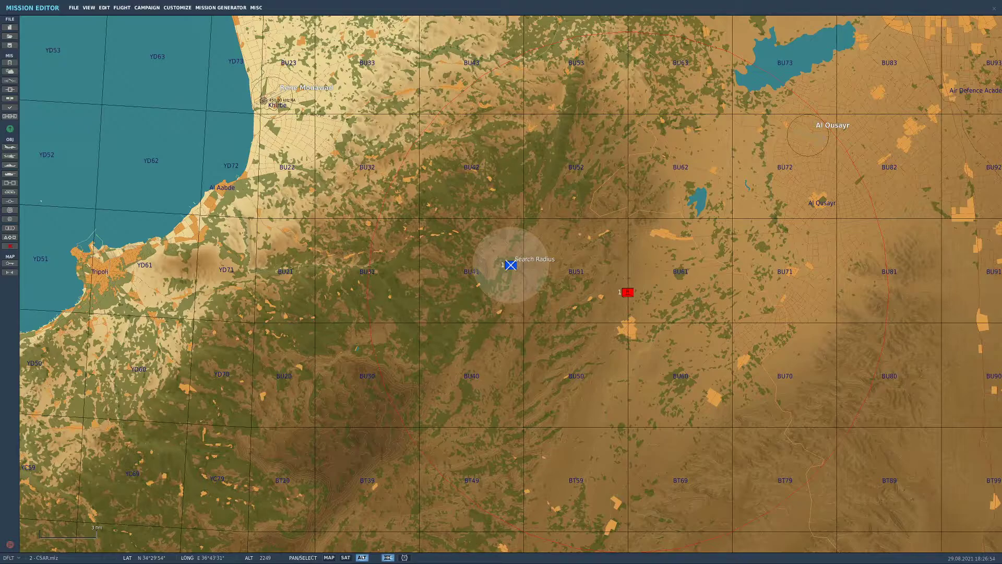
{"action": "scroll", "coordinate": [574, 306], "scroll_direction": "down", "scroll_amount": 2}
{"action": "scroll", "coordinate": [575, 306], "scroll_direction": "up", "scroll_amount": 4}
{"action": "scroll", "coordinate": [574, 307], "scroll_direction": "up", "scroll_amount": 4}
{"action": "scroll", "coordinate": [638, 226], "scroll_direction": "down", "scroll_amount": 3}
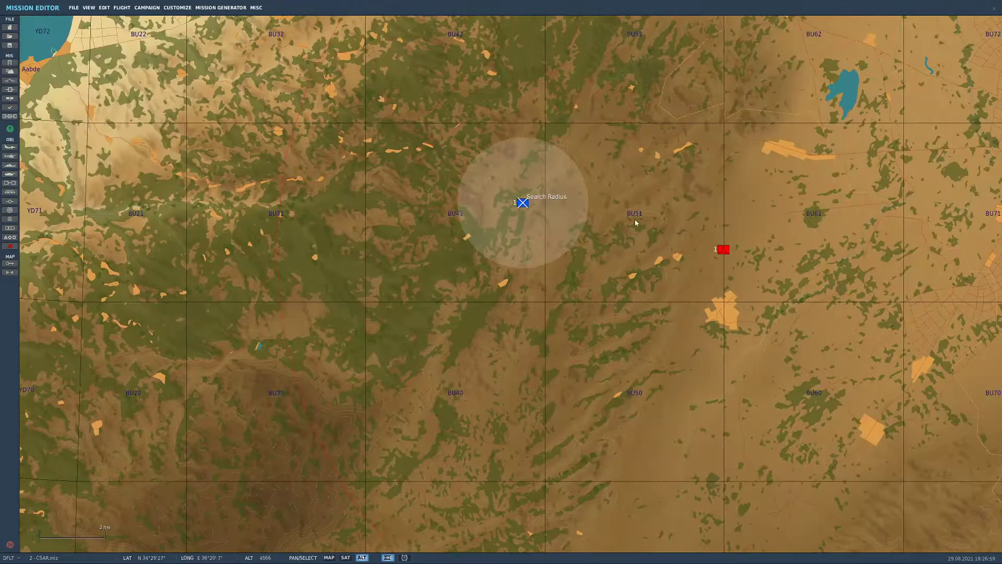
{"action": "scroll", "coordinate": [637, 226], "scroll_direction": "down", "scroll_amount": 4}
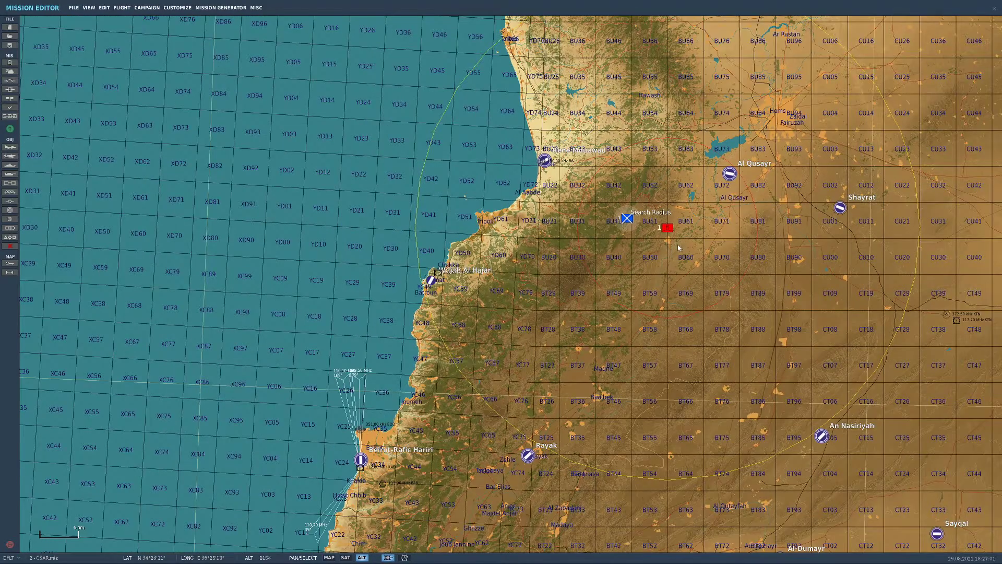
Add an airplane group at the Tiyas airfield and assign it to Syria
{"action": "left_click", "coordinate": [16, 146]}
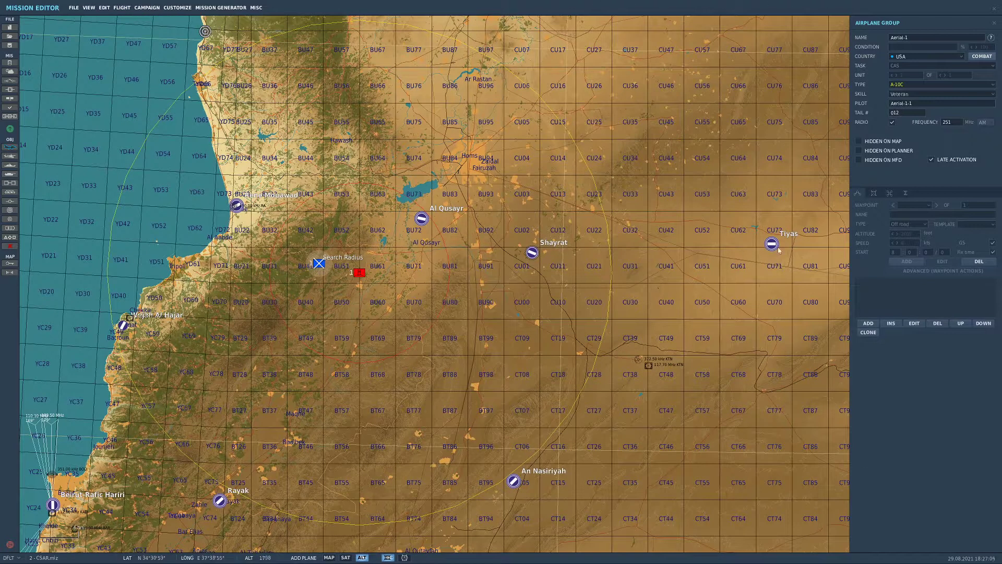
{"action": "left_click", "coordinate": [779, 250]}
{"action": "left_click", "coordinate": [917, 85]}
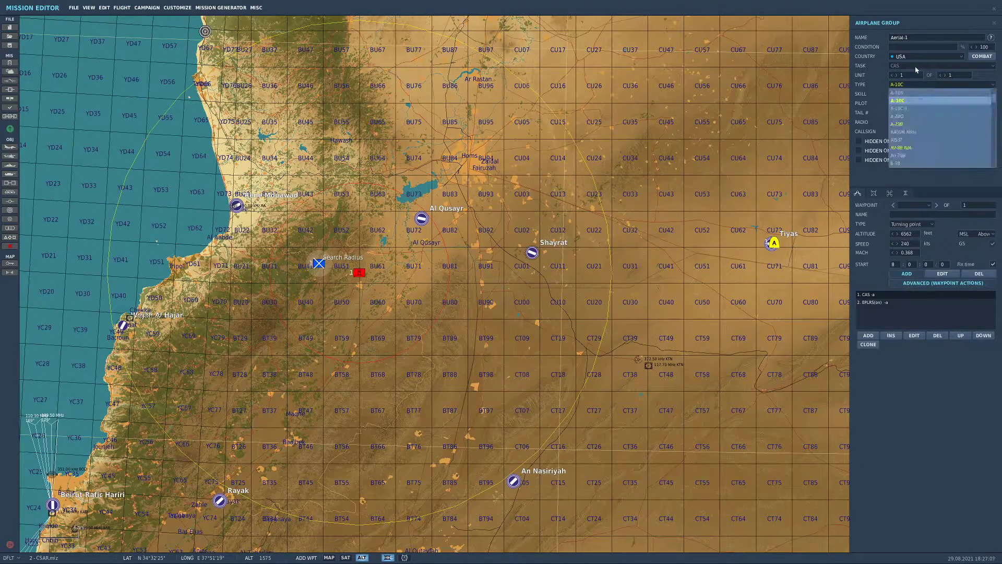
{"action": "left_click", "coordinate": [903, 64]}
{"action": "left_click", "coordinate": [904, 57]}
{"action": "scroll", "coordinate": [917, 107], "scroll_direction": "down", "scroll_amount": 8}
{"action": "scroll", "coordinate": [914, 113], "scroll_direction": "down", "scroll_amount": 4}
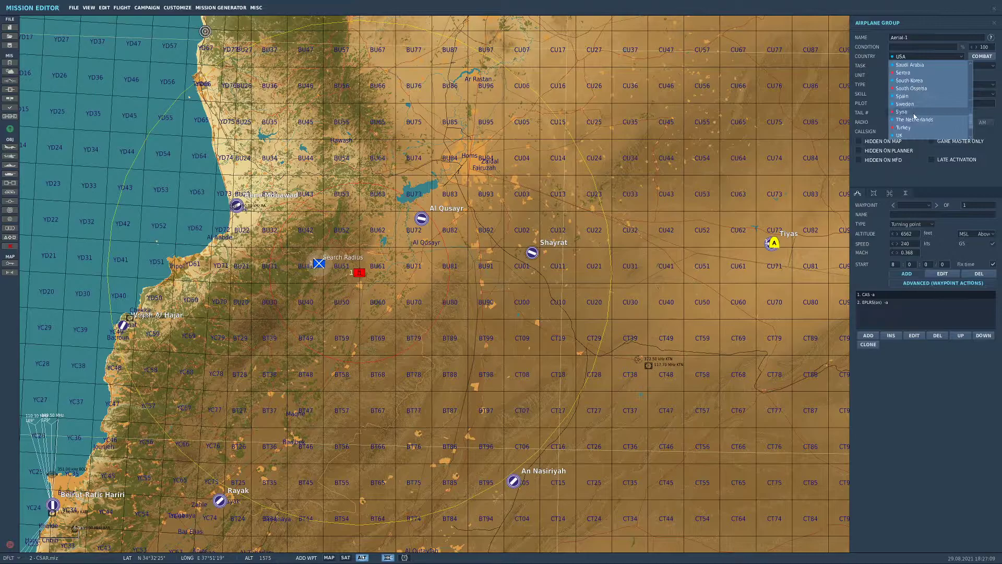
{"action": "left_click", "coordinate": [910, 115]}
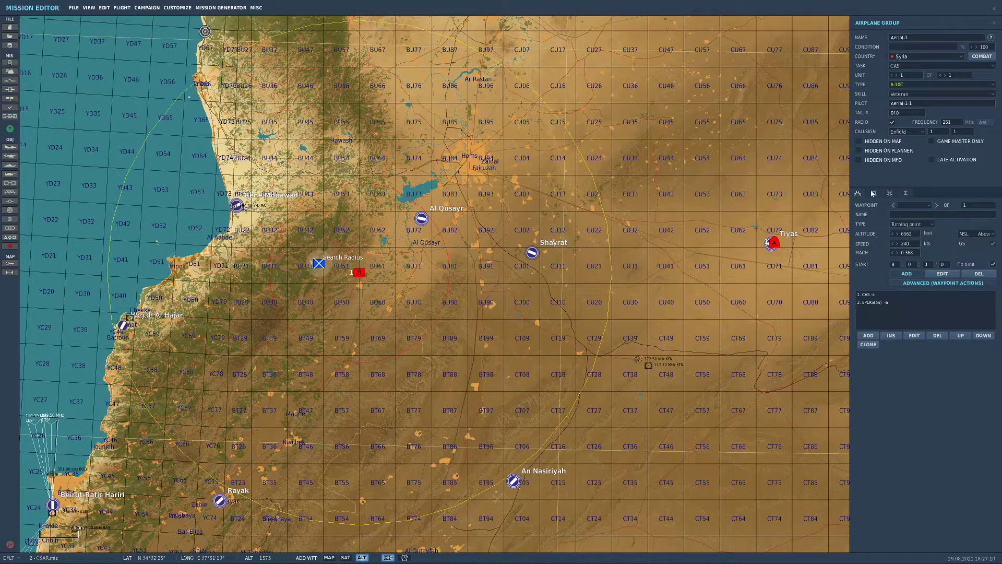
Set the Tiyas airplane group's aircraft type to MiG-29A
{"action": "left_click", "coordinate": [898, 86]}
{"action": "scroll", "coordinate": [926, 109], "scroll_direction": "down", "scroll_amount": 3}
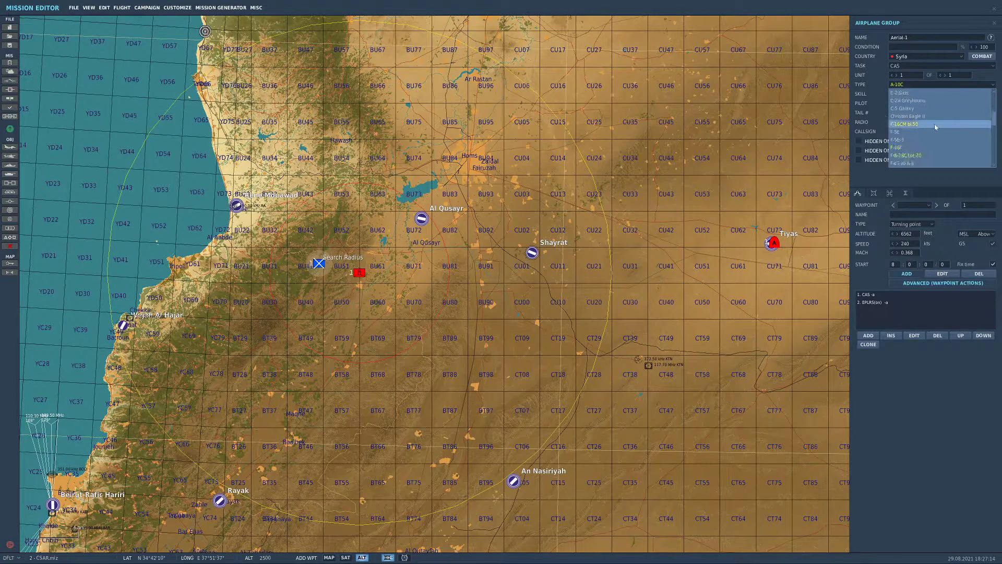
{"action": "scroll", "coordinate": [937, 135], "scroll_direction": "down", "scroll_amount": 2}
{"action": "scroll", "coordinate": [935, 135], "scroll_direction": "down", "scroll_amount": 4}
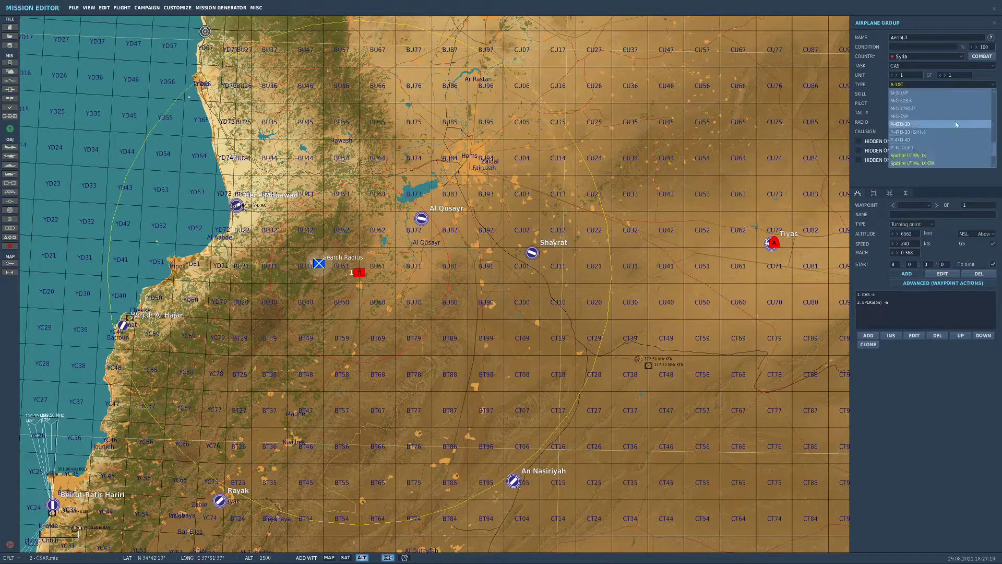
{"action": "left_click", "coordinate": [915, 121]}
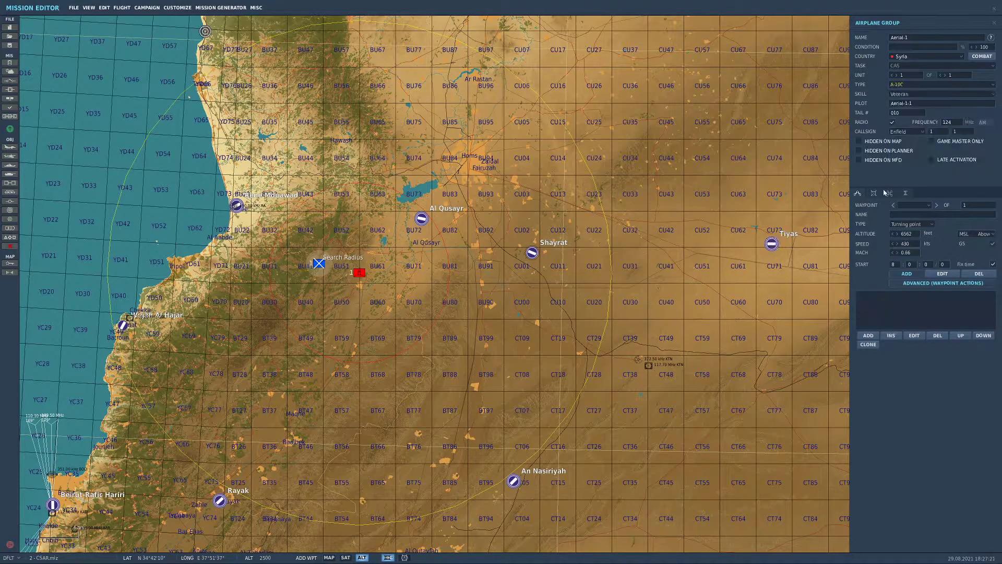
Load the MiG-29A with the New Payload loadout, inspect its weapons and return to the group's waypoint settings
{"action": "left_click", "coordinate": [876, 195]}
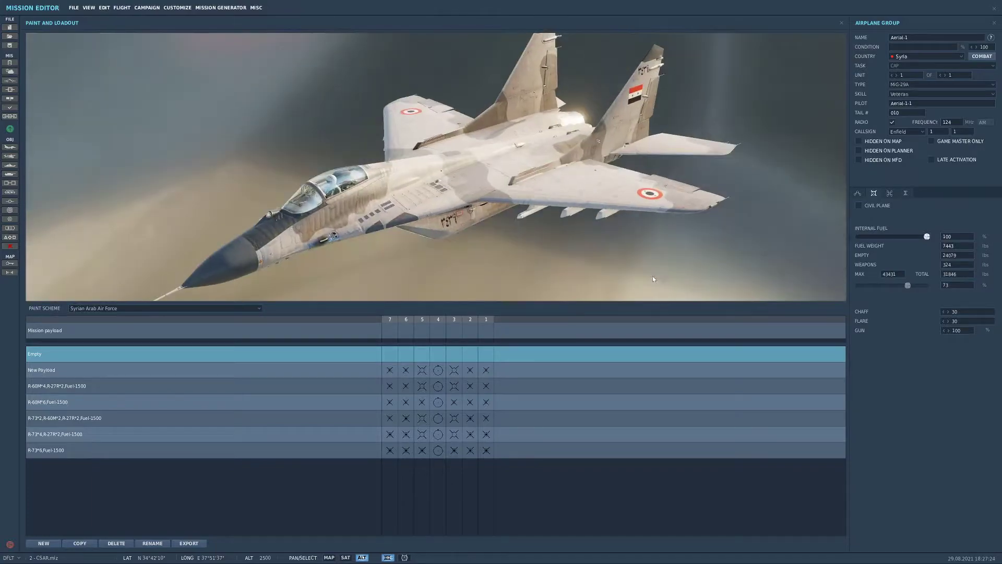
{"action": "left_click", "coordinate": [195, 306]}
{"action": "left_click", "coordinate": [194, 308]}
{"action": "left_click_drag", "start_coordinate": [459, 206], "coordinate": [476, 167]}
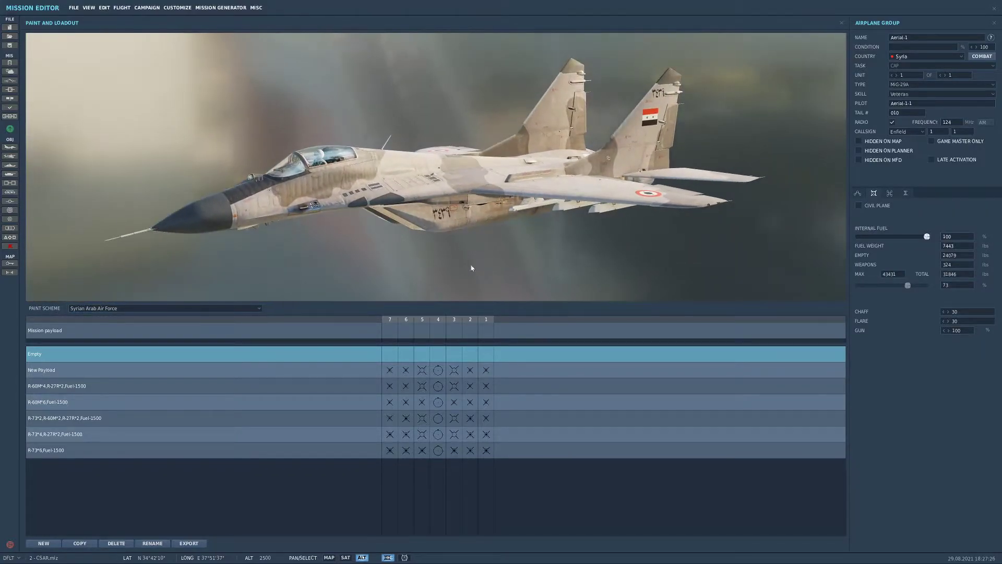
{"action": "left_click", "coordinate": [365, 369]}
{"action": "left_click_drag", "start_coordinate": [562, 153], "coordinate": [659, 143]}
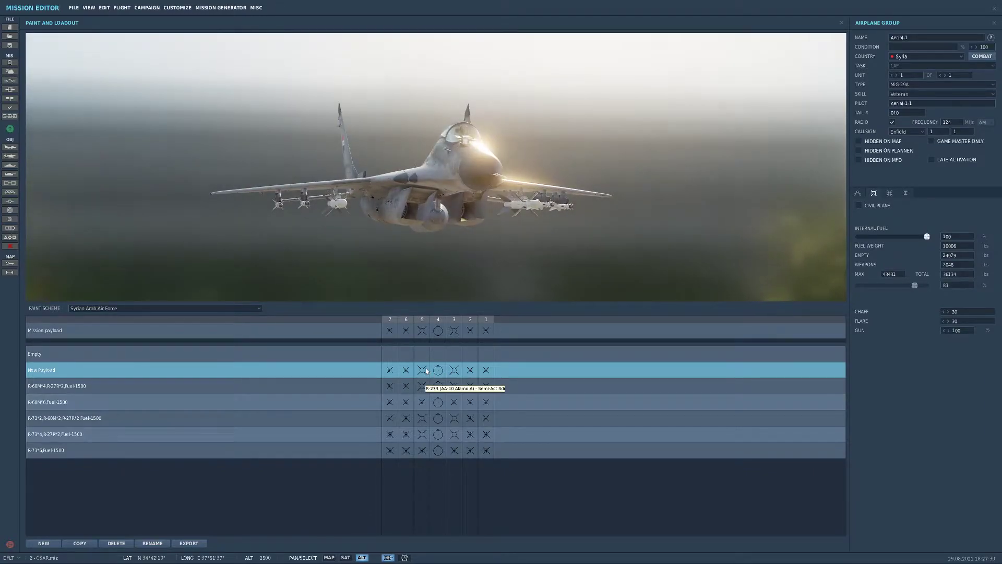
{"action": "left_click_drag", "start_coordinate": [521, 271], "coordinate": [500, 173]}
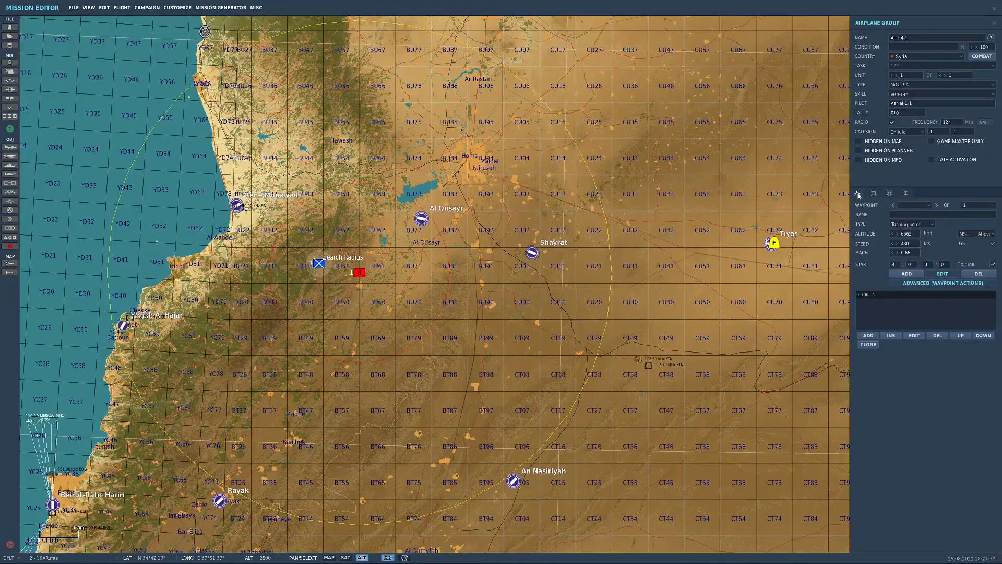
{"action": "left_click", "coordinate": [858, 193]}
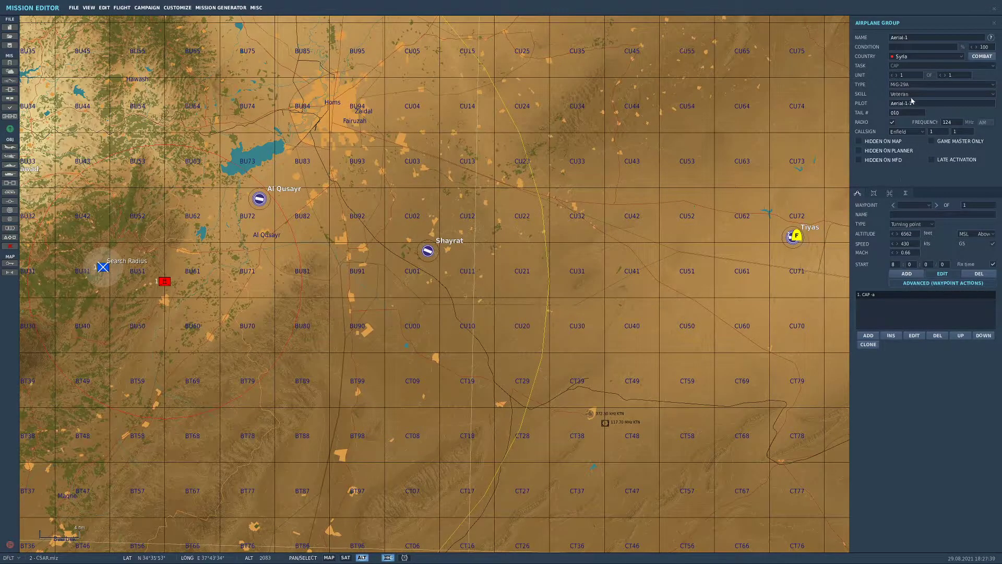
Increase the Tiyas MiG-29A group to two aircraft and name the group Syrian-QRF
{"action": "left_click", "coordinate": [945, 75]}
{"action": "left_click_drag", "start_coordinate": [907, 40], "coordinate": [880, 45]}
{"action": "type", "text": "QRF"}
{"action": "key", "text": "Home"}
{"action": "type", "text": "Syrian-"}
Name the two QRF pilots Pilot1 and Pilot2 and set the group's callsign to Uzi
{"action": "left_click", "coordinate": [923, 104]}
{"action": "type", "text": "F"}
{"action": "type", "text": "ilot1"}
{"action": "left_click_drag", "start_coordinate": [908, 103], "coordinate": [859, 107]}
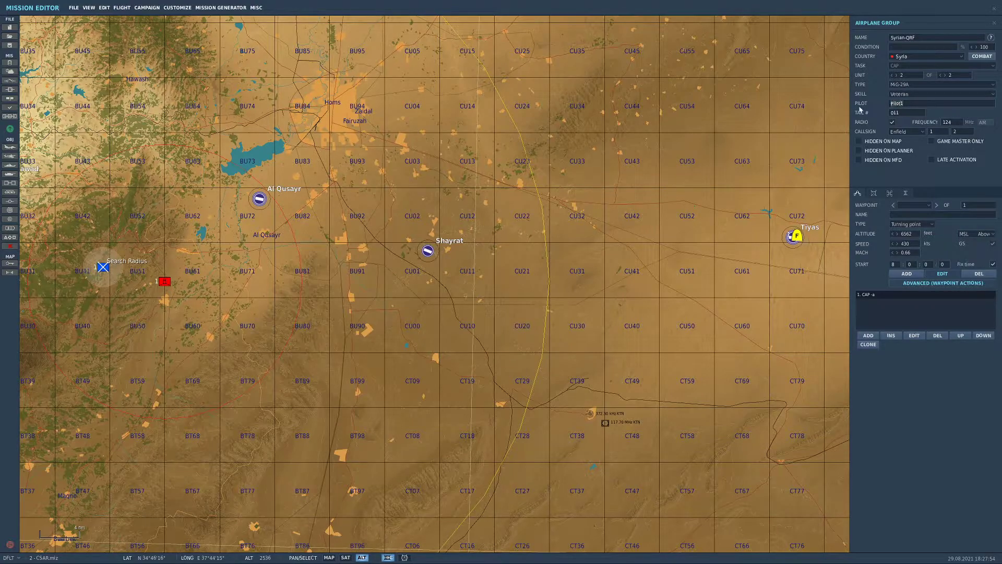
{"action": "left_click", "coordinate": [893, 75]}
{"action": "left_click", "coordinate": [896, 75]}
{"action": "left_click", "coordinate": [920, 105]}
{"action": "type", "text": "Pilot2"}
{"action": "left_click", "coordinate": [914, 131]}
{"action": "left_click", "coordinate": [912, 155]}
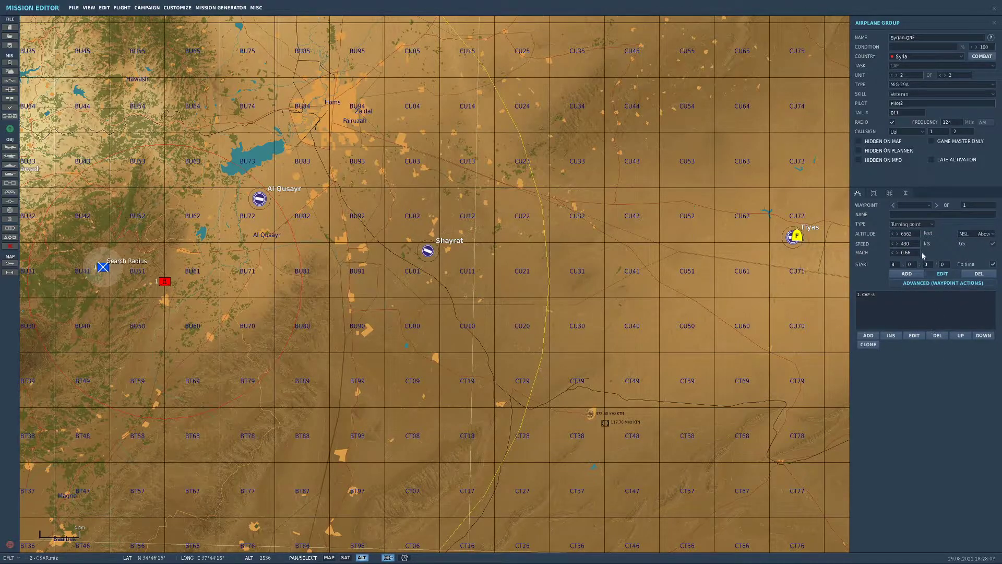
Set the Syrian-QRF group's starting waypoint type to takeoff from ramp at Tiyas
{"action": "left_click", "coordinate": [918, 224]}
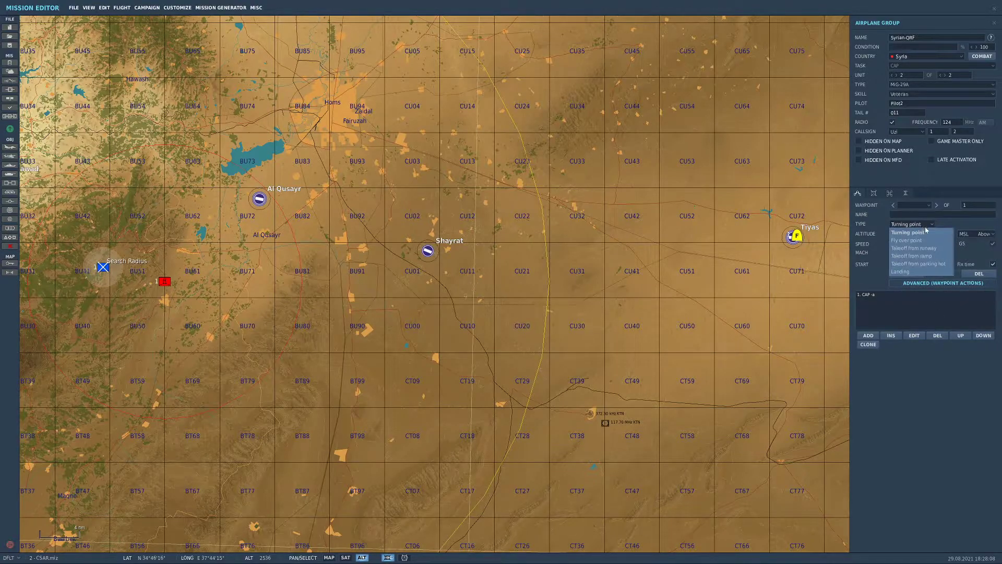
{"action": "left_click", "coordinate": [923, 256]}
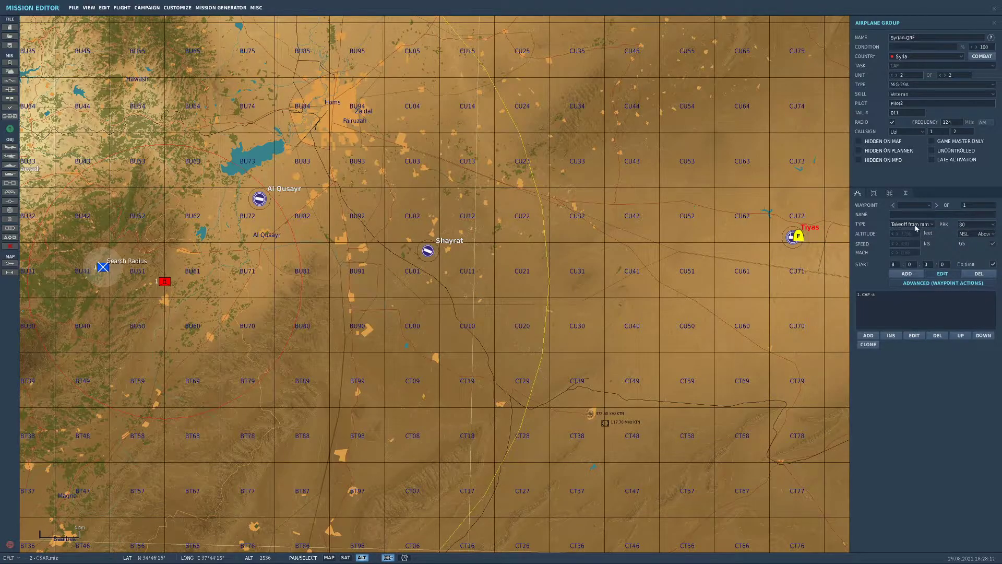
{"action": "left_click", "coordinate": [917, 227]}
{"action": "left_click", "coordinate": [919, 257]}
Add a turning point waypoint for the Syrian-QRF group just east of the SAM site near the search zone
{"action": "left_click", "coordinate": [906, 274]}
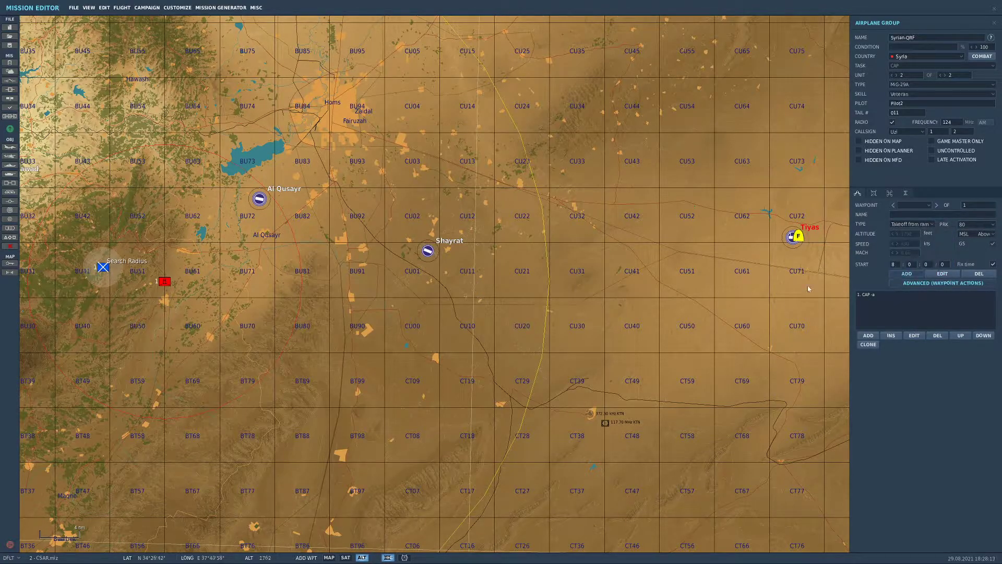
{"action": "scroll", "coordinate": [804, 290], "scroll_direction": "down", "scroll_amount": 5}
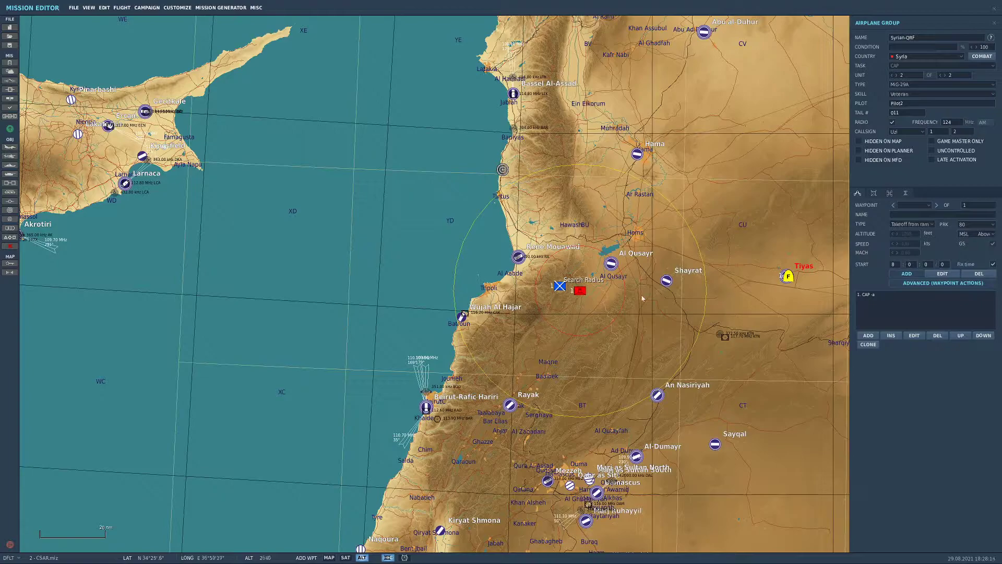
{"action": "left_click", "coordinate": [595, 288]}
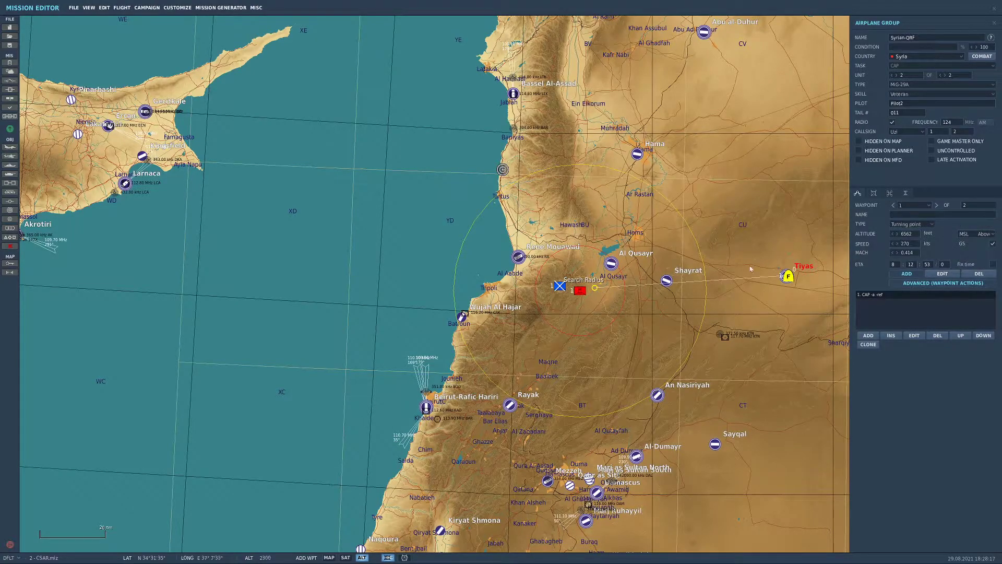
{"action": "left_click", "coordinate": [920, 223]}
{"action": "left_click", "coordinate": [911, 230]}
Add a Perform Task Orbit action with a Circle pattern at 25000 feet to waypoint 1
{"action": "left_click", "coordinate": [875, 337]}
{"action": "left_click", "coordinate": [781, 179]}
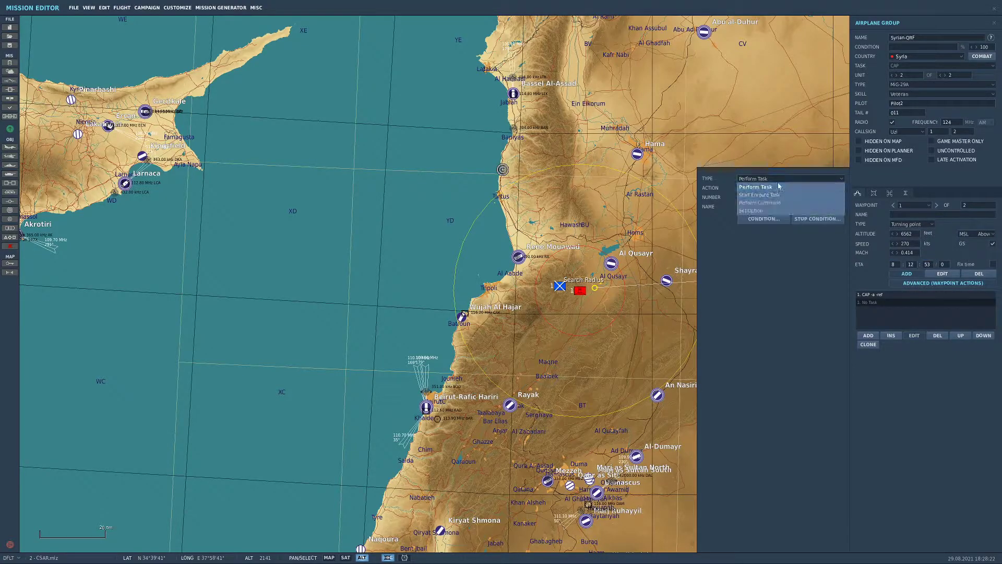
{"action": "left_click", "coordinate": [777, 186]}
{"action": "left_click", "coordinate": [767, 188]}
{"action": "left_click", "coordinate": [772, 204]}
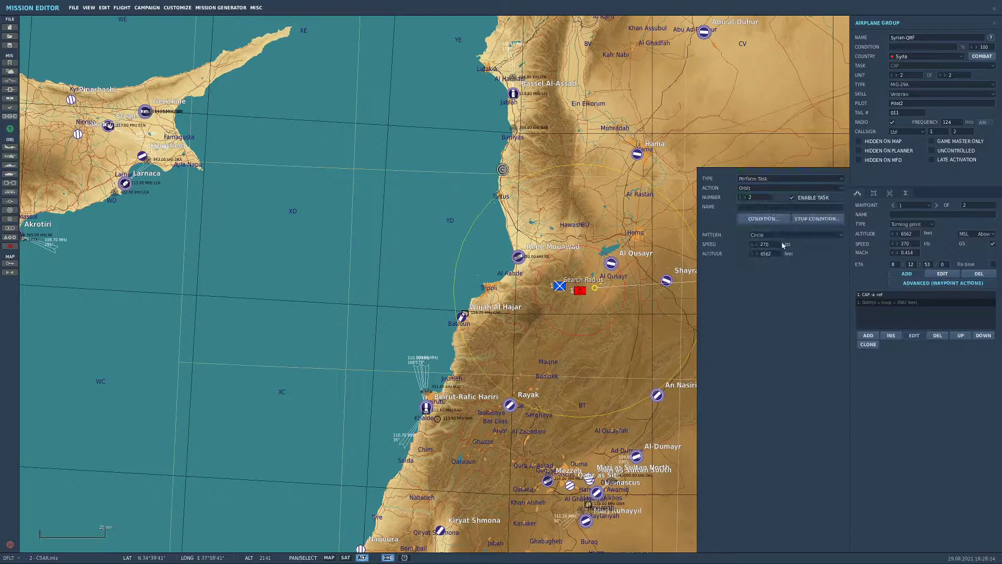
{"action": "left_click", "coordinate": [779, 252]}
{"action": "type", "text": "2500035"}
{"action": "left_click", "coordinate": [668, 318]}
{"action": "scroll", "coordinate": [762, 276], "scroll_direction": "up", "scroll_amount": 2}
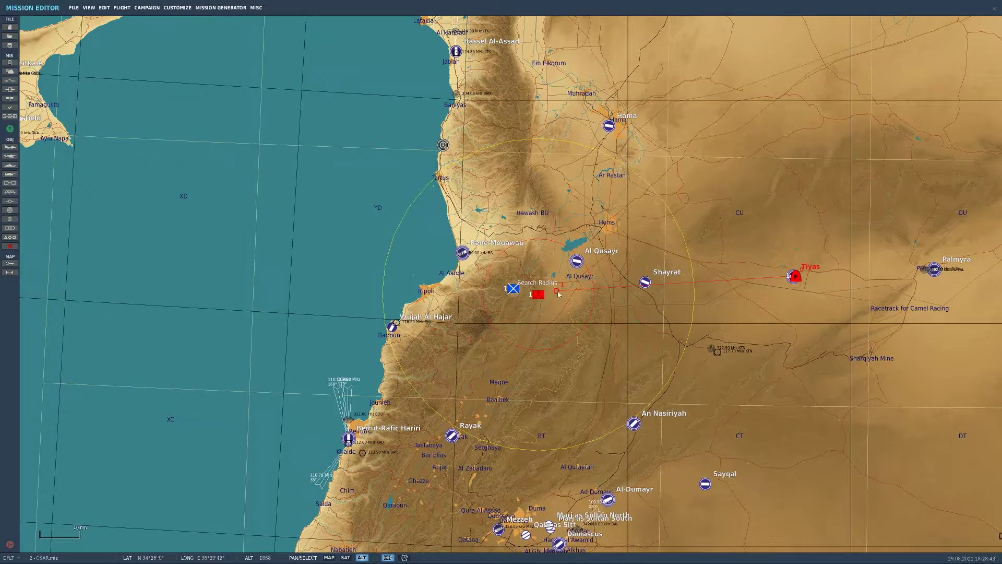
Set the Syrian-QRF group's waypoint 1 altitude to 25000 feet and adjust its speed
{"action": "left_click", "coordinate": [796, 278]}
{"action": "type", "text": "25000"}
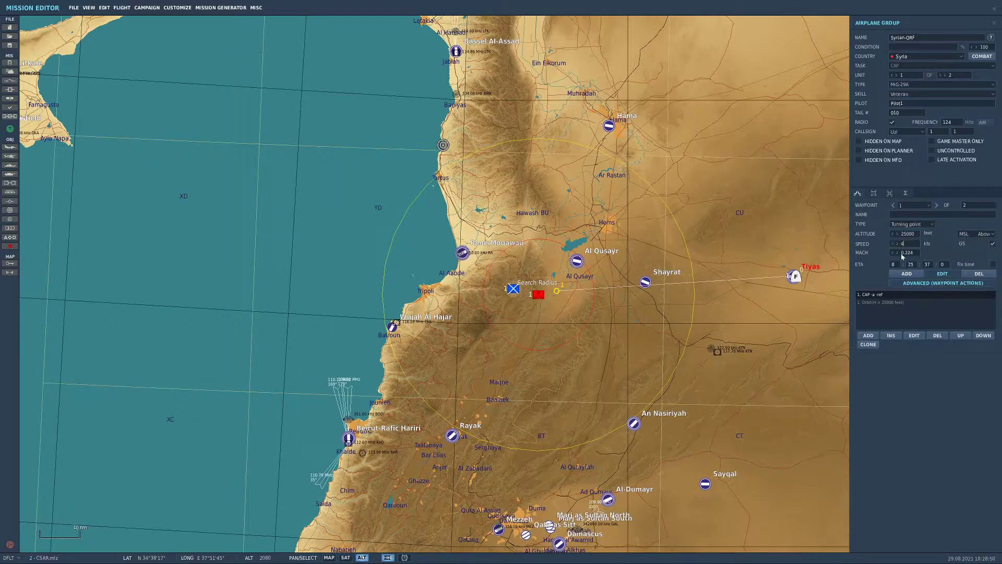
{"action": "left_click", "coordinate": [836, 343]}
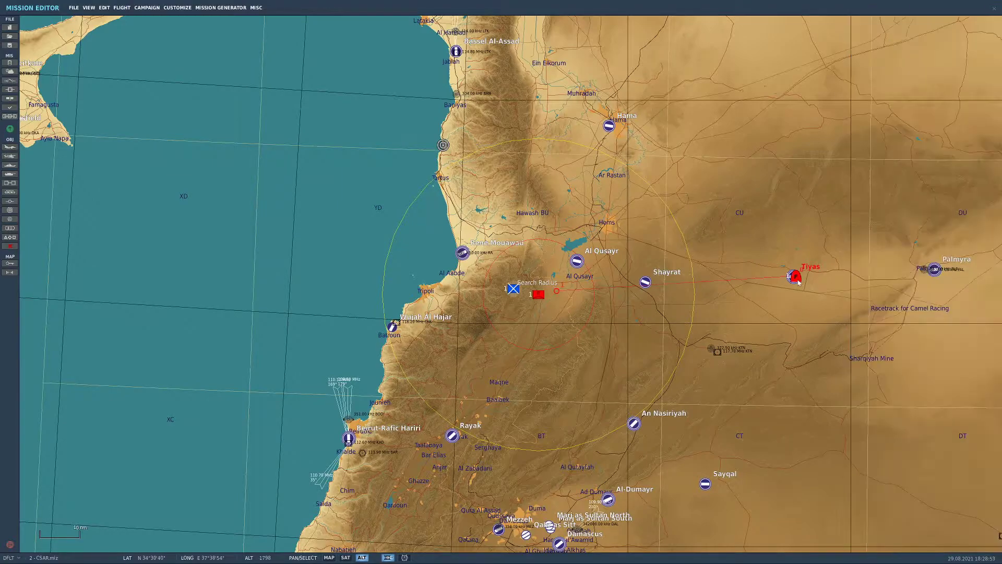
Examine the Syrian-QRF route from Tiyas and its orbit point relative to the SAM site and search zone
{"action": "left_click", "coordinate": [792, 275]}
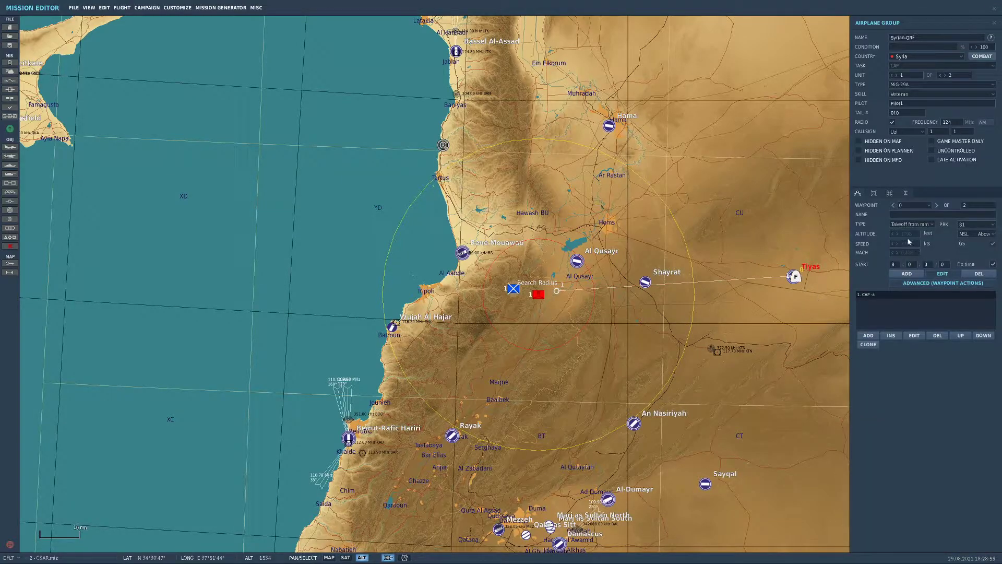
{"action": "left_click", "coordinate": [794, 369]}
{"action": "scroll", "coordinate": [794, 369], "scroll_direction": "down", "scroll_amount": 4}
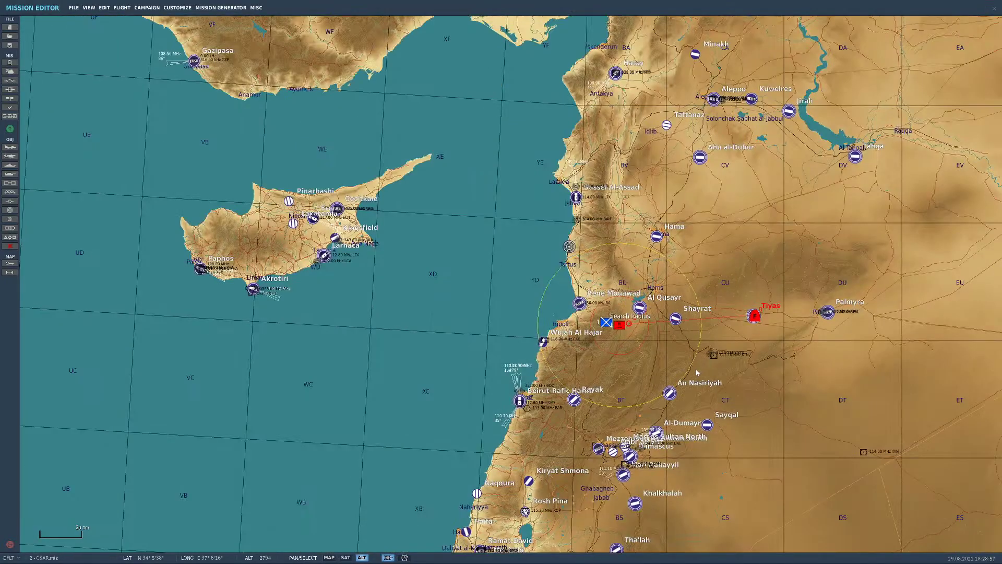
{"action": "scroll", "coordinate": [611, 310], "scroll_direction": "up", "scroll_amount": 4}
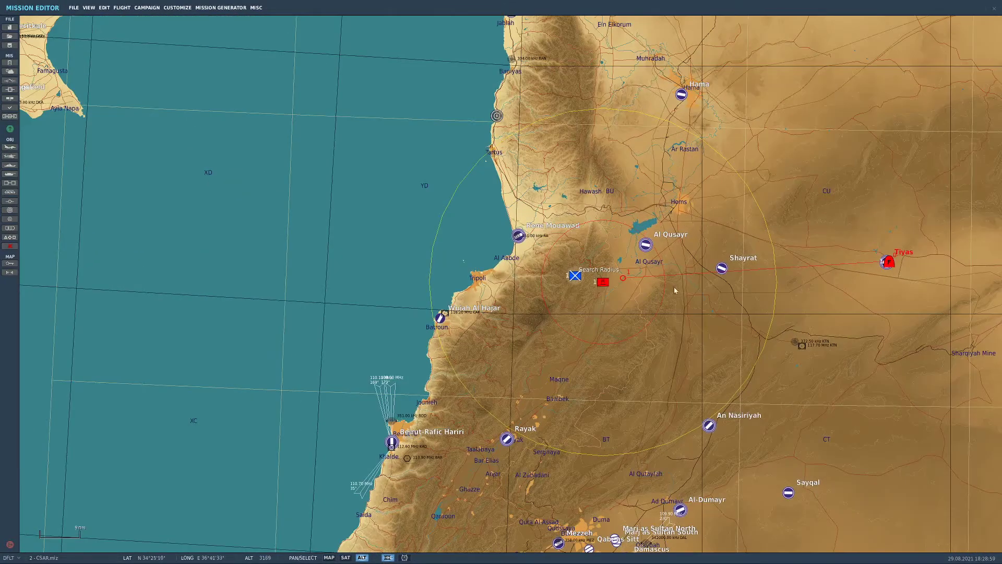
{"action": "scroll", "coordinate": [689, 319], "scroll_direction": "up", "scroll_amount": 5}
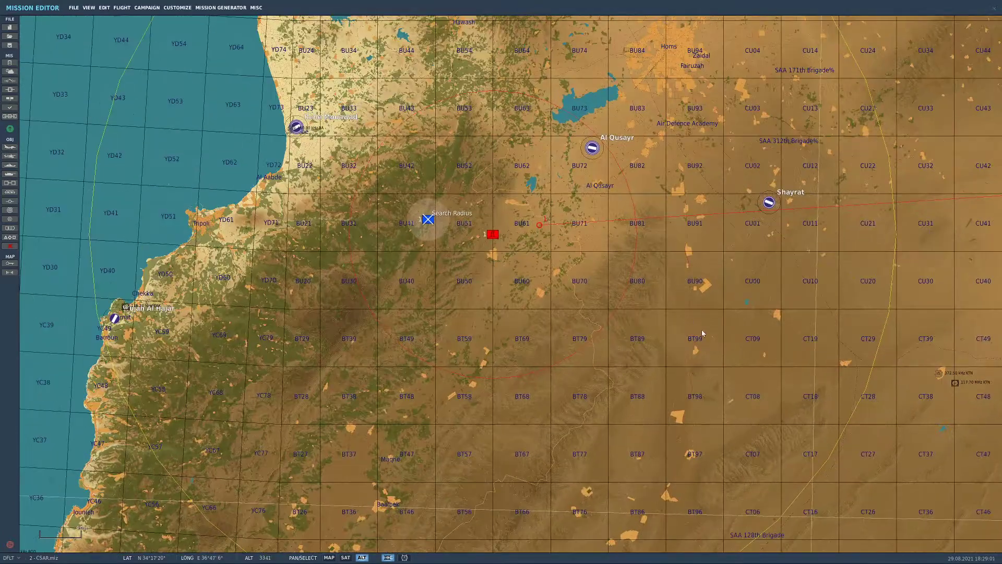
{"action": "scroll", "coordinate": [702, 332], "scroll_direction": "down", "scroll_amount": 4}
{"action": "scroll", "coordinate": [693, 336], "scroll_direction": "down", "scroll_amount": 5}
{"action": "scroll", "coordinate": [643, 294], "scroll_direction": "up", "scroll_amount": 4}
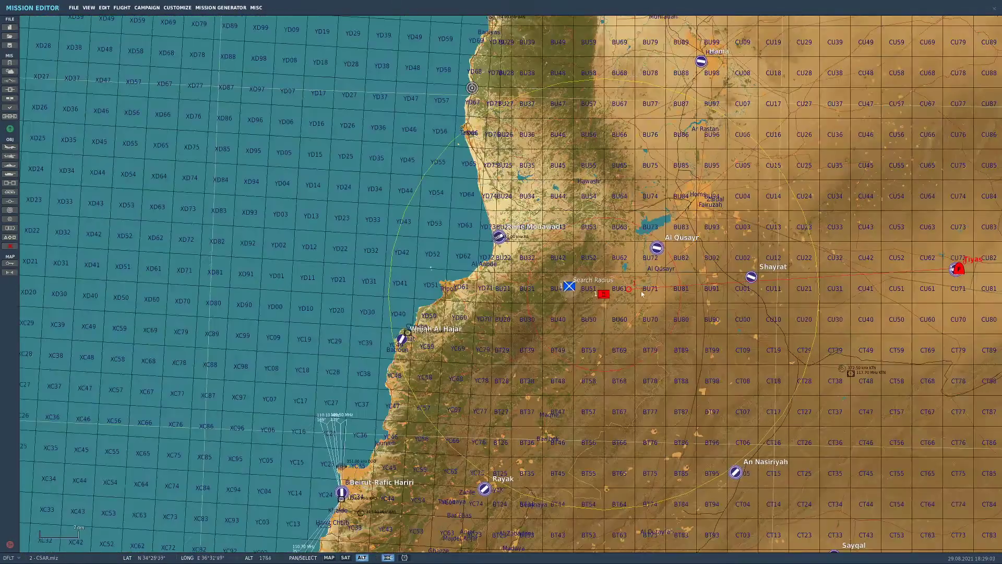
{"action": "left_click", "coordinate": [628, 290]}
{"action": "left_click", "coordinate": [750, 310]}
{"action": "scroll", "coordinate": [755, 312], "scroll_direction": "down", "scroll_amount": 3}
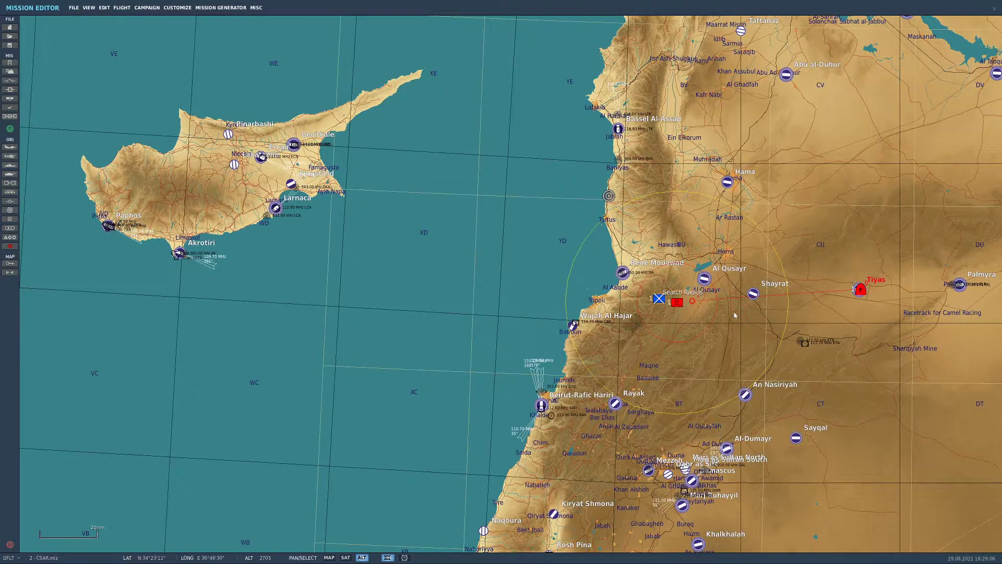
{"action": "scroll", "coordinate": [669, 309], "scroll_direction": "up", "scroll_amount": 5}
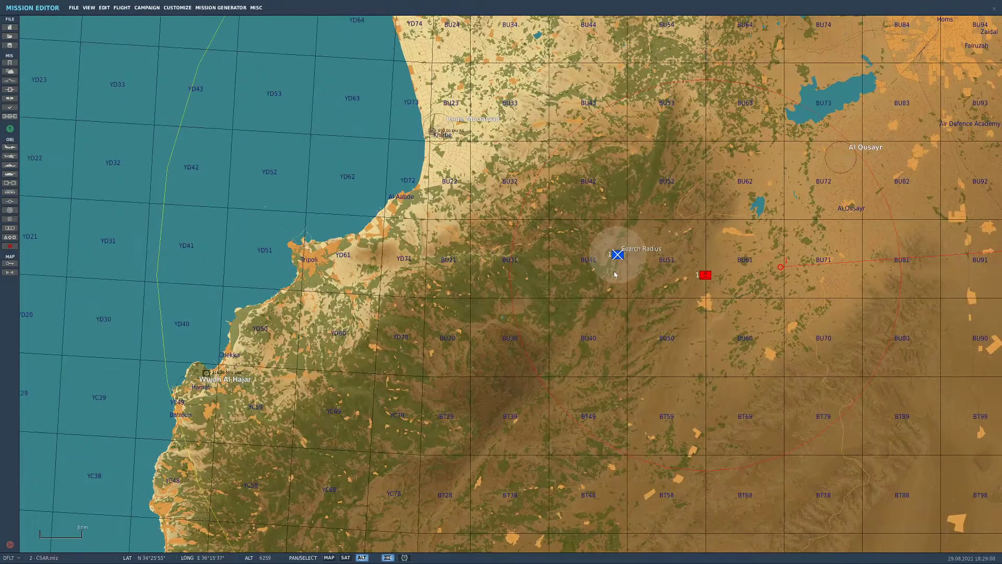
{"action": "left_click_drag", "start_coordinate": [723, 341], "coordinate": [575, 417]}
{"action": "scroll", "coordinate": [575, 416], "scroll_direction": "down", "scroll_amount": 2}
{"action": "left_click_drag", "start_coordinate": [793, 385], "coordinate": [611, 383]}
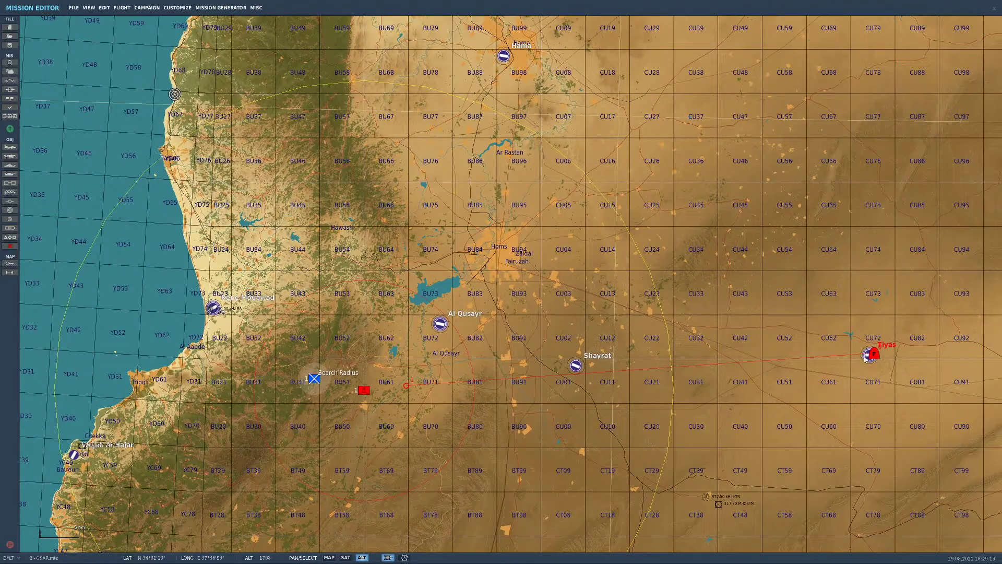
Place a new vehicle group on the road through the village north of the search zone
{"action": "scroll", "coordinate": [308, 376], "scroll_direction": "up", "scroll_amount": 14}
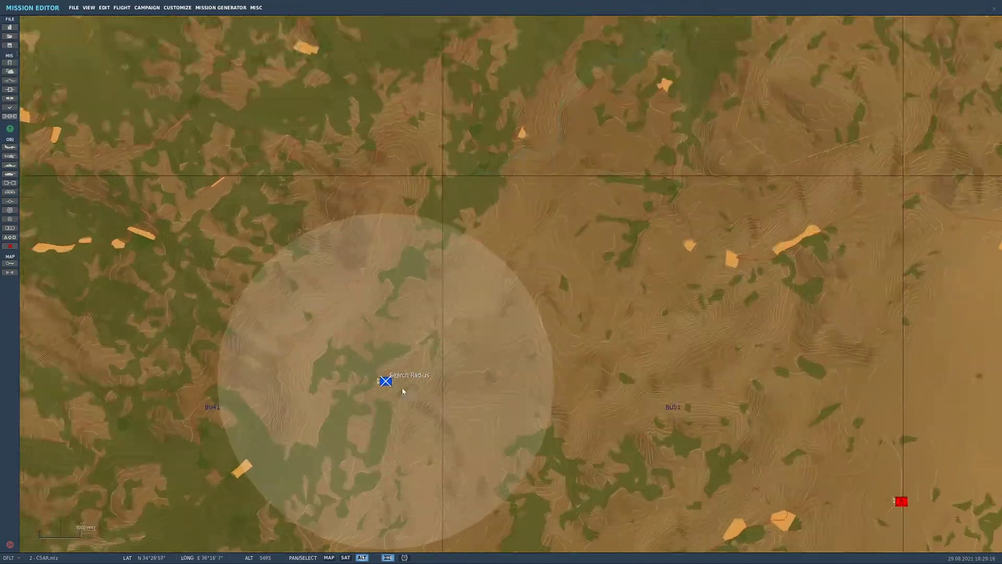
{"action": "mouse_move", "coordinate": [402, 355]}
{"action": "left_mouse_down"}
{"action": "mouse_move", "coordinate": [551, 288]}
{"action": "mouse_move", "coordinate": [599, 283]}
{"action": "mouse_move", "coordinate": [656, 351]}
{"action": "left_mouse_up"}
{"action": "scroll", "coordinate": [599, 283], "scroll_direction": "up", "scroll_amount": 6}
{"action": "scroll", "coordinate": [602, 288], "scroll_direction": "down", "scroll_amount": 3}
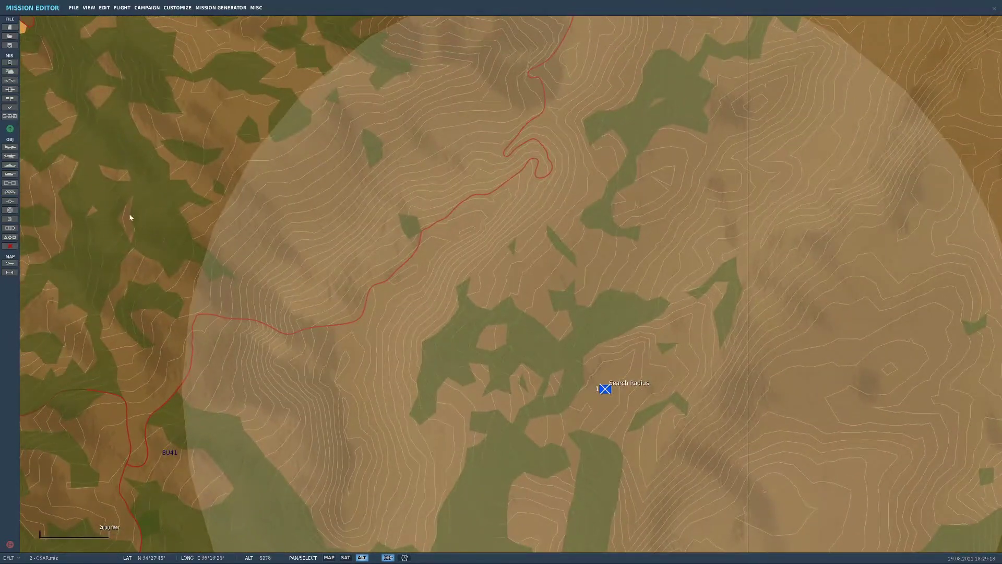
{"action": "left_click", "coordinate": [10, 174]}
{"action": "scroll", "coordinate": [526, 369], "scroll_direction": "down", "scroll_amount": 5}
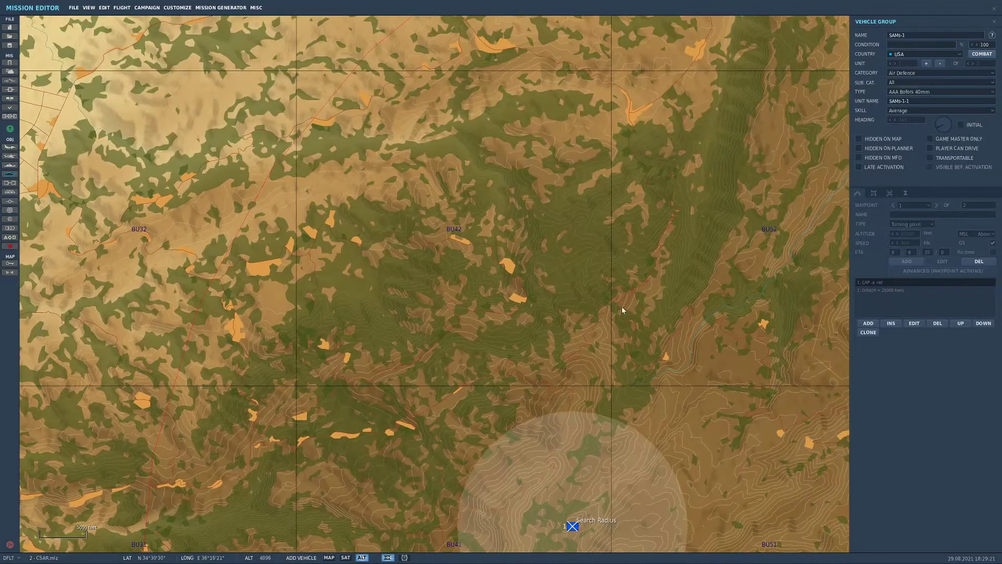
{"action": "right_click_drag", "start_coordinate": [641, 116], "coordinate": [672, 204]}
{"action": "scroll", "coordinate": [672, 205], "scroll_direction": "up", "scroll_amount": 13}
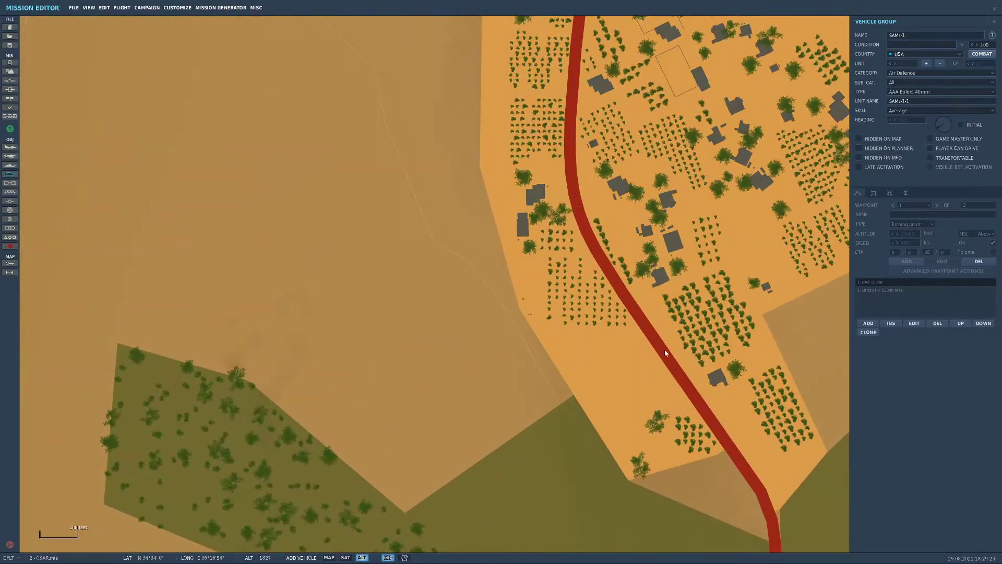
{"action": "left_click", "coordinate": [665, 352]}
{"action": "right_click_drag", "start_coordinate": [822, 48], "coordinate": [736, 189]}
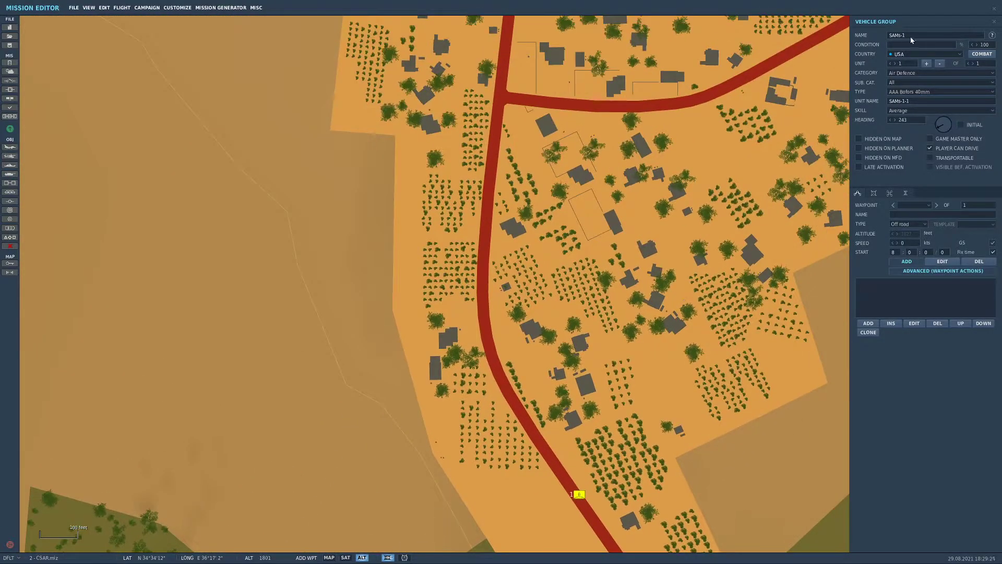
Name the vehicle group Syrian Search Party and set its category to Unarmed
{"action": "type", "text": "Syu"}
{"action": "left_click", "coordinate": [917, 73]}
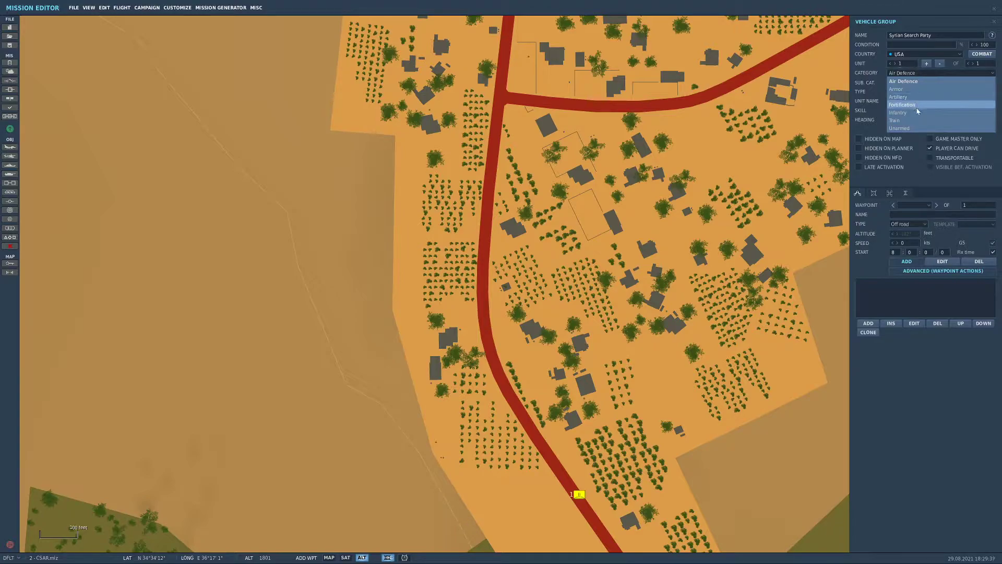
{"action": "left_click", "coordinate": [917, 128]}
{"action": "left_click", "coordinate": [913, 83]}
{"action": "left_click", "coordinate": [913, 89]}
{"action": "left_click", "coordinate": [914, 92]}
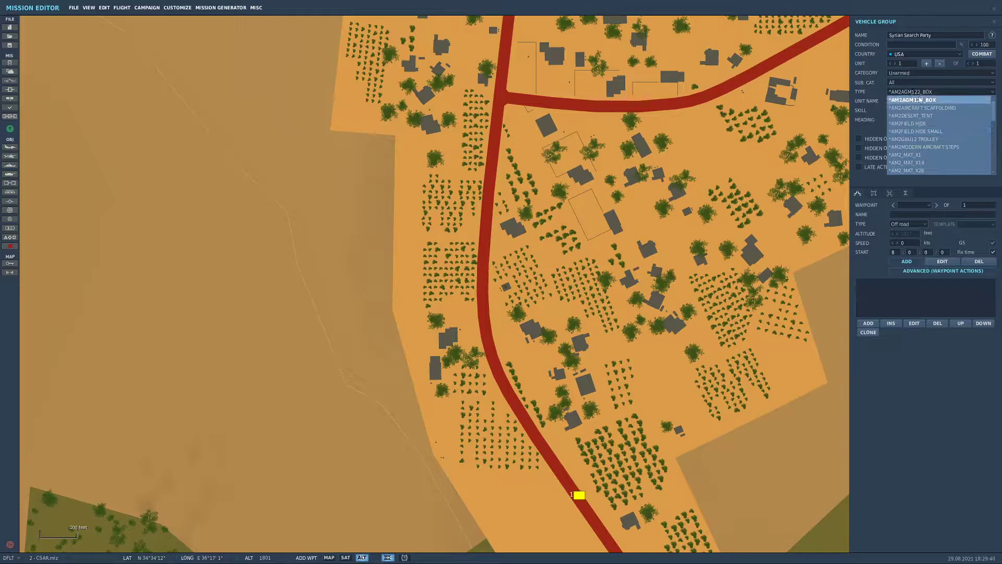
Preview the search party's AM2AGM122_BOX model and look through the available unarmed unit types
{"action": "left_click", "coordinate": [920, 100]}
{"action": "left_click", "coordinate": [873, 193]}
{"action": "left_click", "coordinate": [917, 94]}
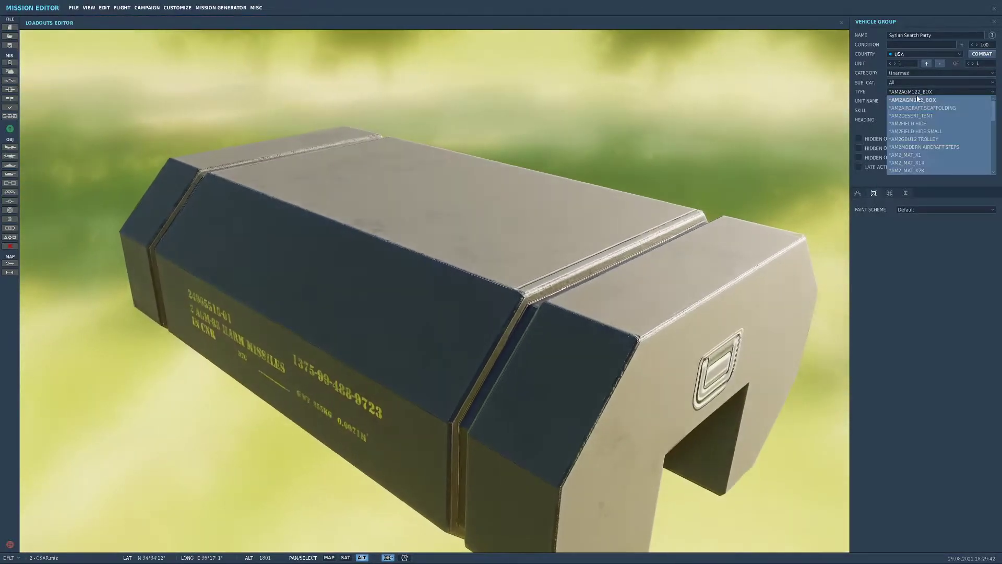
{"action": "scroll", "coordinate": [923, 112], "scroll_direction": "down", "scroll_amount": 5}
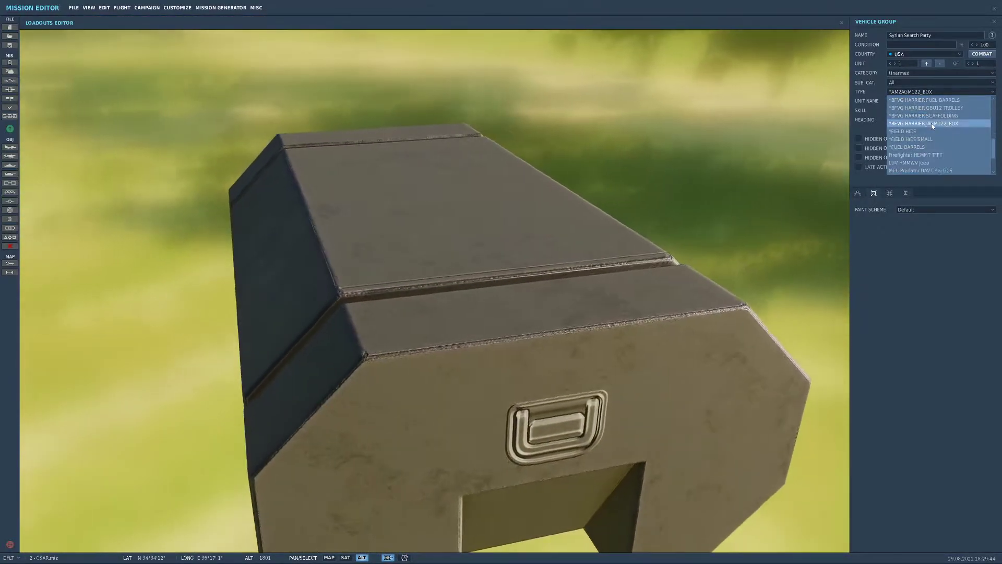
{"action": "scroll", "coordinate": [935, 133], "scroll_direction": "down", "scroll_amount": 1}
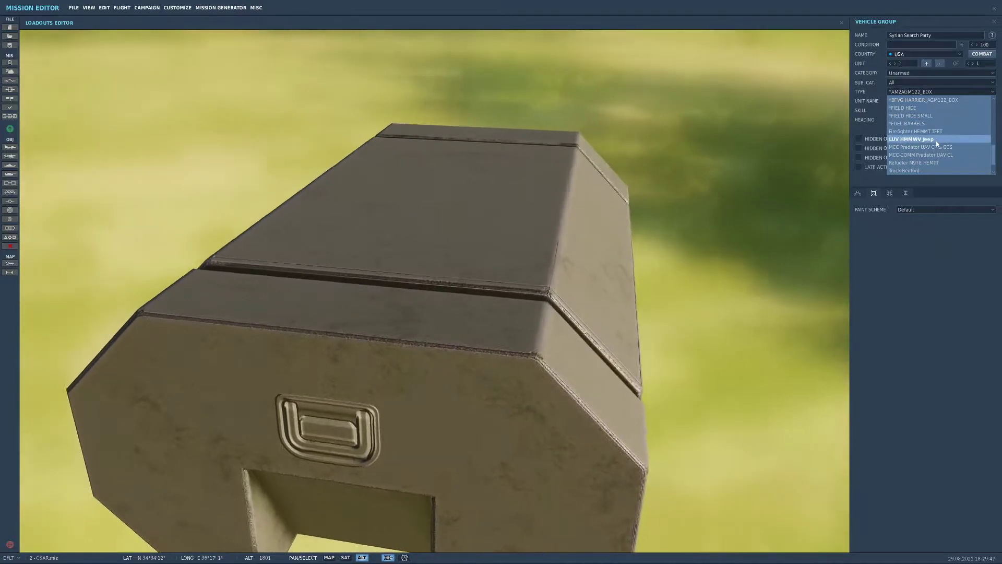
Try the LUV HMMWV Jeep, Truck Bedford and Truck M939 Heavy models as the search party's vehicle type
{"action": "left_click", "coordinate": [935, 140]}
{"action": "left_click", "coordinate": [922, 91]}
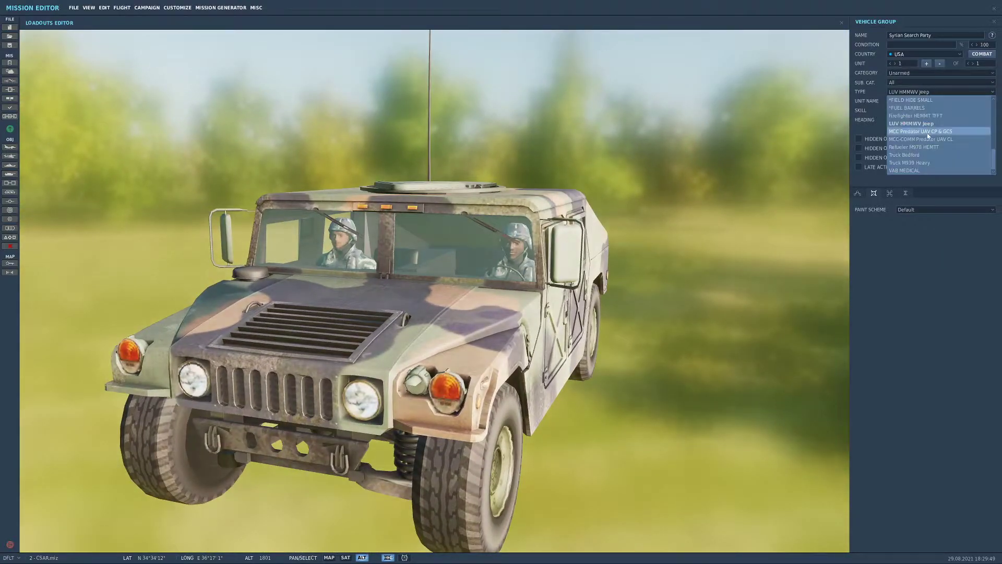
{"action": "left_click", "coordinate": [929, 154]}
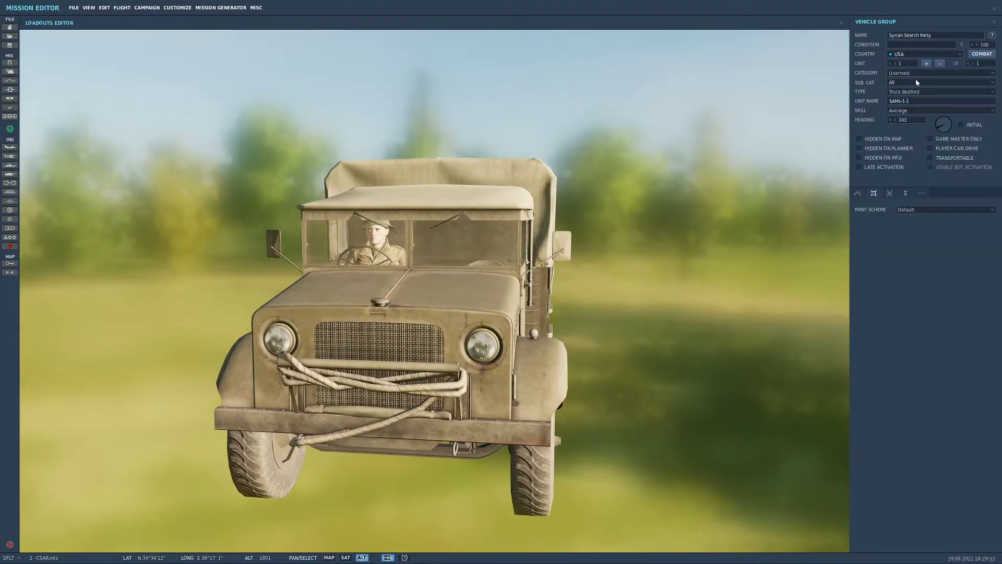
{"action": "left_click", "coordinate": [922, 91]}
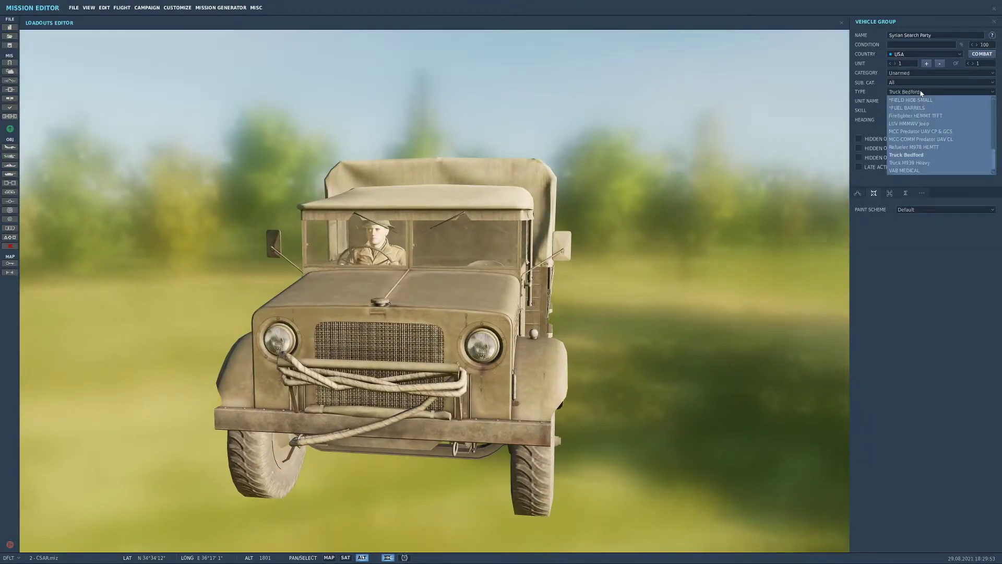
{"action": "left_click", "coordinate": [918, 162]}
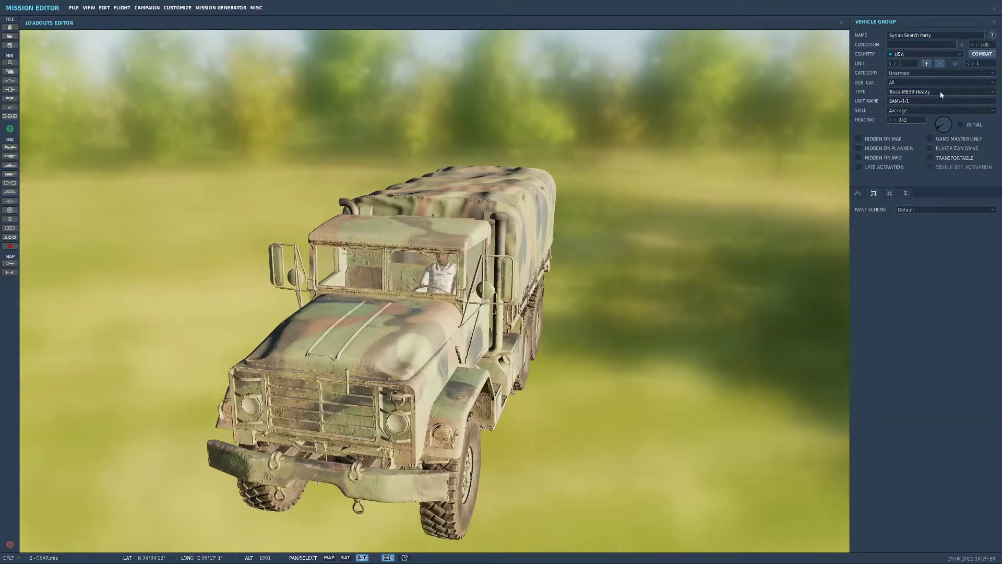
{"action": "left_click", "coordinate": [941, 94]}
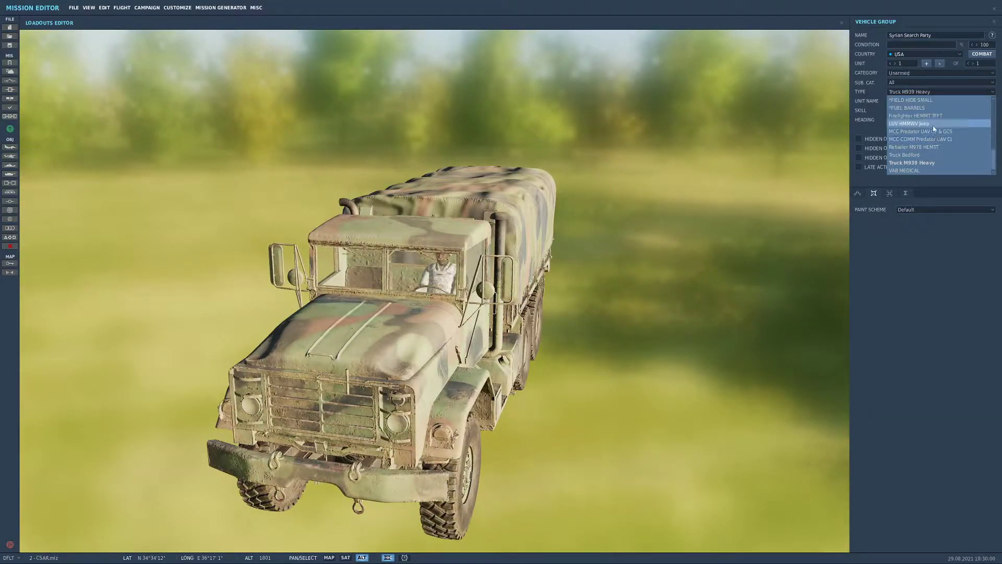
{"action": "left_click", "coordinate": [917, 284]}
Set the search party's starting waypoint type to On road
{"action": "left_click", "coordinate": [857, 193]}
{"action": "scroll", "coordinate": [698, 201], "scroll_direction": "down", "scroll_amount": 2}
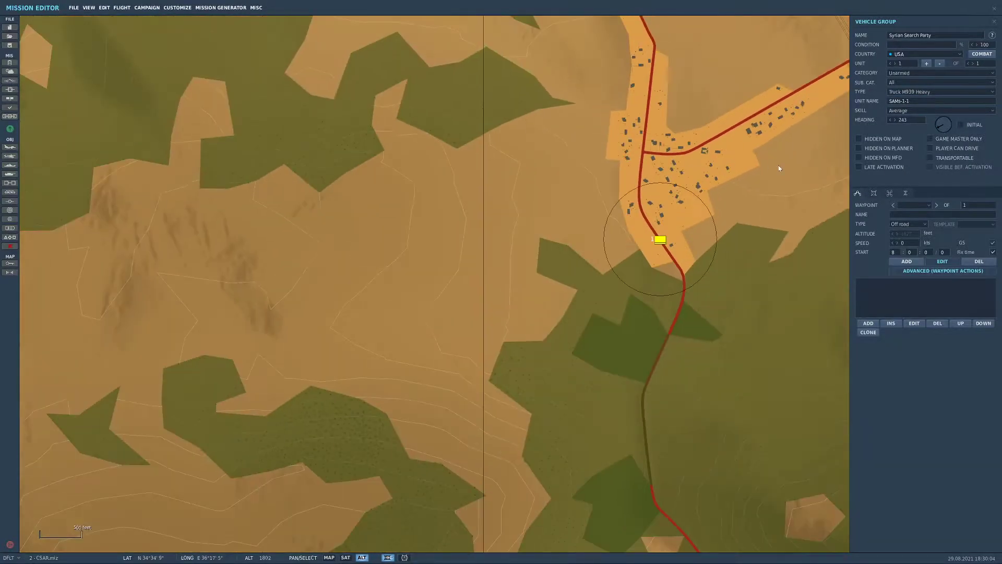
{"action": "left_click", "coordinate": [908, 224]}
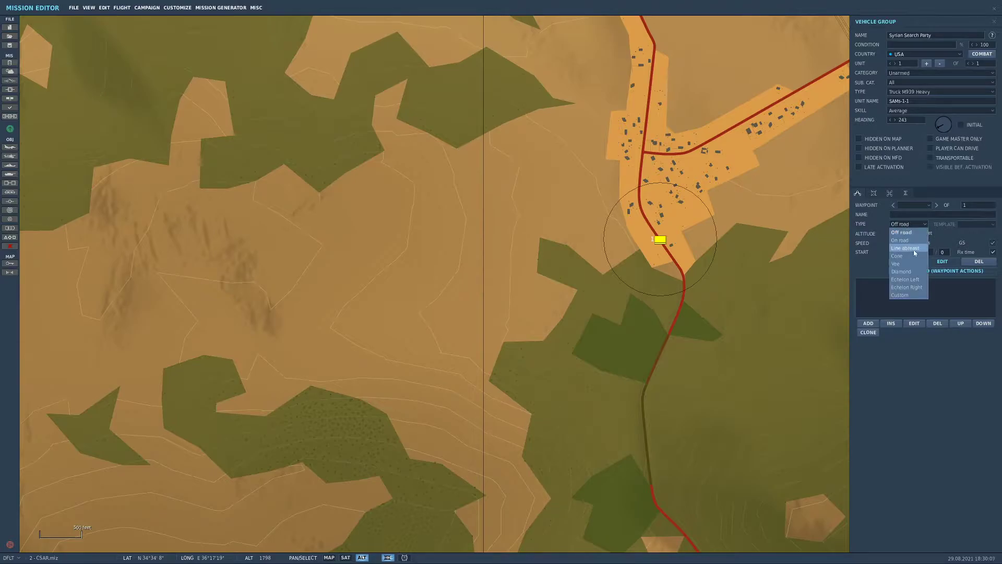
{"action": "left_click", "coordinate": [900, 240]}
Add an on-road waypoint for the search party on the road in the northwest part of the search zone
{"action": "left_click", "coordinate": [906, 261]}
{"action": "scroll", "coordinate": [741, 355], "scroll_direction": "down", "scroll_amount": 3}
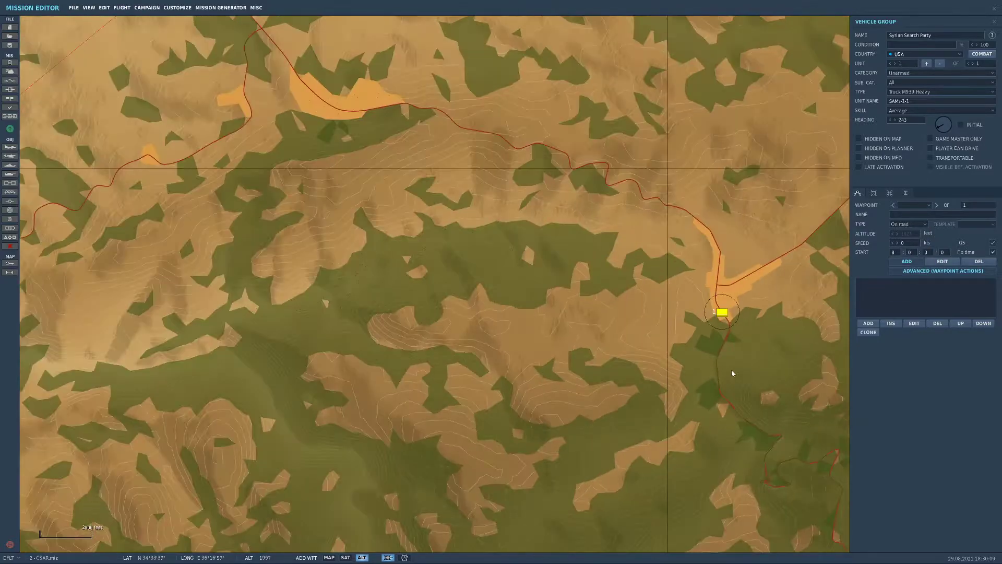
{"action": "scroll", "coordinate": [733, 375], "scroll_direction": "down", "scroll_amount": 4}
{"action": "right_click_drag", "start_coordinate": [732, 375], "coordinate": [633, 160]}
{"action": "scroll", "coordinate": [569, 470], "scroll_direction": "down", "scroll_amount": 1}
{"action": "right_click_drag", "start_coordinate": [546, 533], "coordinate": [663, 308]}
{"action": "left_click", "coordinate": [651, 275]}
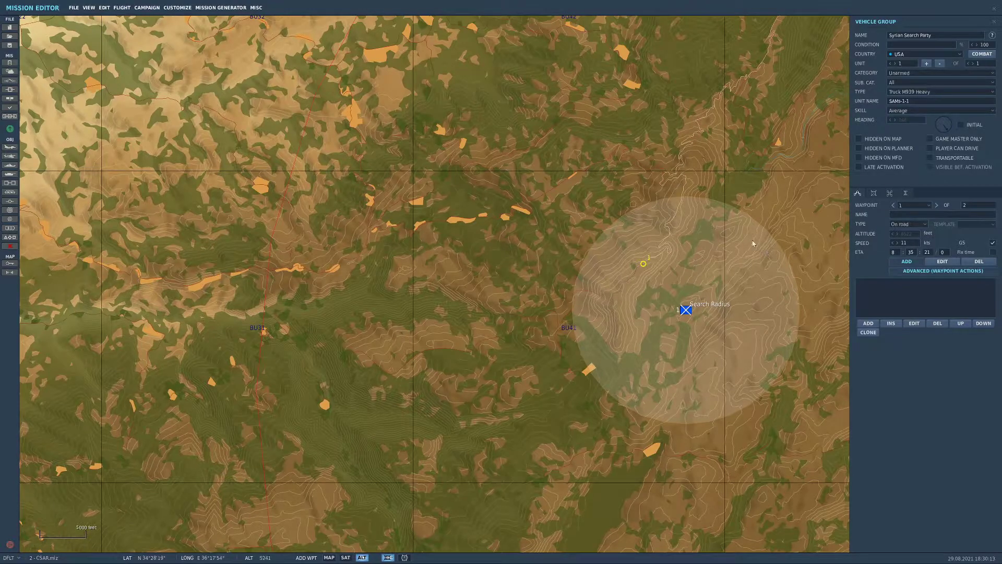
Add an Off road waypoint southeast of the road waypoint, close to the downed pilot at the search zone's centre
{"action": "scroll", "coordinate": [680, 247], "scroll_direction": "up", "scroll_amount": 1}
{"action": "scroll", "coordinate": [578, 334], "scroll_direction": "up", "scroll_amount": 4}
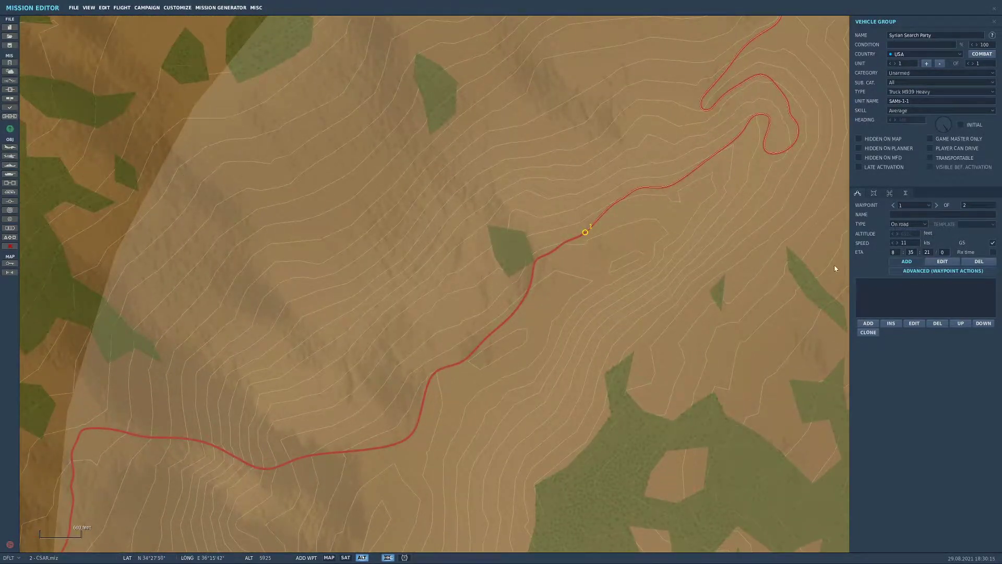
{"action": "left_click", "coordinate": [897, 227]}
{"action": "left_click", "coordinate": [906, 243]}
{"action": "left_click_drag", "start_coordinate": [526, 282], "coordinate": [815, 482]}
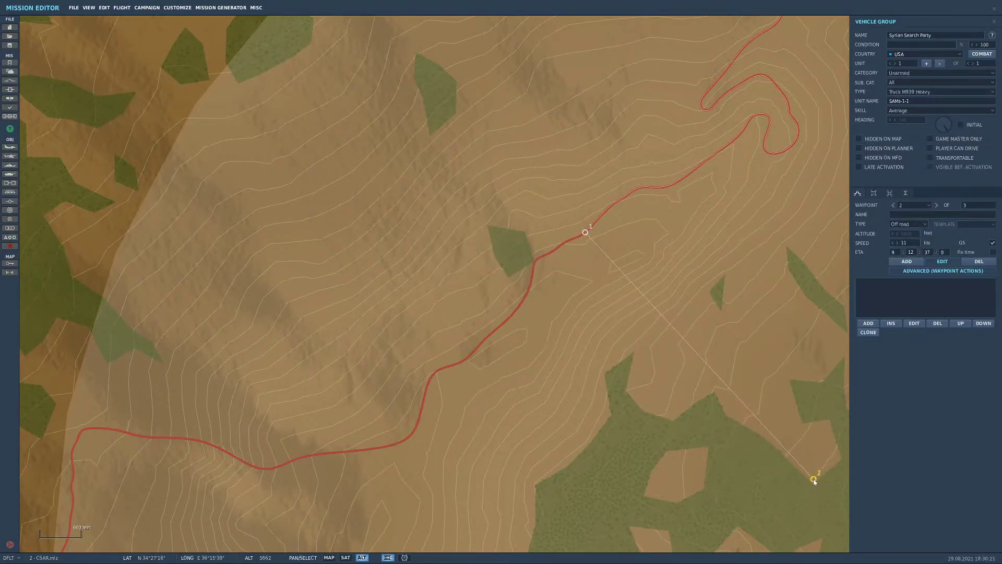
{"action": "scroll", "coordinate": [687, 327], "scroll_direction": "down", "scroll_amount": 1}
Increase the search party to eight units and check the convoy and its route on the map
{"action": "left_click", "coordinate": [927, 64]}
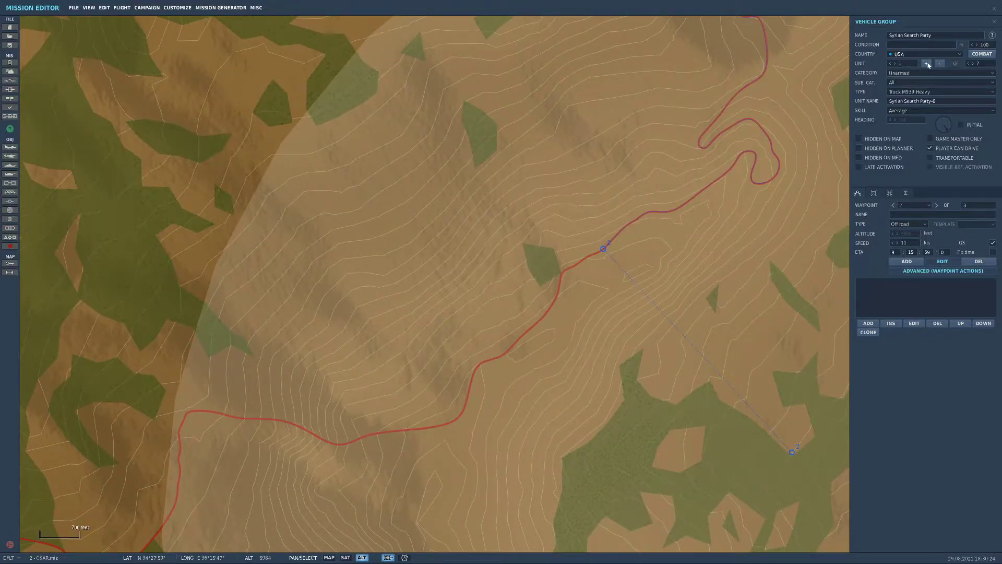
{"action": "left_click", "coordinate": [743, 327]}
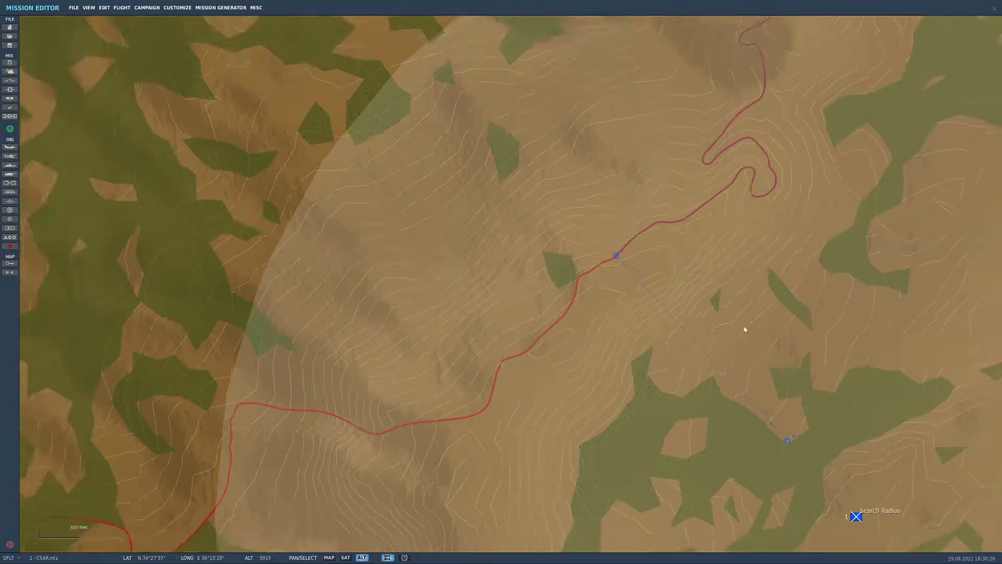
{"action": "scroll", "coordinate": [744, 326], "scroll_direction": "down", "scroll_amount": 8}
{"action": "scroll", "coordinate": [775, 194], "scroll_direction": "up", "scroll_amount": 6}
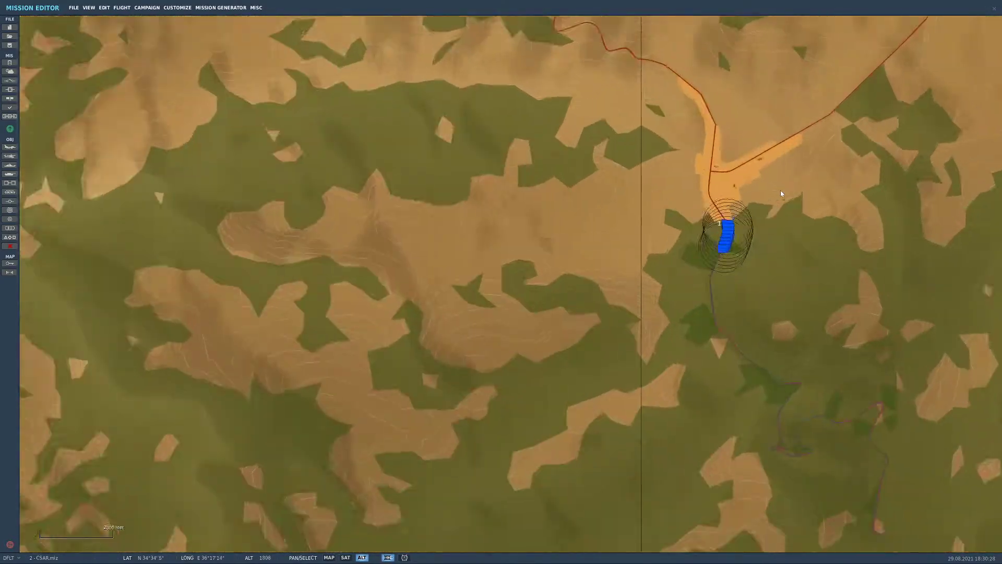
{"action": "scroll", "coordinate": [680, 310], "scroll_direction": "down", "scroll_amount": 10}
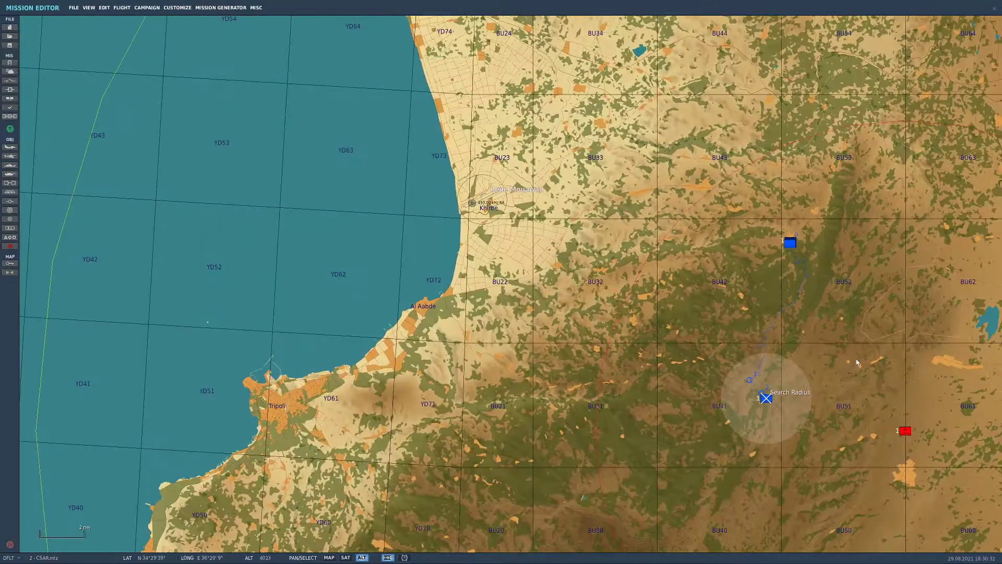
{"action": "left_click_drag", "start_coordinate": [861, 370], "coordinate": [877, 313]}
{"action": "scroll", "coordinate": [748, 319], "scroll_direction": "up", "scroll_amount": 4}
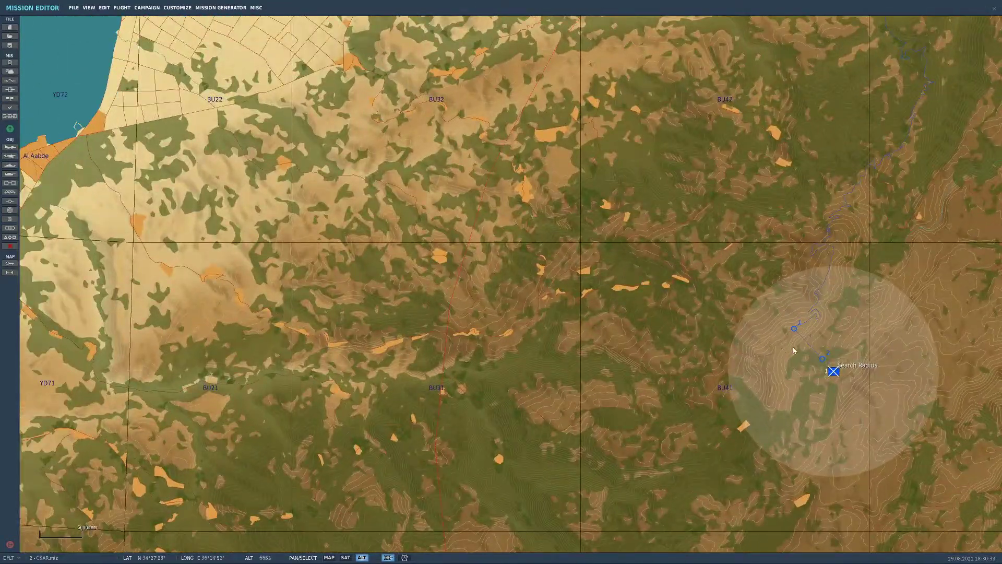
Select the search party group and change its country to Syria
{"action": "left_click", "coordinate": [795, 327]}
{"action": "left_click", "coordinate": [923, 53]}
{"action": "scroll", "coordinate": [921, 112], "scroll_direction": "down", "scroll_amount": 5}
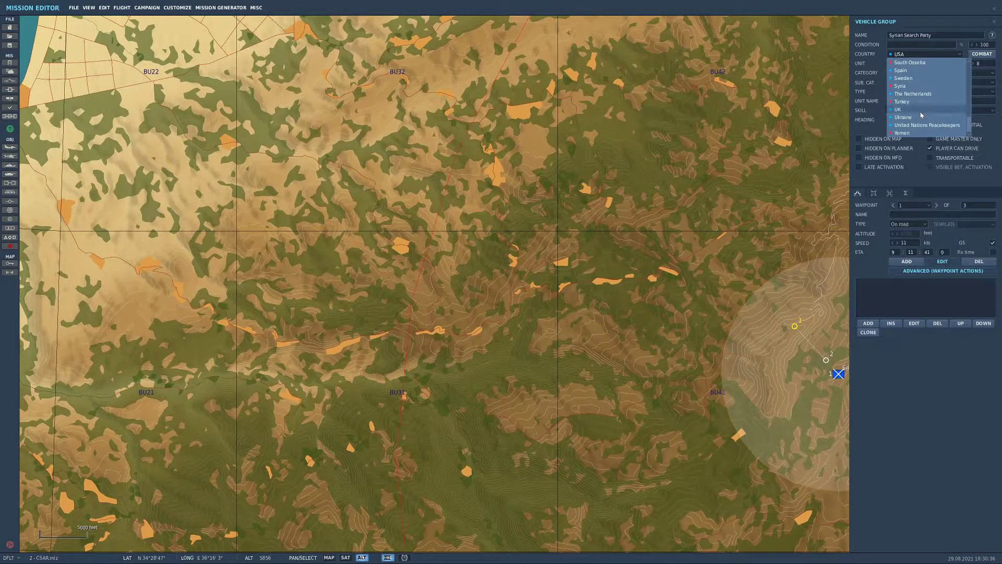
{"action": "left_click", "coordinate": [908, 85]}
Look through the Syrian unarmed unit types and reduce the search party to a single unit
{"action": "left_click", "coordinate": [927, 91]}
{"action": "scroll", "coordinate": [925, 125], "scroll_direction": "down", "scroll_amount": 15}
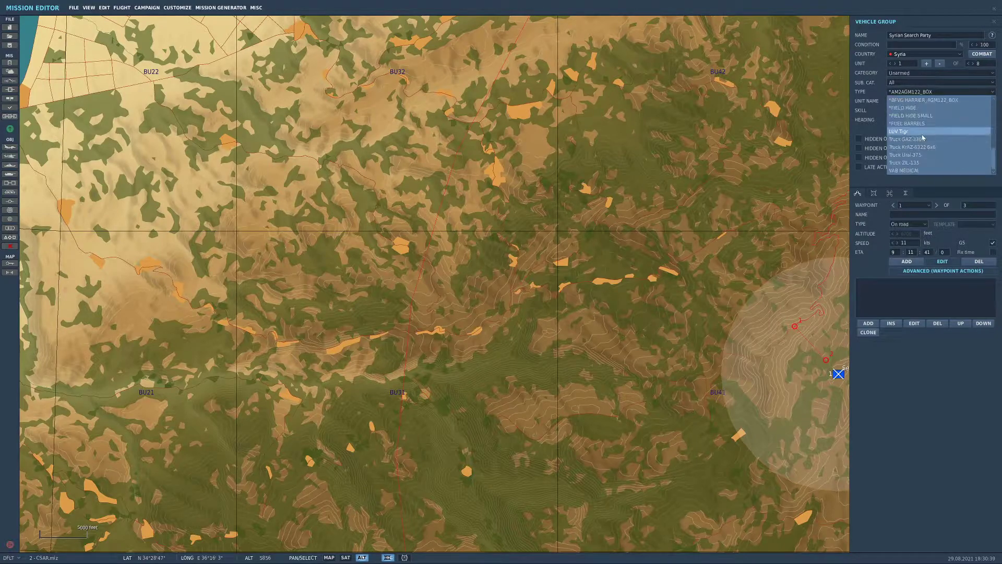
{"action": "left_click", "coordinate": [939, 63]}
{"action": "left_click", "coordinate": [939, 63]}
{"action": "left_click", "coordinate": [940, 63]}
{"action": "left_click", "coordinate": [939, 63]}
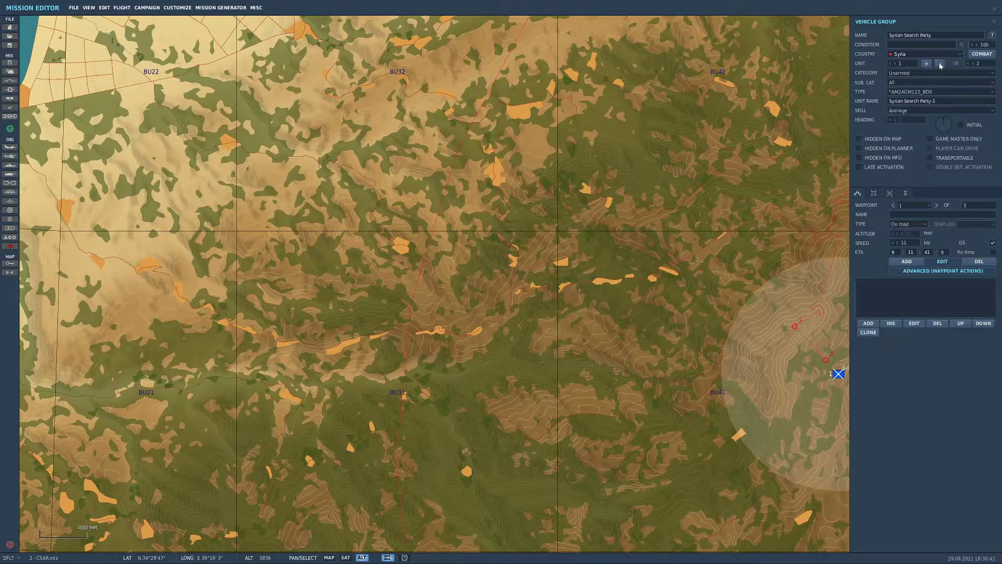
{"action": "left_click", "coordinate": [939, 63]}
Preview the Truck Ural-375, Truck KrAZ-6322 6x6 and Truck GAZ-3308 models for the search party's unit
{"action": "left_click", "coordinate": [874, 194]}
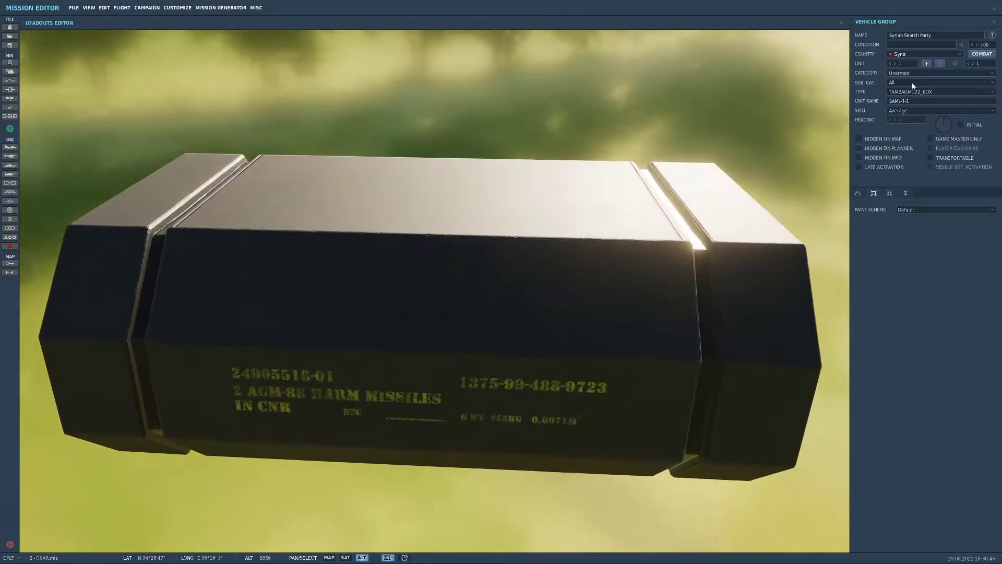
{"action": "left_click", "coordinate": [919, 92]}
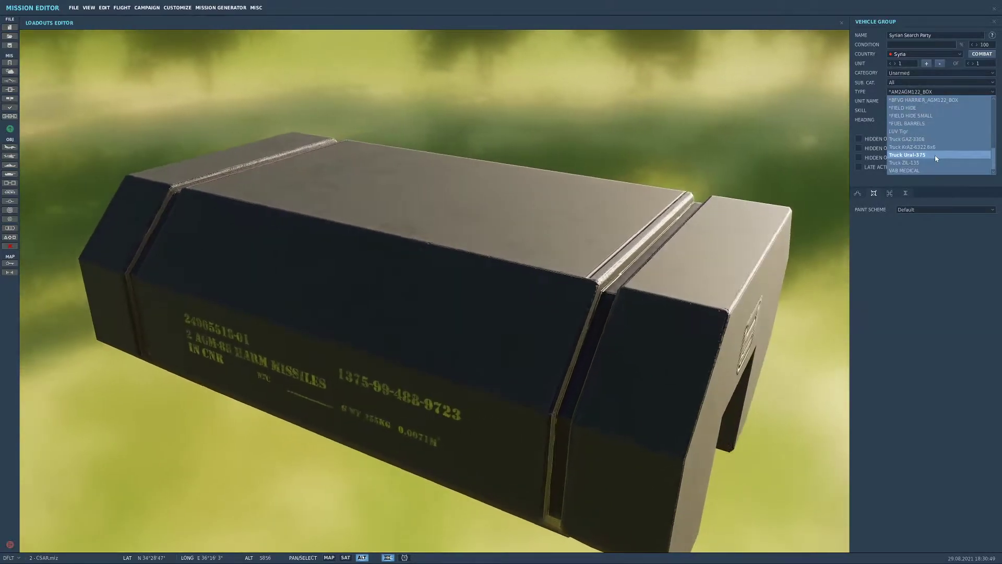
{"action": "left_click", "coordinate": [935, 156]}
{"action": "left_click", "coordinate": [919, 92]}
{"action": "left_click", "coordinate": [919, 147]}
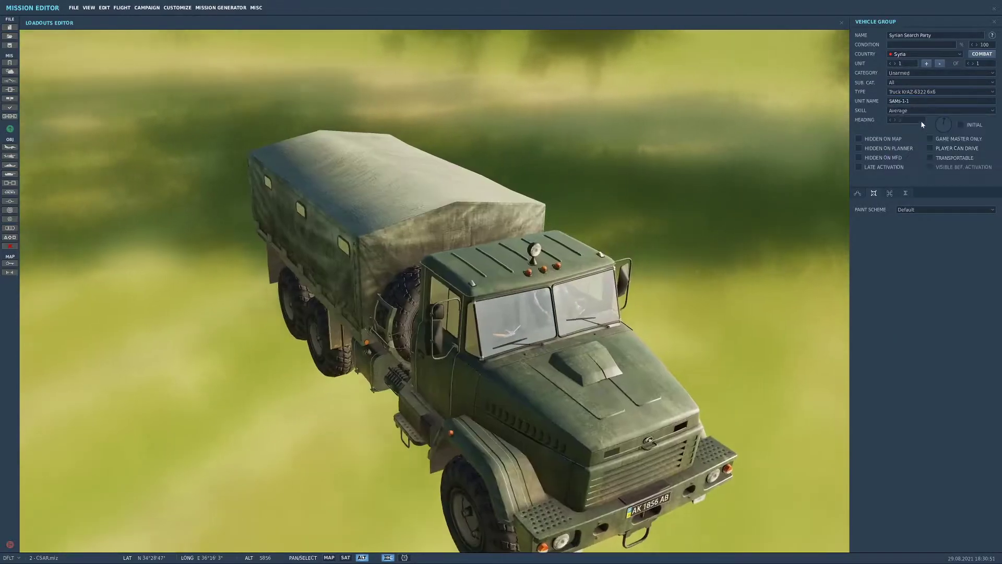
{"action": "left_click", "coordinate": [923, 91]}
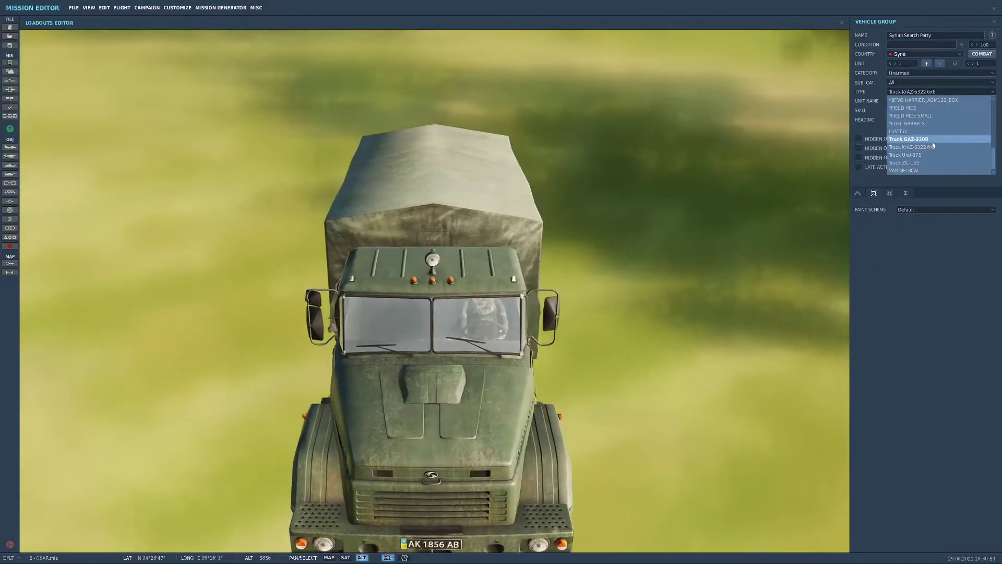
{"action": "left_click", "coordinate": [934, 140]}
Compare the Truck Ural-375, Truck ZIL-135 and VAB MEDICAL models, and return the unit type to Truck GAZ-3308
{"action": "left_click", "coordinate": [926, 89]}
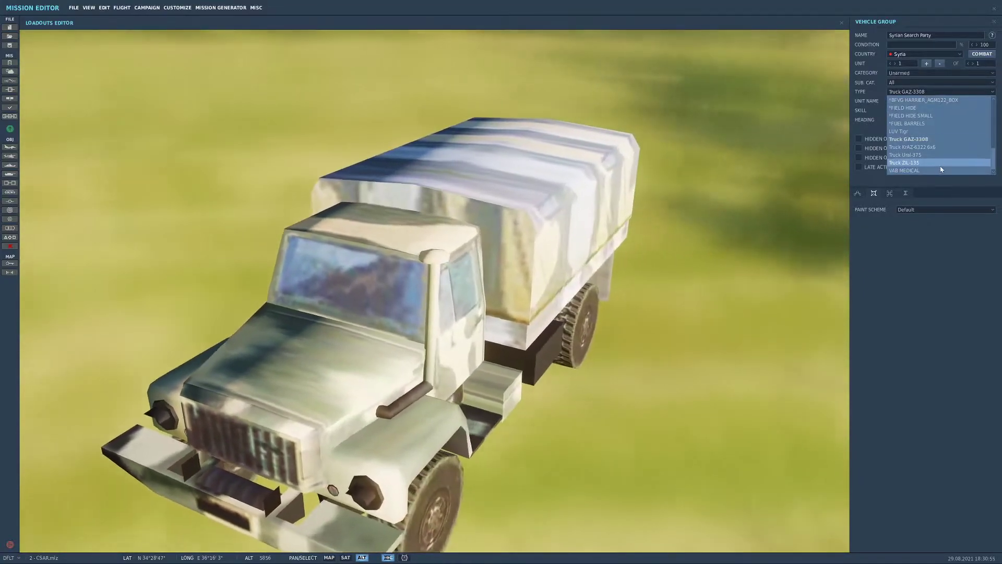
{"action": "left_click", "coordinate": [935, 155]}
{"action": "left_click", "coordinate": [931, 92]}
{"action": "left_click", "coordinate": [917, 162]}
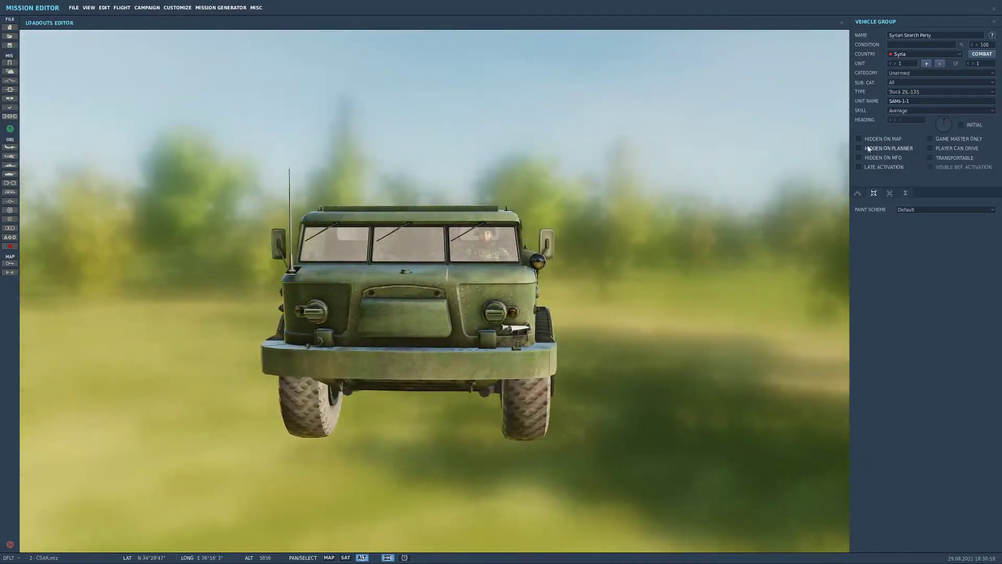
{"action": "left_click", "coordinate": [919, 93]}
{"action": "left_click", "coordinate": [937, 170]}
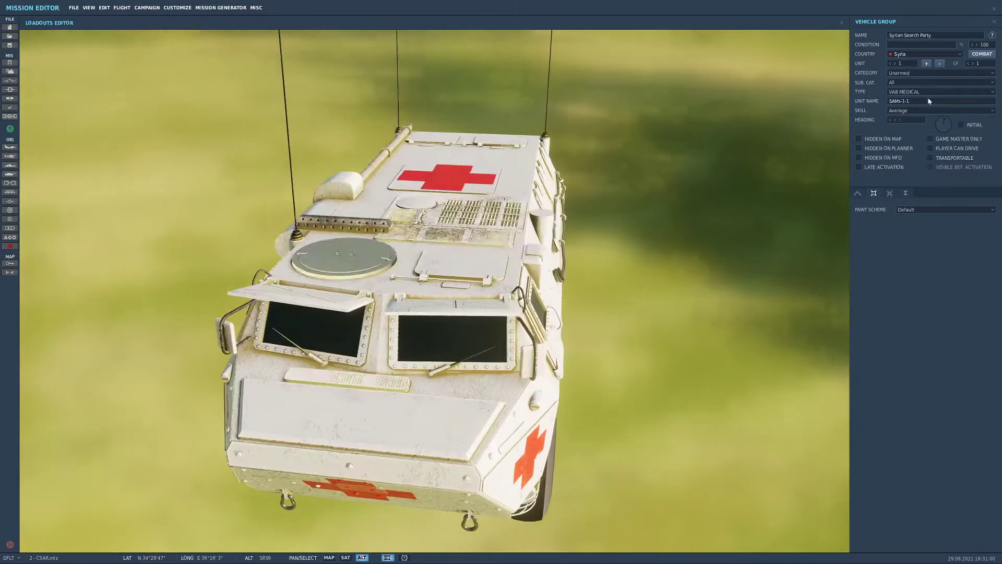
{"action": "left_click", "coordinate": [929, 93]}
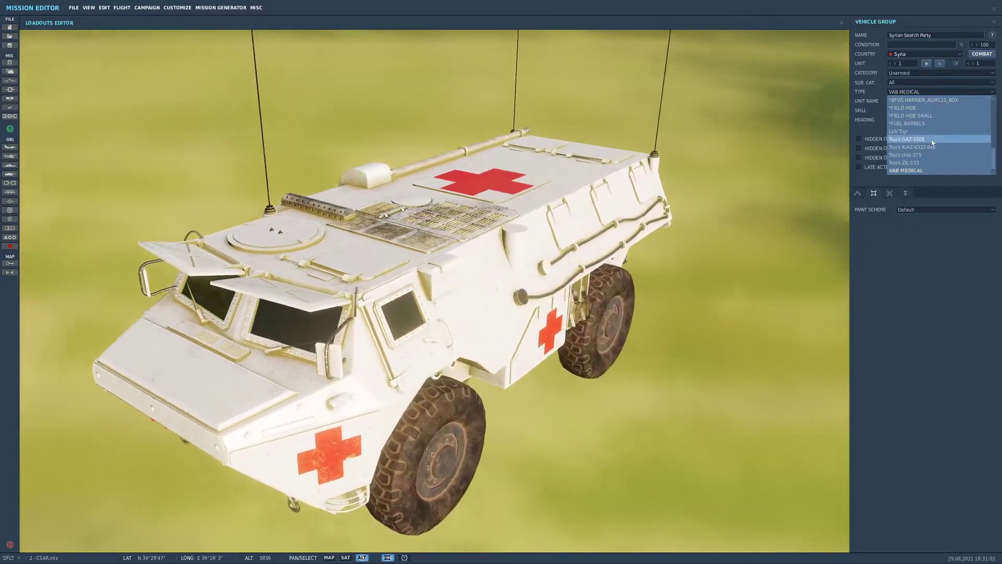
{"action": "left_click", "coordinate": [931, 139]}
Set the search party's vehicle type to LUV Tigr and increase the group to six units
{"action": "left_click", "coordinate": [932, 92]}
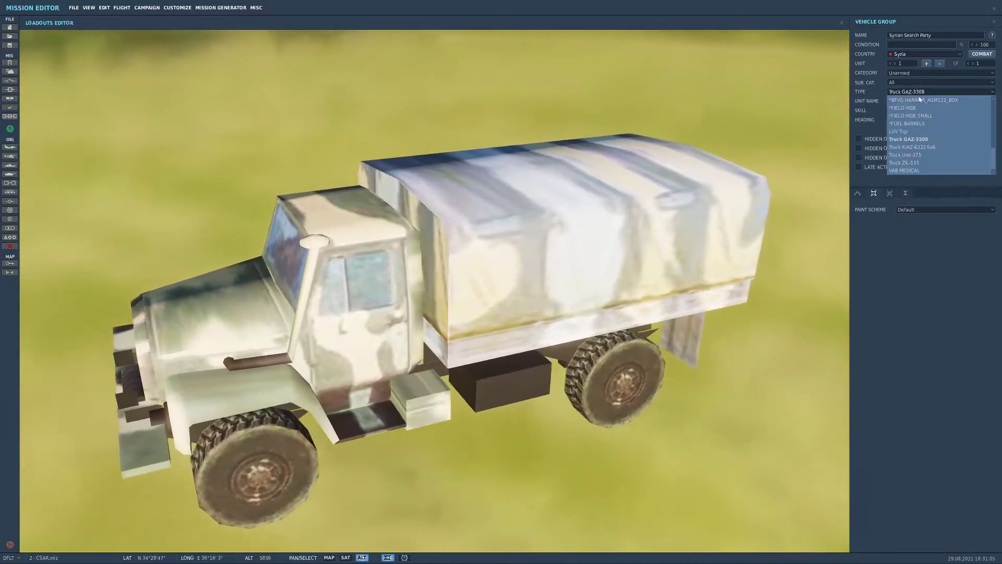
{"action": "left_click", "coordinate": [932, 132]}
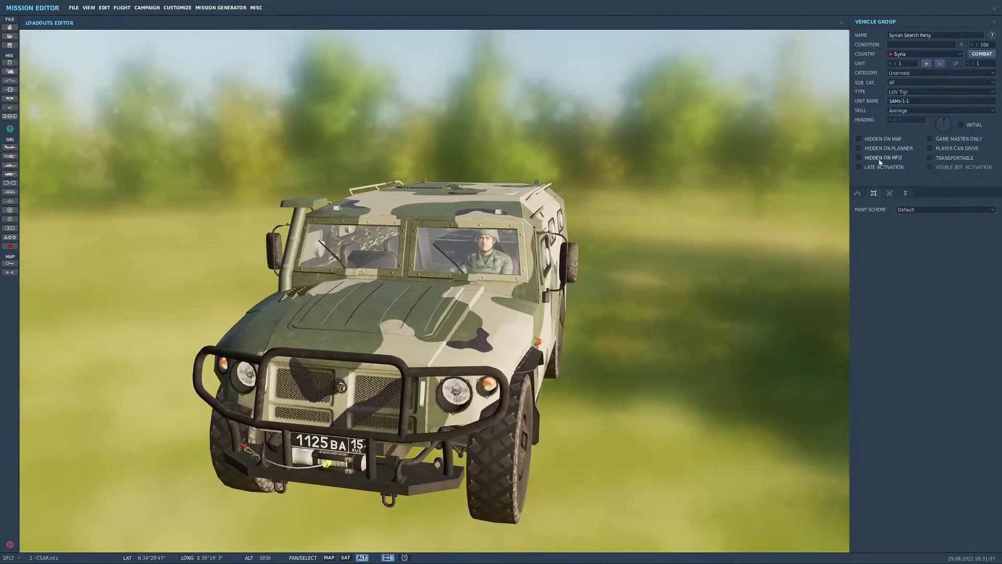
{"action": "left_click", "coordinate": [858, 193]}
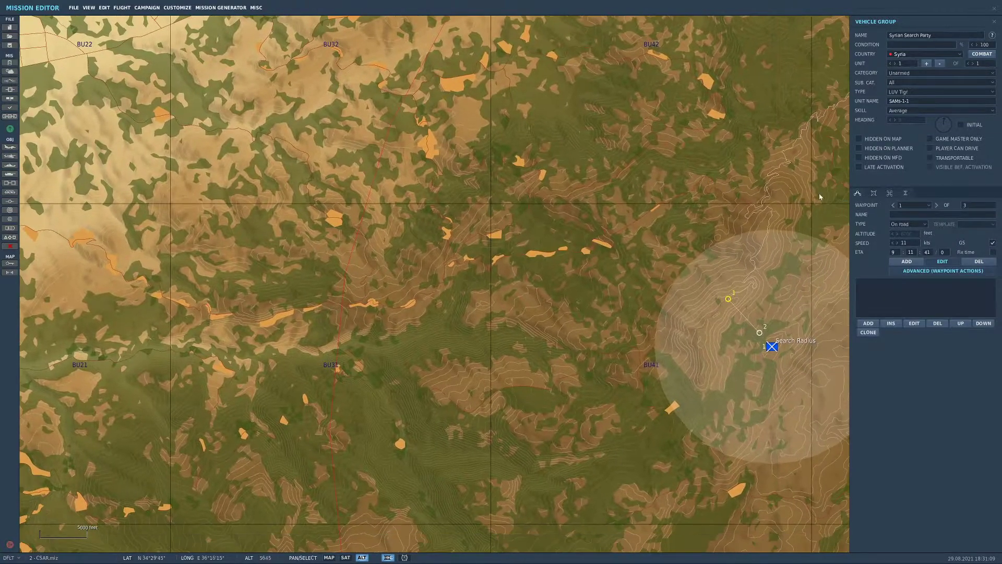
{"action": "left_click", "coordinate": [927, 63]}
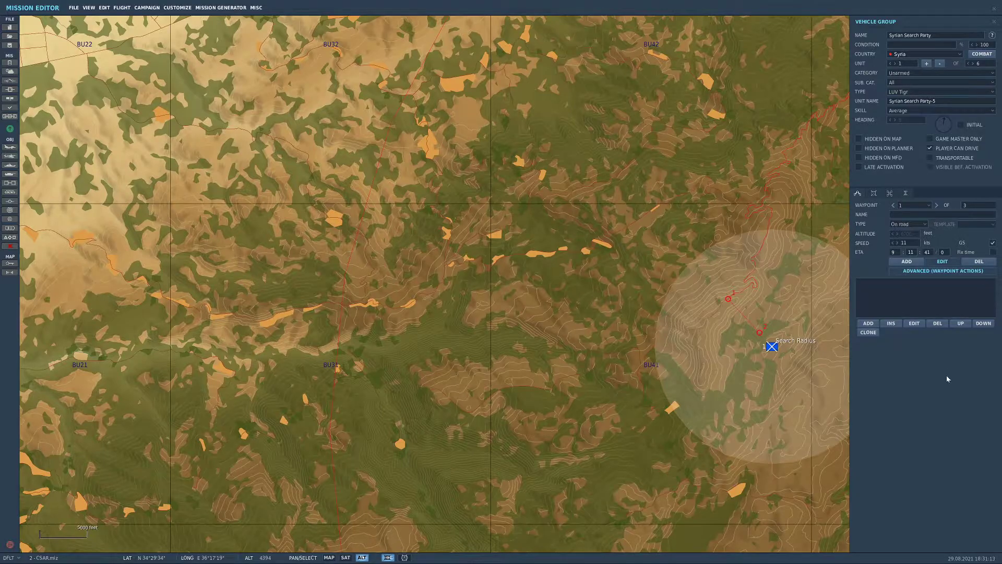
Examine the search party's route into the search zone relative to the SAM site and the fighter route from Tiyas
{"action": "left_click", "coordinate": [759, 332]}
{"action": "scroll", "coordinate": [811, 309], "scroll_direction": "down", "scroll_amount": 1}
{"action": "left_click_drag", "start_coordinate": [812, 309], "coordinate": [731, 416]}
{"action": "left_click", "coordinate": [743, 386]}
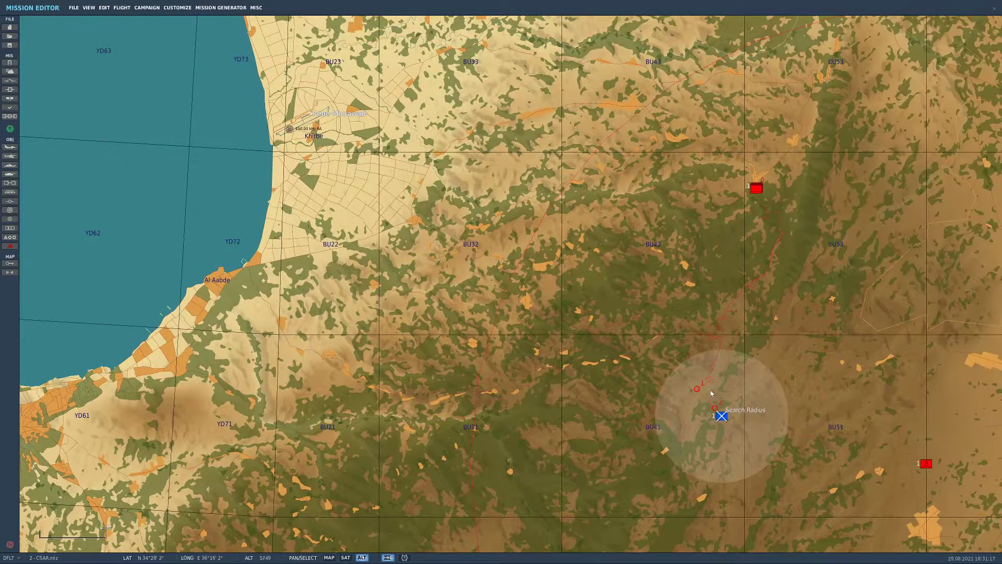
{"action": "scroll", "coordinate": [694, 407], "scroll_direction": "down", "scroll_amount": 1}
{"action": "scroll", "coordinate": [653, 428], "scroll_direction": "up", "scroll_amount": 3}
{"action": "scroll", "coordinate": [604, 415], "scroll_direction": "down", "scroll_amount": 5}
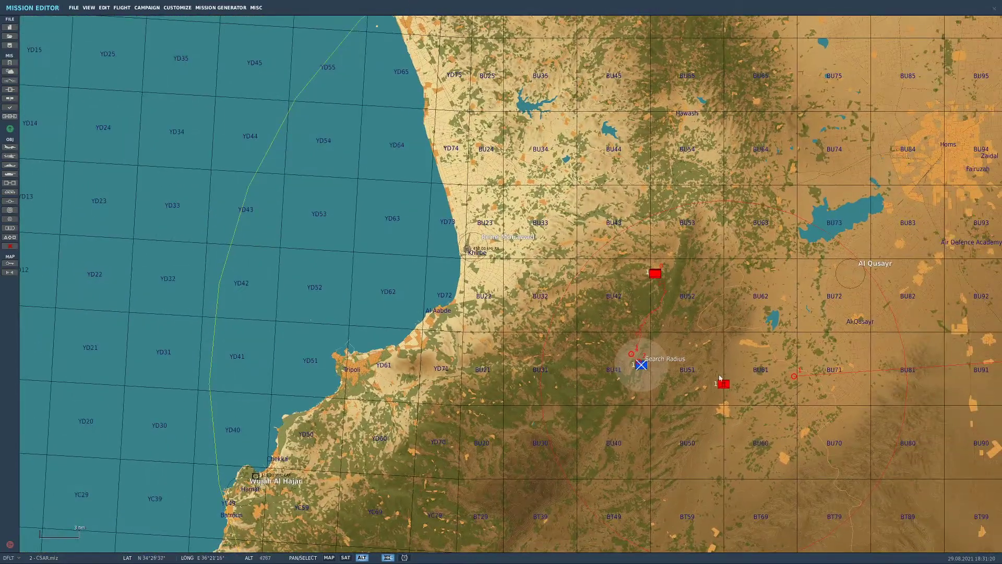
{"action": "left_click_drag", "start_coordinate": [719, 378], "coordinate": [651, 395]}
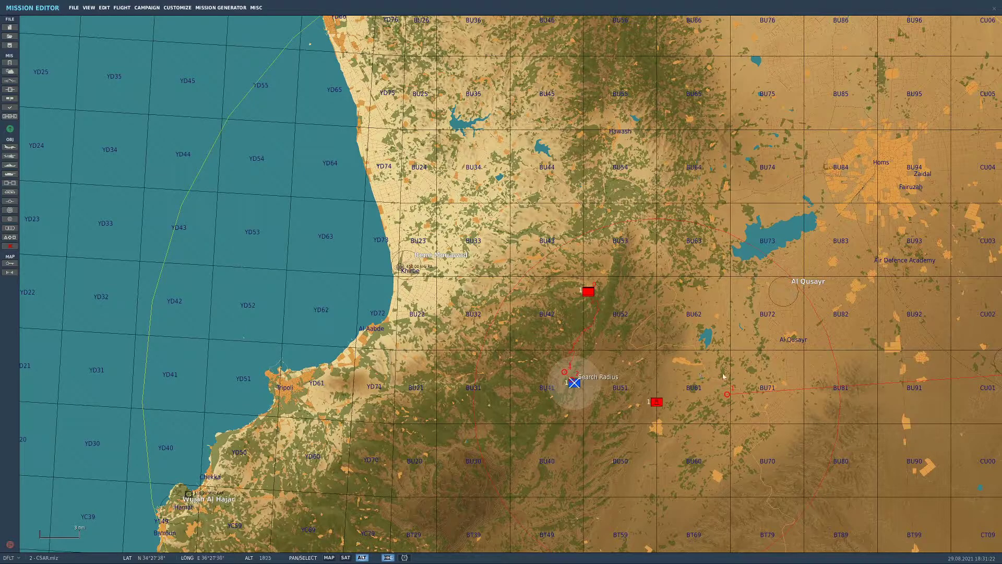
{"action": "scroll", "coordinate": [621, 334], "scroll_direction": "down", "scroll_amount": 3}
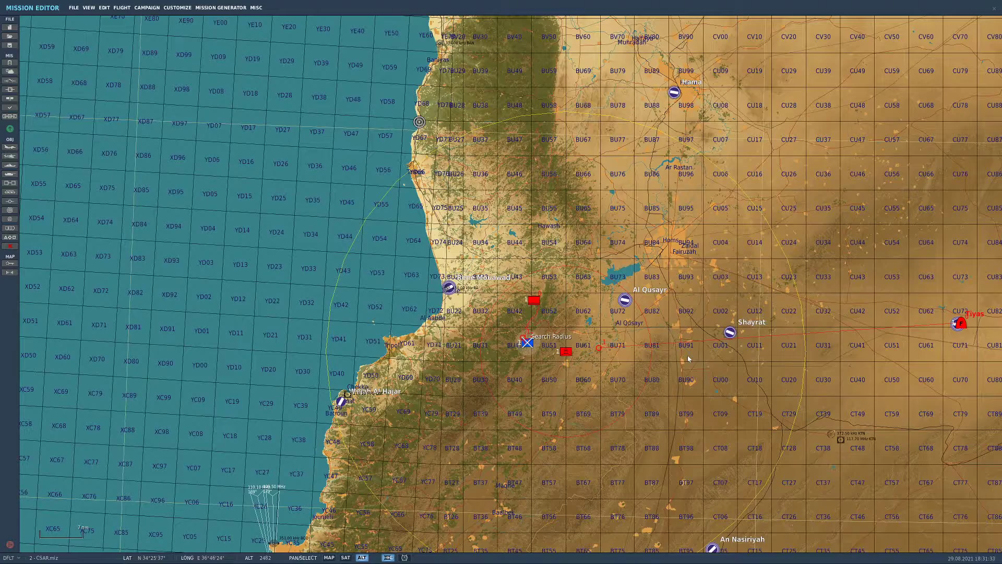
{"action": "left_click", "coordinate": [959, 323]}
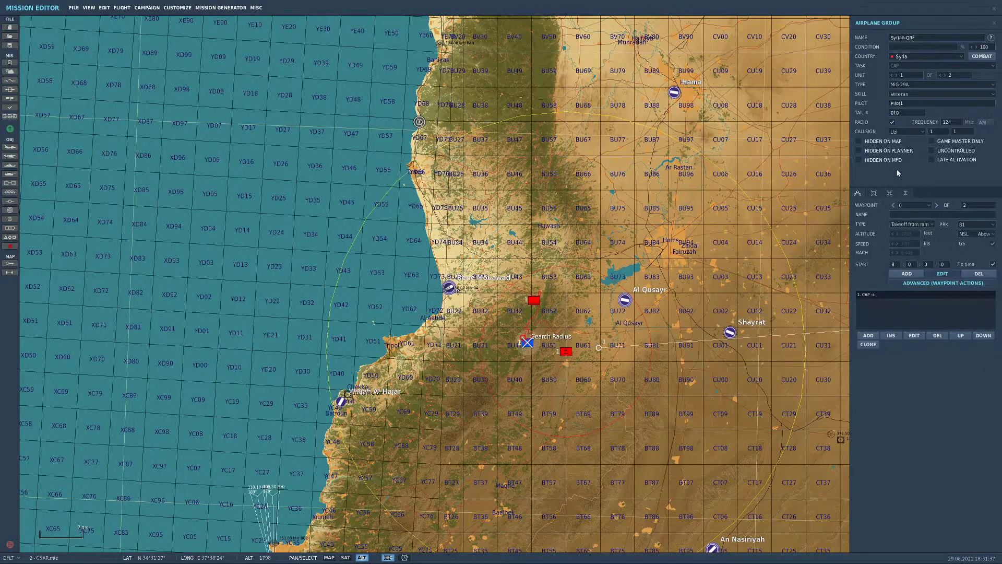
{"action": "left_click", "coordinate": [834, 189]}
{"action": "scroll", "coordinate": [703, 220], "scroll_direction": "down", "scroll_amount": 3}
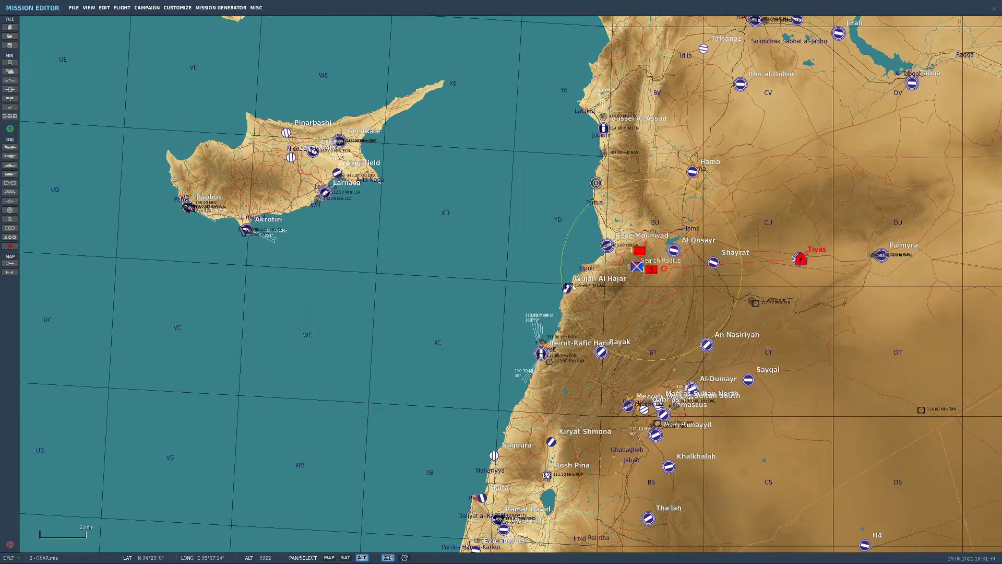
{"action": "scroll", "coordinate": [490, 272], "scroll_direction": "up", "scroll_amount": 2}
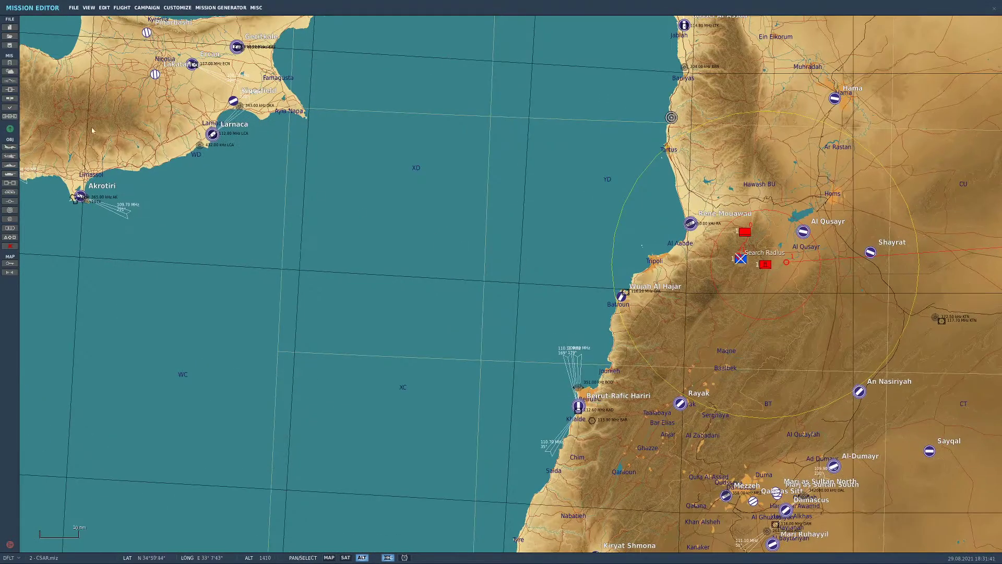
Place a USA naval group at sea off the Lebanese coast and name it Carrier Strike Group
{"action": "left_click", "coordinate": [9, 165]}
{"action": "left_click", "coordinate": [435, 280]}
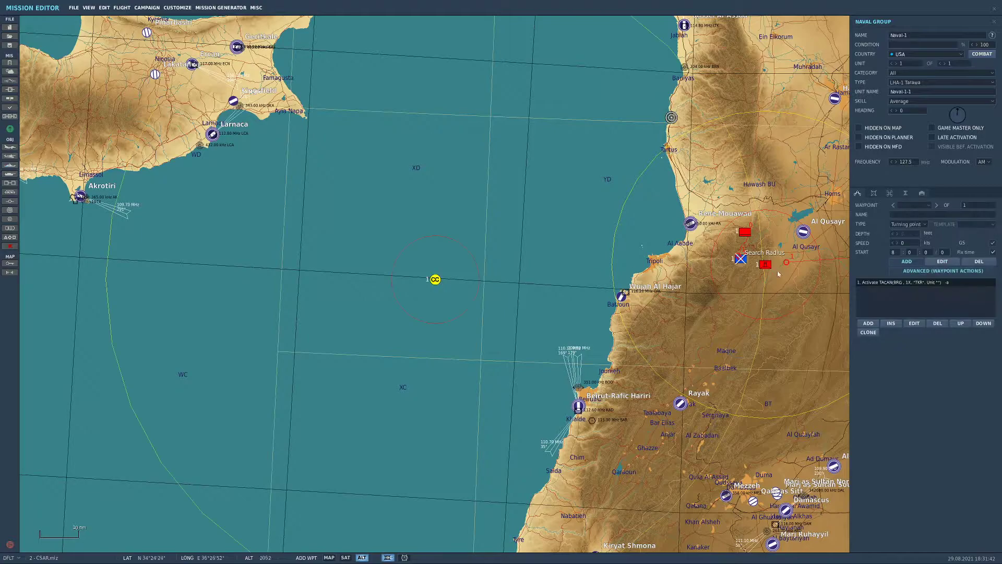
{"action": "key", "text": "BackSpace"}
{"action": "left_click", "coordinate": [918, 82]}
{"action": "left_click", "coordinate": [959, 67]}
{"action": "left_click", "coordinate": [924, 55]}
{"action": "left_click", "coordinate": [984, 55]}
{"action": "left_click", "coordinate": [982, 55]}
Set the naval unit's type to CVN-73 George Washington and preview its model
{"action": "left_click", "coordinate": [971, 82]}
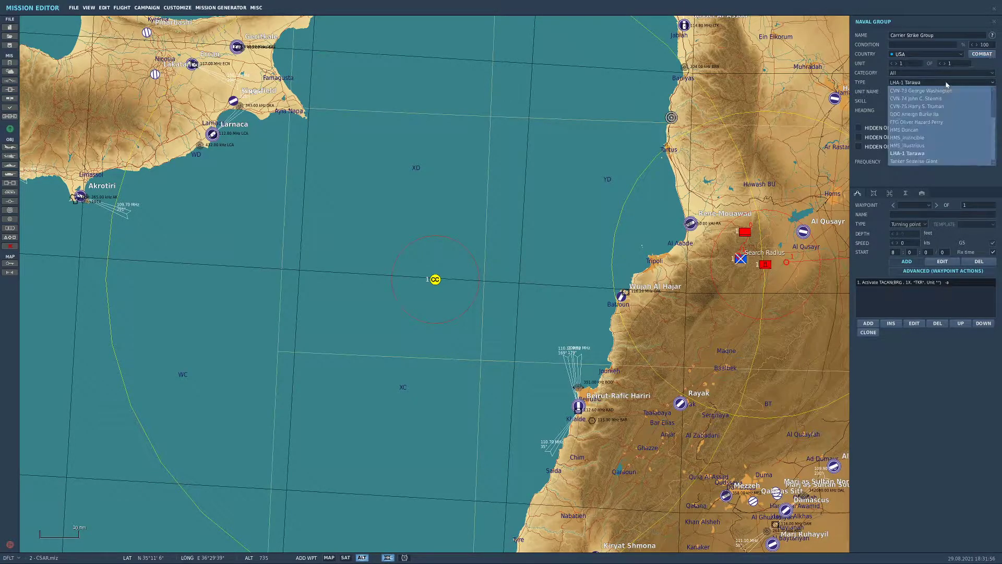
{"action": "scroll", "coordinate": [946, 99], "scroll_direction": "up", "scroll_amount": 3}
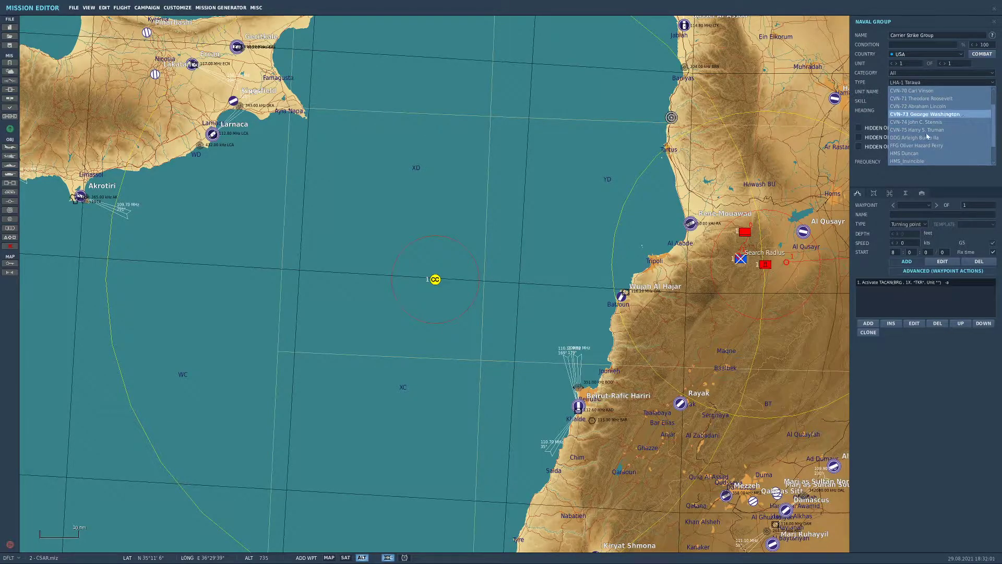
{"action": "left_click", "coordinate": [963, 115]}
{"action": "left_click", "coordinate": [874, 193]}
{"action": "mouse_move", "coordinate": [793, 238]}
{"action": "left_mouse_down"}
{"action": "mouse_move", "coordinate": [716, 286]}
{"action": "mouse_move", "coordinate": [662, 255]}
{"action": "mouse_move", "coordinate": [780, 241]}
{"action": "left_mouse_up"}
{"action": "left_click", "coordinate": [857, 194]}
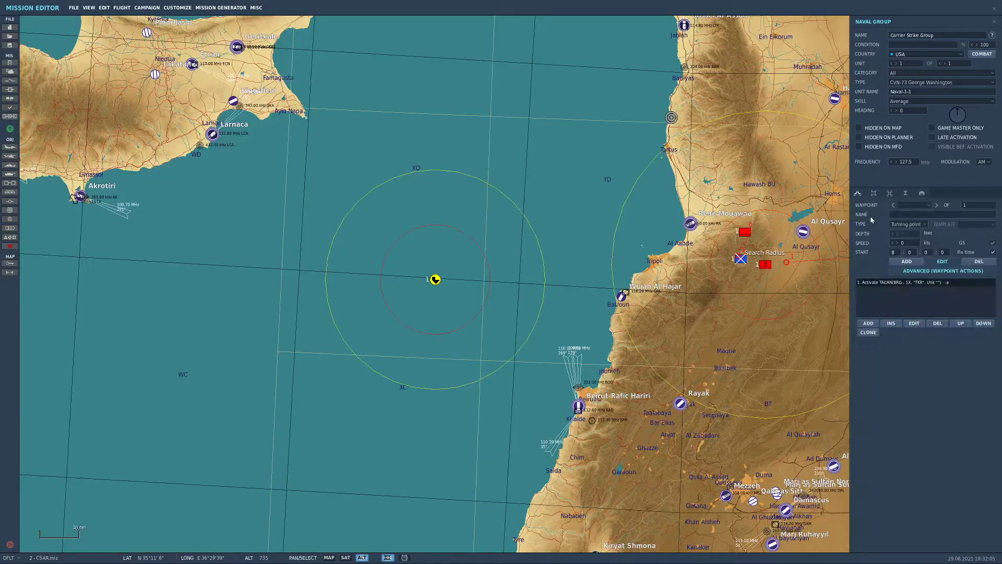
Edit the carrier's Activate TACAN action to channel 14, name TACAN ON and callsign USSGW
{"action": "scroll", "coordinate": [537, 321], "scroll_direction": "up", "scroll_amount": 5}
{"action": "left_click_drag", "start_coordinate": [459, 281], "coordinate": [792, 321]}
{"action": "scroll", "coordinate": [783, 293], "scroll_direction": "up", "scroll_amount": 4}
{"action": "mouse_move", "coordinate": [781, 279]}
{"action": "left_mouse_down"}
{"action": "mouse_move", "coordinate": [835, 423]}
{"action": "mouse_move", "coordinate": [848, 429]}
{"action": "left_mouse_up"}
{"action": "left_click_drag", "start_coordinate": [626, 322], "coordinate": [709, 267]}
{"action": "left_click", "coordinate": [886, 285]}
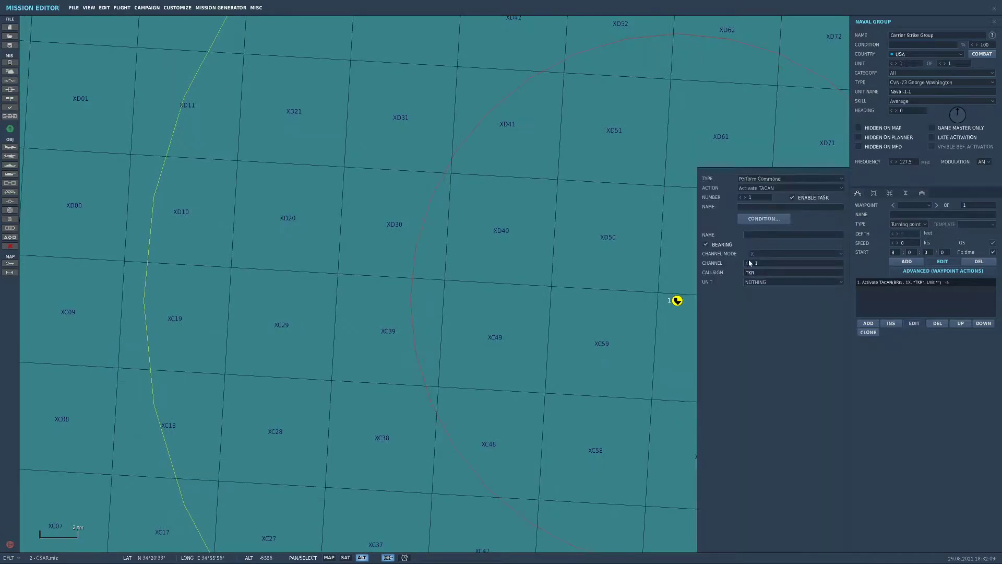
{"action": "type", "text": "4"}
{"action": "left_click", "coordinate": [767, 235]}
{"action": "type", "text": "TAC"}
{"action": "type", "text": "AN ON"}
{"action": "type", "text": "USSGW"}
Rename the carrier unit CVN-73 and assign it as the unit for the TACAN action
{"action": "left_click", "coordinate": [773, 283]}
{"action": "left_click", "coordinate": [929, 91]}
{"action": "key", "text": "BackSpace"}
{"action": "left_click", "coordinate": [764, 283]}
{"action": "left_click", "coordinate": [767, 291]}
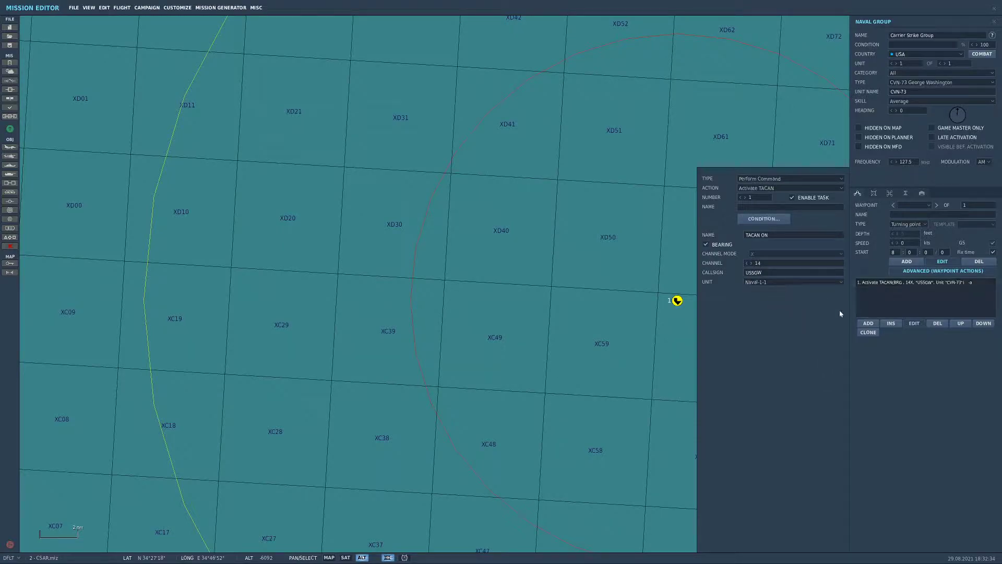
Add a second waypoint action of type Perform Command with the action Activate ICLS
{"action": "left_click", "coordinate": [868, 323]}
{"action": "left_click", "coordinate": [767, 179]}
{"action": "left_click", "coordinate": [762, 182]}
{"action": "left_click", "coordinate": [762, 180]}
{"action": "left_click", "coordinate": [761, 187]}
{"action": "left_click", "coordinate": [760, 179]}
{"action": "left_click", "coordinate": [760, 203]}
{"action": "left_click", "coordinate": [762, 188]}
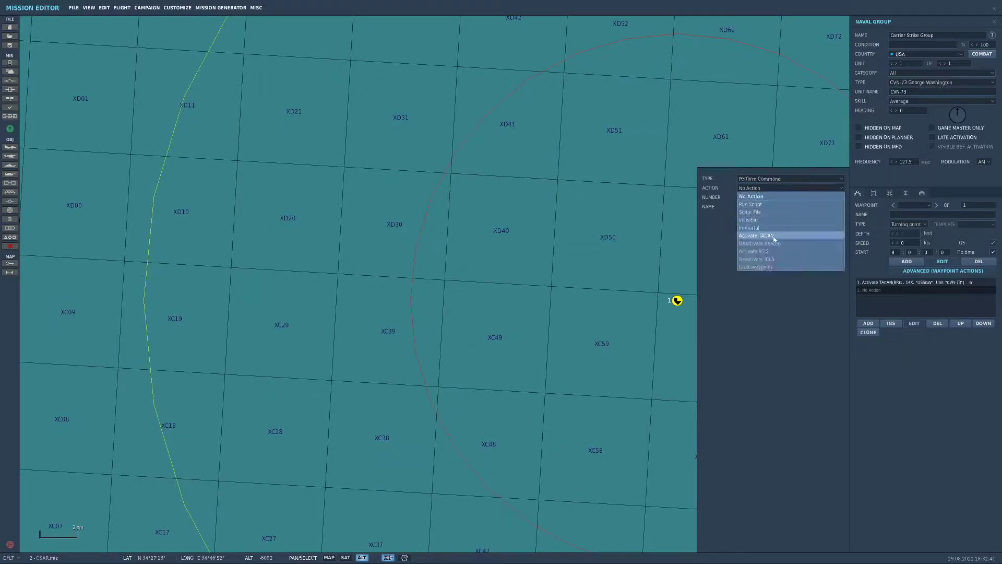
{"action": "left_click", "coordinate": [774, 253]}
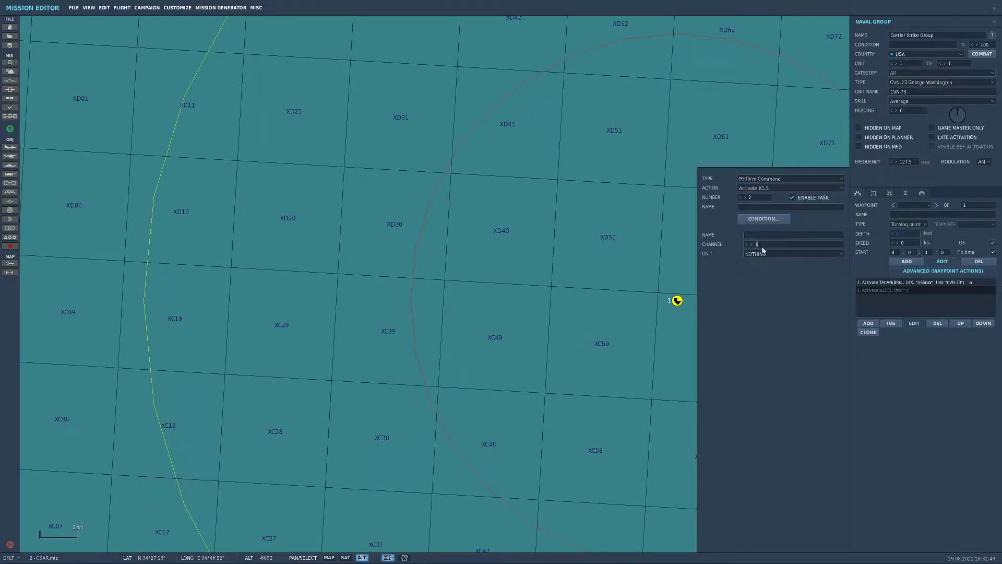
Set the ICLS action to channel 14, name USSGW and unit CVN-73
{"action": "type", "text": "4"}
{"action": "type", "text": "USSGQW"}
{"action": "key", "text": "BackSpace"}
{"action": "key", "text": "BackSpace"}
{"action": "type", "text": "w"}
{"action": "key", "text": "BackSpace"}
{"action": "type", "text": "W"}
{"action": "left_click", "coordinate": [793, 254]}
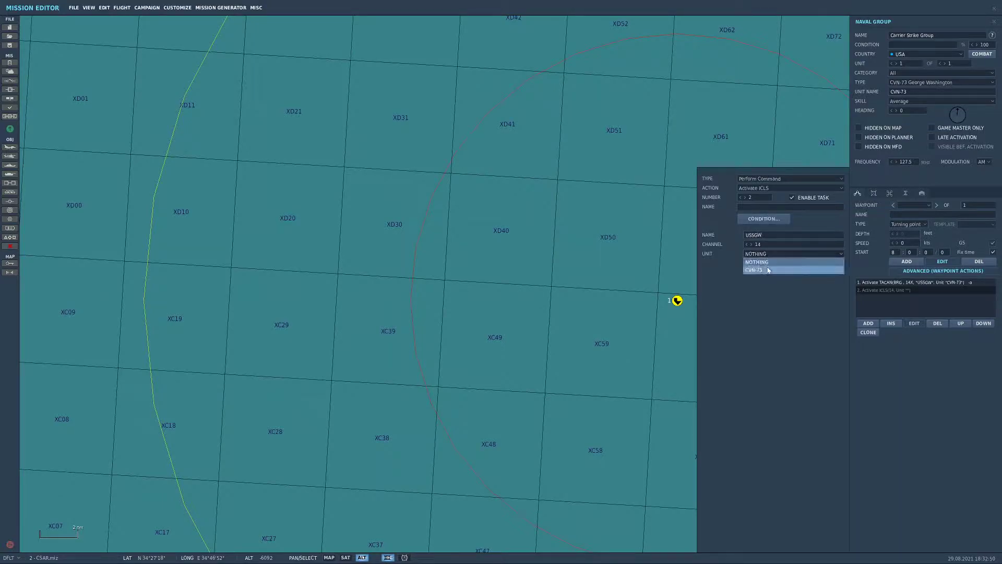
{"action": "left_click", "coordinate": [767, 268]}
{"action": "left_click", "coordinate": [613, 269]}
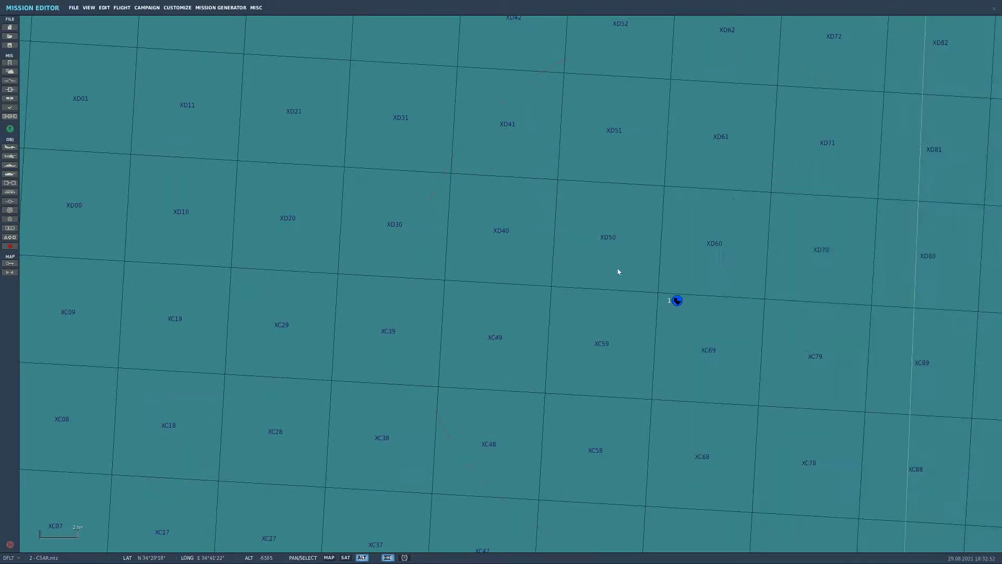
Add a carrier group waypoint between Cyprus's northeastern tip and Latakia, and move the group's start to the sea west of Beirut
{"action": "left_click", "coordinate": [678, 300]}
{"action": "scroll", "coordinate": [720, 368], "scroll_direction": "down", "scroll_amount": 3}
{"action": "right_click_drag", "start_coordinate": [704, 334], "coordinate": [549, 402]}
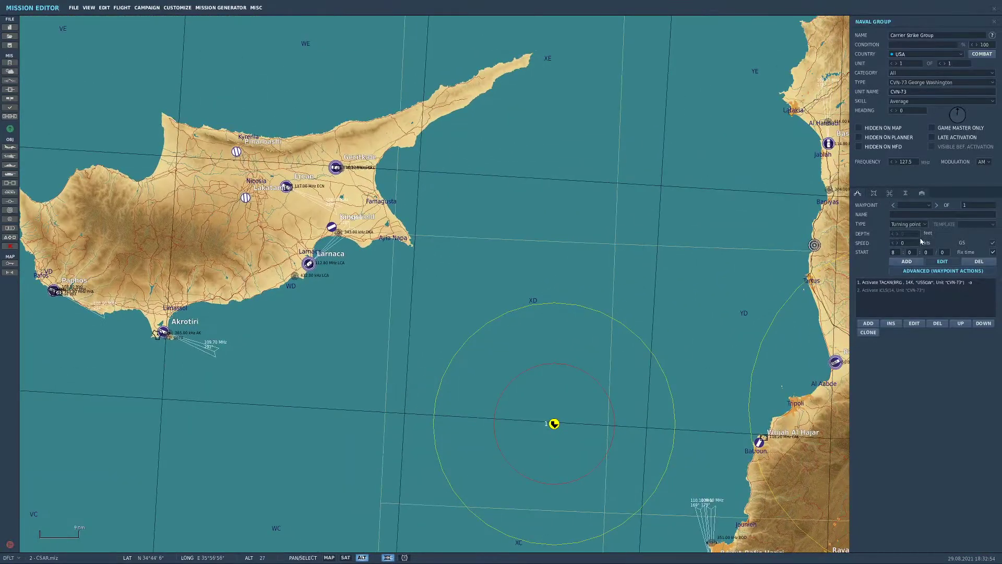
{"action": "left_click", "coordinate": [917, 263]}
{"action": "scroll", "coordinate": [681, 254], "scroll_direction": "down", "scroll_amount": 2}
{"action": "right_click_drag", "start_coordinate": [660, 256], "coordinate": [545, 382]}
{"action": "left_click", "coordinate": [579, 240]}
{"action": "left_click", "coordinate": [943, 262]}
{"action": "right_click_drag", "start_coordinate": [581, 243], "coordinate": [713, 74]}
{"action": "left_click_drag", "start_coordinate": [711, 72], "coordinate": [702, 124]}
{"action": "left_click", "coordinate": [710, 150]}
{"action": "left_click_drag", "start_coordinate": [628, 309], "coordinate": [618, 376]}
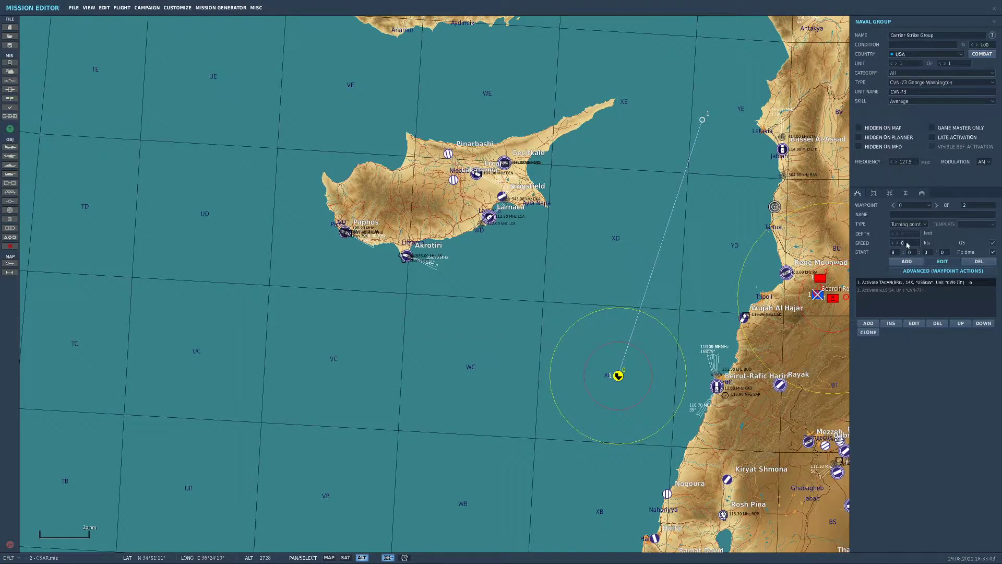
Set the carrier group's speed to 29 kts and check waypoints 0 and 1 of its route
{"action": "type", "text": "29"}
{"action": "left_click", "coordinate": [937, 205]}
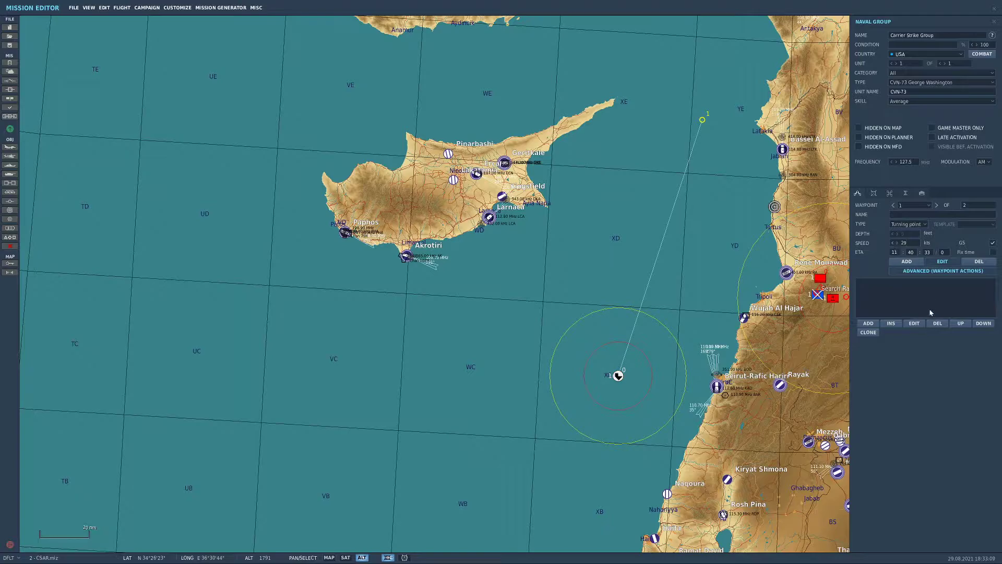
{"action": "left_click", "coordinate": [775, 291]}
{"action": "left_click", "coordinate": [617, 376]}
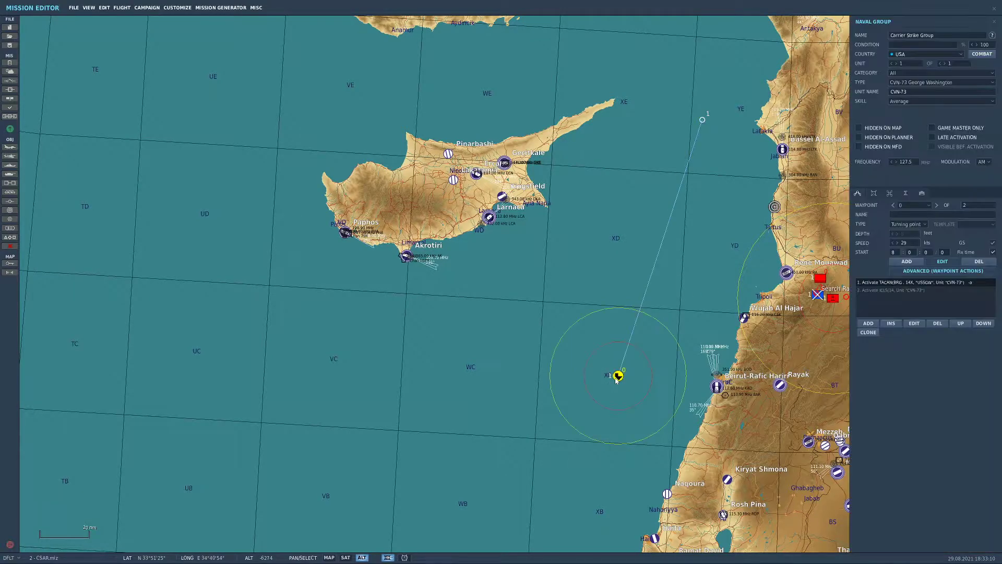
Examine the carrier's deck and its alignment with the route on the map
{"action": "scroll", "coordinate": [680, 386], "scroll_direction": "up", "scroll_amount": 4}
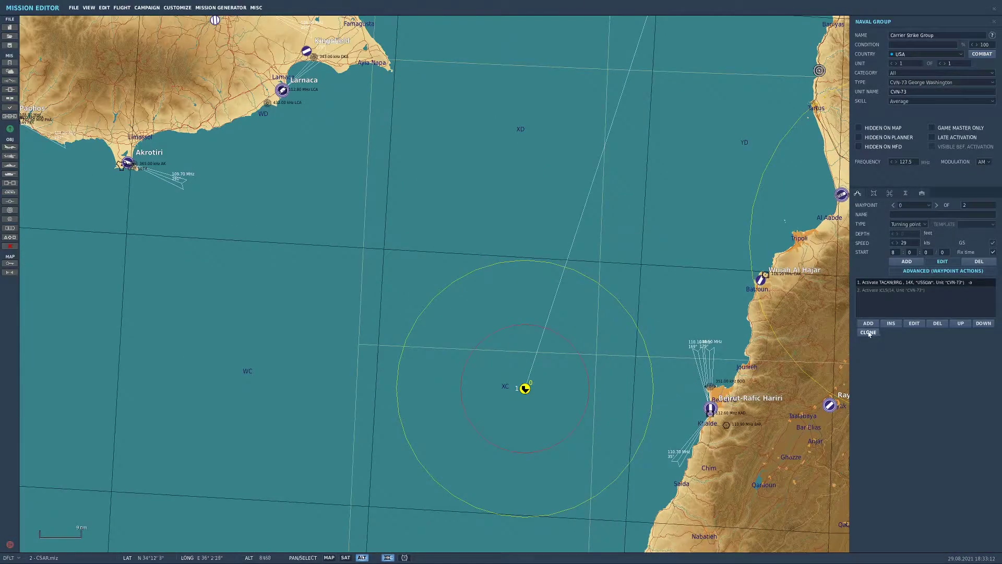
{"action": "scroll", "coordinate": [496, 413], "scroll_direction": "up", "scroll_amount": 2}
{"action": "scroll", "coordinate": [496, 414], "scroll_direction": "up", "scroll_amount": 8}
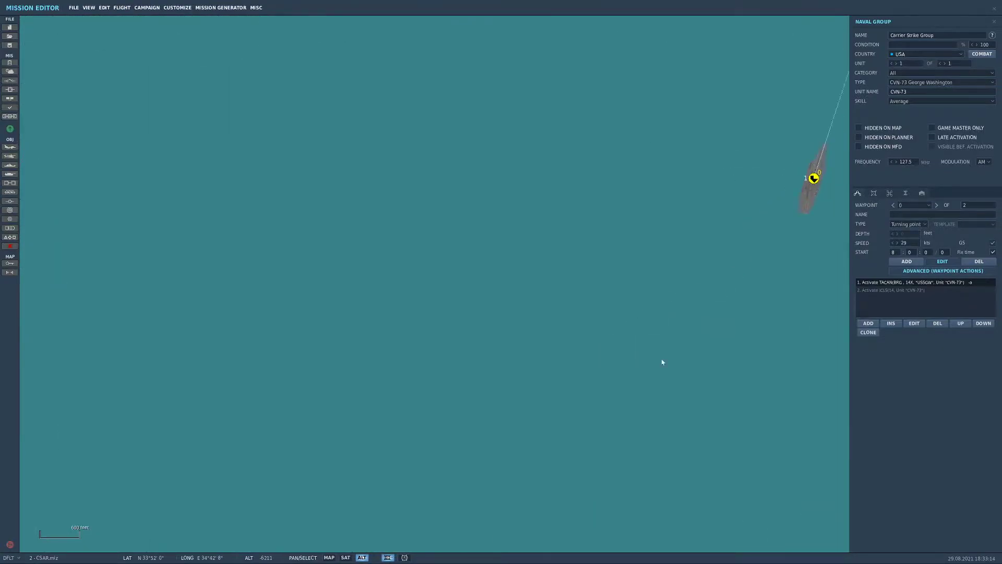
{"action": "scroll", "coordinate": [492, 427], "scroll_direction": "up", "scroll_amount": 3}
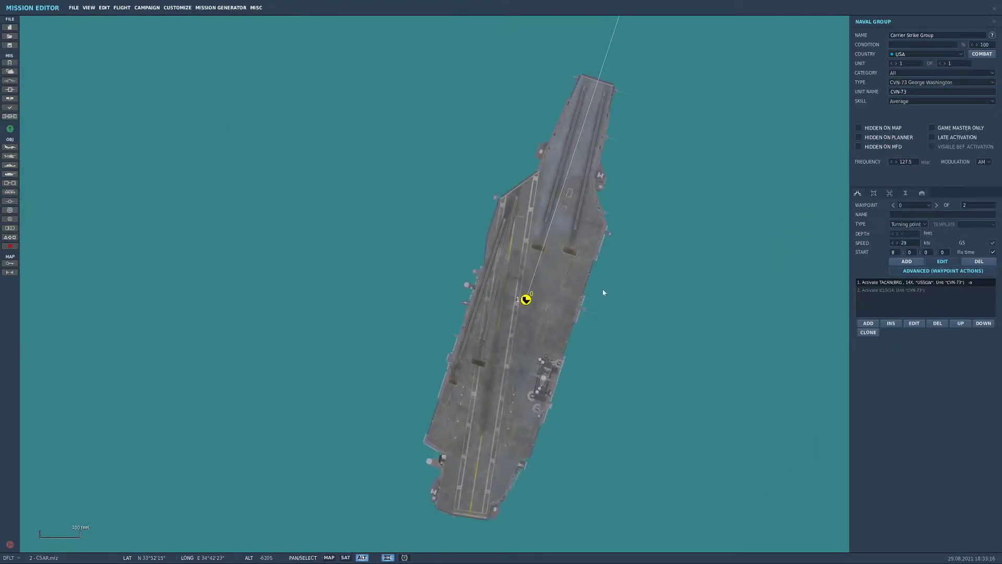
{"action": "scroll", "coordinate": [603, 293], "scroll_direction": "down", "scroll_amount": 2}
{"action": "scroll", "coordinate": [590, 300], "scroll_direction": "down", "scroll_amount": 6}
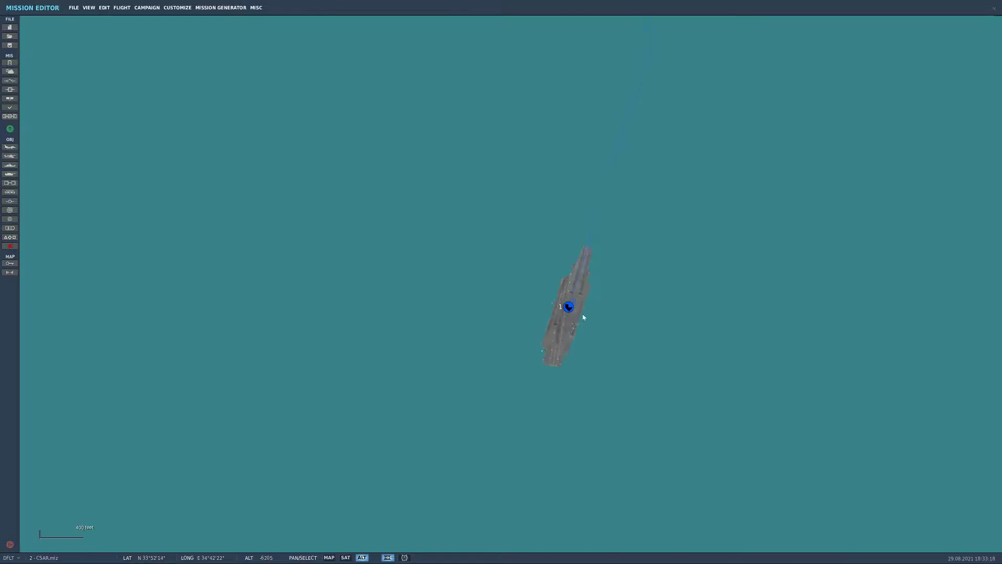
Add a second ship to the Carrier Strike Group, set its type to HMS Duncan and preview the model
{"action": "left_click_drag", "start_coordinate": [717, 311], "coordinate": [597, 346]}
{"action": "left_click", "coordinate": [944, 64]}
{"action": "scroll", "coordinate": [701, 250], "scroll_direction": "down", "scroll_amount": 2}
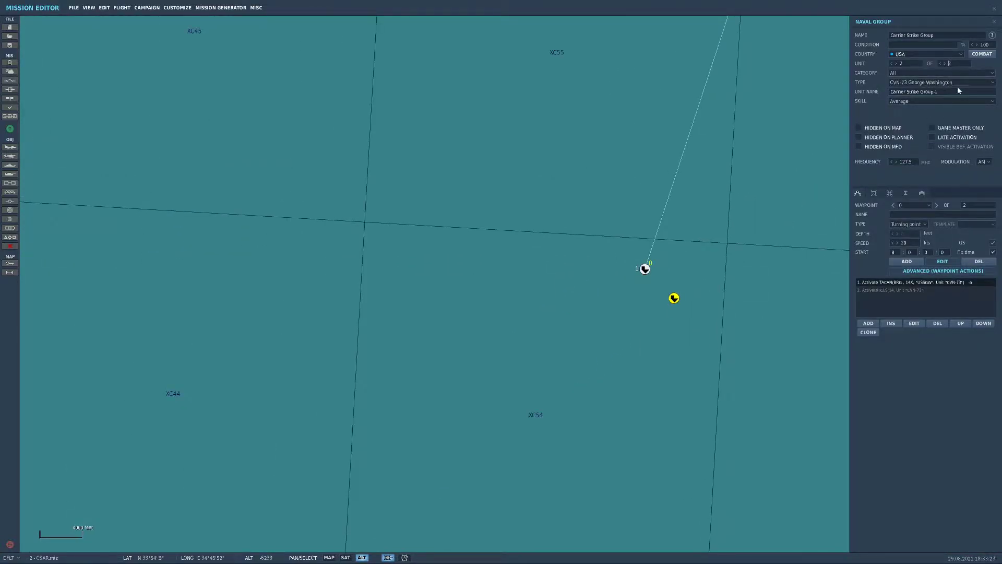
{"action": "left_click", "coordinate": [937, 83]}
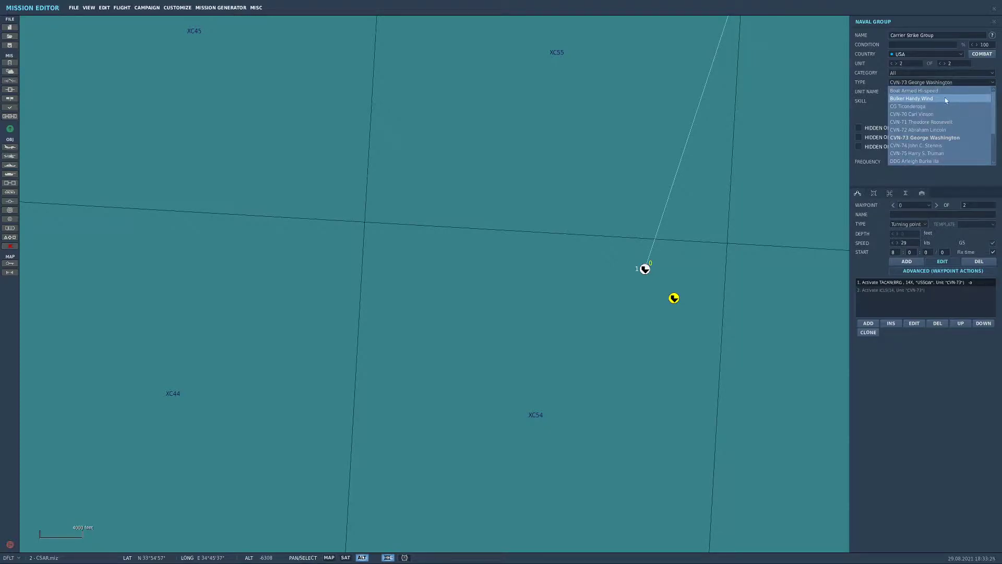
{"action": "scroll", "coordinate": [938, 119], "scroll_direction": "down", "scroll_amount": 3}
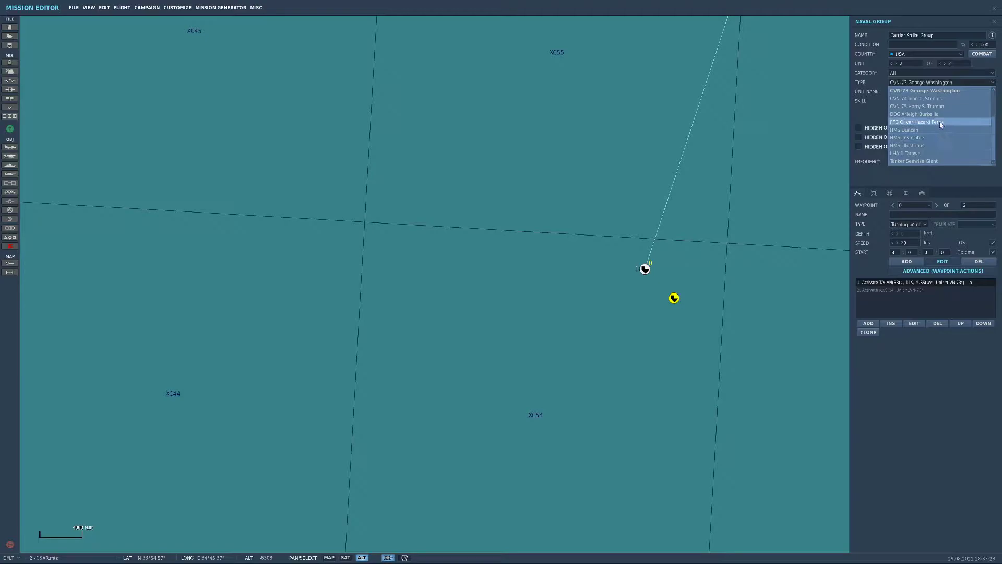
{"action": "left_click", "coordinate": [935, 130]}
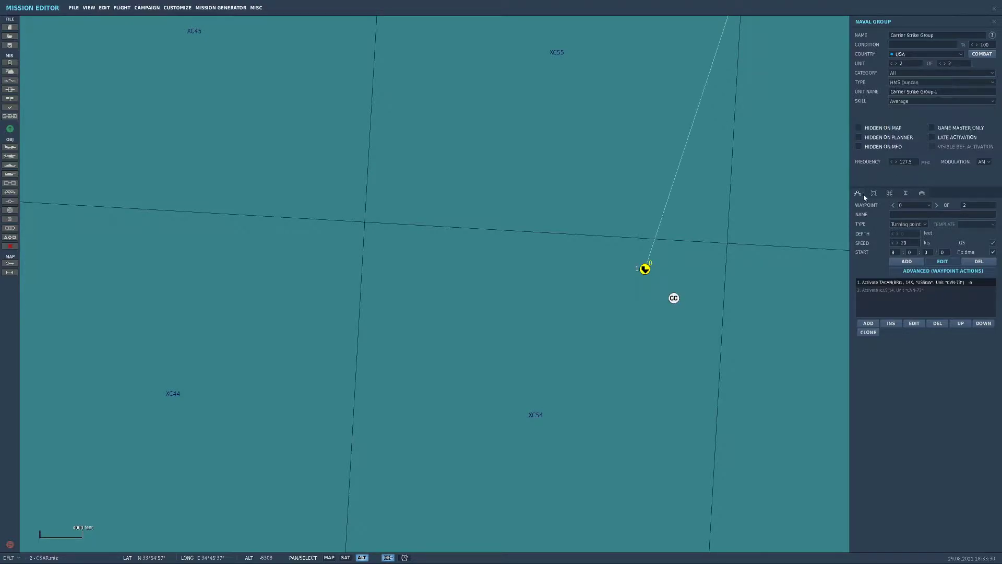
{"action": "left_click", "coordinate": [874, 194]}
{"action": "left_click_drag", "start_coordinate": [700, 264], "coordinate": [725, 233]}
{"action": "left_click", "coordinate": [858, 193]}
Inspect HMS Duncan's size beside the carrier and position the ship southeast of the carrier
{"action": "scroll", "coordinate": [685, 292], "scroll_direction": "up", "scroll_amount": 3}
{"action": "scroll", "coordinate": [689, 290], "scroll_direction": "up", "scroll_amount": 5}
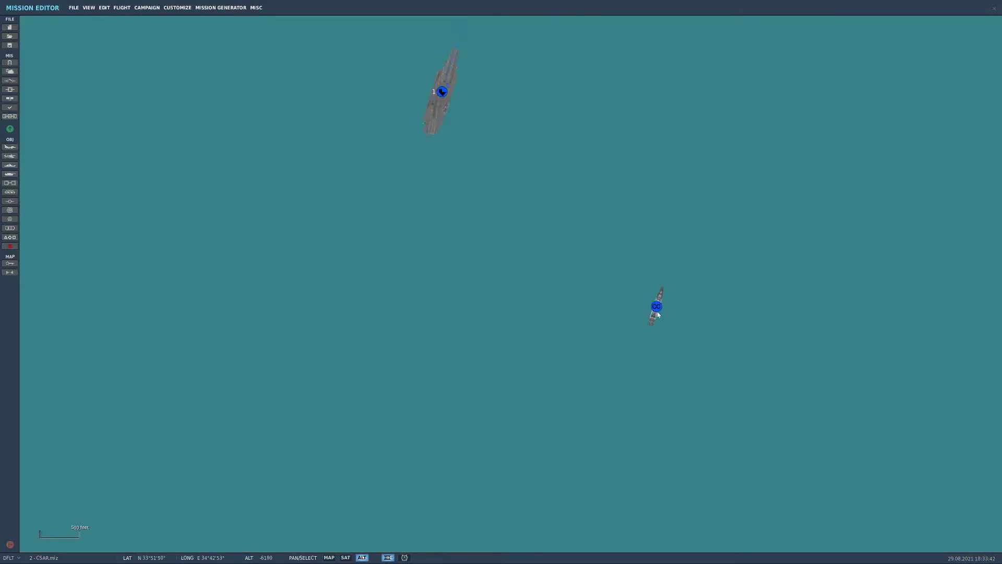
{"action": "scroll", "coordinate": [781, 316], "scroll_direction": "down", "scroll_amount": 5}
{"action": "left_click_drag", "start_coordinate": [775, 315], "coordinate": [446, 316]}
{"action": "scroll", "coordinate": [446, 316], "scroll_direction": "down", "scroll_amount": 2}
{"action": "left_click_drag", "start_coordinate": [447, 315], "coordinate": [535, 330]}
{"action": "scroll", "coordinate": [535, 330], "scroll_direction": "down", "scroll_amount": 1}
{"action": "right_click_drag", "start_coordinate": [535, 329], "coordinate": [443, 313]}
{"action": "left_click_drag", "start_coordinate": [538, 333], "coordinate": [549, 338]}
{"action": "right_click_drag", "start_coordinate": [549, 338], "coordinate": [445, 303]}
{"action": "left_click", "coordinate": [550, 328]}
{"action": "left_click", "coordinate": [547, 336]}
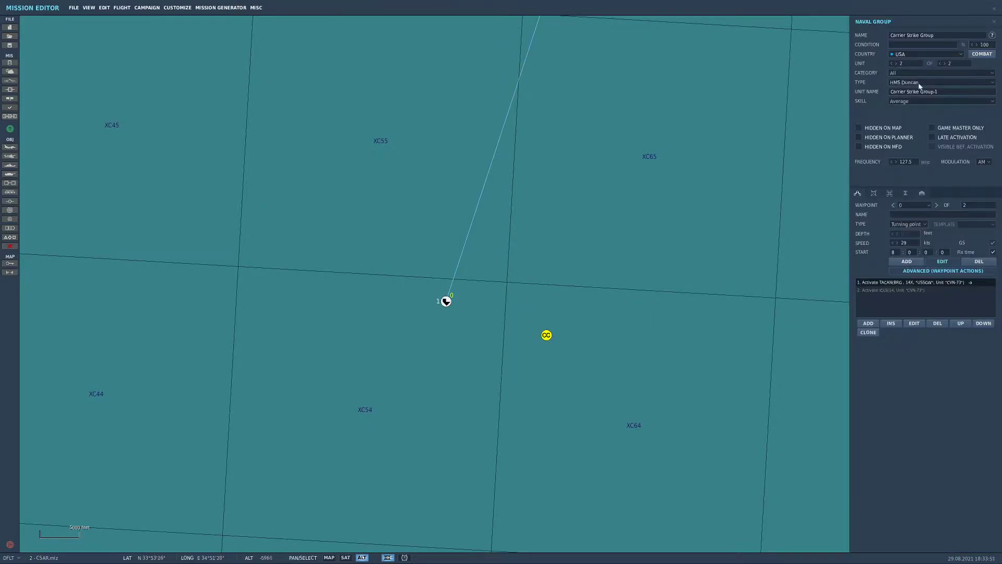
Add two more ships of type DDG Arleigh Burke IIa to the Carrier Strike Group
{"action": "left_click", "coordinate": [946, 63]}
{"action": "left_click", "coordinate": [921, 85]}
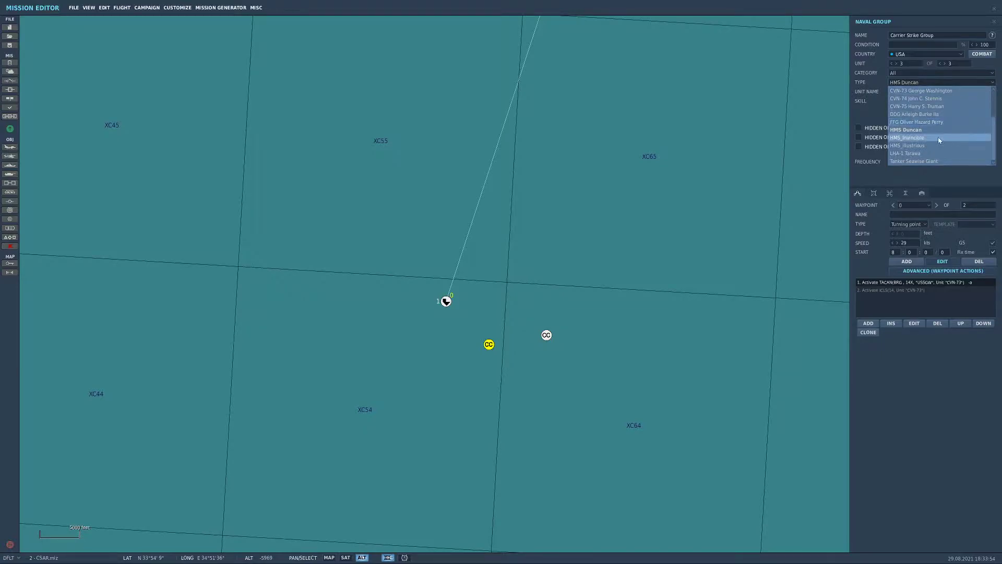
{"action": "left_click", "coordinate": [935, 115]}
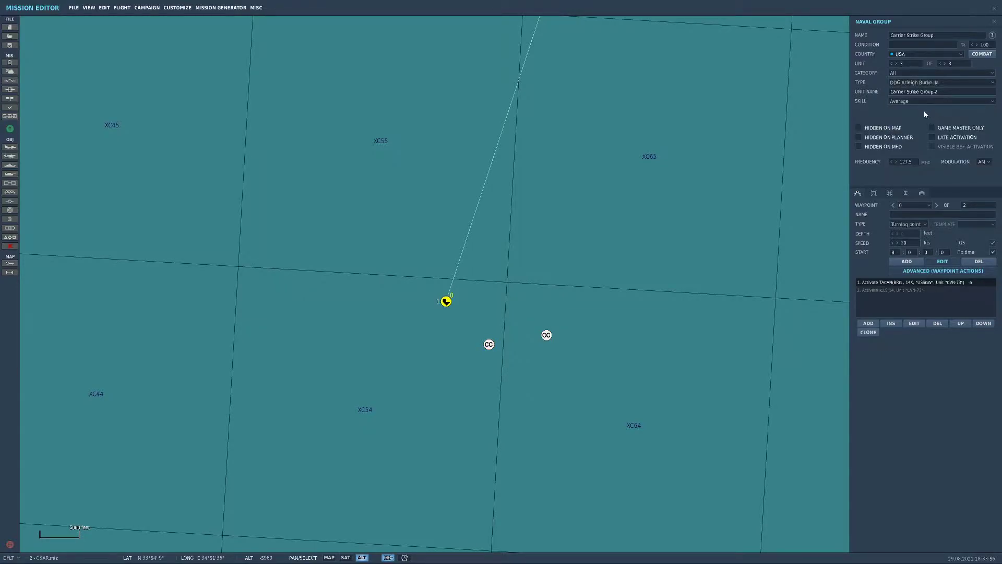
{"action": "left_click", "coordinate": [946, 64]}
{"action": "left_click", "coordinate": [481, 368]}
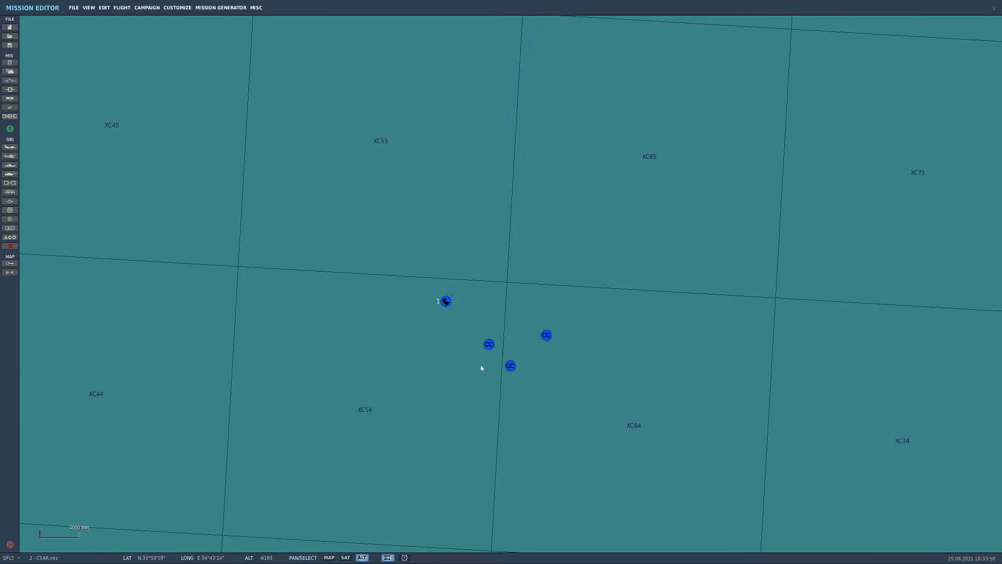
Position one Arleigh Burke destroyer northwest of the carrier and the other south of it
{"action": "left_click_drag", "start_coordinate": [489, 347], "coordinate": [384, 220]}
{"action": "left_click_drag", "start_coordinate": [510, 367], "coordinate": [332, 362]}
{"action": "left_click", "coordinate": [337, 346]}
{"action": "left_click_drag", "start_coordinate": [383, 217], "coordinate": [353, 281]}
{"action": "right_click_drag", "start_coordinate": [448, 301], "coordinate": [350, 277]}
{"action": "left_click_drag", "start_coordinate": [352, 279], "coordinate": [348, 264]}
{"action": "left_click", "coordinate": [392, 344]}
{"action": "left_click", "coordinate": [332, 362]}
{"action": "left_click_drag", "start_coordinate": [332, 365], "coordinate": [468, 403]}
Add a fifth ship of type LHA-1 Tarawa to the group and position it north of the carrier
{"action": "left_click", "coordinate": [943, 63]}
{"action": "left_click", "coordinate": [940, 83]}
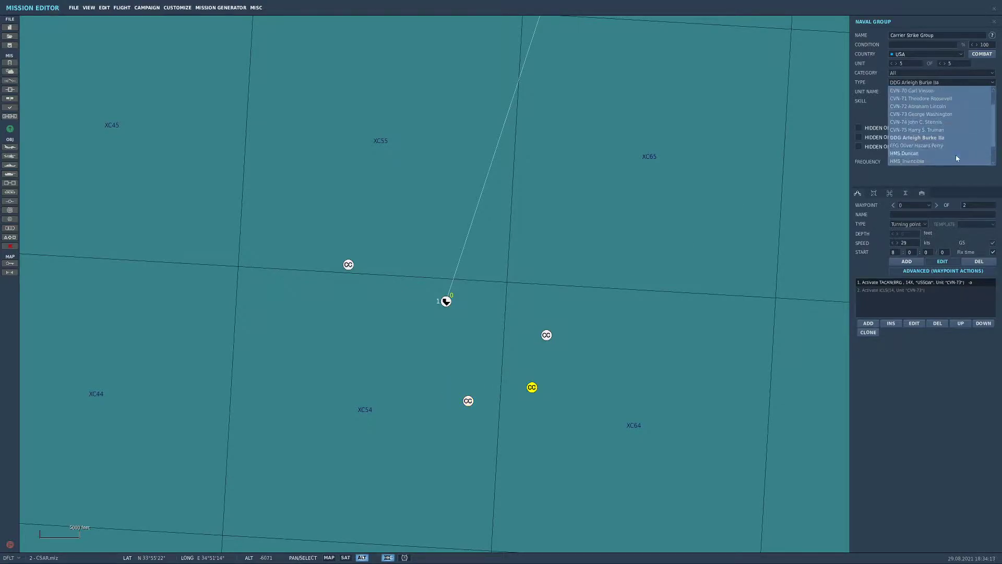
{"action": "left_click", "coordinate": [468, 401]}
{"action": "left_click_drag", "start_coordinate": [532, 389], "coordinate": [429, 203]}
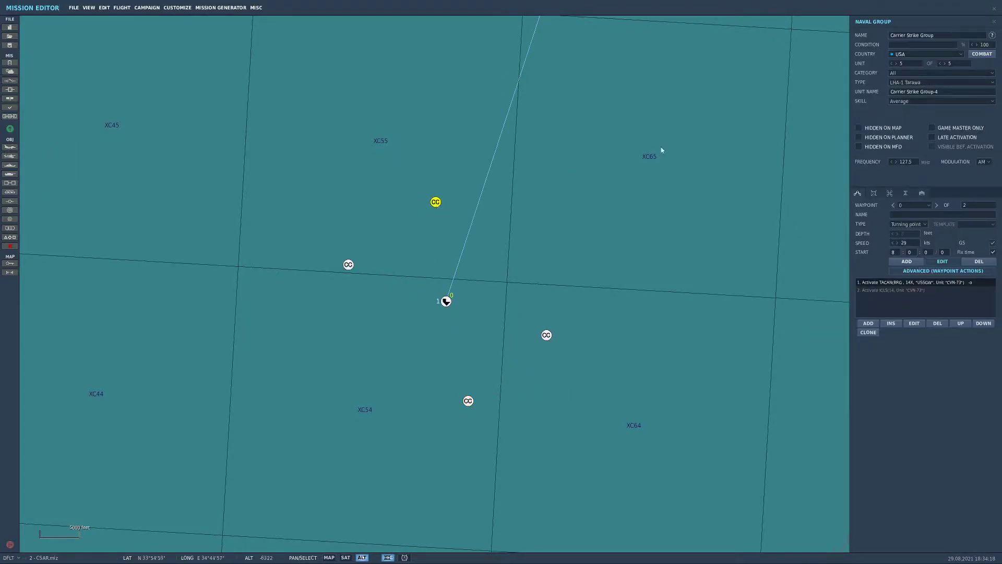
Add a sixth ship to the Carrier Strike Group and set its type to CG Ticonderoga
{"action": "left_click", "coordinate": [943, 63]}
{"action": "left_click", "coordinate": [948, 73]}
{"action": "left_click", "coordinate": [948, 81]}
{"action": "left_click", "coordinate": [939, 83]}
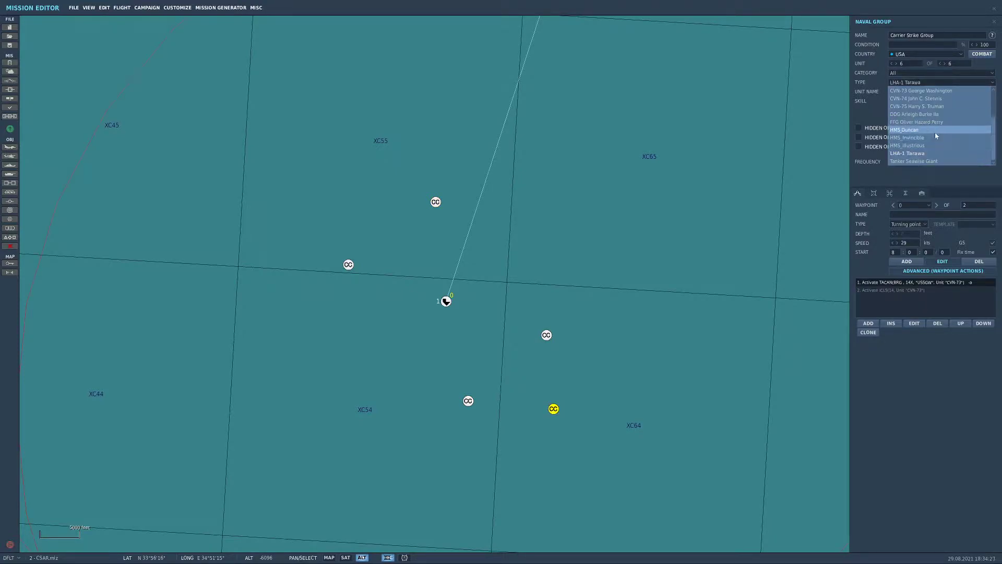
{"action": "scroll", "coordinate": [950, 128], "scroll_direction": "up", "scroll_amount": 2}
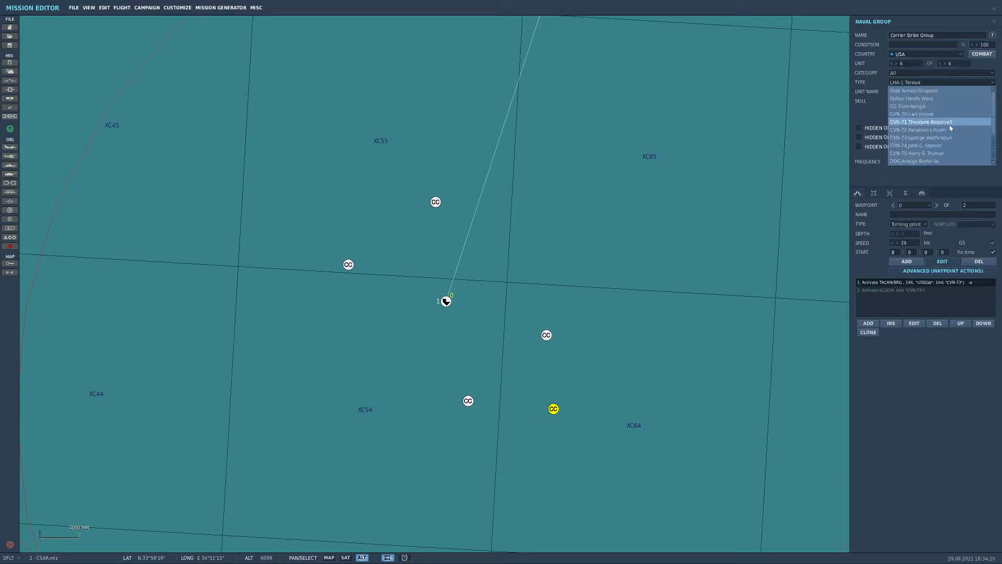
{"action": "left_click", "coordinate": [937, 104]}
{"action": "left_click", "coordinate": [516, 385]}
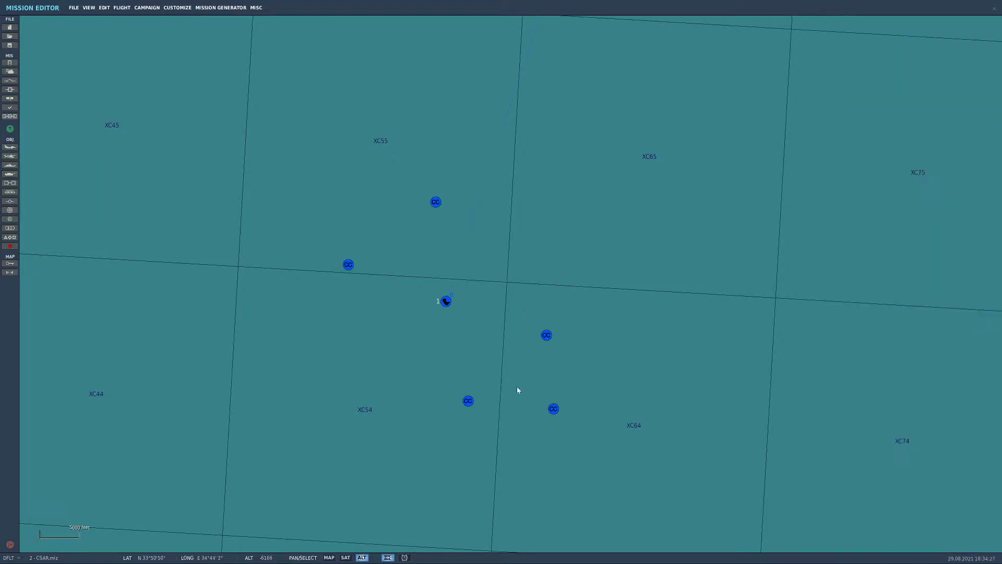
Position the CG Ticonderoga northeast of the carrier in the strike group formation
{"action": "left_click", "coordinate": [554, 414]}
{"action": "left_click", "coordinate": [518, 284]}
{"action": "left_click_drag", "start_coordinate": [554, 411], "coordinate": [527, 236]}
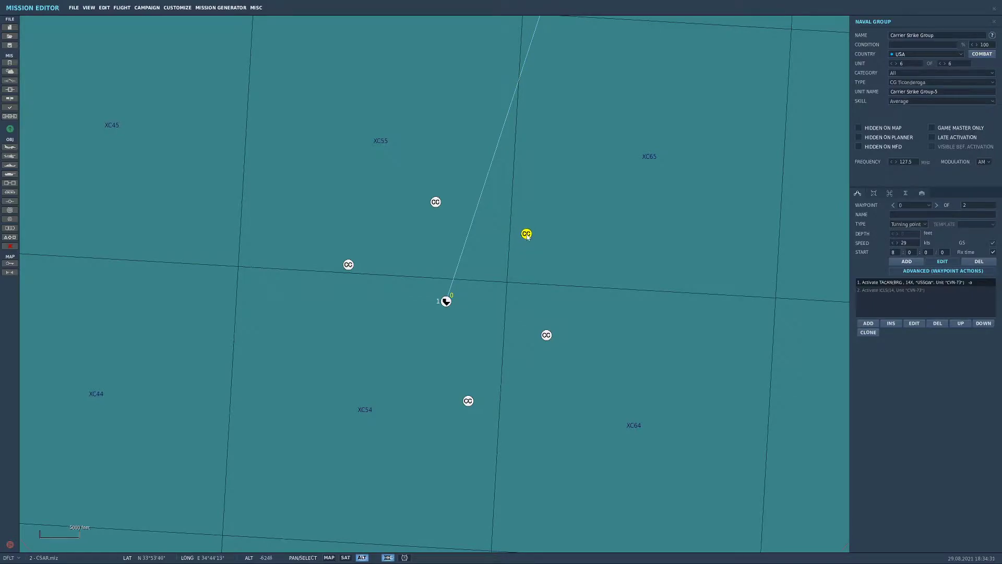
{"action": "left_click", "coordinate": [684, 223]}
Place a new US airplane group on the carrier's deck and name it "CSAR - Jets"
{"action": "scroll", "coordinate": [649, 282], "scroll_direction": "down", "scroll_amount": 10}
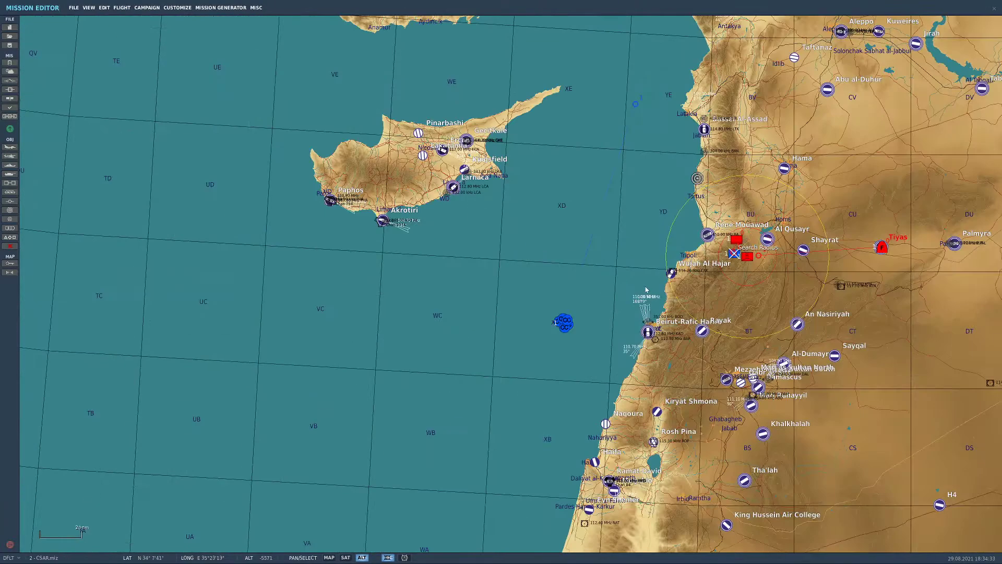
{"action": "scroll", "coordinate": [449, 358], "scroll_direction": "down", "scroll_amount": 2}
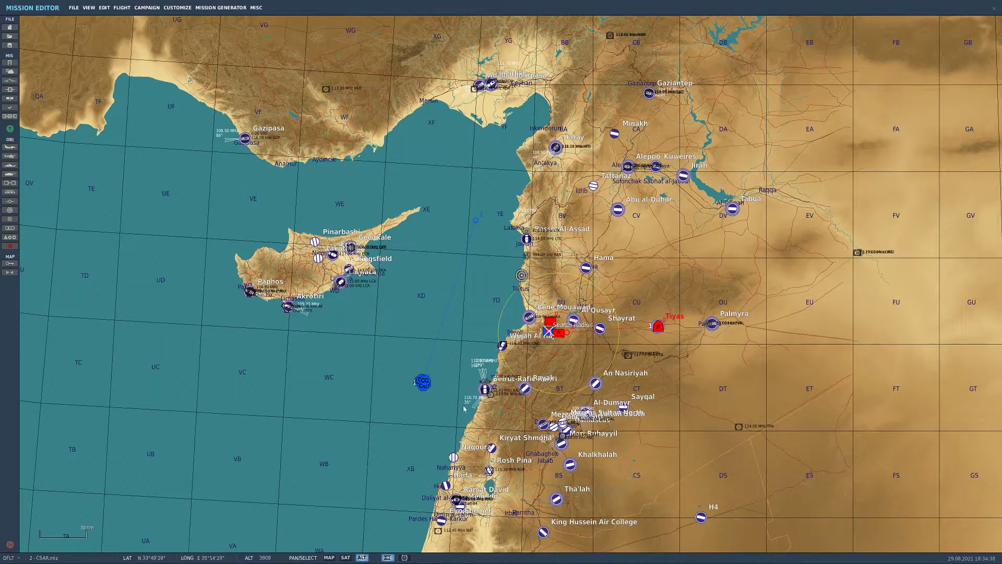
{"action": "scroll", "coordinate": [407, 397], "scroll_direction": "up", "scroll_amount": 5}
{"action": "scroll", "coordinate": [415, 377], "scroll_direction": "up", "scroll_amount": 10}
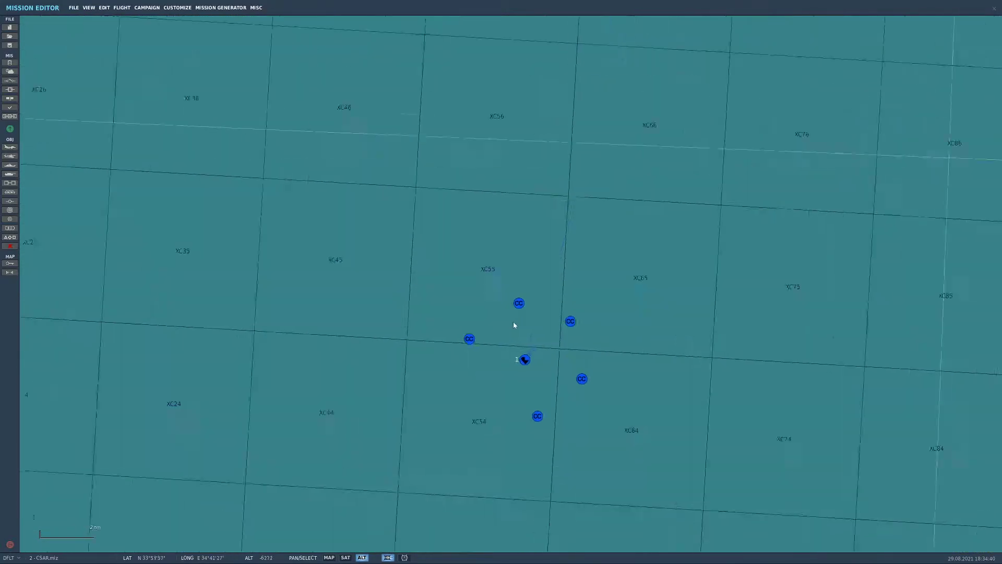
{"action": "scroll", "coordinate": [496, 346], "scroll_direction": "up", "scroll_amount": 10}
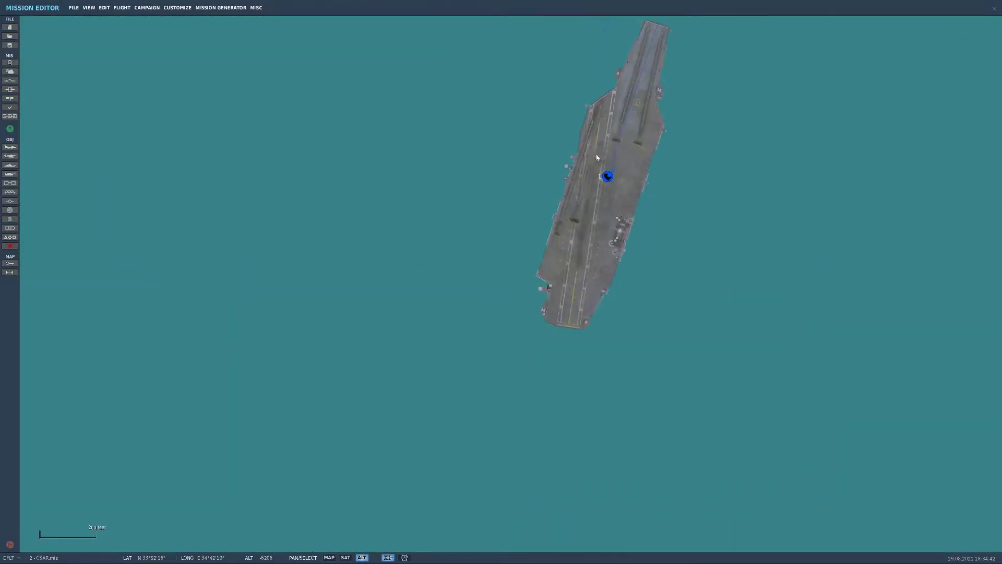
{"action": "scroll", "coordinate": [722, 202], "scroll_direction": "down", "scroll_amount": 2}
{"action": "scroll", "coordinate": [722, 202], "scroll_direction": "up", "scroll_amount": 5}
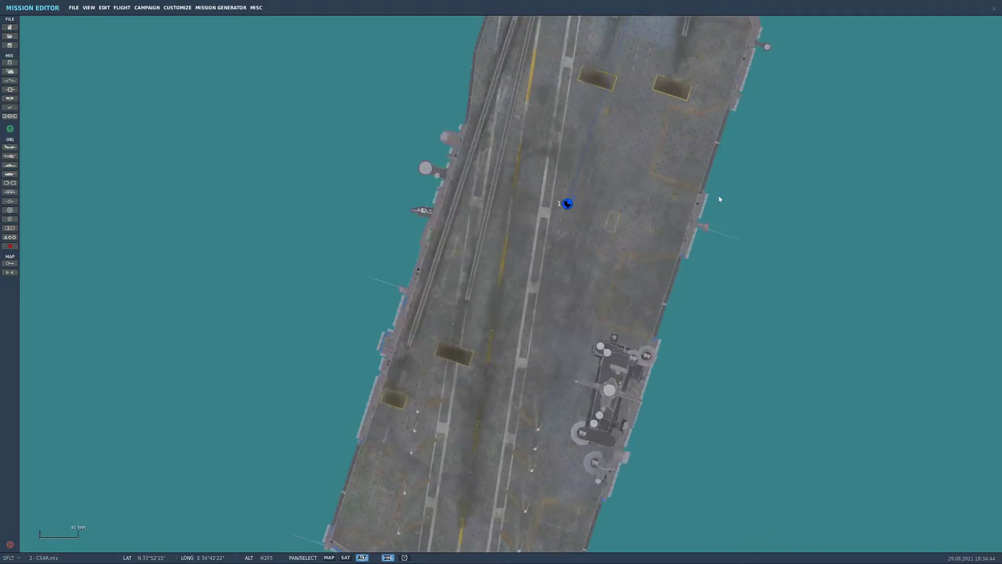
{"action": "left_click_drag", "start_coordinate": [502, 160], "coordinate": [462, 230]}
{"action": "left_click", "coordinate": [10, 146]}
{"action": "left_click", "coordinate": [605, 287]}
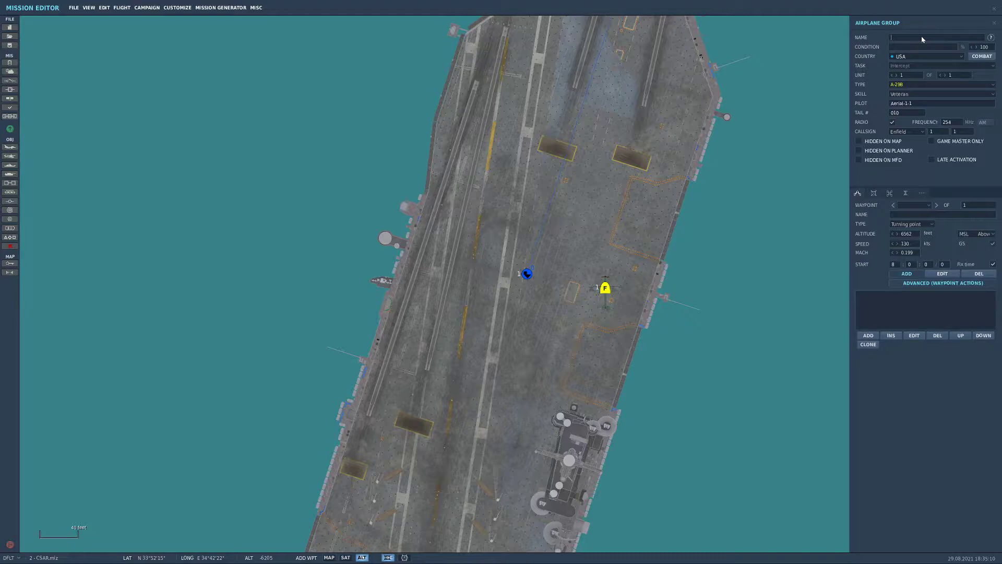
{"action": "type", "text": "AR - Jets"}
Set the aircraft type of the CSAR - Jets group to F/A-18C Lot 20
{"action": "left_click", "coordinate": [926, 84]}
{"action": "scroll", "coordinate": [945, 131], "scroll_direction": "down", "scroll_amount": 4}
{"action": "scroll", "coordinate": [942, 132], "scroll_direction": "down", "scroll_amount": 5}
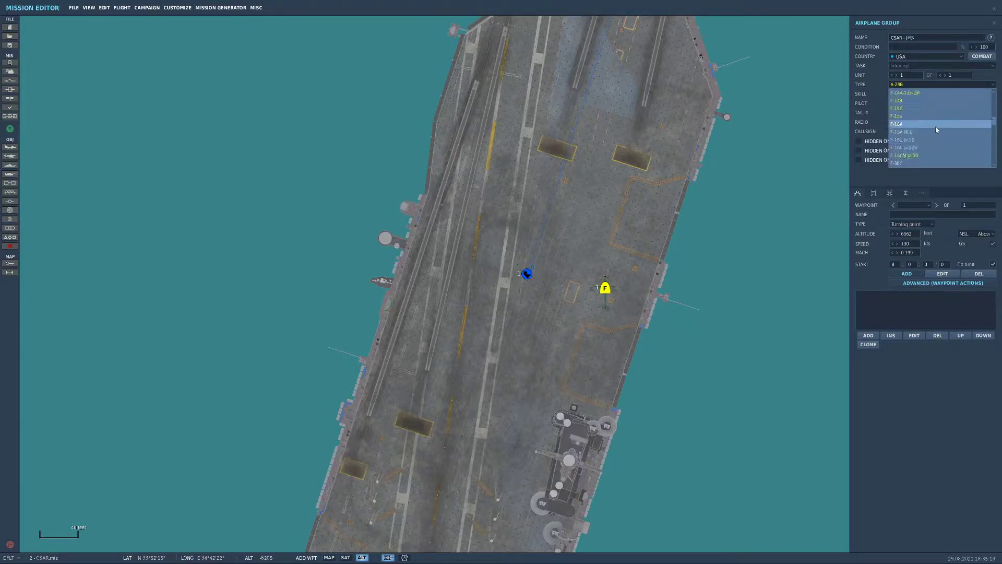
{"action": "left_click", "coordinate": [934, 140]}
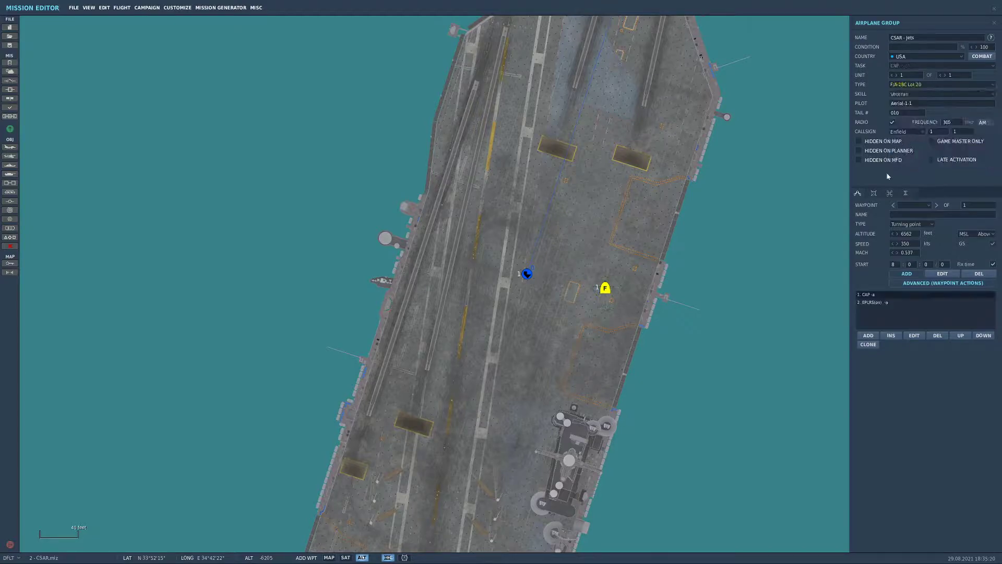
Choose the "No.19 Sqn - ZJ913 - Grey" paint scheme for the jet
{"action": "left_click", "coordinate": [874, 193]}
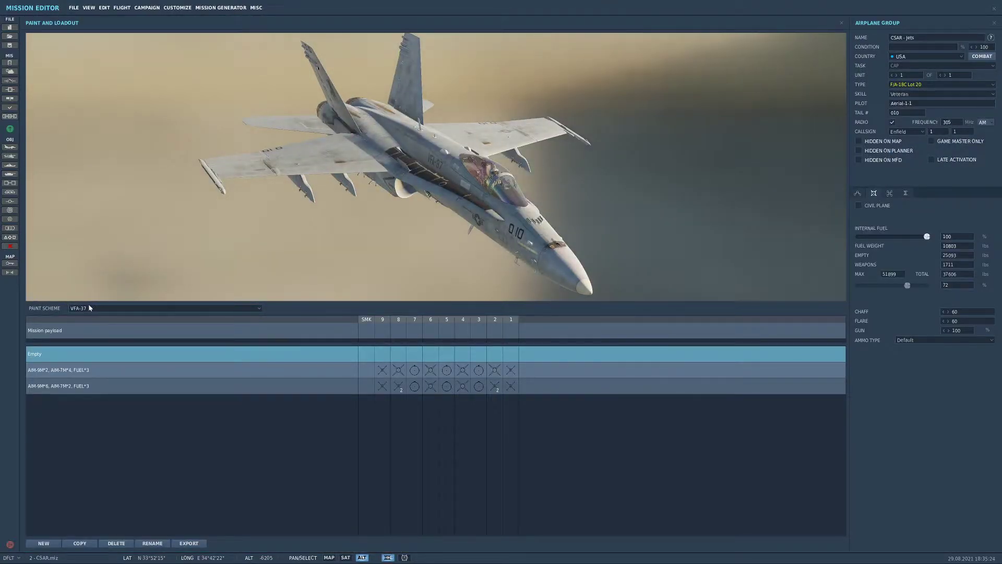
{"action": "left_click", "coordinate": [90, 308]}
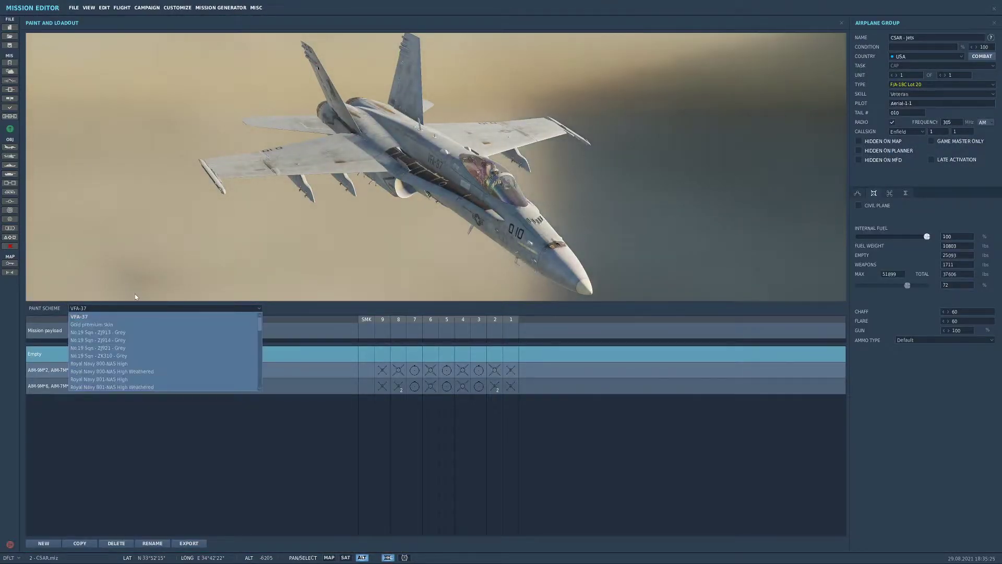
{"action": "left_click", "coordinate": [135, 340]}
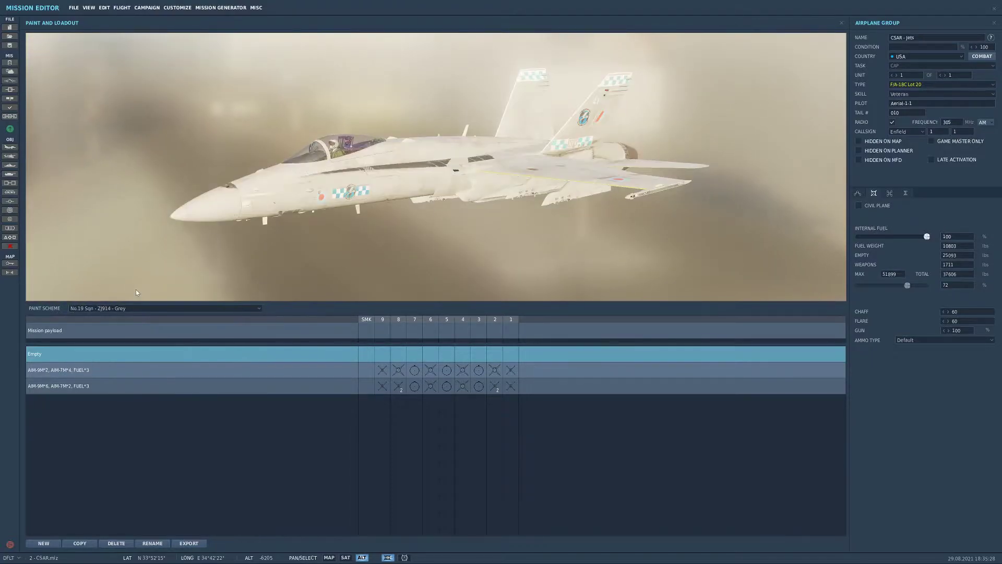
{"action": "left_click", "coordinate": [135, 308]}
{"action": "left_click", "coordinate": [135, 326]}
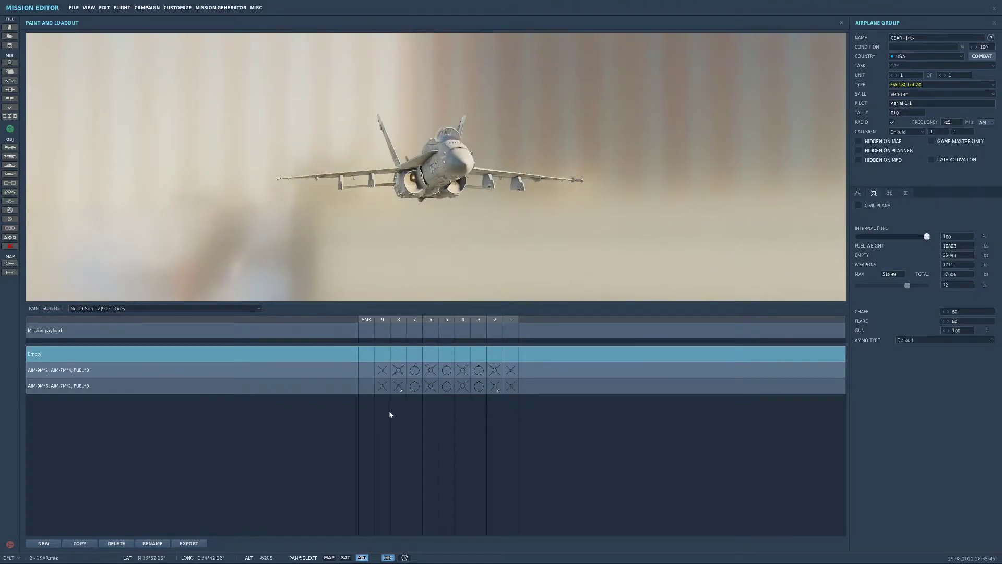
Set the group's task to SEAD and load the ARM payload with 2*AIM9M, 2*AGM-88, 2*AIM7M and 3*Fuel
{"action": "left_click", "coordinate": [337, 386]}
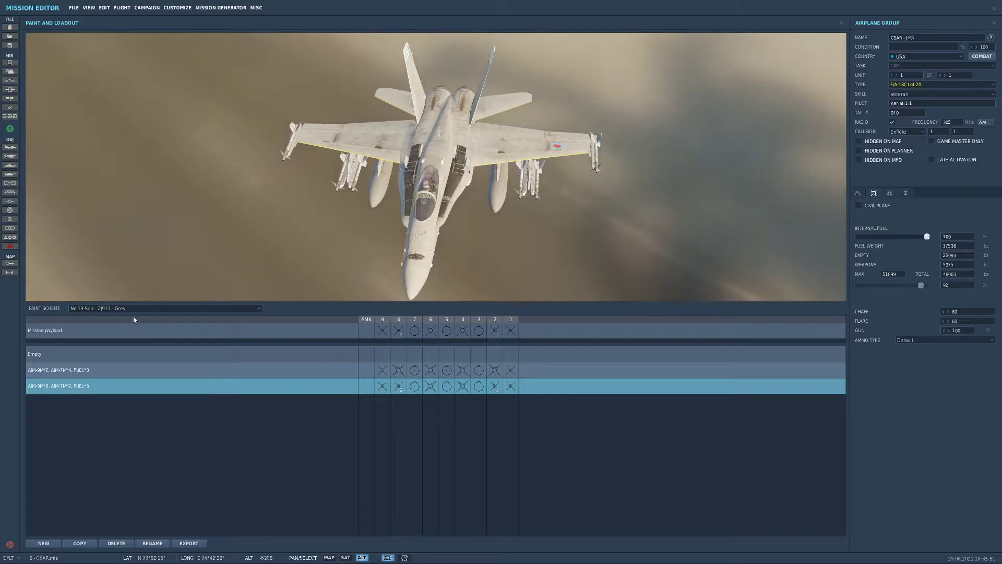
{"action": "right_click", "coordinate": [400, 388]}
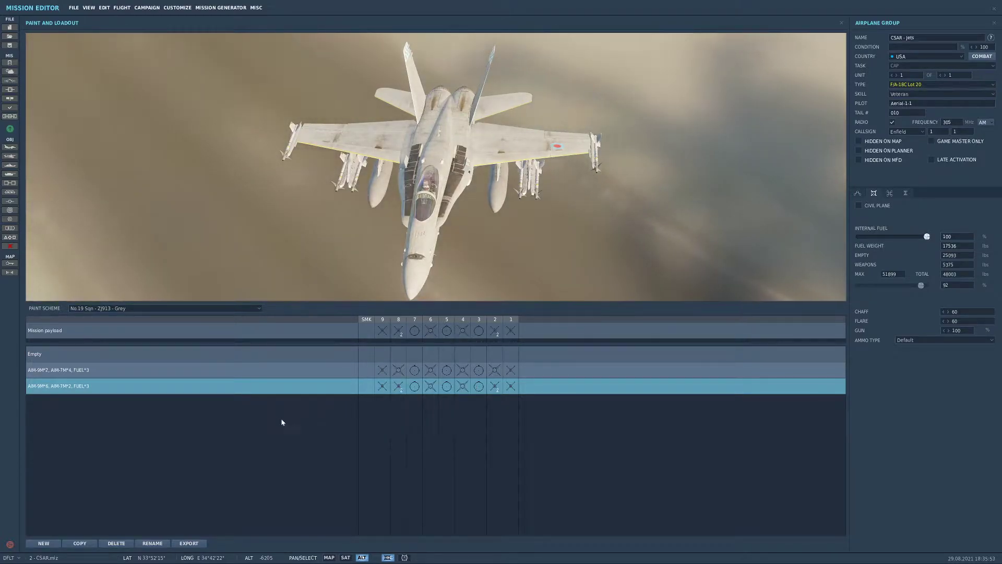
{"action": "left_click", "coordinate": [910, 66]}
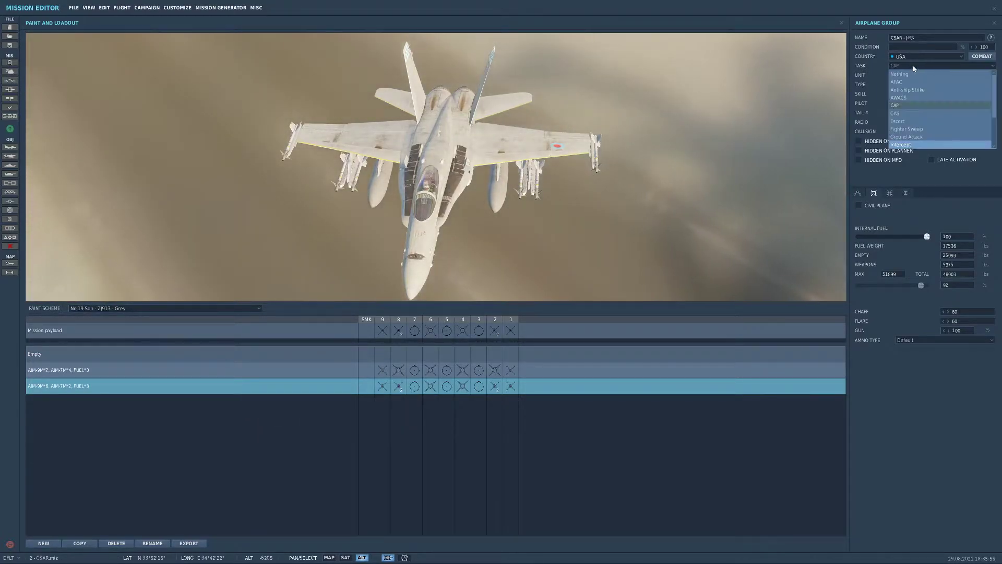
{"action": "left_click", "coordinate": [908, 137]}
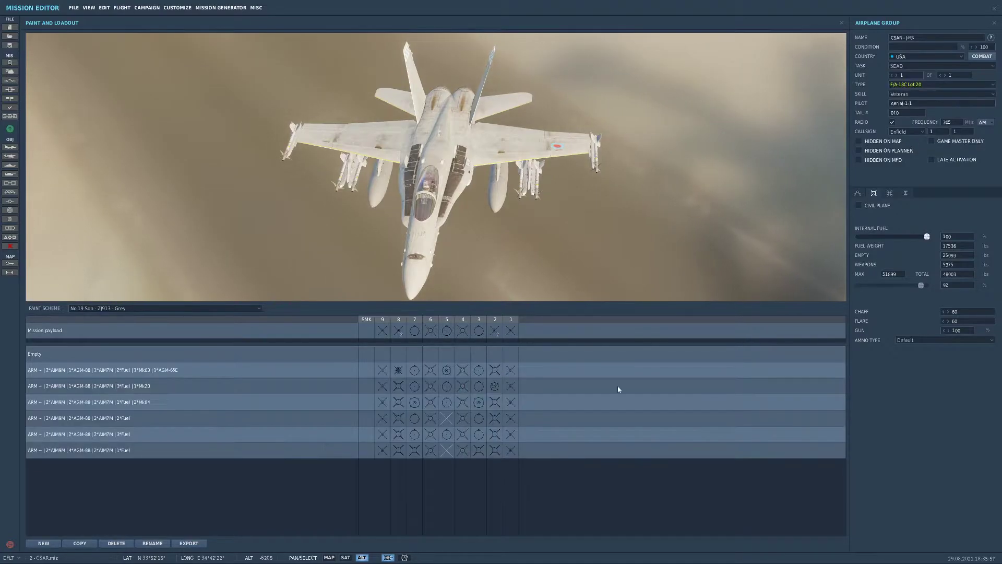
{"action": "left_click", "coordinate": [549, 403]}
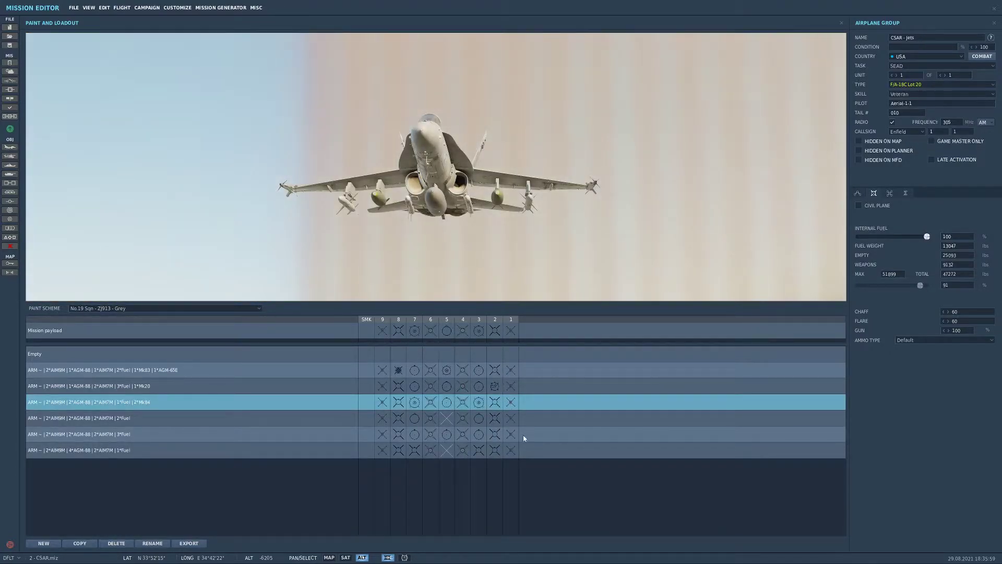
{"action": "left_click", "coordinate": [524, 438]}
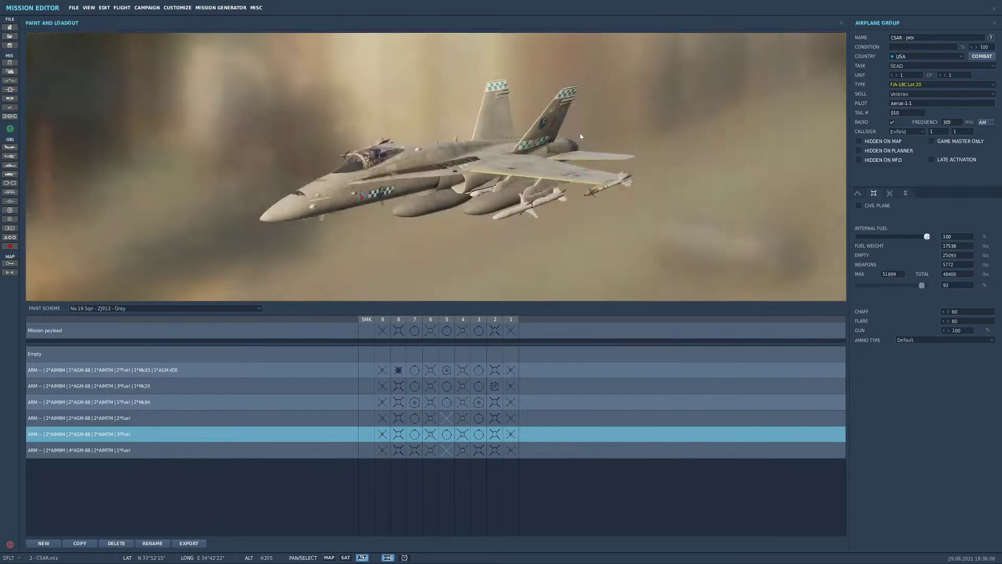
Close the loadout view and set the jets' first waypoint type to Takeoff from ramp on the carrier
{"action": "left_click", "coordinate": [841, 23]}
{"action": "scroll", "coordinate": [560, 328], "scroll_direction": "up", "scroll_amount": 2}
{"action": "scroll", "coordinate": [559, 331], "scroll_direction": "up", "scroll_amount": 1}
{"action": "left_click", "coordinate": [858, 194]}
{"action": "left_click", "coordinate": [904, 224]}
{"action": "left_click", "coordinate": [917, 258]}
{"action": "scroll", "coordinate": [572, 309], "scroll_direction": "down", "scroll_amount": 2}
{"action": "scroll", "coordinate": [574, 318], "scroll_direction": "down", "scroll_amount": 2}
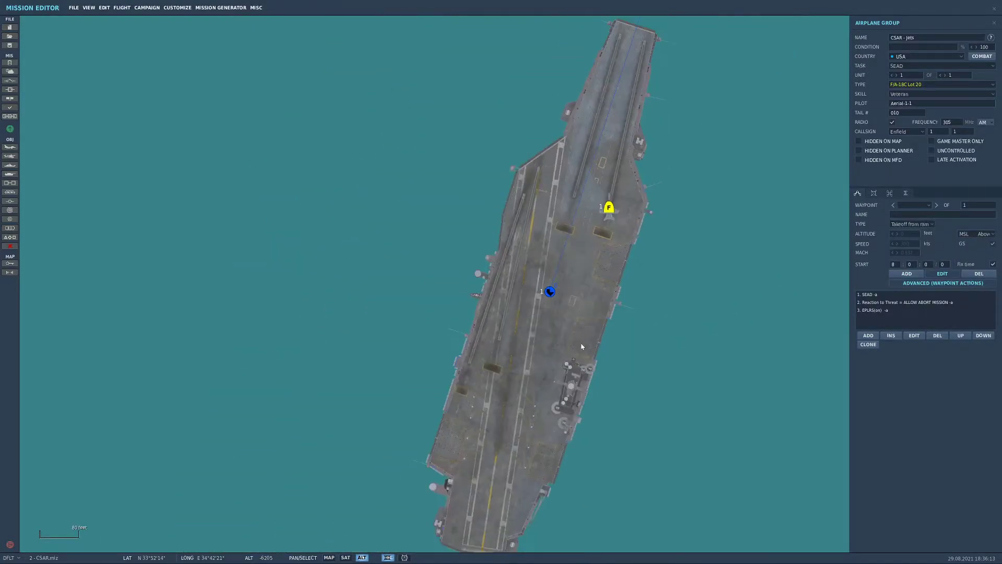
{"action": "scroll", "coordinate": [711, 228], "scroll_direction": "up", "scroll_amount": 2}
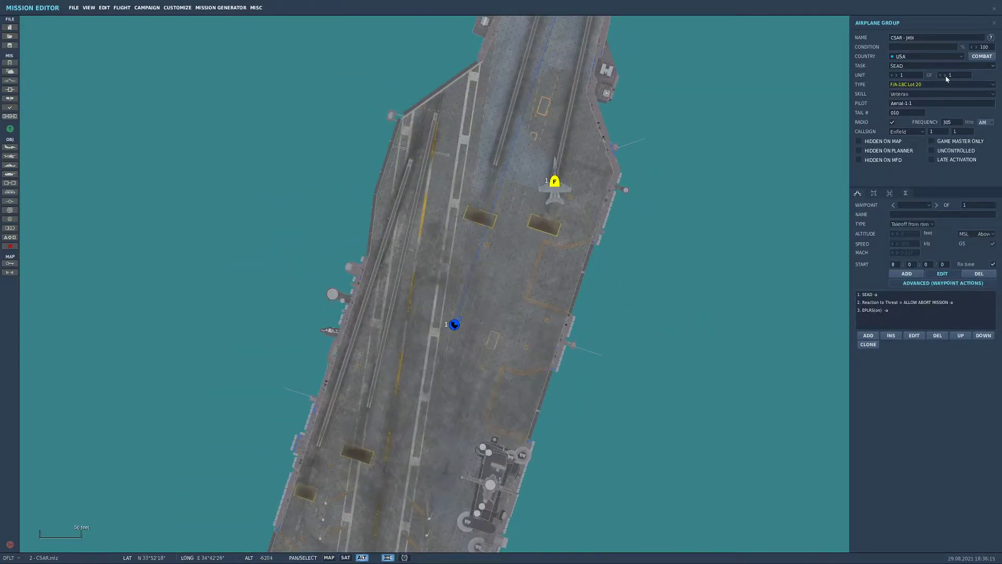
Set the jet's skill to Client and expand the group to two aircraft with pilots named Player 1 and Player 2
{"action": "left_click", "coordinate": [900, 94]}
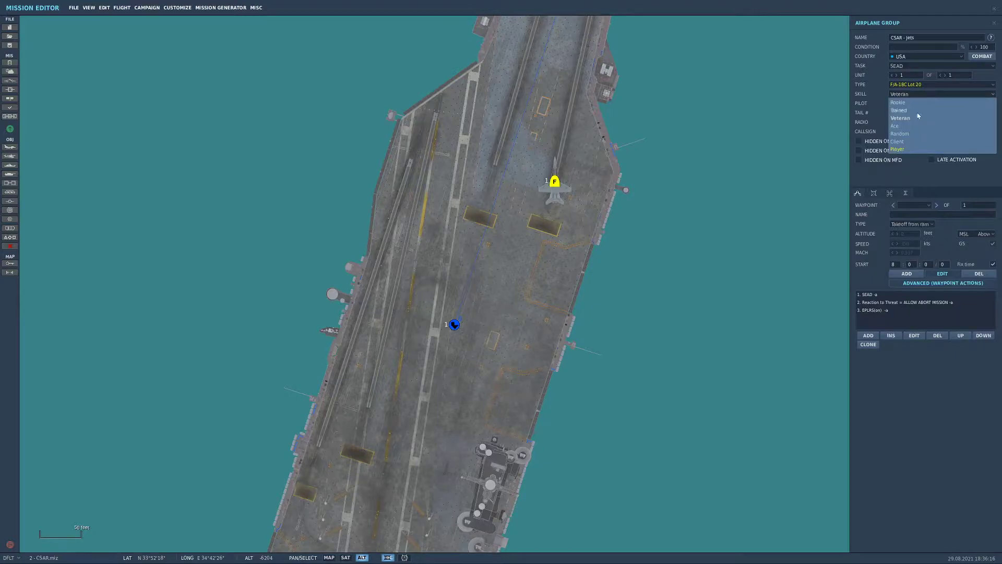
{"action": "left_click", "coordinate": [910, 142]}
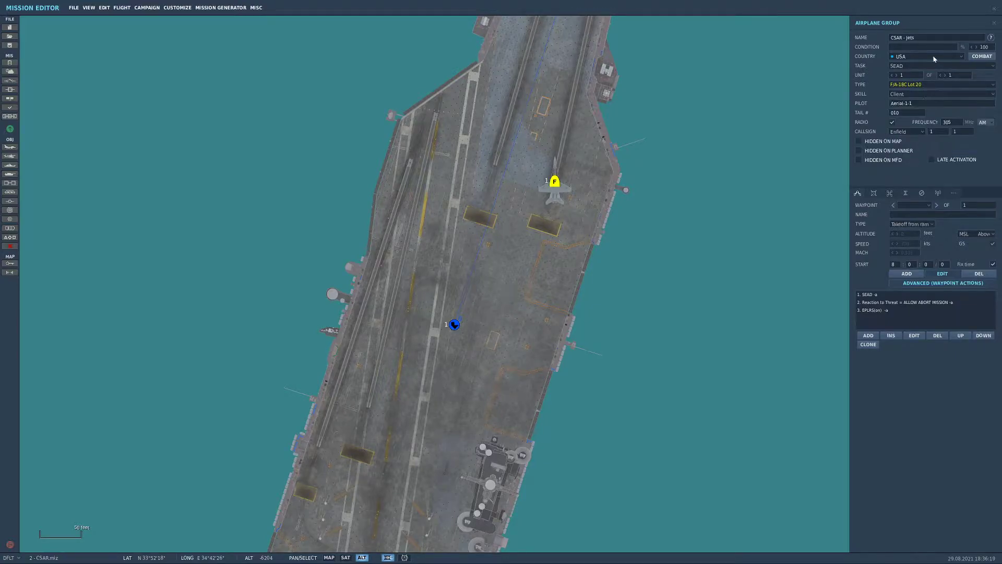
{"action": "key", "text": "BackSpace"}
{"action": "left_click", "coordinate": [944, 76]}
{"action": "left_click_drag", "start_coordinate": [923, 103], "coordinate": [852, 112]}
{"action": "type", "text": "PL"}
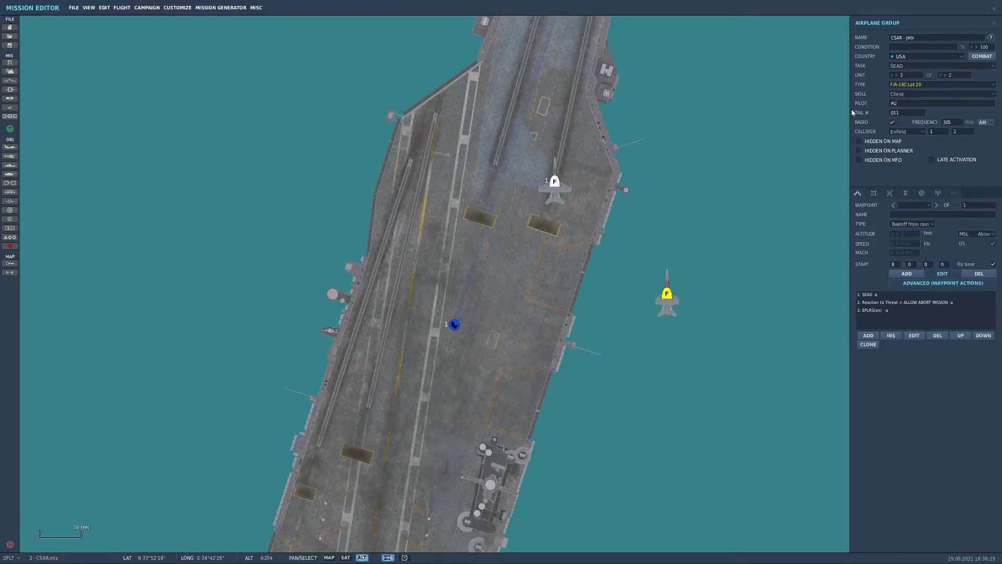
{"action": "type", "text": "ayerlayer 2"}
Assign tail numbers 913 and 914 to the two jets and give the flight the callsign Dodge 5-1
{"action": "left_click", "coordinate": [554, 183]}
{"action": "scroll", "coordinate": [903, 77], "scroll_direction": "up", "scroll_amount": 1}
{"action": "type", "text": "914"}
{"action": "left_click", "coordinate": [905, 133]}
{"action": "left_click", "coordinate": [761, 351]}
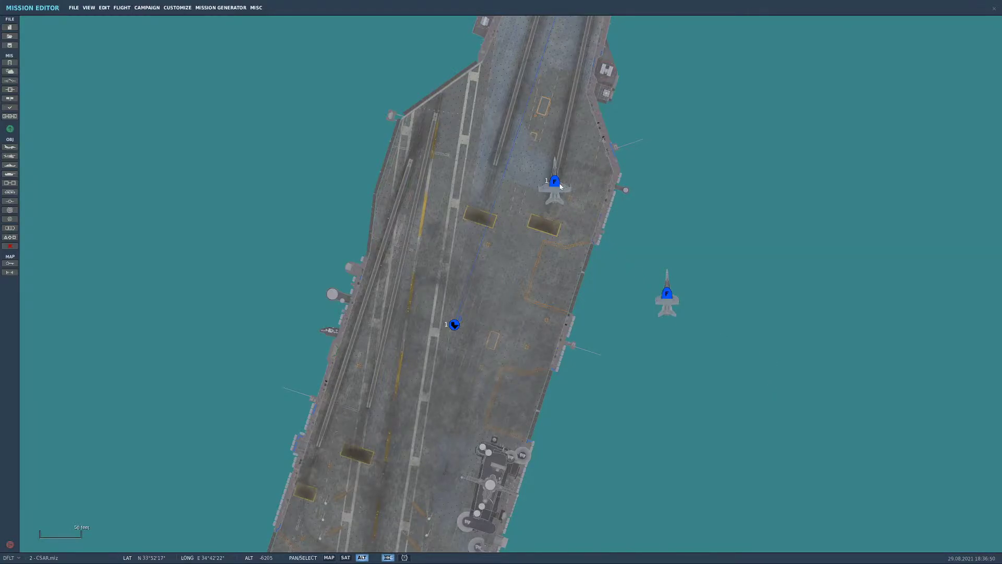
Save the mission under its existing file name
{"action": "scroll", "coordinate": [689, 203], "scroll_direction": "down", "scroll_amount": 2}
{"action": "left_click", "coordinate": [74, 7]}
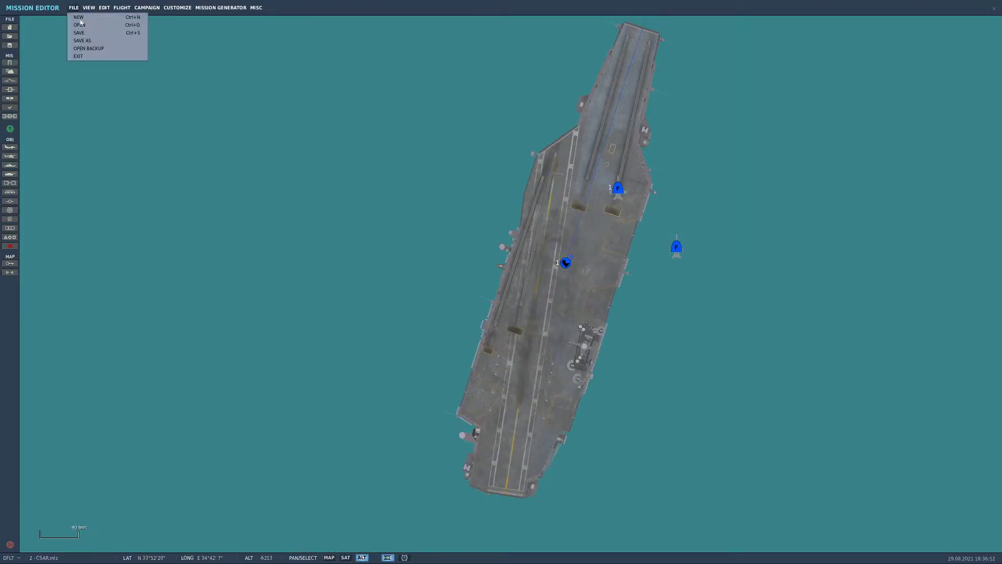
{"action": "left_click", "coordinate": [83, 31]}
Enable late activation for the CSAR - Jets group
{"action": "scroll", "coordinate": [600, 231], "scroll_direction": "down", "scroll_amount": 6}
{"action": "scroll", "coordinate": [327, 113], "scroll_direction": "up", "scroll_amount": 11}
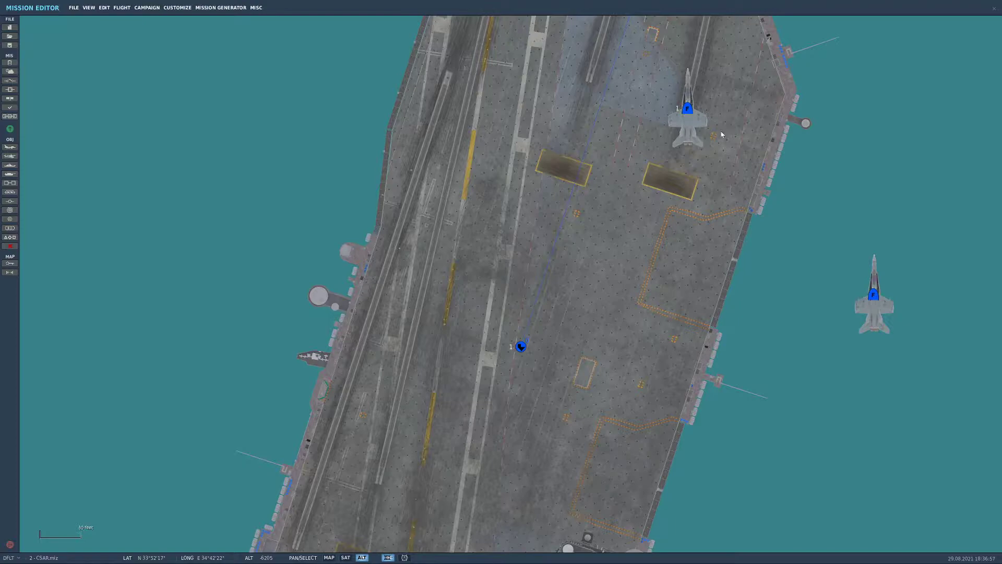
{"action": "scroll", "coordinate": [724, 132], "scroll_direction": "down", "scroll_amount": 10}
{"action": "scroll", "coordinate": [731, 145], "scroll_direction": "up", "scroll_amount": 9}
{"action": "left_click", "coordinate": [649, 89]}
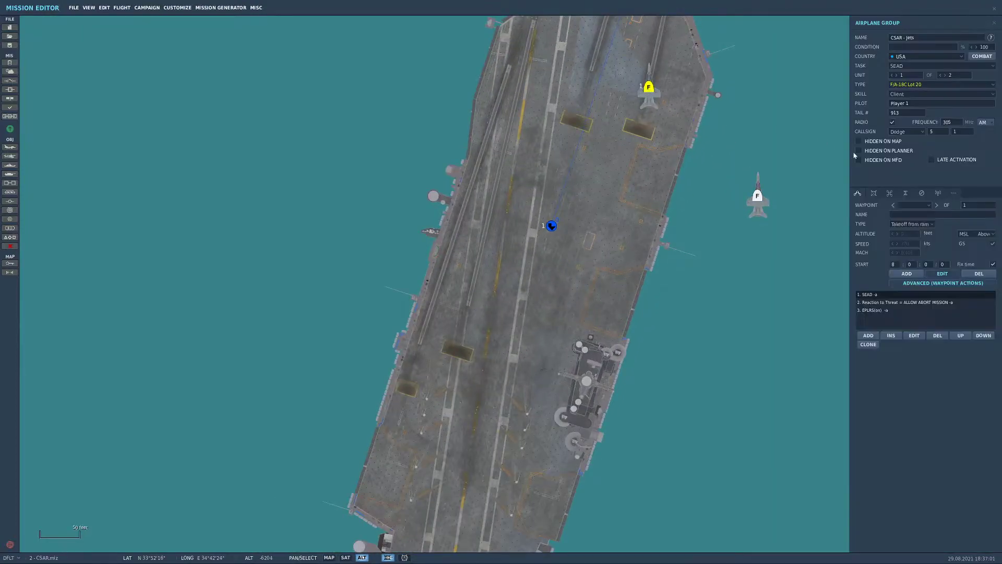
{"action": "left_click", "coordinate": [937, 161]}
Paste a copy of the CSAR - Jets group onto the carrier and rename it TESTJETS
{"action": "left_click", "coordinate": [638, 122]}
{"action": "left_click", "coordinate": [652, 90]}
{"action": "key", "text": "ctrl+v"}
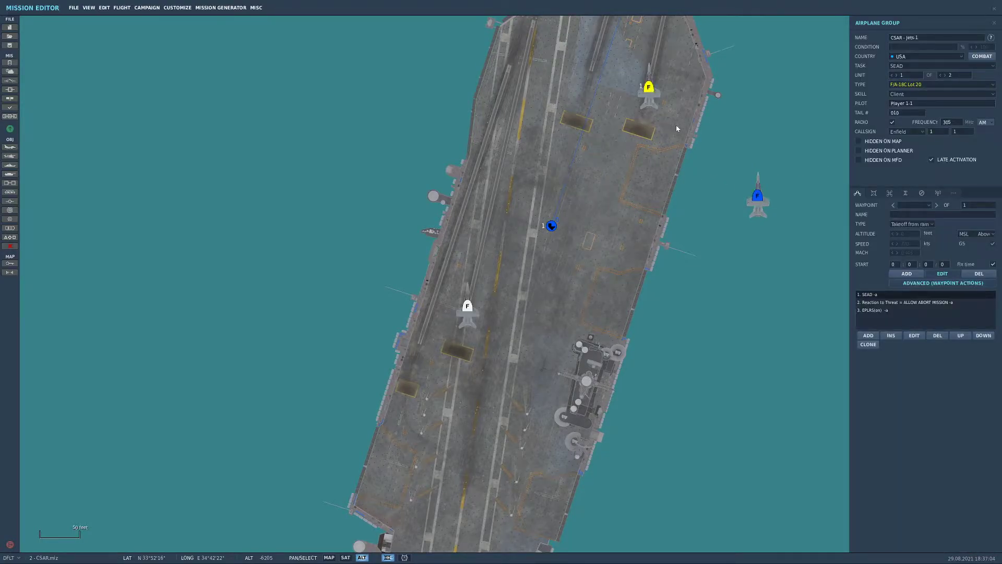
{"action": "left_click", "coordinate": [890, 40]}
{"action": "type", "text": "TESTJETS"}
Set the skill of both TESTJETS aircraft to Trained
{"action": "left_click", "coordinate": [931, 94]}
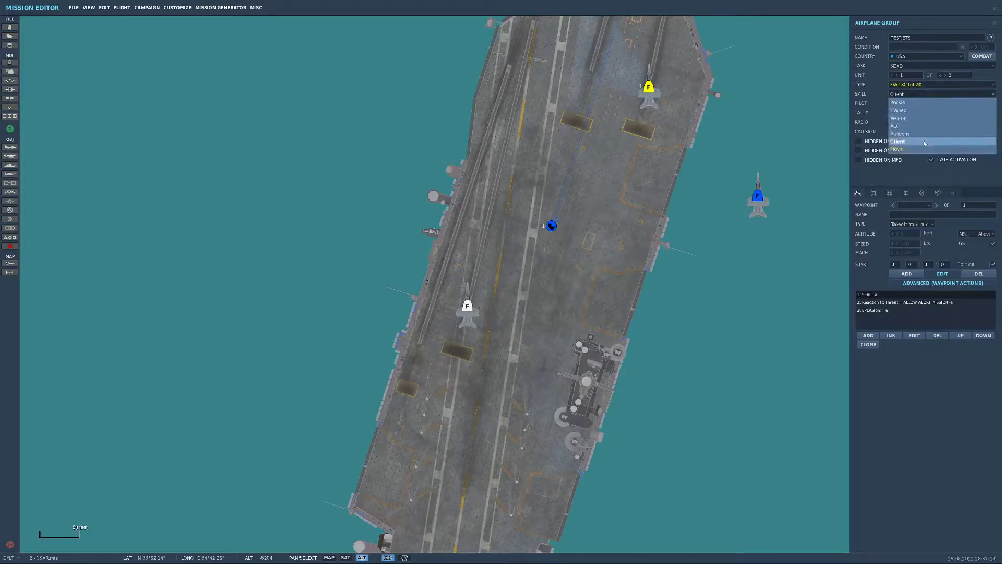
{"action": "left_click", "coordinate": [914, 112]}
{"action": "left_click", "coordinate": [896, 75]}
{"action": "left_click", "coordinate": [918, 94]}
{"action": "left_click", "coordinate": [913, 111]}
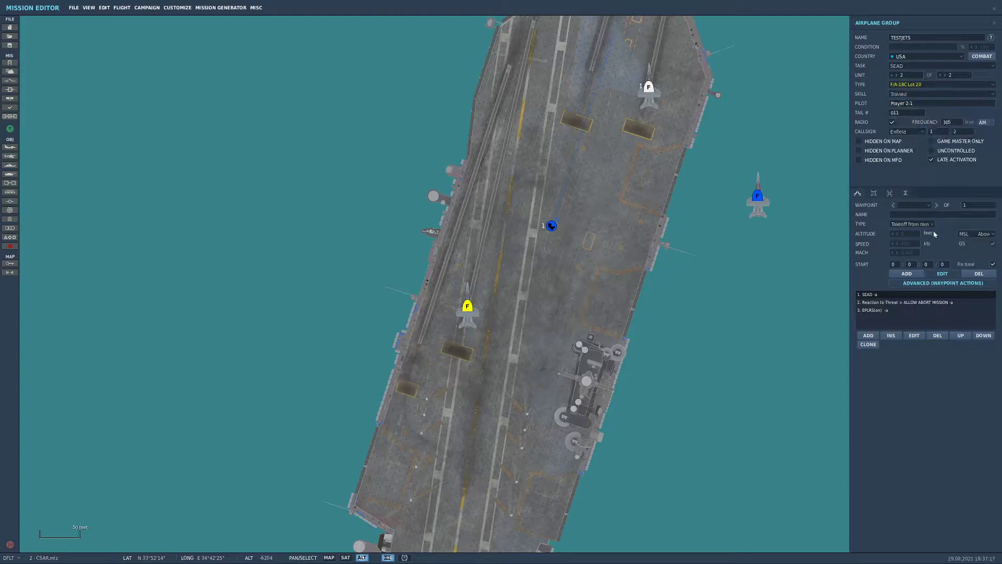
Turn off late activation for the TESTJETS group
{"action": "left_click", "coordinate": [931, 159]}
{"action": "left_click", "coordinate": [857, 193]}
{"action": "left_click", "coordinate": [857, 193]}
{"action": "scroll", "coordinate": [665, 194], "scroll_direction": "down", "scroll_amount": 8}
{"action": "scroll", "coordinate": [624, 291], "scroll_direction": "up", "scroll_amount": 8}
{"action": "scroll", "coordinate": [642, 262], "scroll_direction": "up", "scroll_amount": 1}
{"action": "left_click", "coordinate": [642, 262]}
{"action": "left_click", "coordinate": [522, 356]}
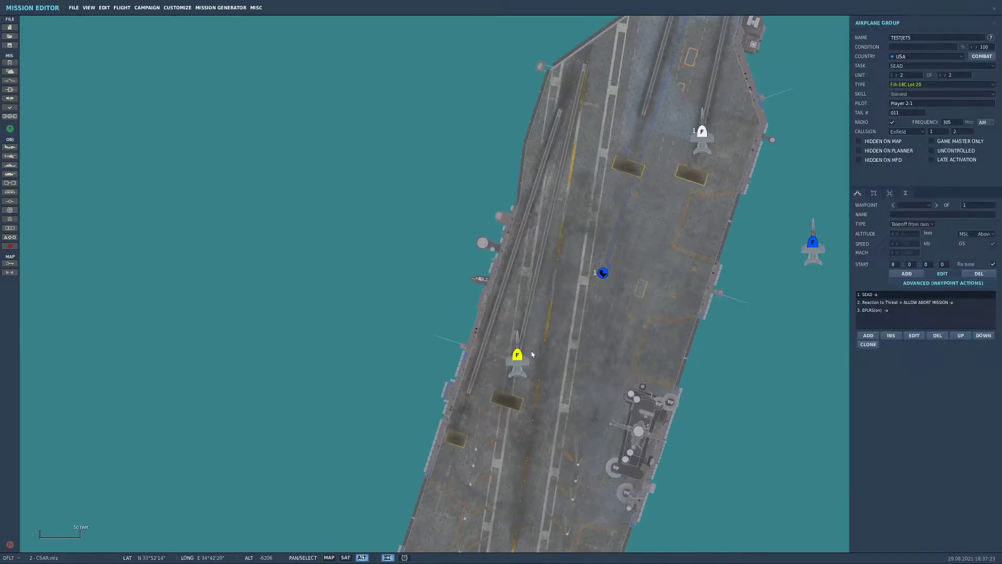
{"action": "left_click", "coordinate": [612, 351]}
Add a turning point to the TESTJETS group's route, just northwest of the Search Radius zone inland from Tripoli
{"action": "scroll", "coordinate": [715, 242], "scroll_direction": "down", "scroll_amount": 3}
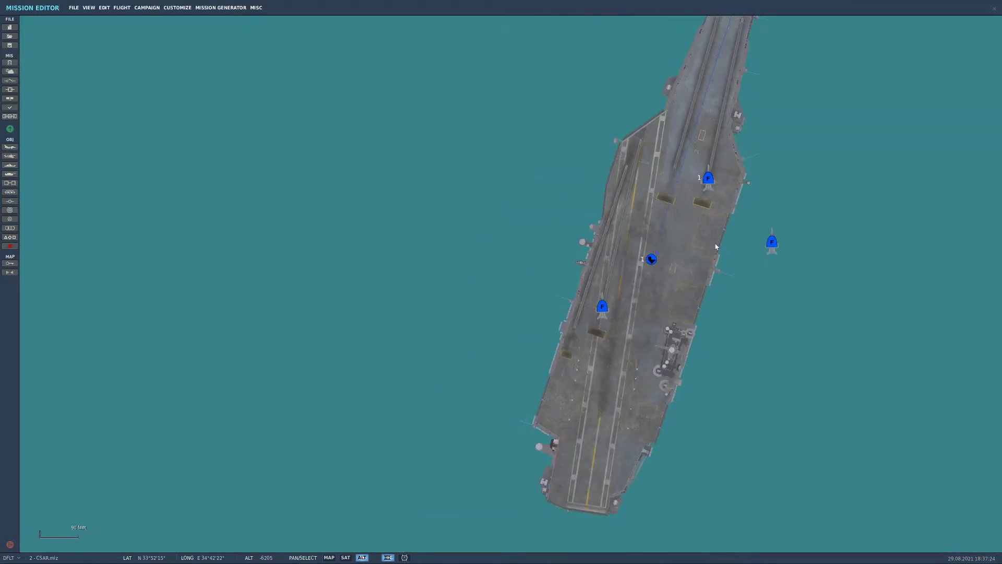
{"action": "left_click", "coordinate": [713, 205]}
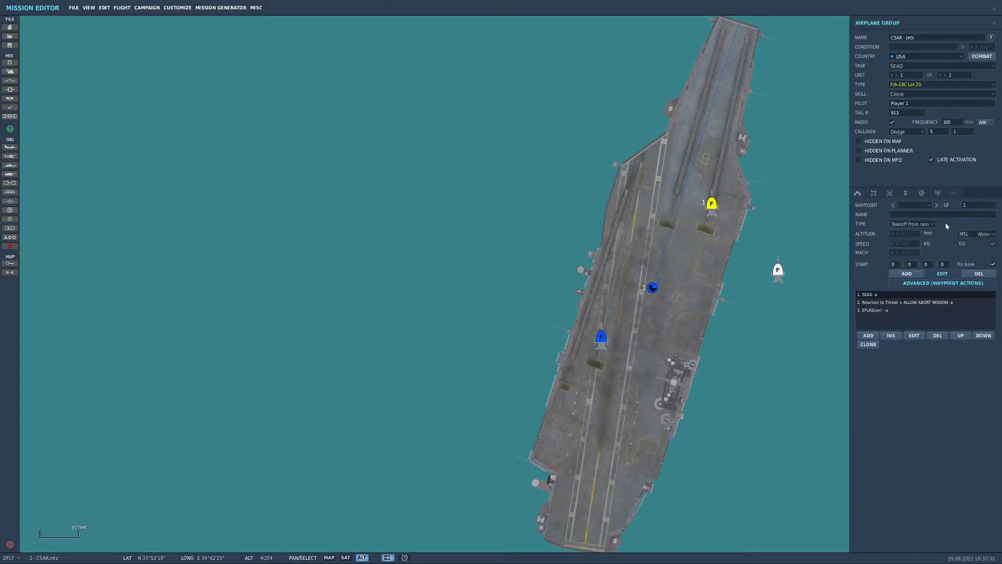
{"action": "left_click", "coordinate": [594, 184]}
{"action": "left_click", "coordinate": [712, 204]}
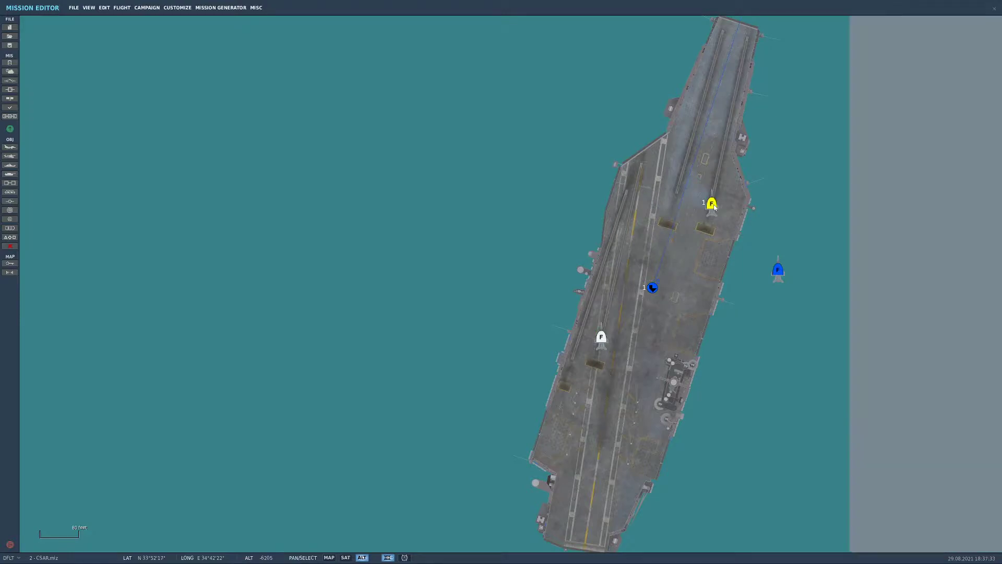
{"action": "scroll", "coordinate": [778, 220], "scroll_direction": "down", "scroll_amount": 2}
{"action": "left_click", "coordinate": [907, 274]}
{"action": "scroll", "coordinate": [818, 208], "scroll_direction": "down", "scroll_amount": 8}
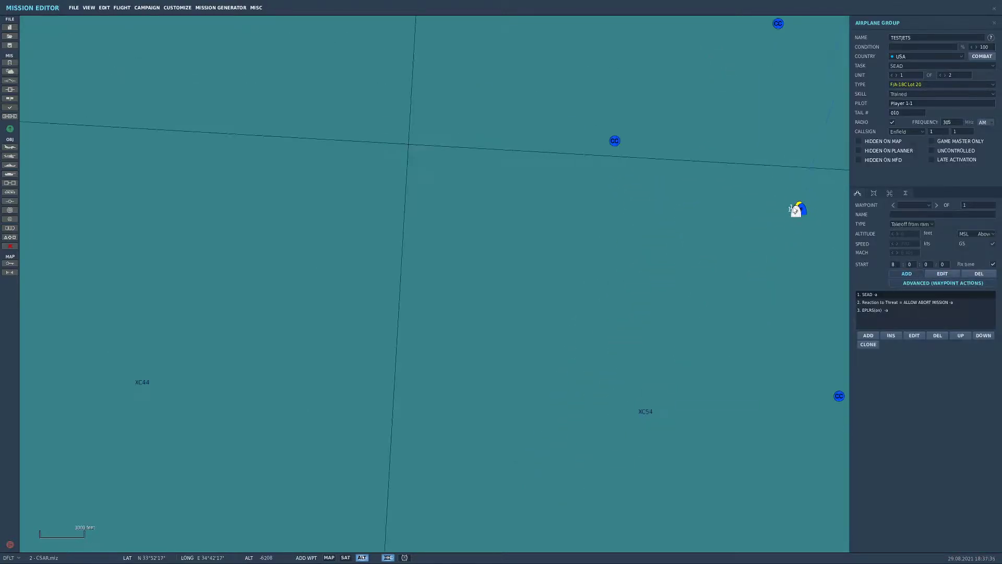
{"action": "scroll", "coordinate": [731, 283], "scroll_direction": "down", "scroll_amount": 4}
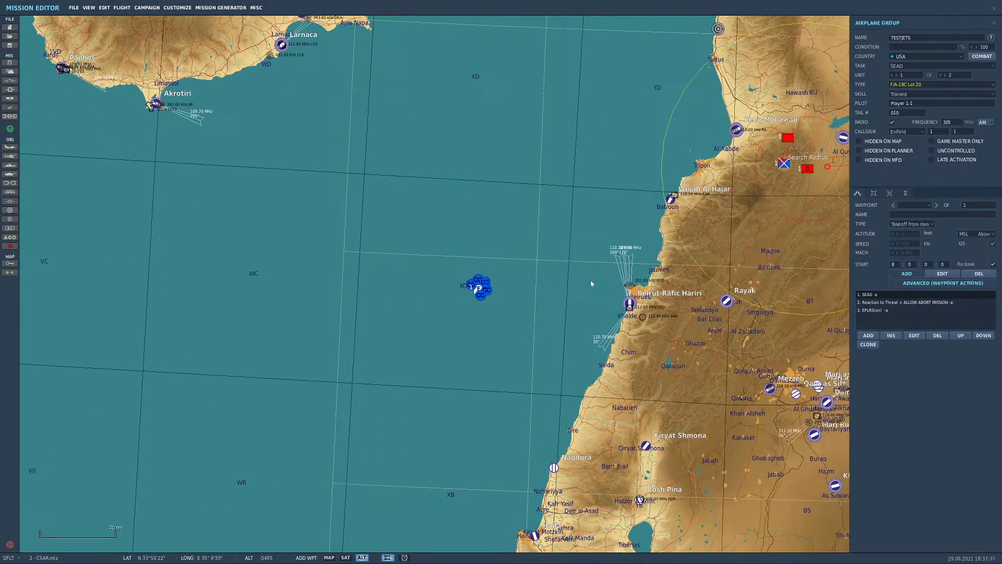
{"action": "left_click", "coordinate": [758, 151]}
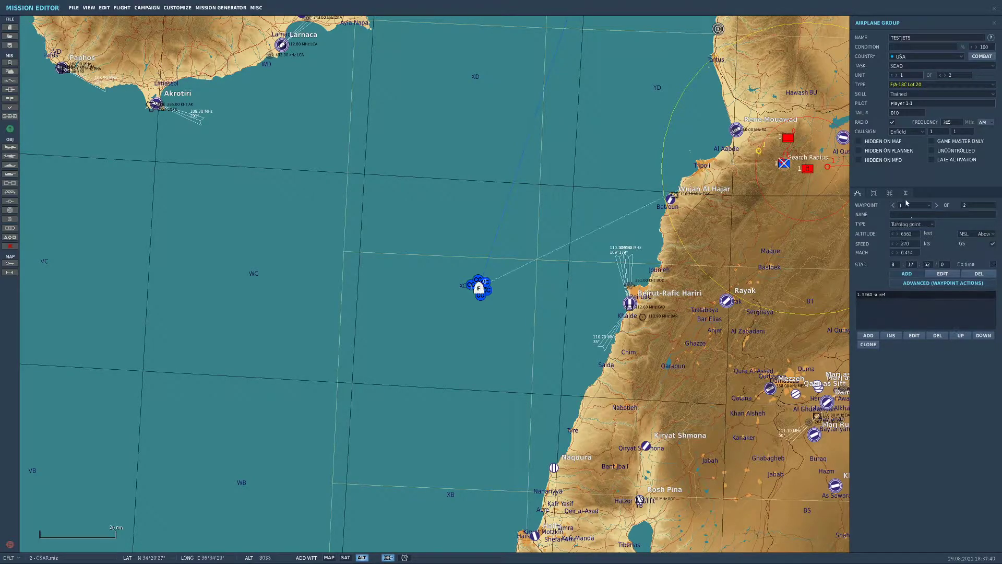
Check the TESTJETS paint and loadout, and save the mission
{"action": "left_click", "coordinate": [873, 192]}
{"action": "left_click", "coordinate": [74, 7]}
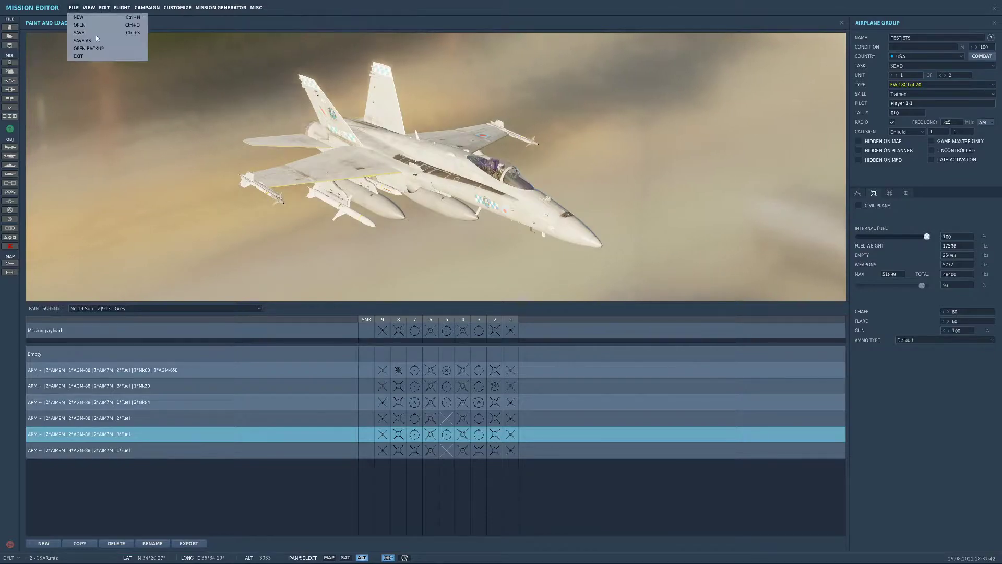
{"action": "left_click", "coordinate": [81, 33]}
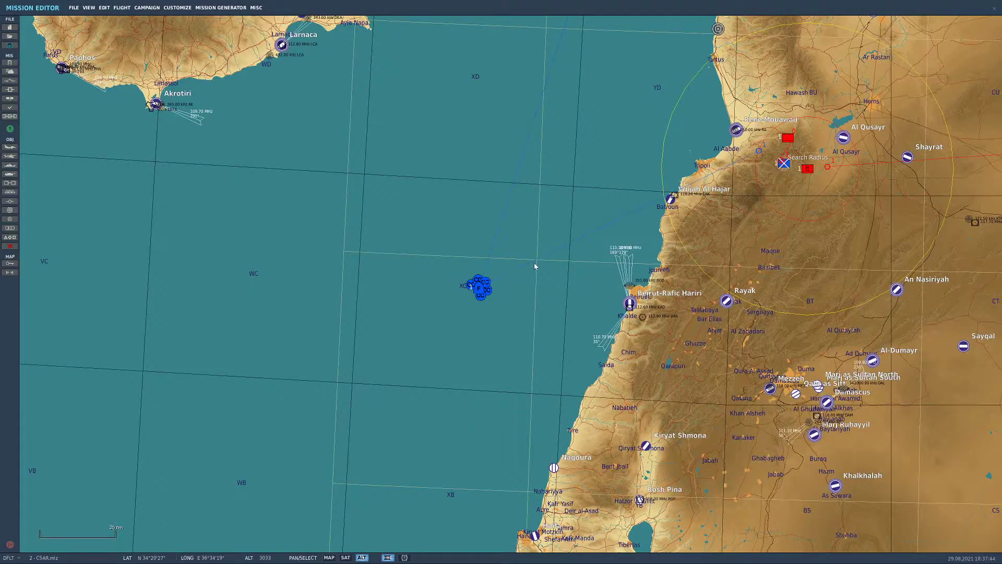
Examine the mission map from the carrier strike group across the Search Radius zone to Tiyas airbase
{"action": "scroll", "coordinate": [496, 289], "scroll_direction": "down", "scroll_amount": 4}
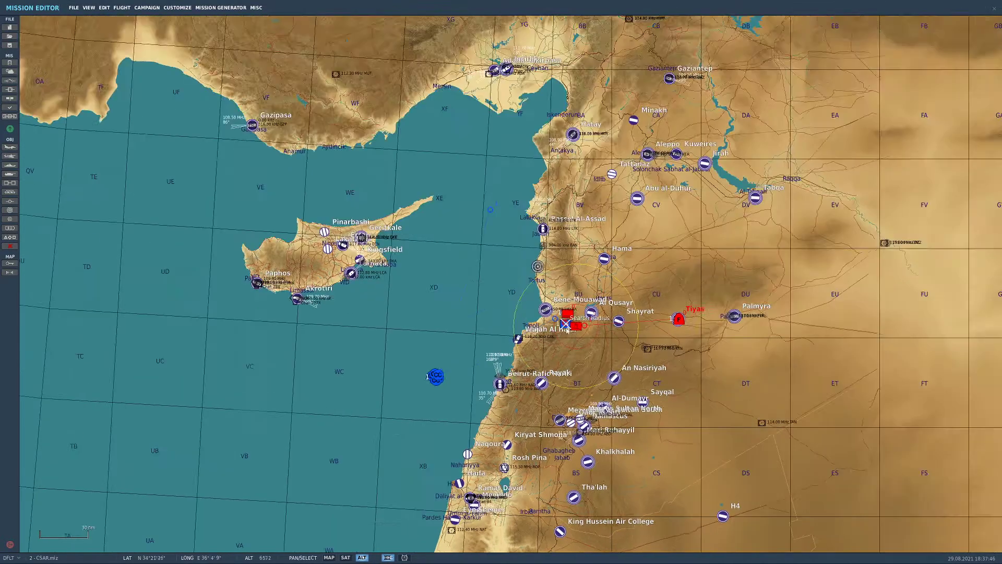
{"action": "scroll", "coordinate": [603, 334], "scroll_direction": "up", "scroll_amount": 6}
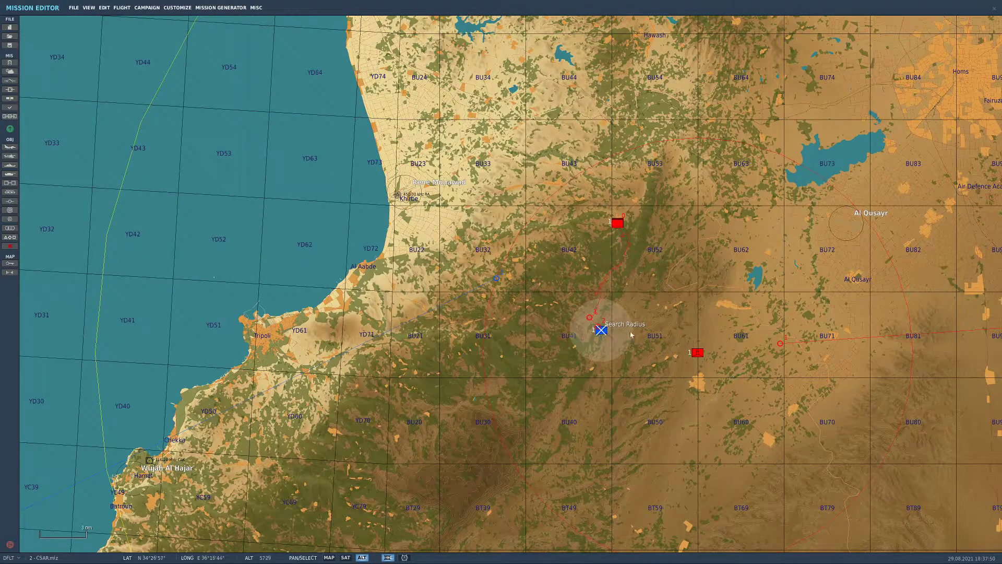
{"action": "right_click_drag", "start_coordinate": [598, 331], "coordinate": [523, 323]}
{"action": "scroll", "coordinate": [570, 350], "scroll_direction": "down", "scroll_amount": 3}
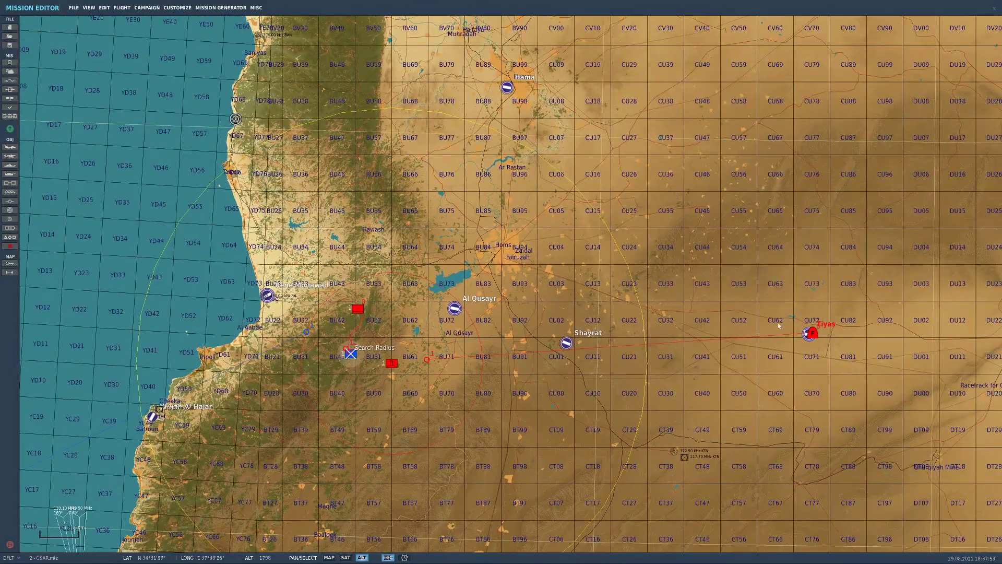
{"action": "right_click_drag", "start_coordinate": [365, 334], "coordinate": [888, 275]}
{"action": "scroll", "coordinate": [887, 276], "scroll_direction": "down", "scroll_amount": 2}
{"action": "scroll", "coordinate": [626, 399], "scroll_direction": "up", "scroll_amount": 3}
{"action": "scroll", "coordinate": [517, 417], "scroll_direction": "up", "scroll_amount": 5}
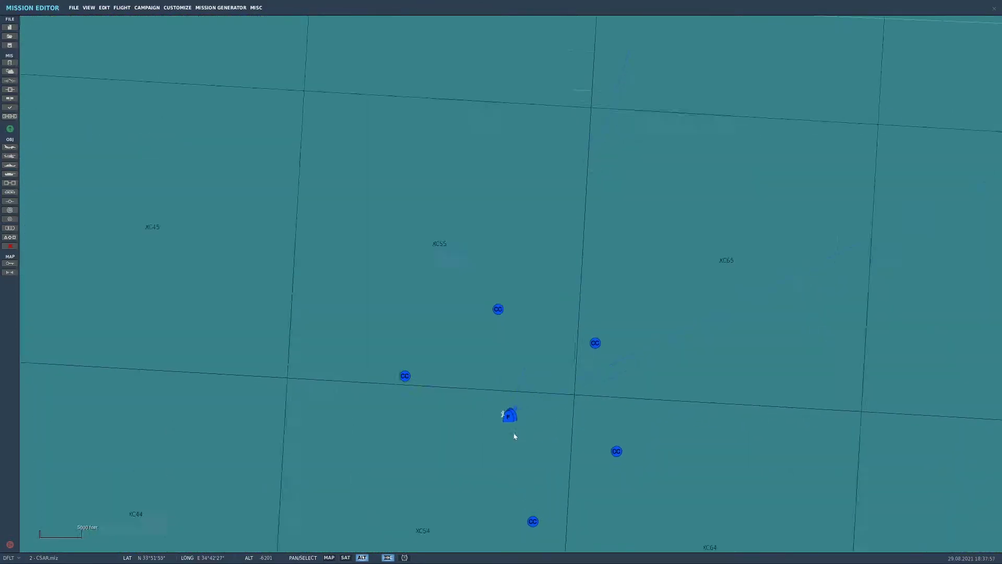
{"action": "scroll", "coordinate": [585, 375], "scroll_direction": "up", "scroll_amount": 3}
{"action": "scroll", "coordinate": [604, 385], "scroll_direction": "down", "scroll_amount": 6}
{"action": "scroll", "coordinate": [362, 388], "scroll_direction": "down", "scroll_amount": 8}
{"action": "scroll", "coordinate": [334, 370], "scroll_direction": "up", "scroll_amount": 4}
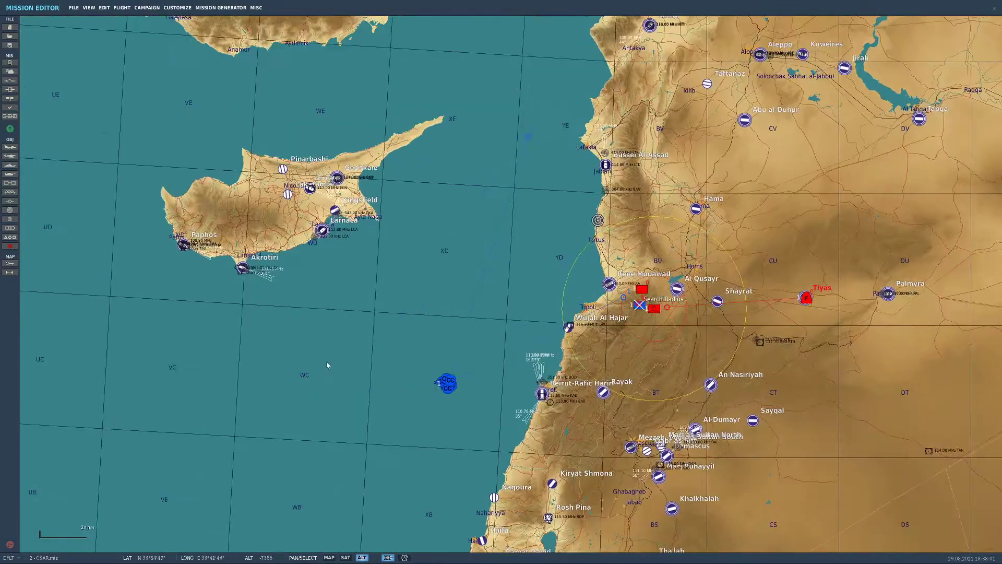
{"action": "scroll", "coordinate": [561, 361], "scroll_direction": "up", "scroll_amount": 3}
{"action": "right_click_drag", "start_coordinate": [818, 298], "coordinate": [717, 316]}
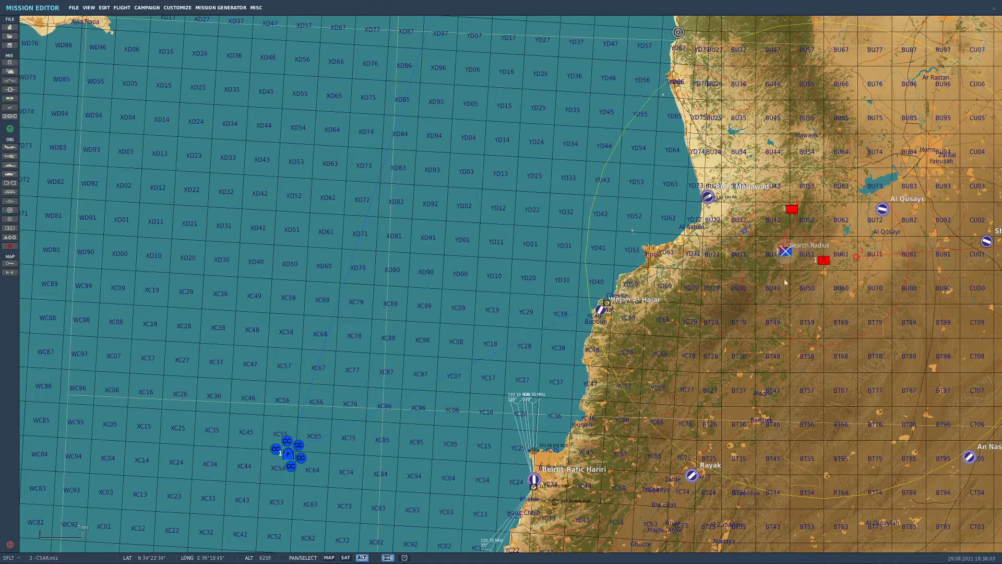
{"action": "scroll", "coordinate": [769, 287], "scroll_direction": "down", "scroll_amount": 4}
{"action": "scroll", "coordinate": [731, 327], "scroll_direction": "up", "scroll_amount": 7}
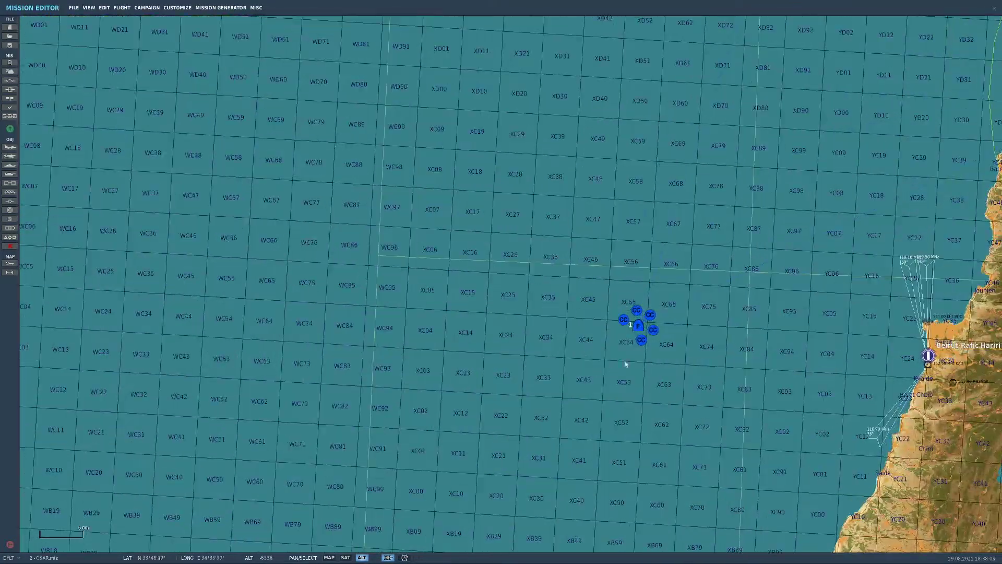
{"action": "scroll", "coordinate": [582, 299], "scroll_direction": "up", "scroll_amount": 5}
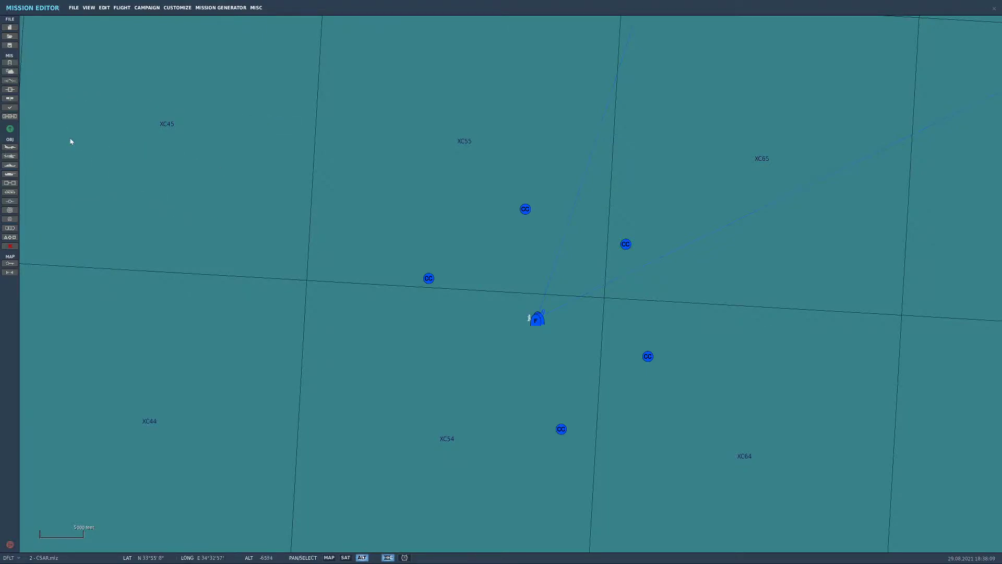
Place a new US airplane group over the carrier and name it Refuelling
{"action": "left_click", "coordinate": [10, 146]}
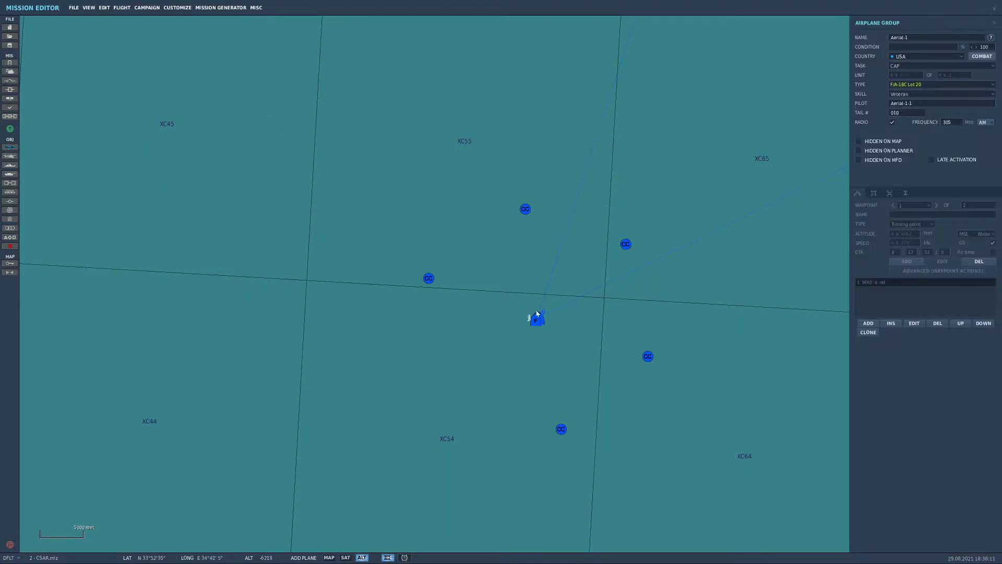
{"action": "scroll", "coordinate": [531, 310], "scroll_direction": "up", "scroll_amount": 10}
{"action": "left_click", "coordinate": [526, 281]}
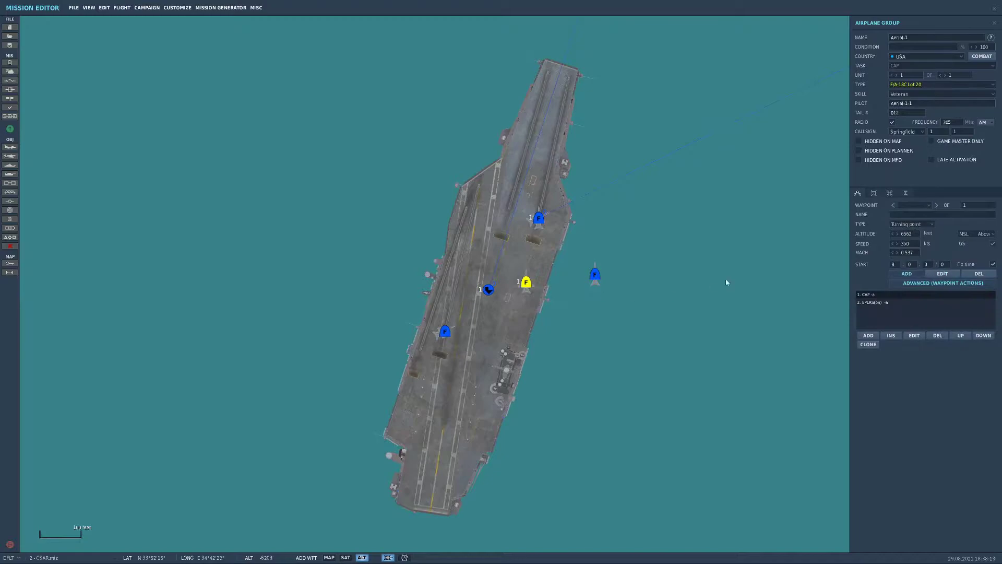
{"action": "left_click_drag", "start_coordinate": [921, 37], "coordinate": [835, 44]}
{"action": "type", "text": "Refuelling"}
Set the Refuelling group's aircraft type to S-3B Tanker
{"action": "left_click", "coordinate": [925, 84]}
{"action": "scroll", "coordinate": [949, 136], "scroll_direction": "down", "scroll_amount": 10}
{"action": "scroll", "coordinate": [950, 141], "scroll_direction": "up", "scroll_amount": 15}
{"action": "scroll", "coordinate": [952, 142], "scroll_direction": "up", "scroll_amount": 6}
{"action": "scroll", "coordinate": [942, 141], "scroll_direction": "down", "scroll_amount": 2}
{"action": "scroll", "coordinate": [943, 143], "scroll_direction": "down", "scroll_amount": 15}
{"action": "scroll", "coordinate": [944, 142], "scroll_direction": "down", "scroll_amount": 9}
{"action": "scroll", "coordinate": [942, 138], "scroll_direction": "down", "scroll_amount": 3}
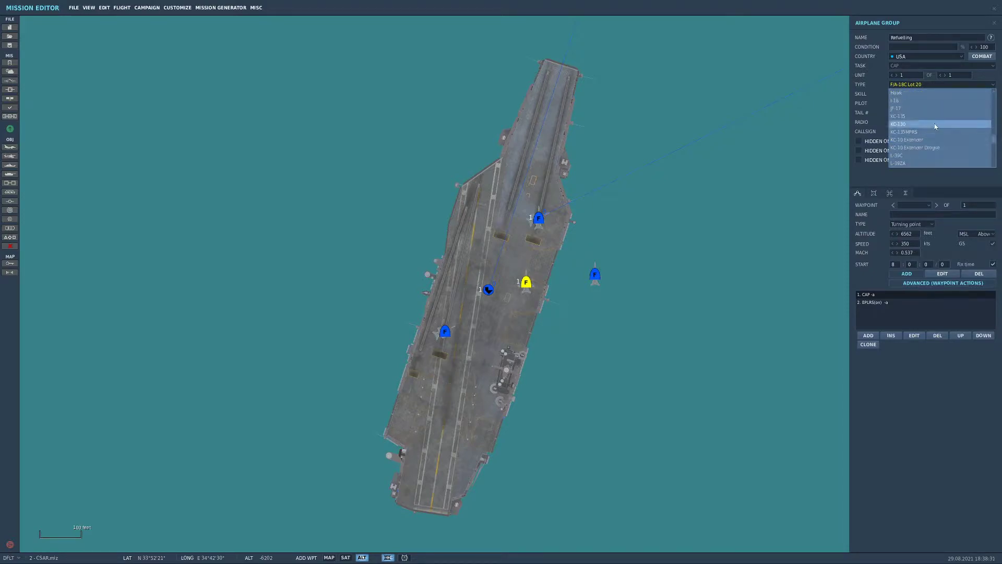
{"action": "scroll", "coordinate": [939, 138], "scroll_direction": "down", "scroll_amount": 6}
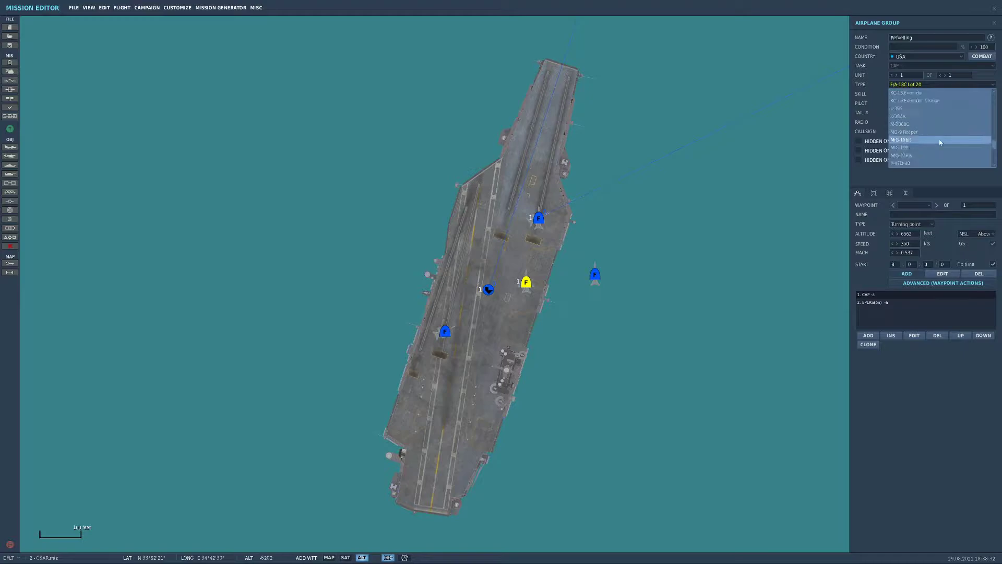
{"action": "scroll", "coordinate": [940, 143], "scroll_direction": "down", "scroll_amount": 5}
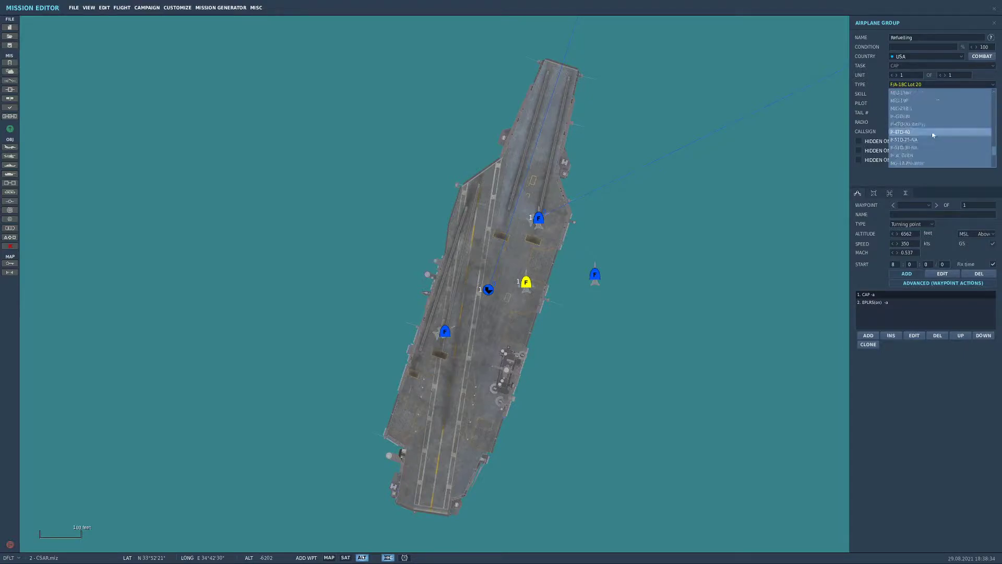
{"action": "left_click", "coordinate": [933, 155]}
Inspect the S-3B Tanker's 3D model, paint schemes and loadout
{"action": "left_click", "coordinate": [873, 193]}
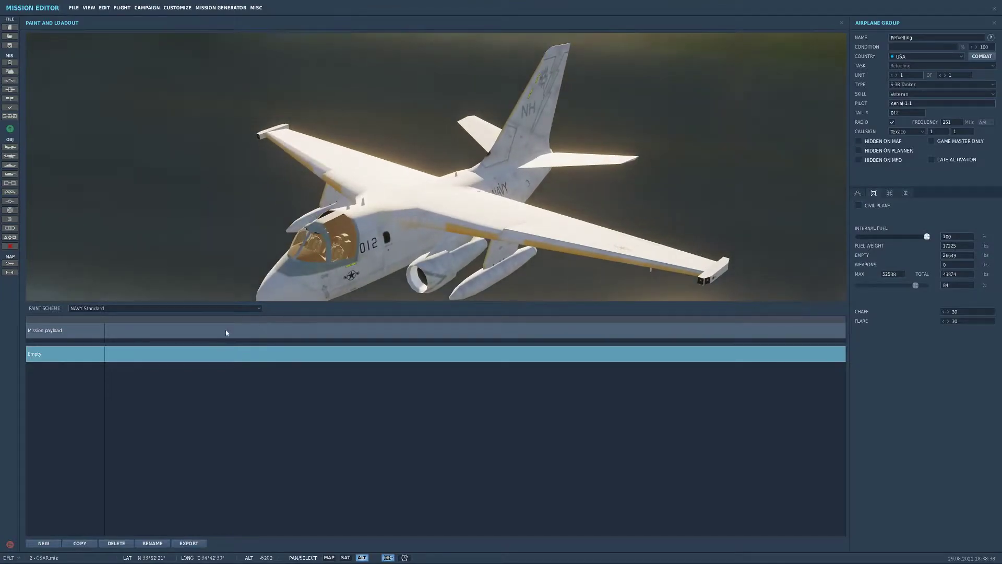
{"action": "left_click", "coordinate": [171, 309]}
{"action": "left_click", "coordinate": [170, 309]}
{"action": "mouse_move", "coordinate": [569, 246]}
{"action": "left_mouse_down"}
{"action": "mouse_move", "coordinate": [531, 181]}
{"action": "mouse_move", "coordinate": [461, 218]}
{"action": "mouse_move", "coordinate": [600, 257]}
{"action": "left_mouse_up"}
{"action": "left_click", "coordinate": [859, 194]}
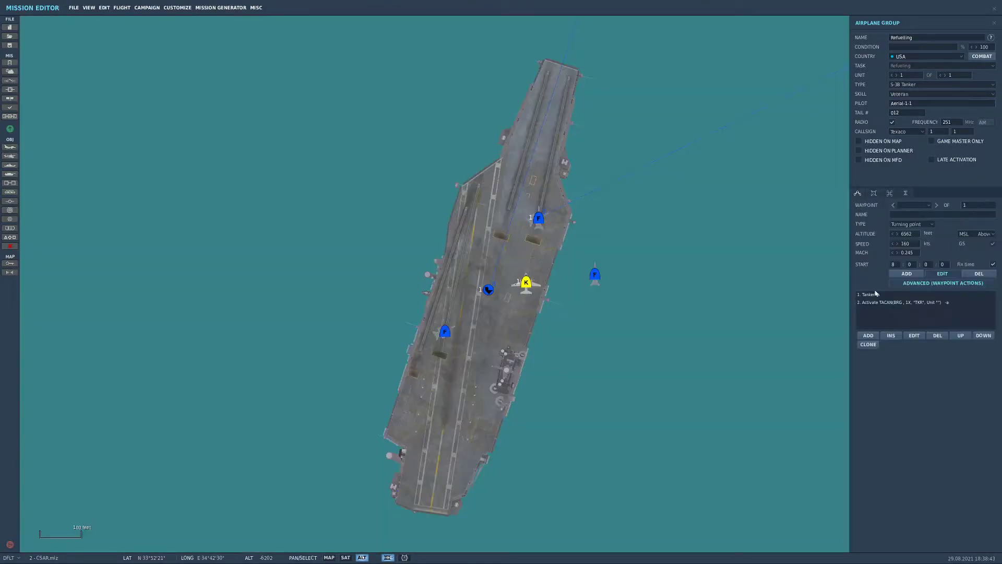
Move the tanker's start point off the carrier's side and set its altitude to 18000 feet and speed to 300 kts
{"action": "scroll", "coordinate": [524, 284], "scroll_direction": "down", "scroll_amount": 5}
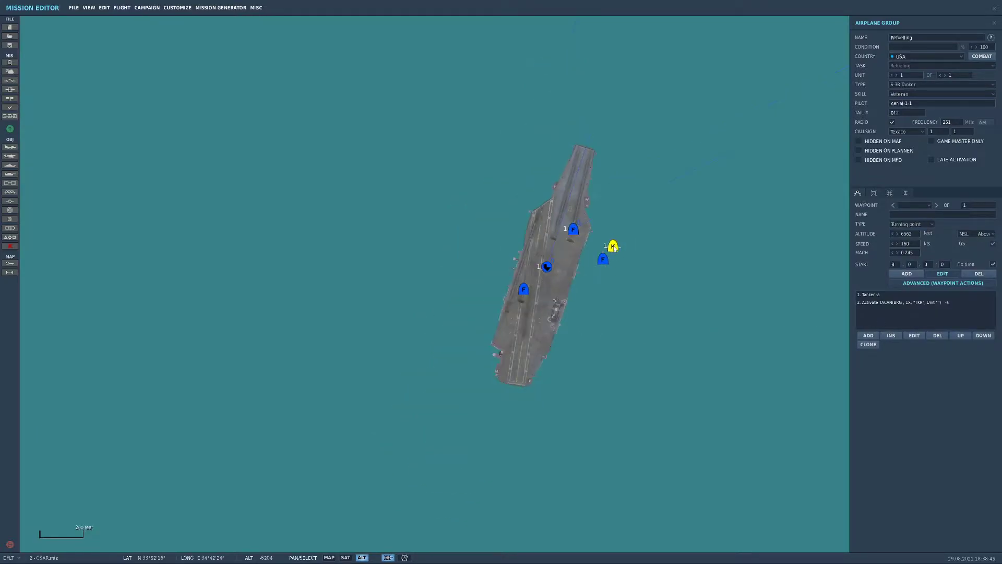
{"action": "type", "text": "18000"}
{"action": "double_click", "coordinate": [904, 244]}
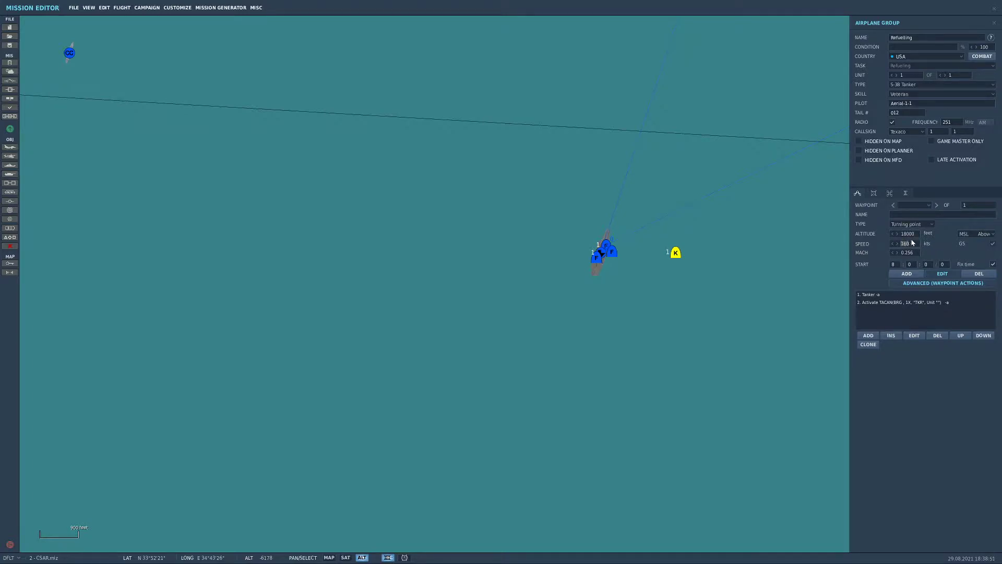
{"action": "type", "text": "300"}
Add three turning points to the tanker's route: two north of the carrier off the Tartus coast and one offshore near Beirut
{"action": "left_click", "coordinate": [907, 274]}
{"action": "scroll", "coordinate": [671, 290], "scroll_direction": "down", "scroll_amount": 10}
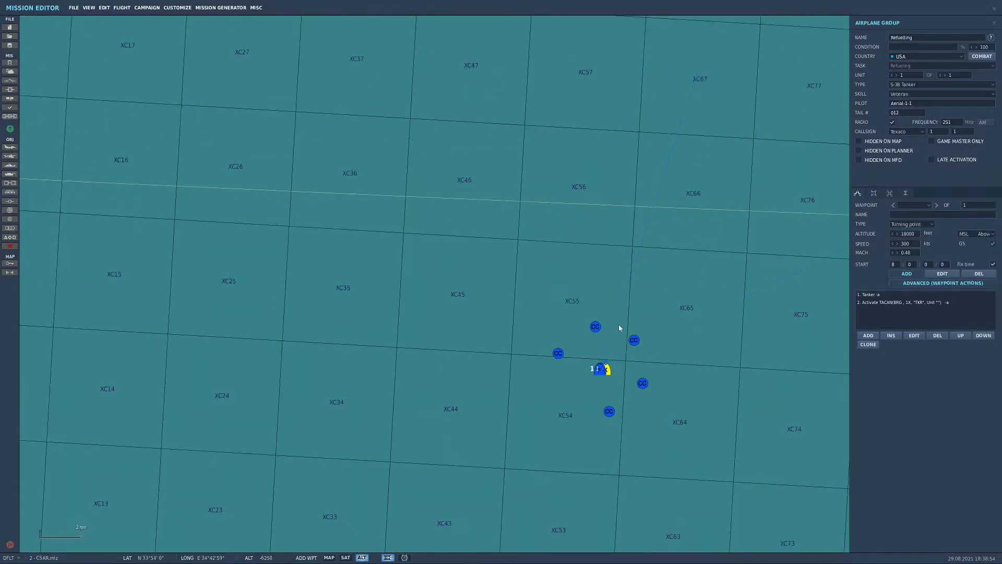
{"action": "scroll", "coordinate": [671, 290], "scroll_direction": "down", "scroll_amount": 3}
{"action": "left_click", "coordinate": [558, 272]}
{"action": "left_click", "coordinate": [618, 281]}
{"action": "left_click", "coordinate": [560, 412]}
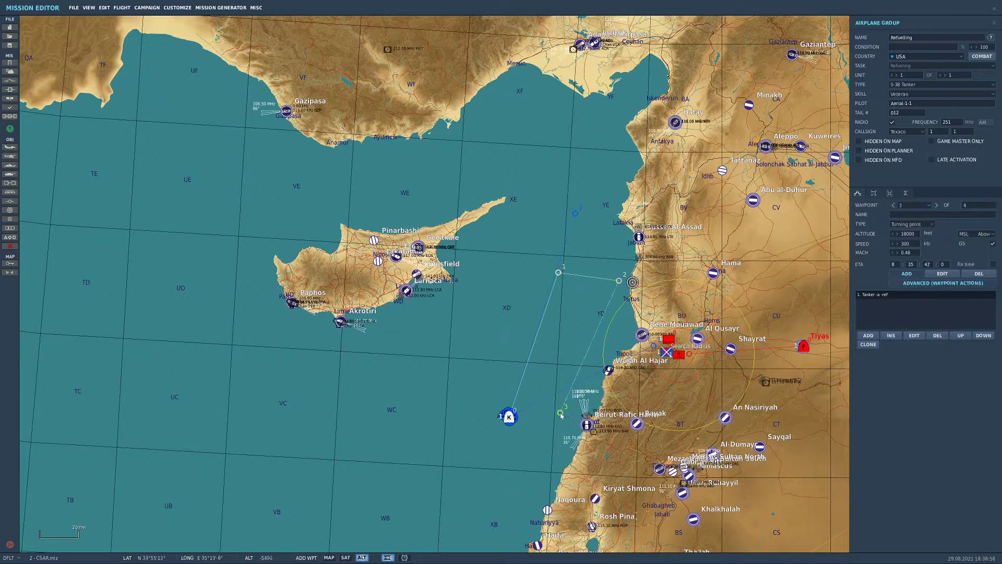
Move the tanker's waypoint 3 slightly southeast, closer to the coast at Beirut
{"action": "left_click", "coordinate": [942, 273]}
{"action": "left_click", "coordinate": [563, 414]}
{"action": "left_click_drag", "start_coordinate": [564, 417], "coordinate": [572, 429]}
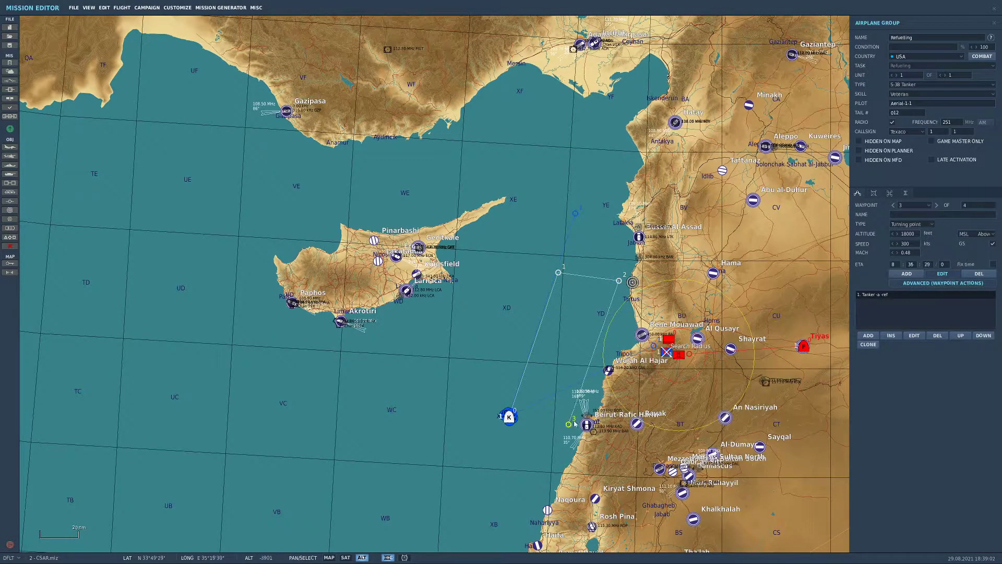
Add a Switch Waypoint command to the tanker's waypoint 3 and choose its destination waypoint
{"action": "left_click", "coordinate": [867, 335]}
{"action": "left_click", "coordinate": [754, 188]}
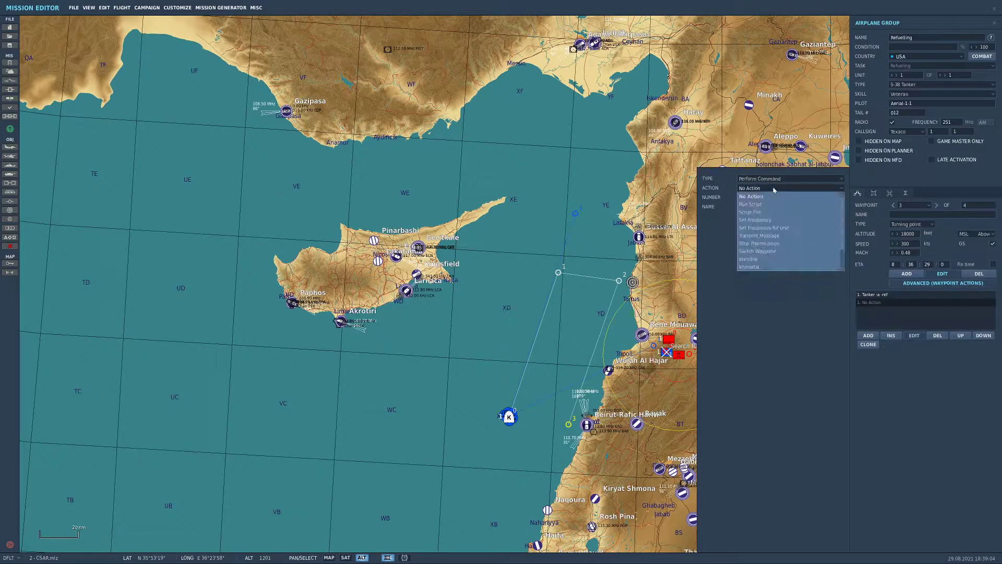
{"action": "scroll", "coordinate": [783, 219], "scroll_direction": "down", "scroll_amount": 3}
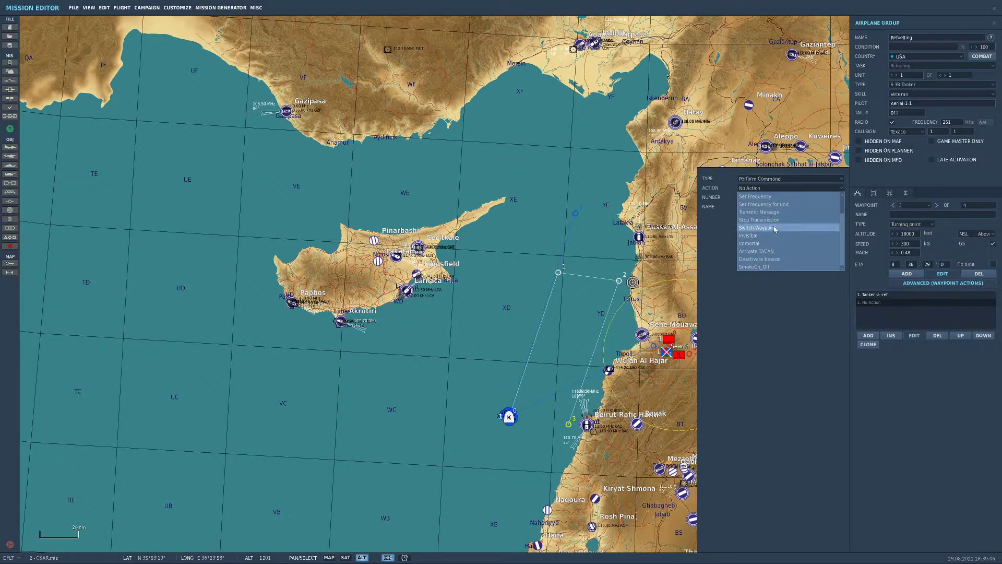
{"action": "left_click", "coordinate": [775, 228]}
{"action": "left_click", "coordinate": [763, 235]}
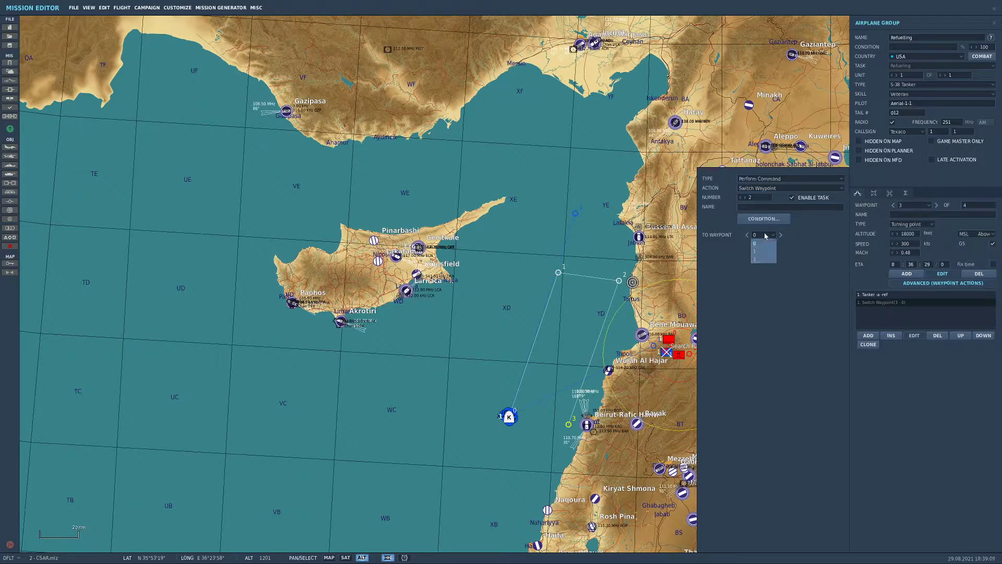
{"action": "left_click", "coordinate": [765, 251]}
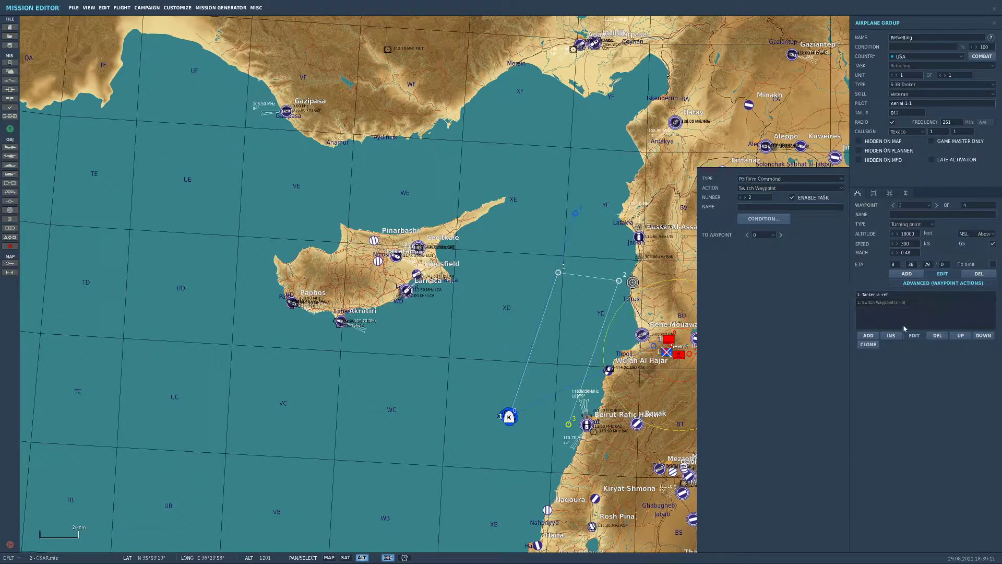
{"action": "left_click", "coordinate": [524, 383]}
{"action": "left_click_drag", "start_coordinate": [635, 496], "coordinate": [525, 447]}
{"action": "scroll", "coordinate": [525, 447], "scroll_direction": "up", "scroll_amount": 6}
{"action": "left_click_drag", "start_coordinate": [344, 238], "coordinate": [560, 411]}
{"action": "scroll", "coordinate": [561, 412], "scroll_direction": "down", "scroll_amount": 3}
{"action": "scroll", "coordinate": [560, 409], "scroll_direction": "down", "scroll_amount": 1}
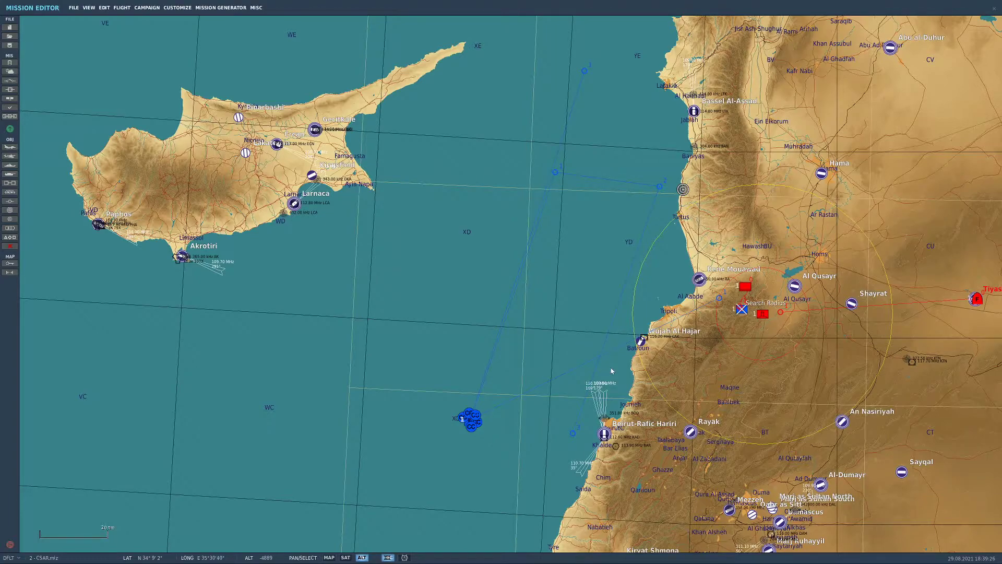
Set the tanker's waypoint 0 TACAN command to channel 7, mode Y, callsign TK, and assign it to unit Aerial-1-1
{"action": "left_click", "coordinate": [572, 433]}
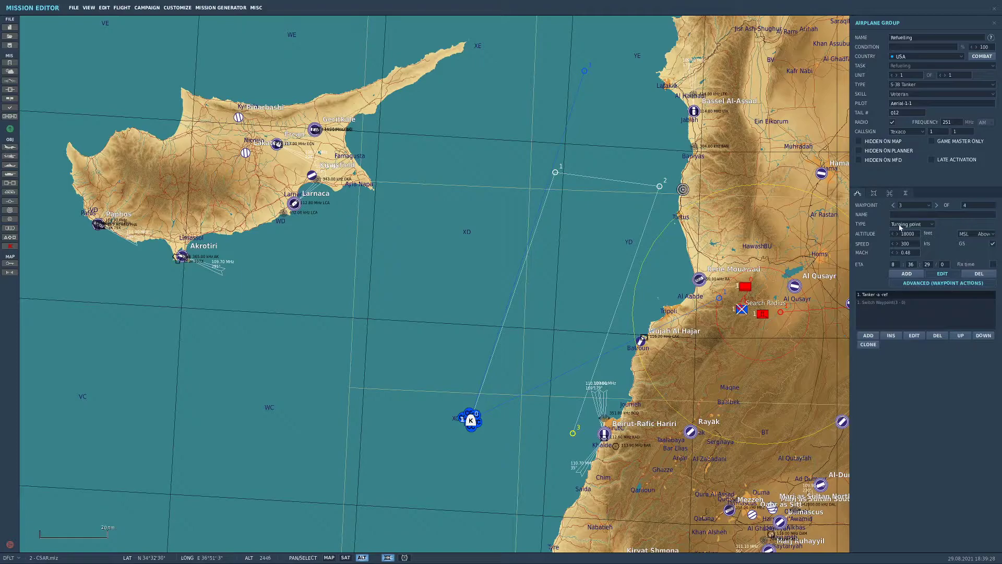
{"action": "left_click", "coordinate": [894, 205]}
{"action": "left_click", "coordinate": [893, 206]}
{"action": "left_click", "coordinate": [894, 206]}
{"action": "left_click", "coordinate": [886, 302]}
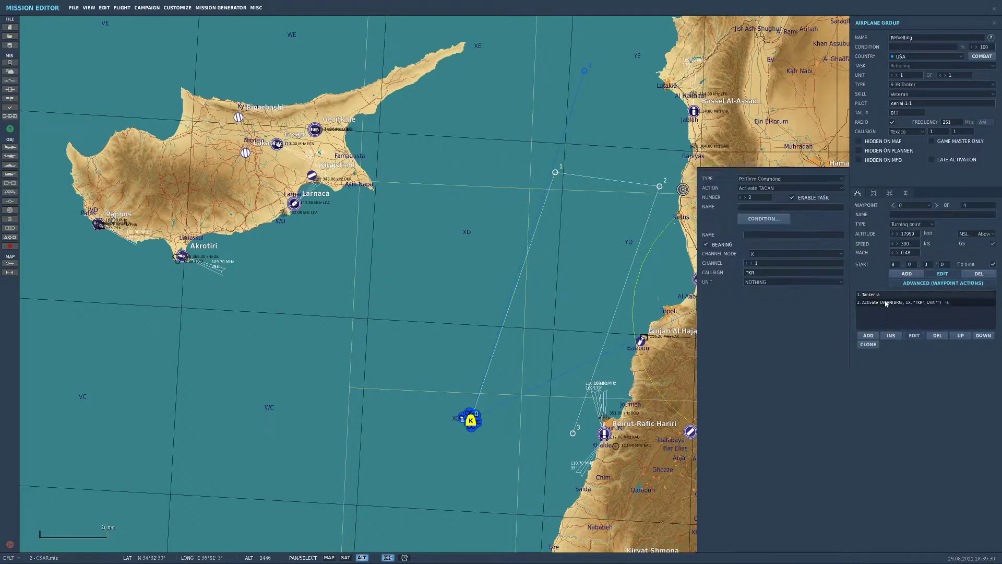
{"action": "left_click", "coordinate": [782, 254]}
{"action": "left_click", "coordinate": [774, 263]}
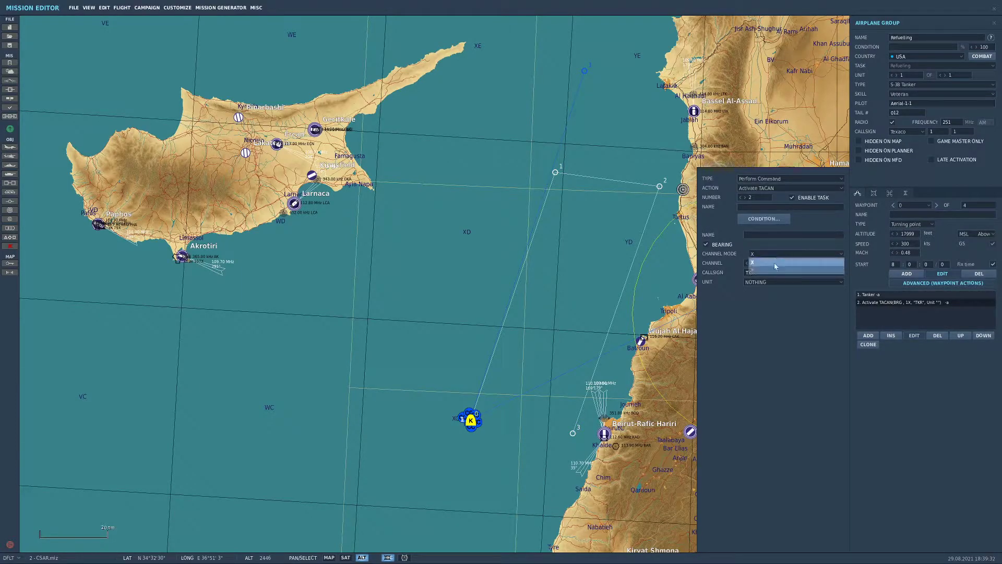
{"action": "key", "text": "Tab"}
{"action": "type", "text": "TK"}
{"action": "left_click", "coordinate": [781, 283]}
{"action": "left_click", "coordinate": [783, 298]}
Rename the tanker unit as Tanker A with tail number 69 and set its radio callsign to Shell 4-1
{"action": "left_click_drag", "start_coordinate": [922, 104], "coordinate": [790, 109]}
{"action": "key", "text": "BackSpace"}
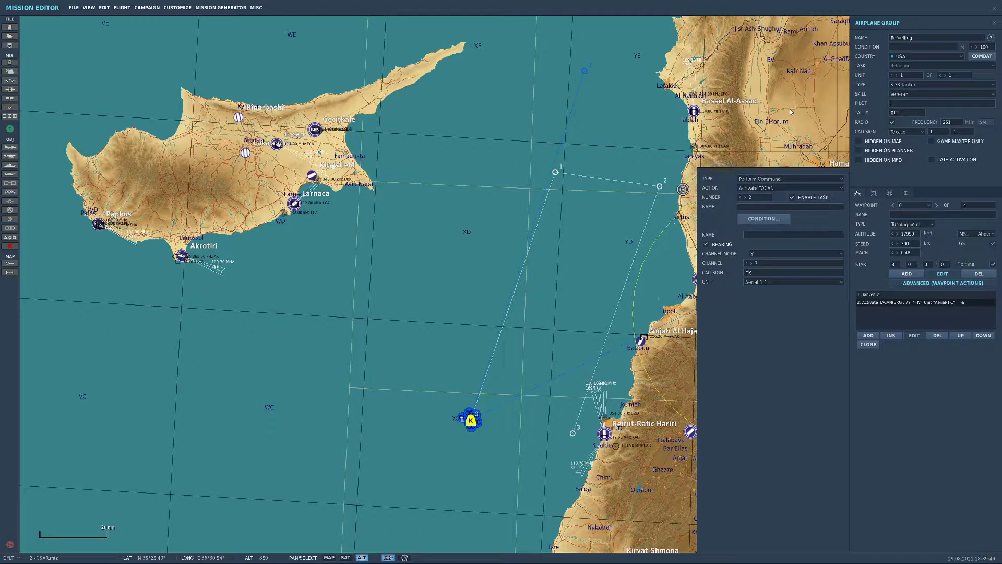
{"action": "type", "text": "Tanker A"}
{"action": "left_click", "coordinate": [903, 114]}
{"action": "type", "text": "69"}
{"action": "left_click", "coordinate": [908, 132]}
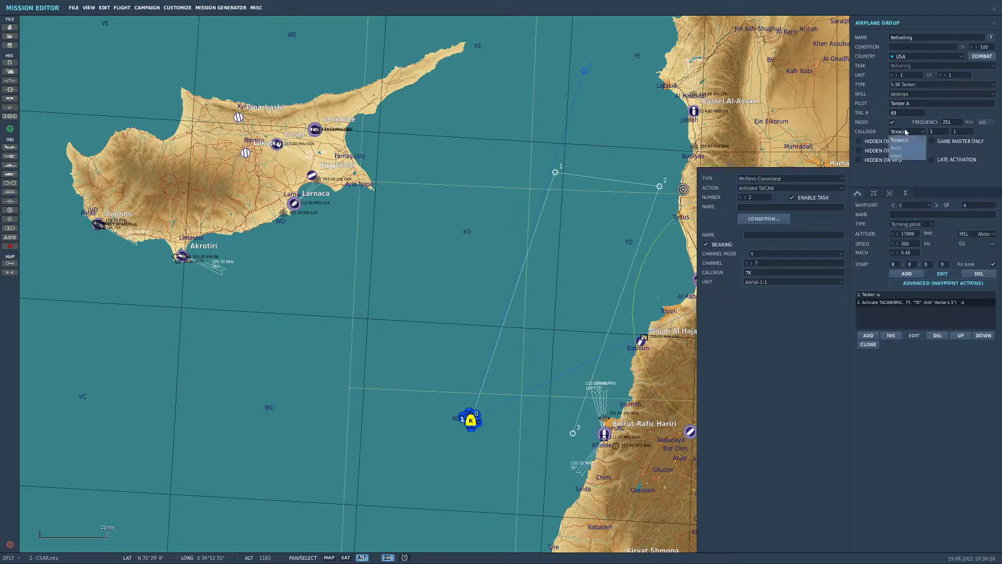
{"action": "left_click", "coordinate": [916, 156]}
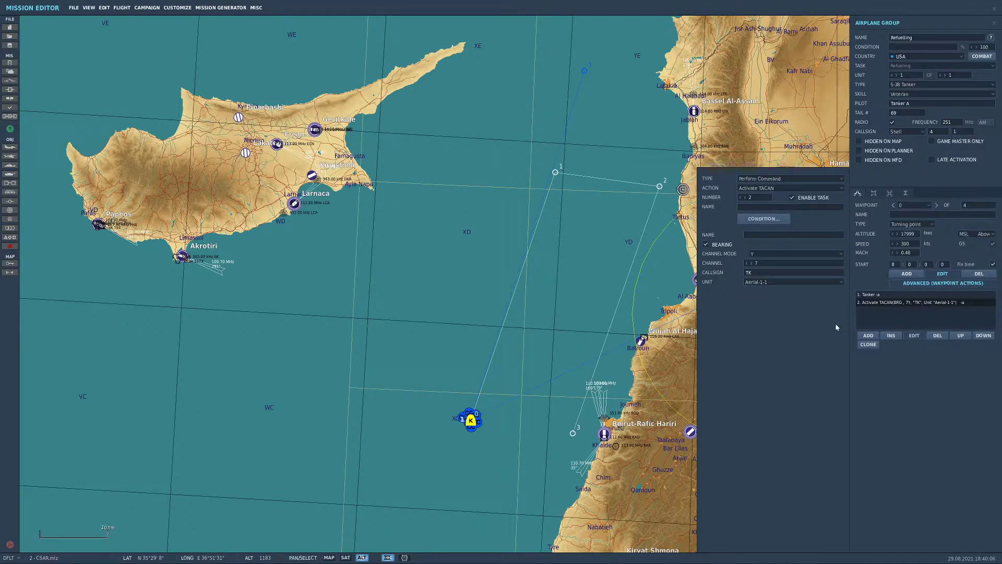
Move the tanker's waypoint 3 slightly south and name waypoints 3, 2 and 1 as Point 3, Point 2 and Point 1
{"action": "left_click", "coordinate": [575, 438]}
{"action": "left_click_drag", "start_coordinate": [573, 434], "coordinate": [572, 444]}
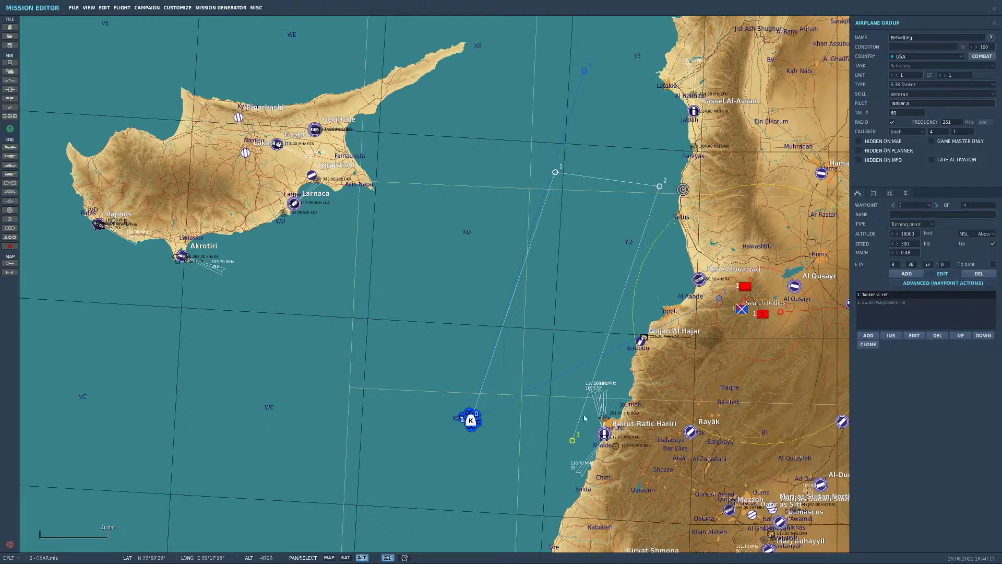
{"action": "left_click", "coordinate": [926, 215]}
{"action": "type", "text": "Poin"}
{"action": "key", "text": "Return"}
{"action": "key", "text": "ctrl+c"}
{"action": "left_click", "coordinate": [893, 205]}
{"action": "left_click", "coordinate": [893, 205]}
{"action": "left_click", "coordinate": [910, 215]}
{"action": "key", "text": "ctrl+v"}
{"action": "left_click", "coordinate": [554, 405]}
Name the tanker's starting waypoint at the carrier group Point 0
{"action": "scroll", "coordinate": [553, 405], "scroll_direction": "down", "scroll_amount": 3}
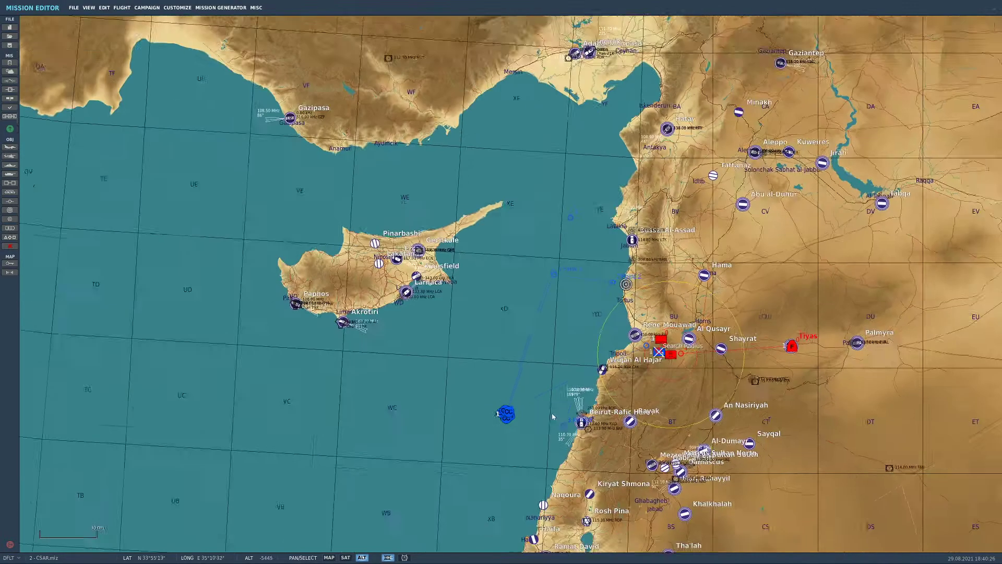
{"action": "scroll", "coordinate": [516, 426], "scroll_direction": "up", "scroll_amount": 3}
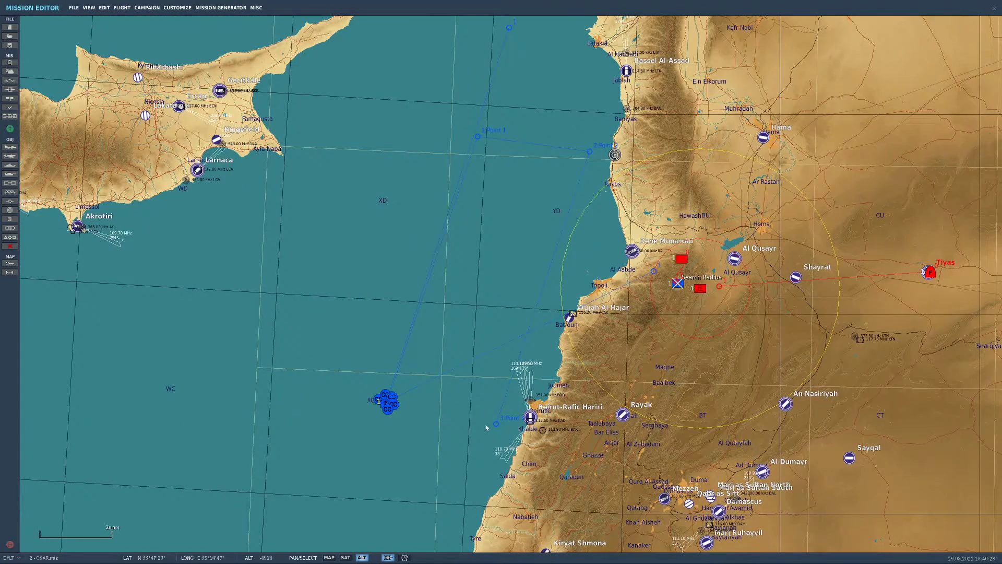
{"action": "left_click", "coordinate": [496, 424]}
{"action": "left_click", "coordinate": [894, 205]}
{"action": "left_click", "coordinate": [894, 205]}
{"action": "left_click", "coordinate": [893, 205]}
{"action": "left_click", "coordinate": [917, 214]}
{"action": "key", "text": "ctrl+v"}
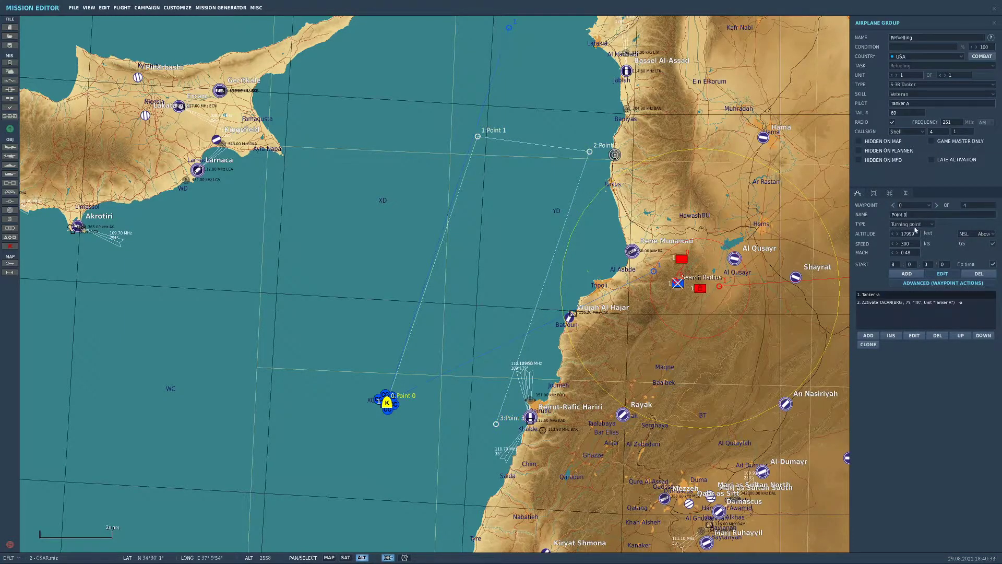
{"action": "left_click", "coordinate": [788, 304]}
Review the mission layout on the map, from the carrier group and tanker route to the search area and Tiyas airbase
{"action": "scroll", "coordinate": [783, 308], "scroll_direction": "down", "scroll_amount": 3}
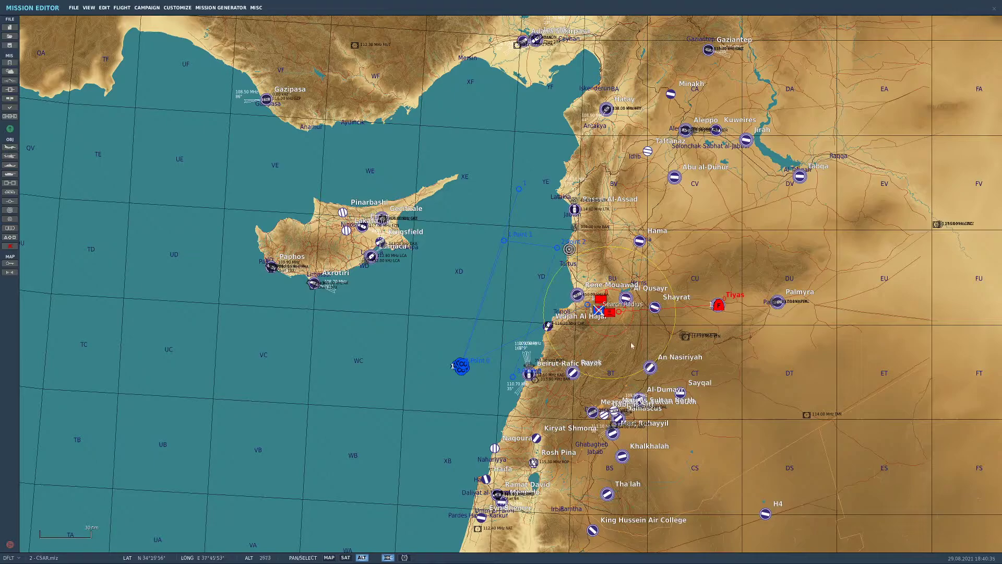
{"action": "scroll", "coordinate": [458, 375], "scroll_direction": "up", "scroll_amount": 10}
{"action": "scroll", "coordinate": [543, 349], "scroll_direction": "down", "scroll_amount": 5}
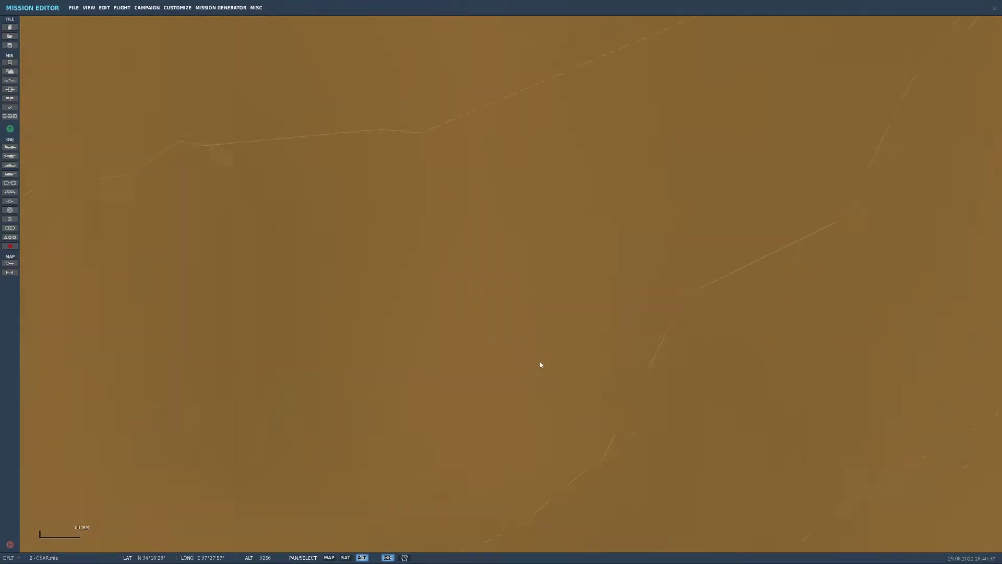
{"action": "scroll", "coordinate": [532, 337], "scroll_direction": "down", "scroll_amount": 10}
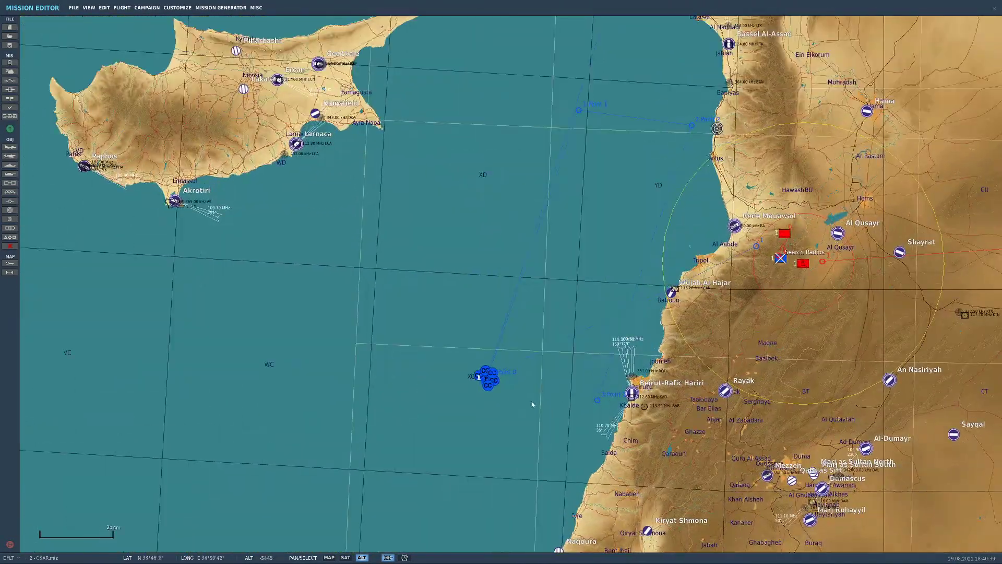
{"action": "scroll", "coordinate": [532, 405], "scroll_direction": "up", "scroll_amount": 2}
{"action": "left_click_drag", "start_coordinate": [653, 412], "coordinate": [650, 413]}
{"action": "left_click", "coordinate": [652, 368]}
{"action": "scroll", "coordinate": [652, 368], "scroll_direction": "down", "scroll_amount": 8}
{"action": "left_click_drag", "start_coordinate": [647, 339], "coordinate": [574, 376]}
{"action": "scroll", "coordinate": [576, 377], "scroll_direction": "up", "scroll_amount": 5}
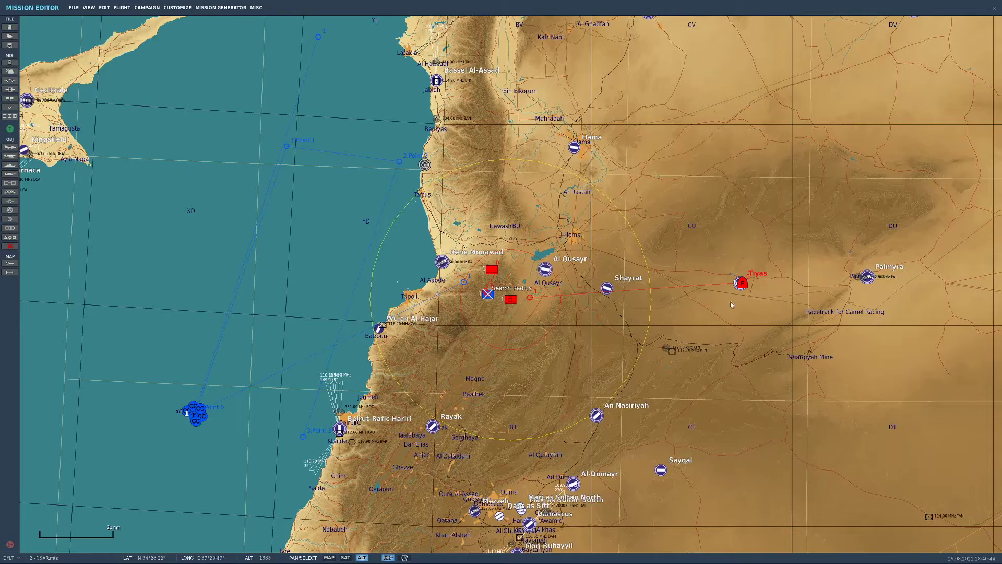
{"action": "scroll", "coordinate": [739, 301], "scroll_direction": "up", "scroll_amount": 3}
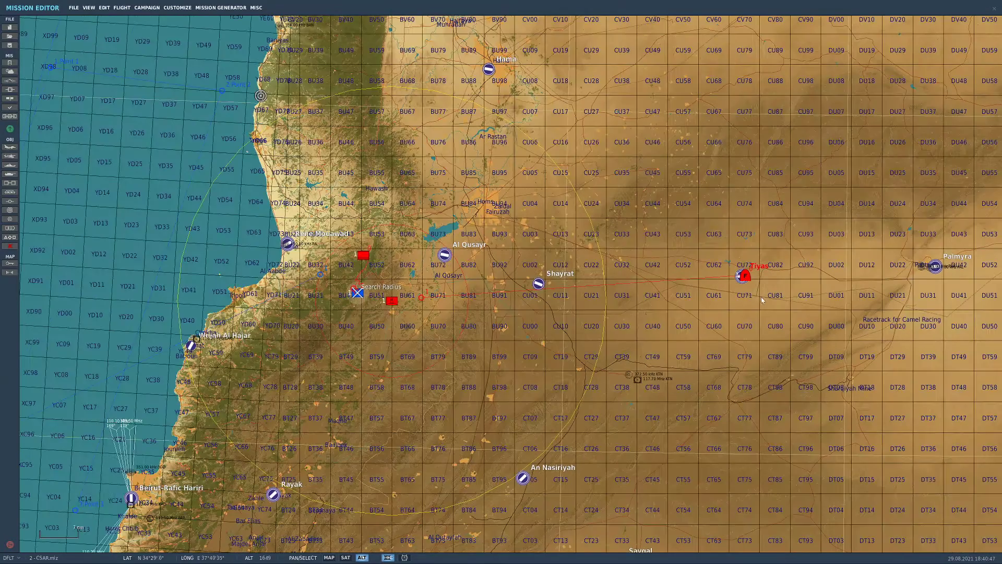
Place a USA UH-60A helicopter group beside the northernmost carrier in the offshore fleet and name it "CSAR - Helos"
{"action": "scroll", "coordinate": [726, 335], "scroll_direction": "down", "scroll_amount": 4}
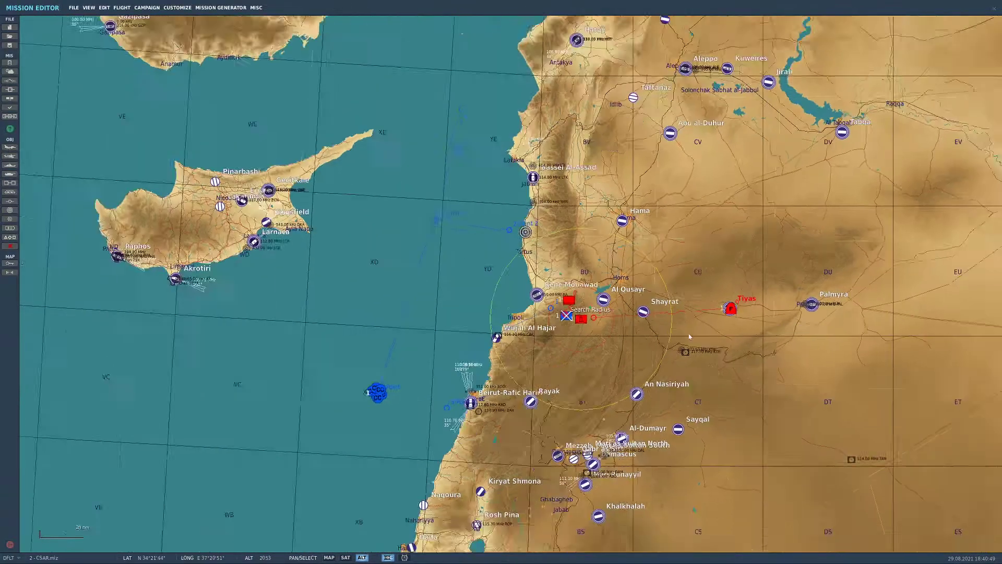
{"action": "scroll", "coordinate": [402, 399], "scroll_direction": "up", "scroll_amount": 6}
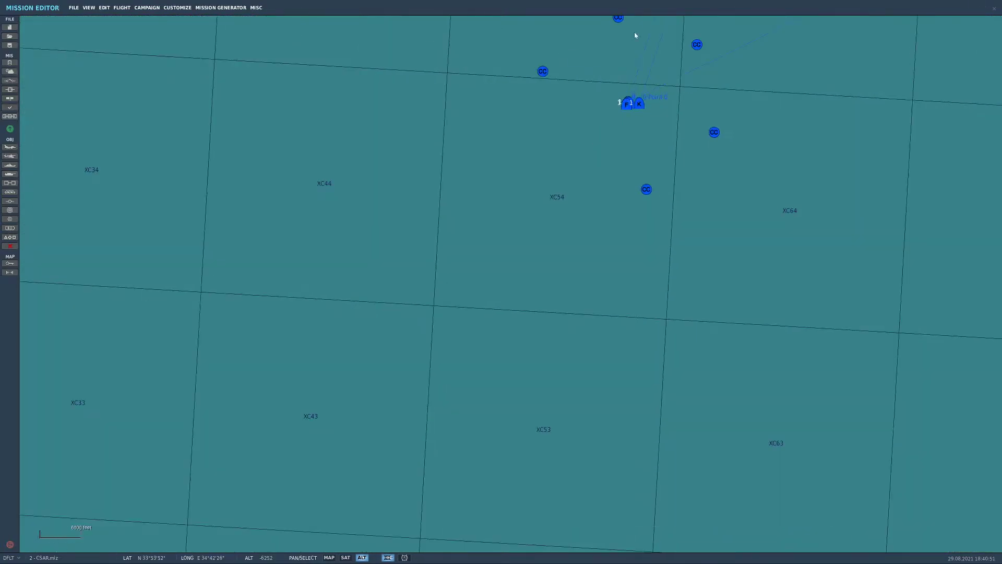
{"action": "scroll", "coordinate": [506, 258], "scroll_direction": "up", "scroll_amount": 8}
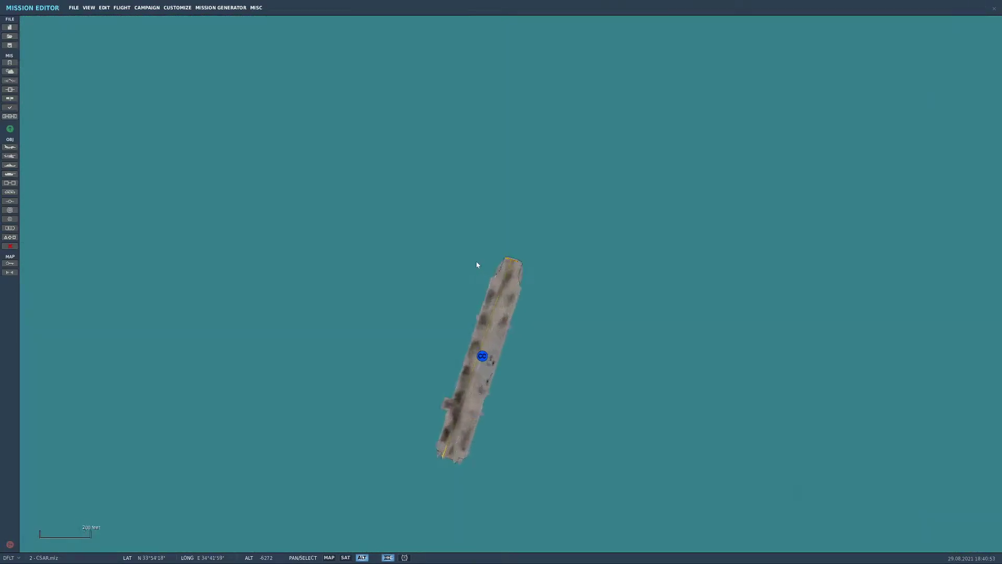
{"action": "scroll", "coordinate": [493, 355], "scroll_direction": "up", "scroll_amount": 2}
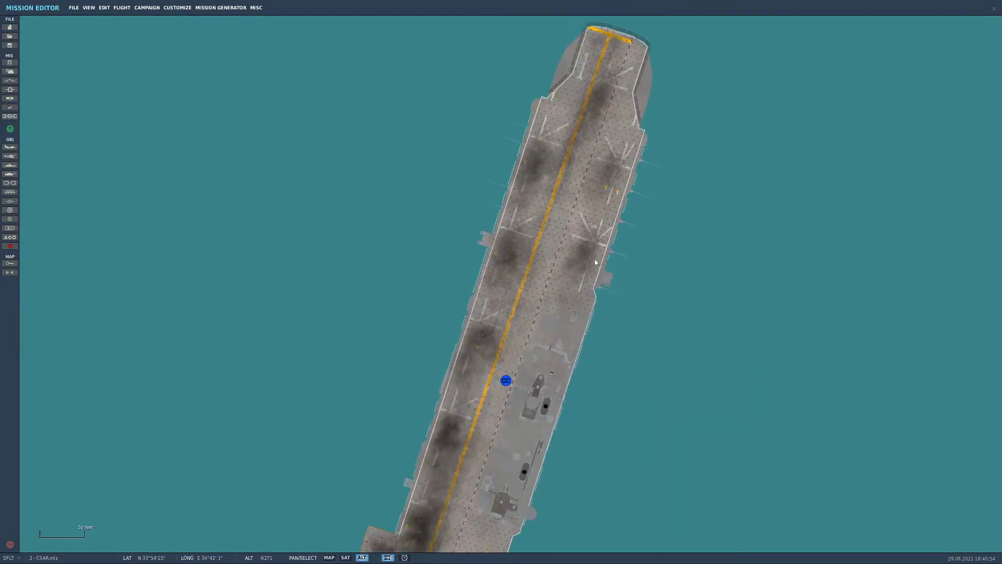
{"action": "left_click", "coordinate": [13, 162]}
{"action": "left_click", "coordinate": [458, 241]}
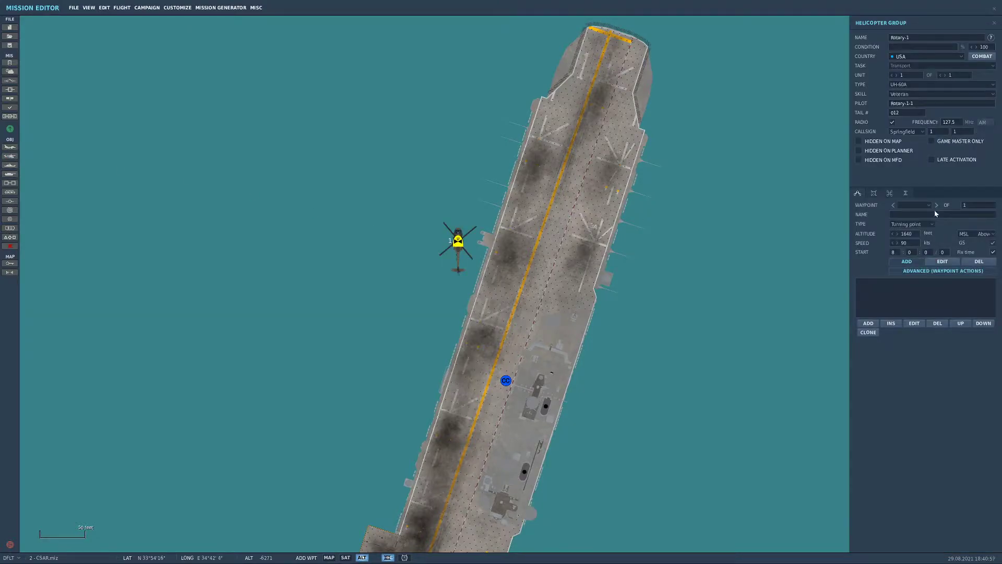
{"action": "type", "text": "SAR - Helos"}
{"action": "left_click", "coordinate": [917, 84]}
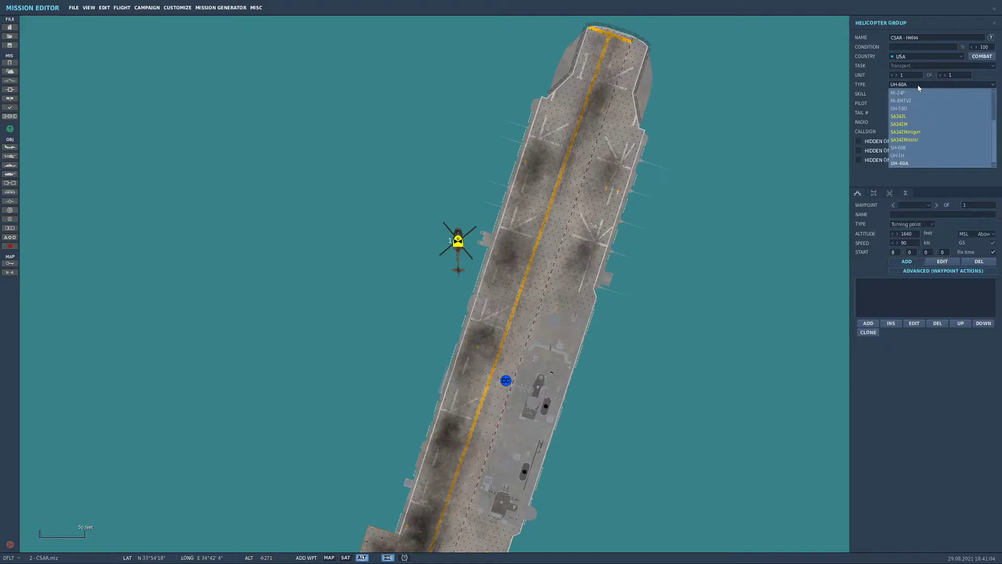
{"action": "left_click", "coordinate": [918, 85]}
Set the helicopter group to two units and name the pilots "CSAR Helo 1" and "CSAR Helo 2"
{"action": "left_click", "coordinate": [945, 75]}
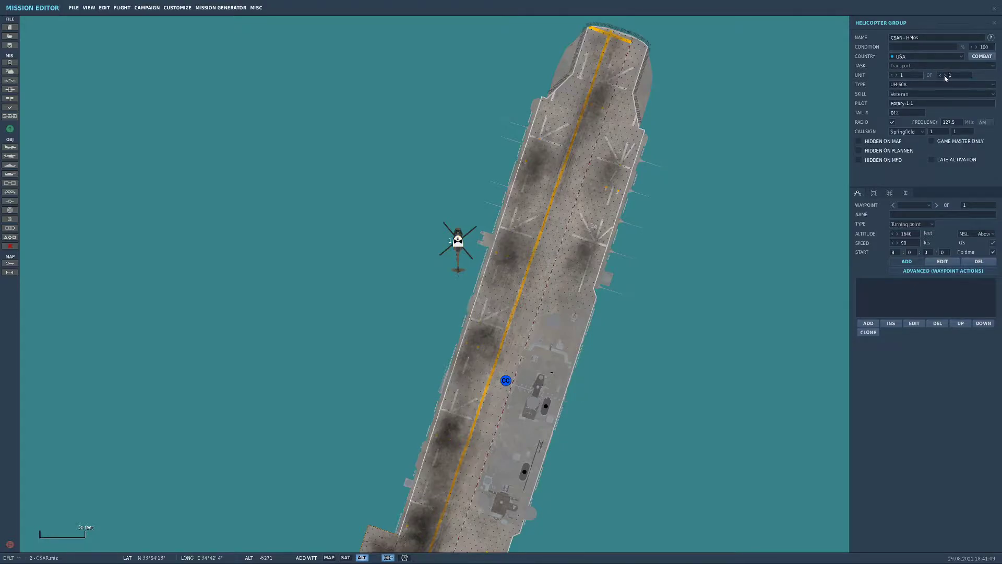
{"action": "left_click", "coordinate": [940, 75]}
{"action": "key", "text": "BackSpace"}
{"action": "left_click", "coordinate": [945, 75]}
{"action": "type", "text": "CSAR Helo 1"}
{"action": "key", "text": "BackSpace"}
{"action": "type", "text": "2"}
Set the tail number to 063 for the first helicopter and 078 for the second
{"action": "left_click", "coordinate": [892, 75]}
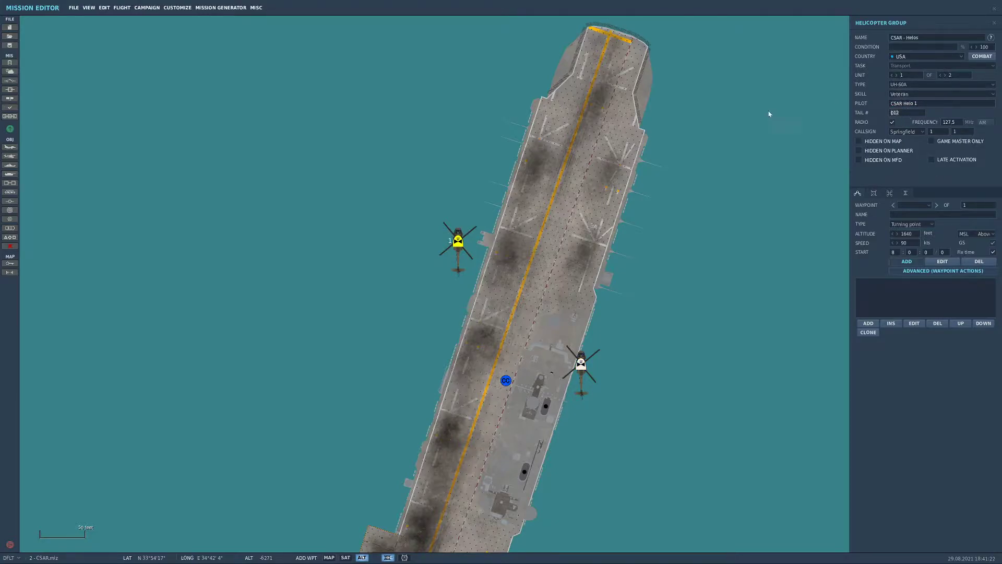
{"action": "type", "text": "0"}
{"action": "left_click", "coordinate": [896, 75]}
{"action": "type", "text": "78"}
Set the helicopter group's callsign to Pontiac with flight number 3
{"action": "left_click", "coordinate": [920, 131]}
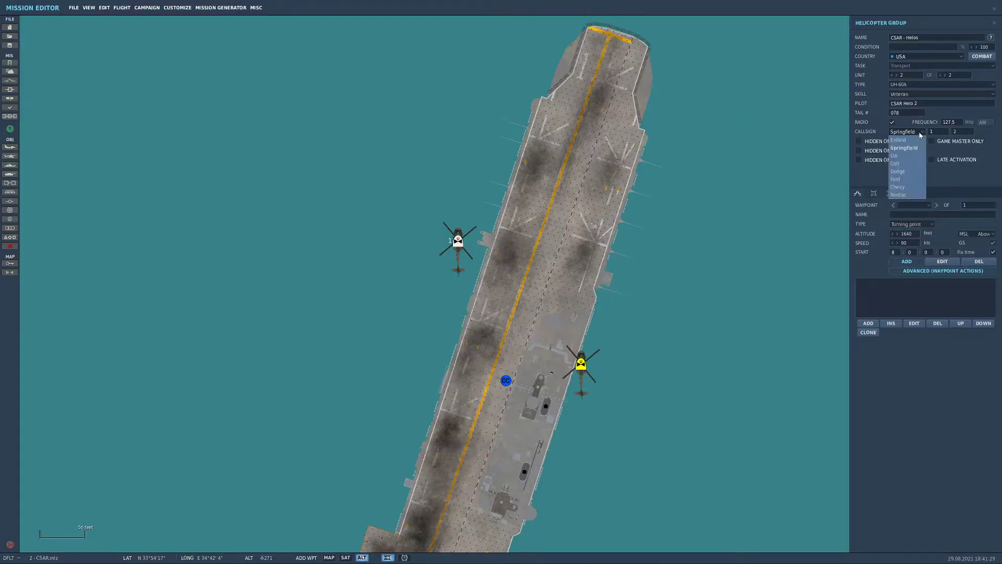
{"action": "left_click", "coordinate": [910, 194]}
{"action": "left_click_drag", "start_coordinate": [944, 131], "coordinate": [923, 133]}
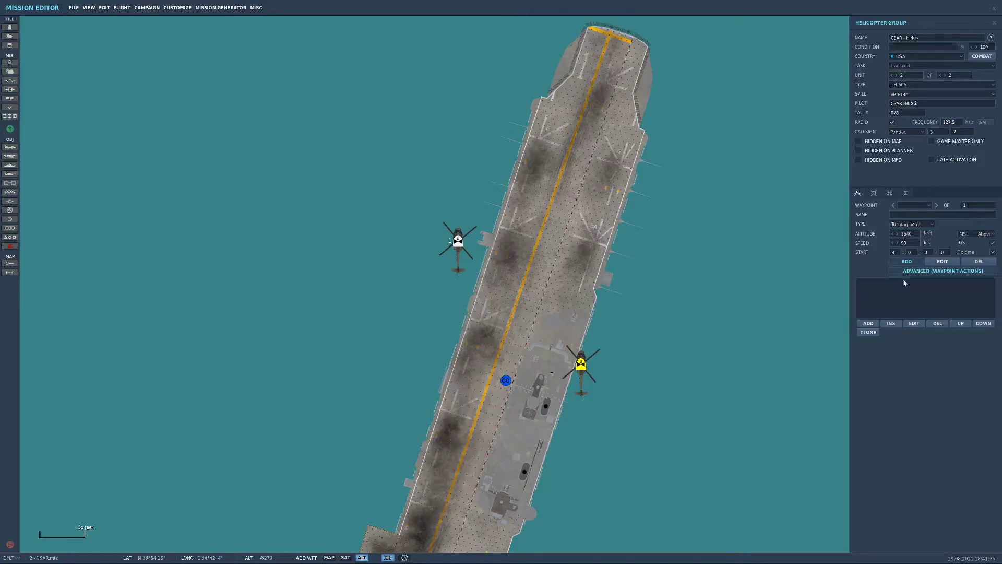
Set the helicopter group's starting waypoint to takeoff from ramp on the carrier
{"action": "scroll", "coordinate": [846, 307], "scroll_direction": "down", "scroll_amount": 10}
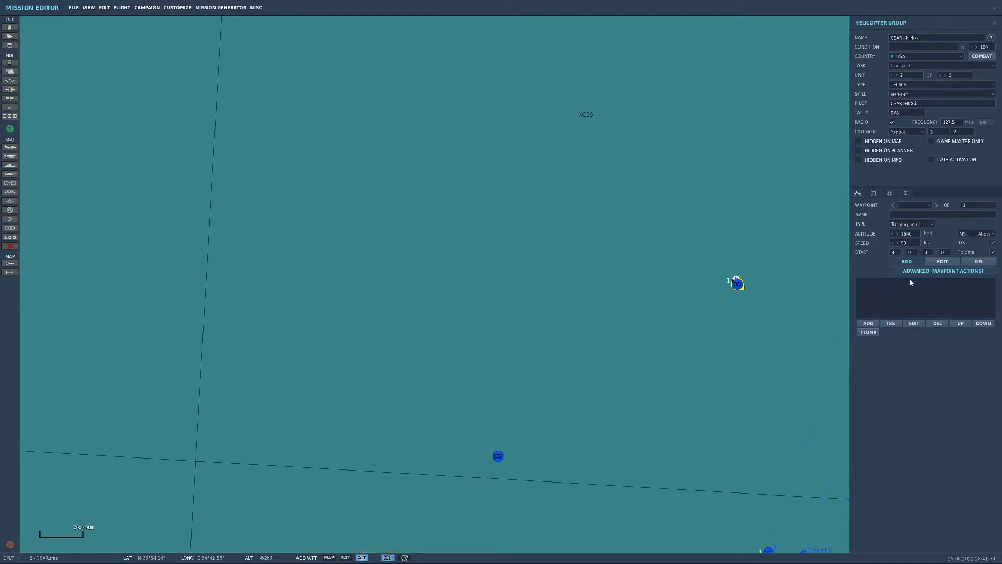
{"action": "left_click", "coordinate": [921, 225]}
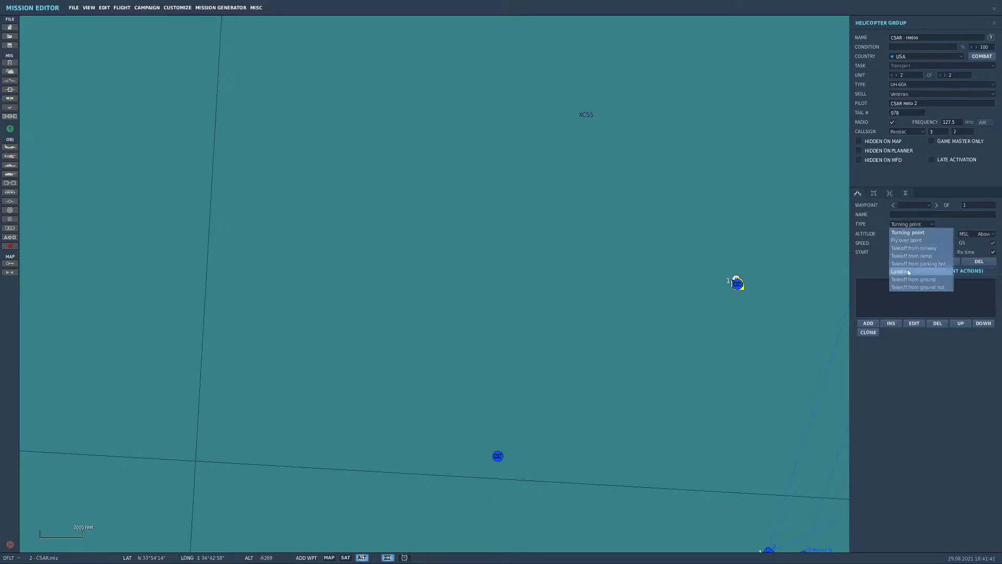
{"action": "left_click", "coordinate": [912, 261]}
{"action": "scroll", "coordinate": [712, 285], "scroll_direction": "up", "scroll_amount": 5}
{"action": "scroll", "coordinate": [678, 295], "scroll_direction": "down", "scroll_amount": 3}
Add waypoint 1 inland and move it onto the clearing at the southwest edge of the Search Radius zone
{"action": "scroll", "coordinate": [689, 287], "scroll_direction": "down", "scroll_amount": 14}
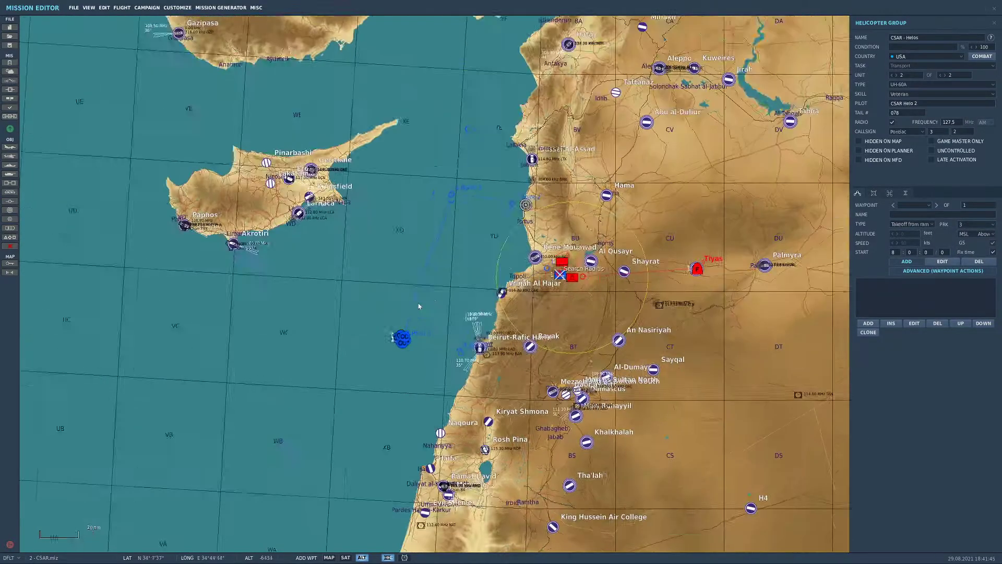
{"action": "scroll", "coordinate": [527, 297], "scroll_direction": "up", "scroll_amount": 4}
{"action": "left_click", "coordinate": [617, 265]}
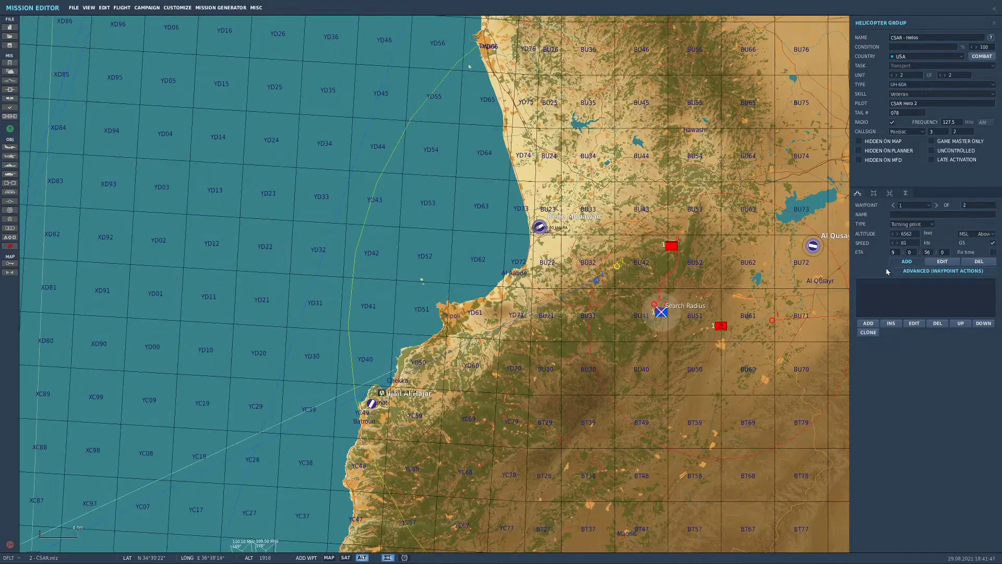
{"action": "left_click", "coordinate": [938, 263]}
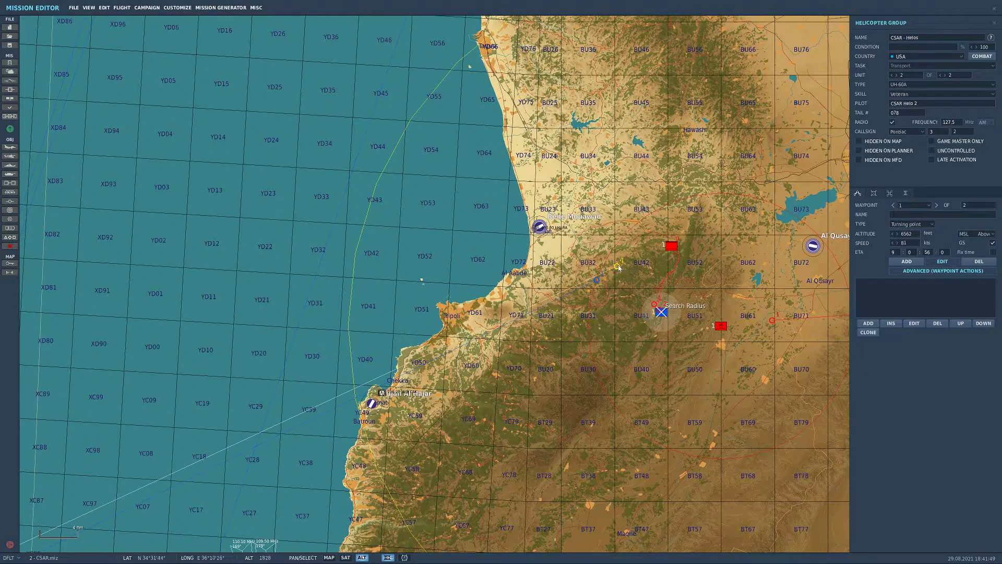
{"action": "left_click_drag", "start_coordinate": [616, 267], "coordinate": [653, 297]}
{"action": "scroll", "coordinate": [653, 293], "scroll_direction": "up", "scroll_amount": 2}
{"action": "scroll", "coordinate": [652, 308], "scroll_direction": "up", "scroll_amount": 6}
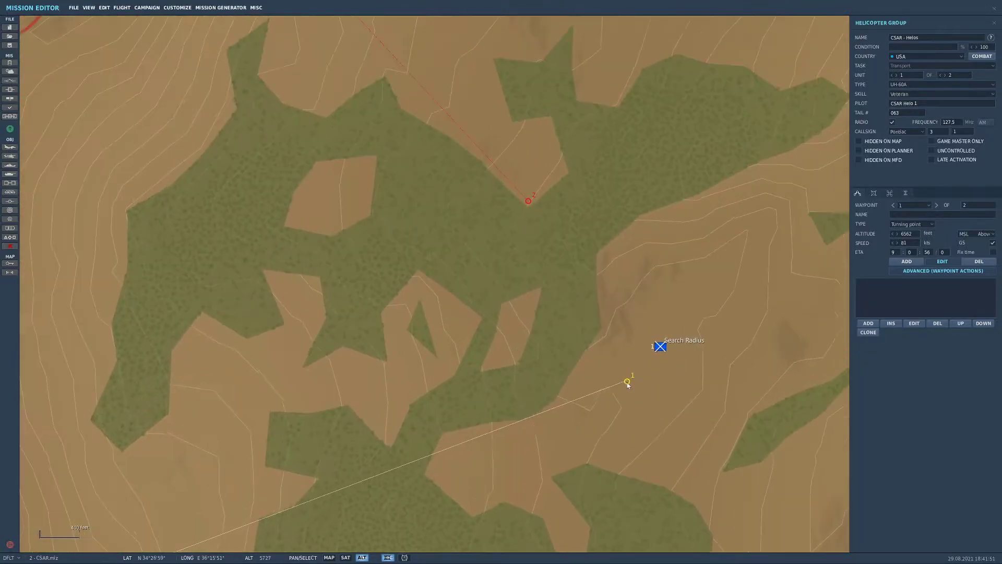
{"action": "left_click_drag", "start_coordinate": [628, 385], "coordinate": [511, 455]}
{"action": "scroll", "coordinate": [511, 456], "scroll_direction": "down", "scroll_amount": 6}
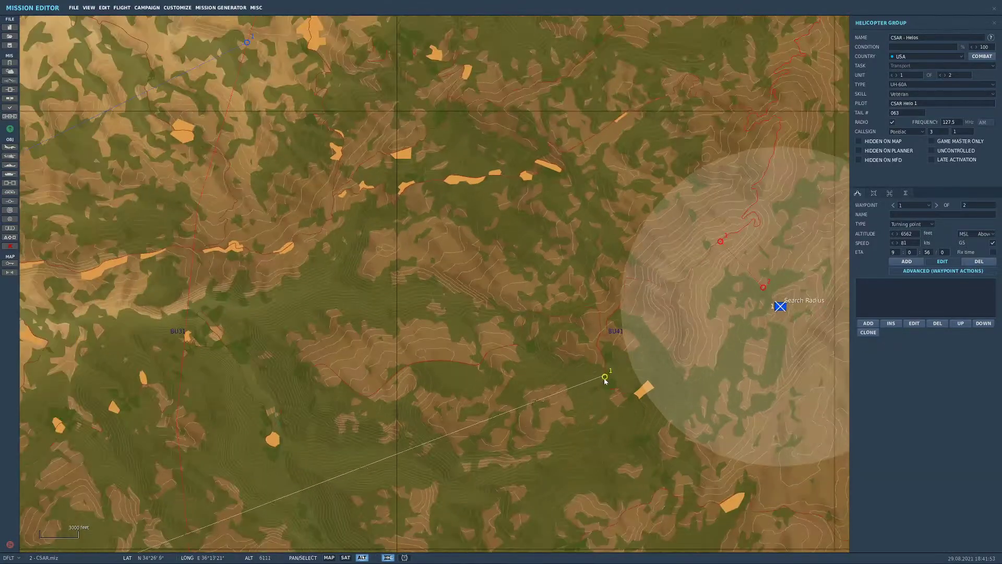
{"action": "left_click_drag", "start_coordinate": [623, 376], "coordinate": [645, 392]}
Add a Perform Task action of Land to waypoint 1 and place its landing spot at the Search Radius zone's centre
{"action": "left_click", "coordinate": [868, 323]}
{"action": "left_click", "coordinate": [756, 189]}
{"action": "left_click", "coordinate": [783, 179]}
{"action": "left_click", "coordinate": [754, 196]}
{"action": "left_click", "coordinate": [757, 188]}
{"action": "left_click", "coordinate": [752, 212]}
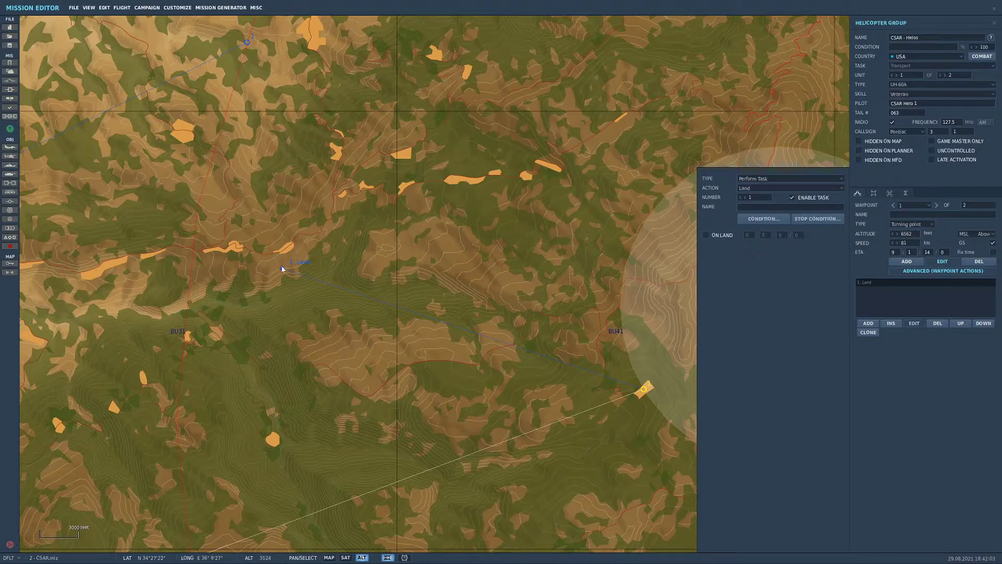
{"action": "scroll", "coordinate": [645, 389], "scroll_direction": "up", "scroll_amount": 10}
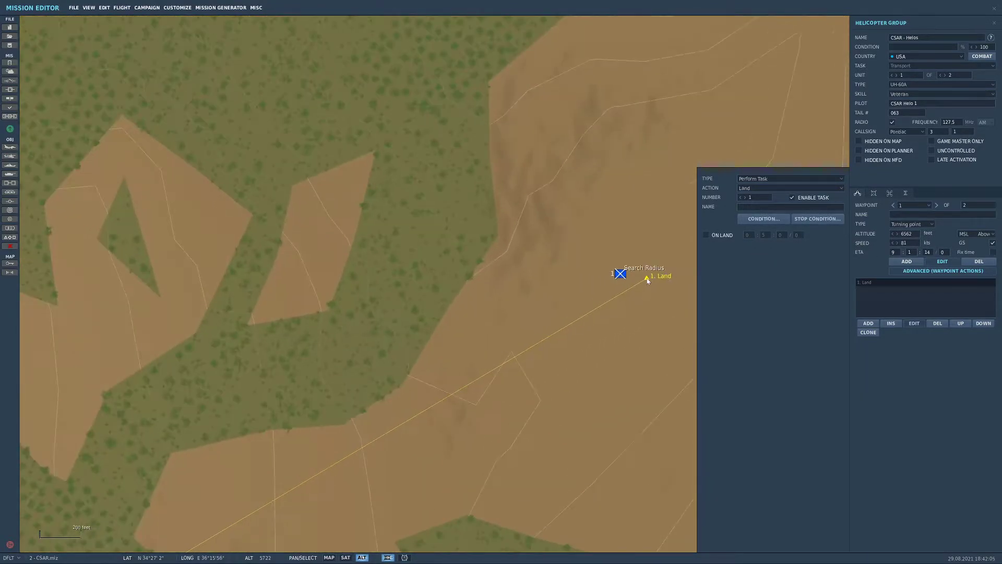
{"action": "scroll", "coordinate": [647, 280], "scroll_direction": "down", "scroll_amount": 10}
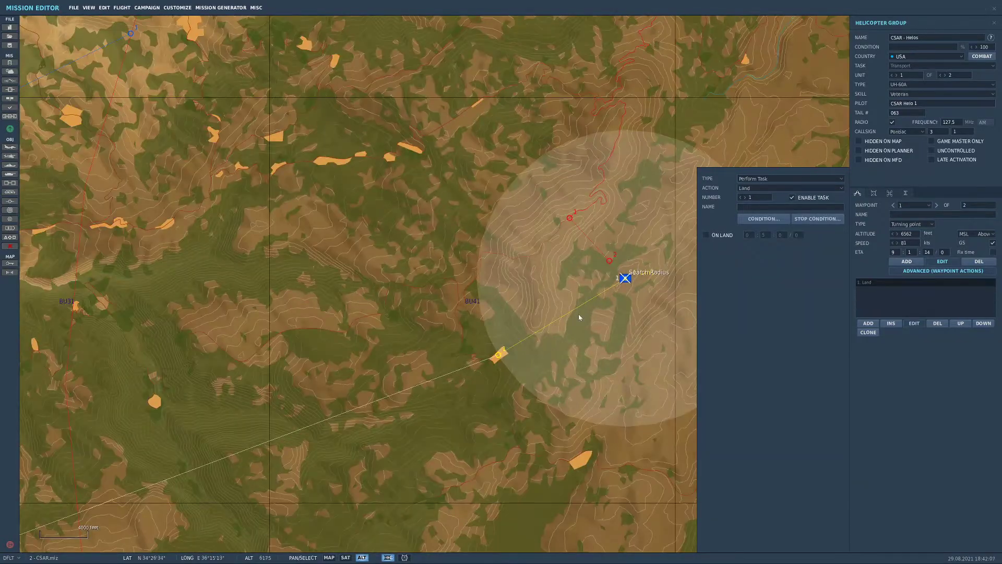
Add waypoint 2 near the carrier and set its type to Landing
{"action": "left_click", "coordinate": [898, 263]}
{"action": "scroll", "coordinate": [519, 268], "scroll_direction": "down", "scroll_amount": 10}
{"action": "right_click_drag", "start_coordinate": [219, 341], "coordinate": [483, 312]}
{"action": "right_click_drag", "start_coordinate": [445, 365], "coordinate": [603, 315]}
{"action": "scroll", "coordinate": [603, 315], "scroll_direction": "up", "scroll_amount": 3}
{"action": "scroll", "coordinate": [604, 316], "scroll_direction": "up", "scroll_amount": 8}
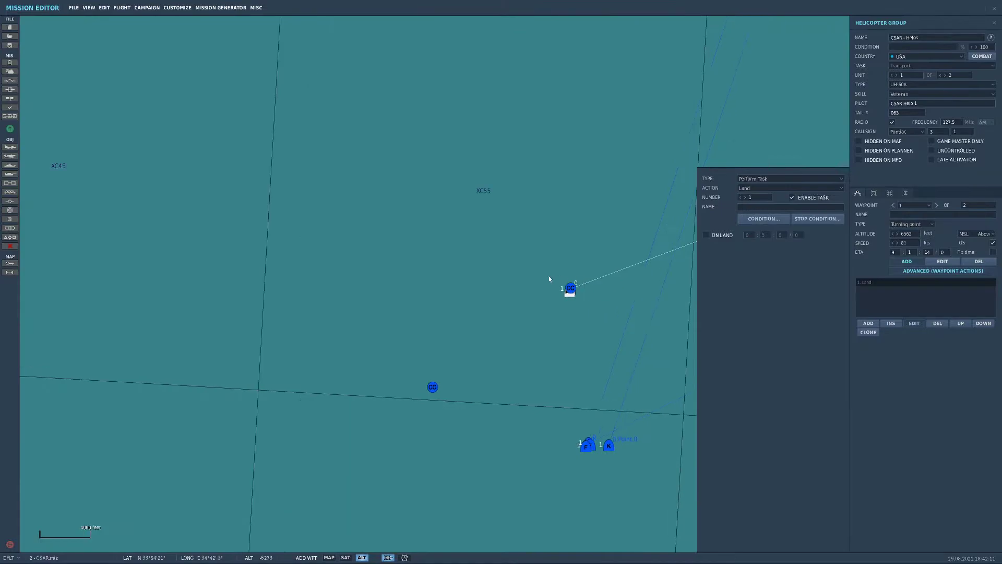
{"action": "left_click", "coordinate": [531, 274]}
{"action": "left_click", "coordinate": [911, 224]}
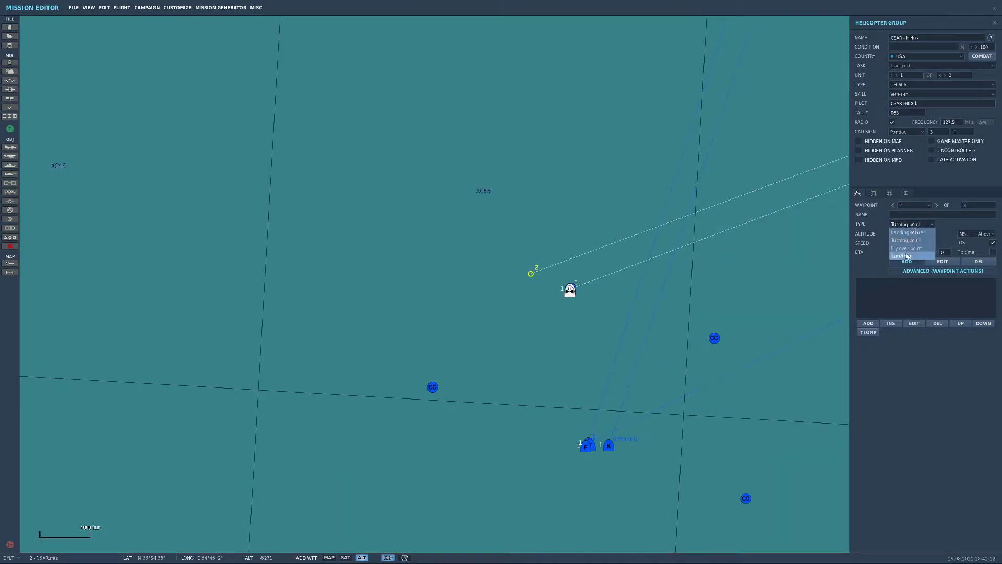
{"action": "left_click", "coordinate": [911, 254]}
Move the group's landing waypoint onto the Wujah Al Hajar airfield
{"action": "scroll", "coordinate": [674, 259], "scroll_direction": "down", "scroll_amount": 10}
{"action": "right_click_drag", "start_coordinate": [681, 290], "coordinate": [614, 225]}
{"action": "right_click_drag", "start_coordinate": [768, 211], "coordinate": [677, 260]}
{"action": "scroll", "coordinate": [695, 214], "scroll_direction": "up", "scroll_amount": 3}
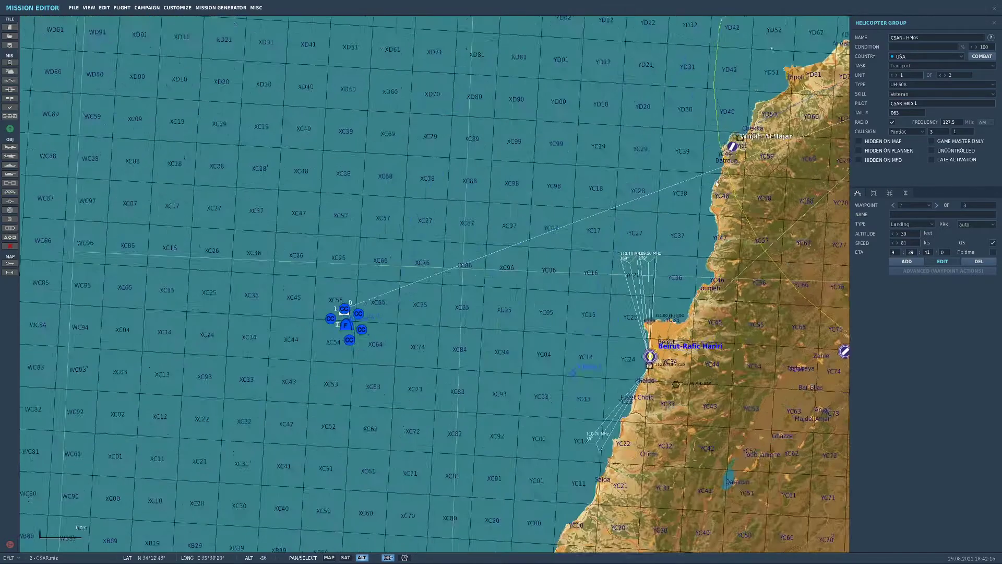
{"action": "scroll", "coordinate": [708, 224], "scroll_direction": "down", "scroll_amount": 5}
{"action": "right_click_drag", "start_coordinate": [717, 226], "coordinate": [595, 280]}
{"action": "left_click_drag", "start_coordinate": [565, 369], "coordinate": [646, 290]}
{"action": "scroll", "coordinate": [385, 182], "scroll_direction": "up", "scroll_amount": 2}
{"action": "right_click_drag", "start_coordinate": [646, 290], "coordinate": [603, 237]}
{"action": "left_click_drag", "start_coordinate": [603, 237], "coordinate": [642, 327]}
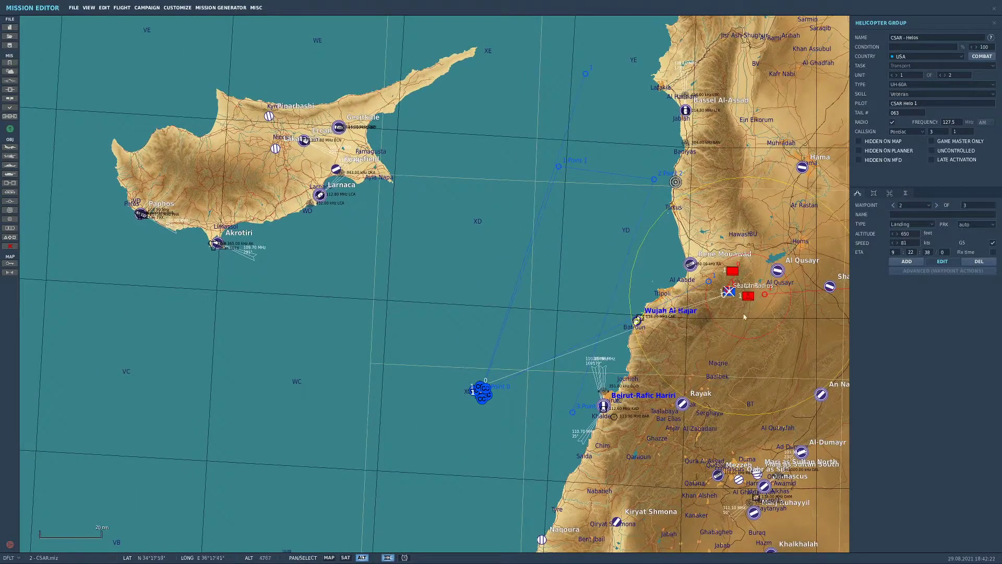
Set the Beirut-Rafic Hariri airport's coalition to neutral
{"action": "left_click", "coordinate": [685, 324]}
{"action": "left_click", "coordinate": [604, 406]}
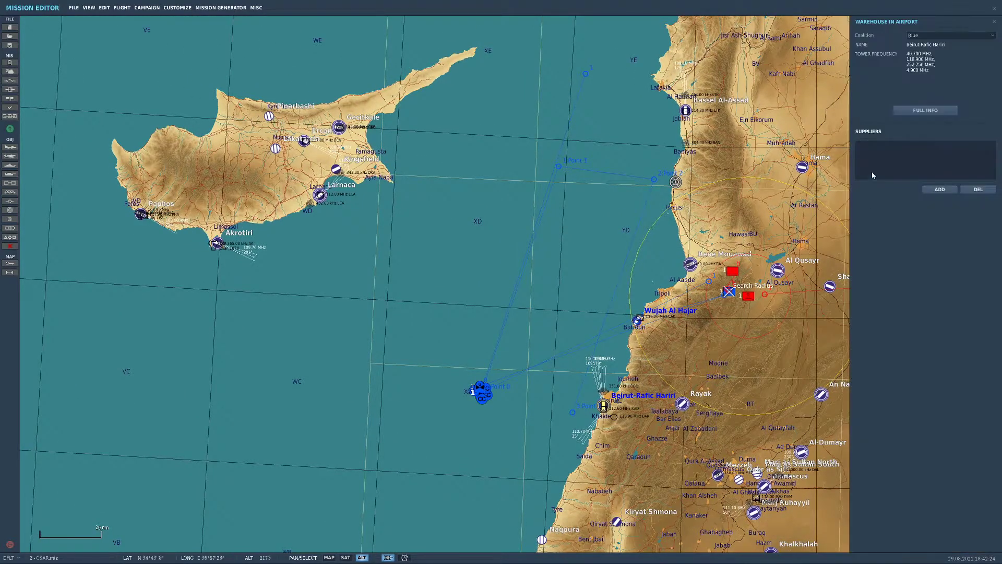
{"action": "left_click", "coordinate": [913, 38]}
{"action": "left_click", "coordinate": [915, 45]}
{"action": "left_click", "coordinate": [778, 321]}
Examine the map around Wujah Al Hajar, the Search Radius zone and the helicopter route between them
{"action": "scroll", "coordinate": [653, 302], "scroll_direction": "down", "scroll_amount": 3}
{"action": "scroll", "coordinate": [653, 302], "scroll_direction": "up", "scroll_amount": 10}
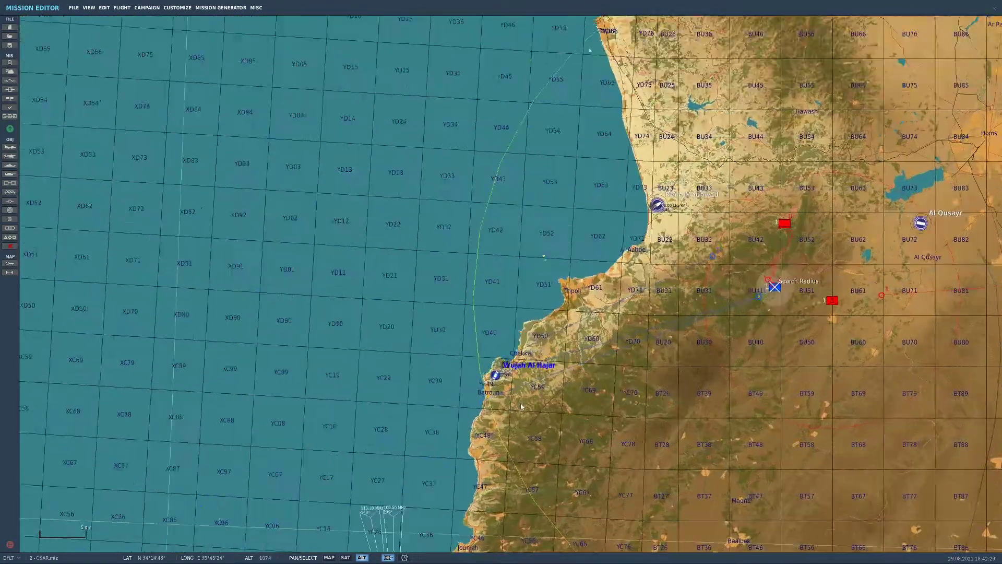
{"action": "scroll", "coordinate": [494, 301], "scroll_direction": "up", "scroll_amount": 4}
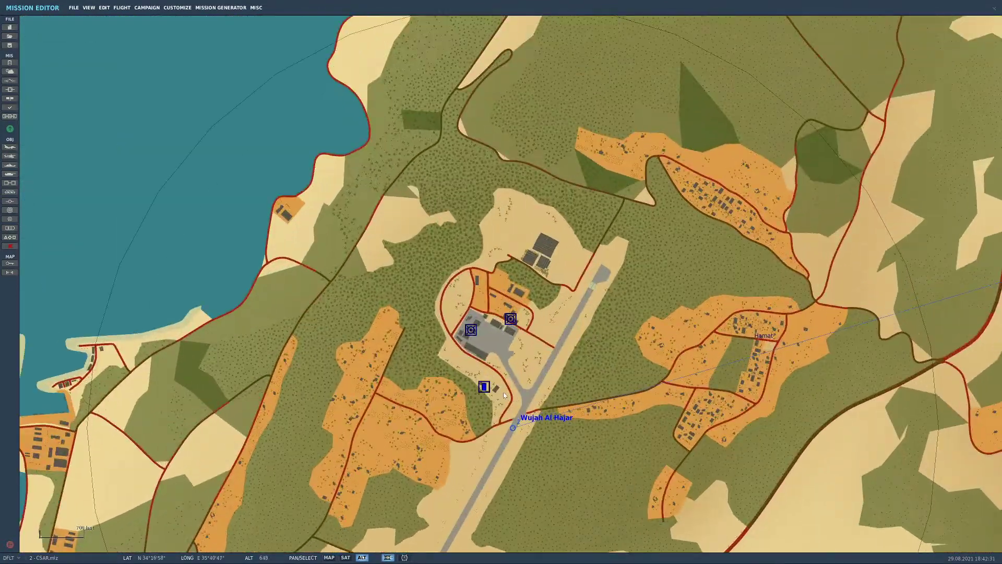
{"action": "scroll", "coordinate": [474, 407], "scroll_direction": "down", "scroll_amount": 8}
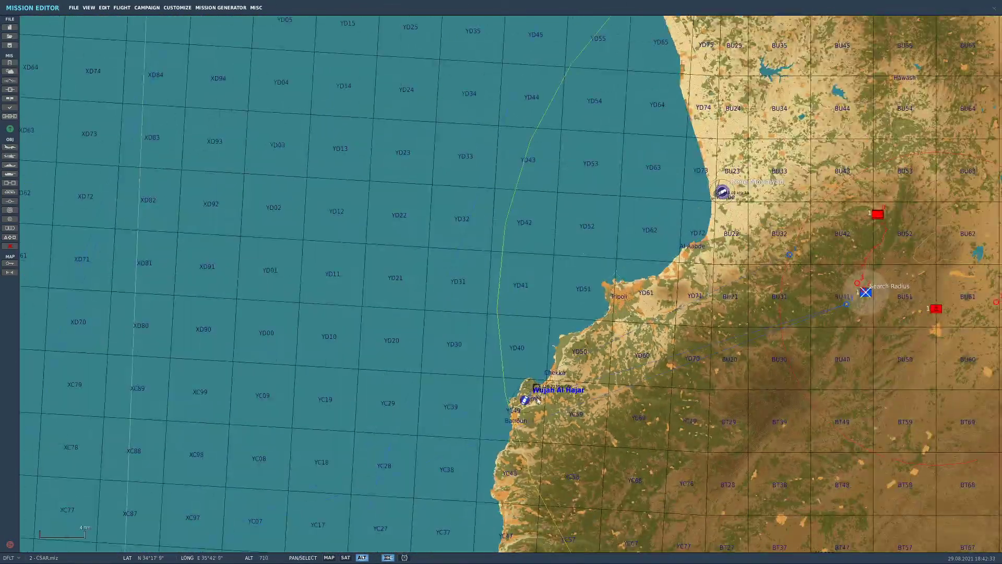
{"action": "scroll", "coordinate": [719, 337], "scroll_direction": "up", "scroll_amount": 5}
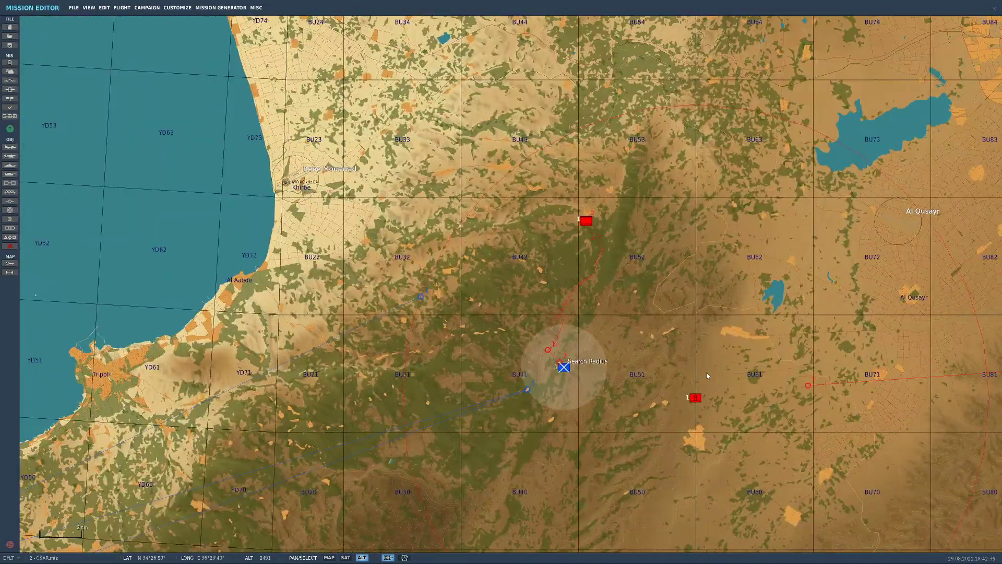
{"action": "scroll", "coordinate": [646, 400], "scroll_direction": "down", "scroll_amount": 6}
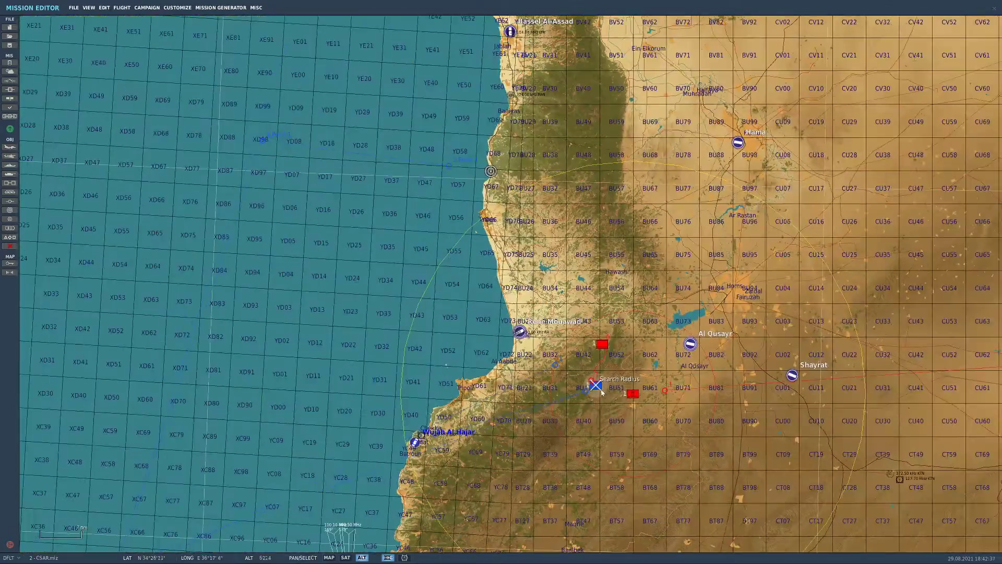
{"action": "scroll", "coordinate": [569, 400], "scroll_direction": "up", "scroll_amount": 8}
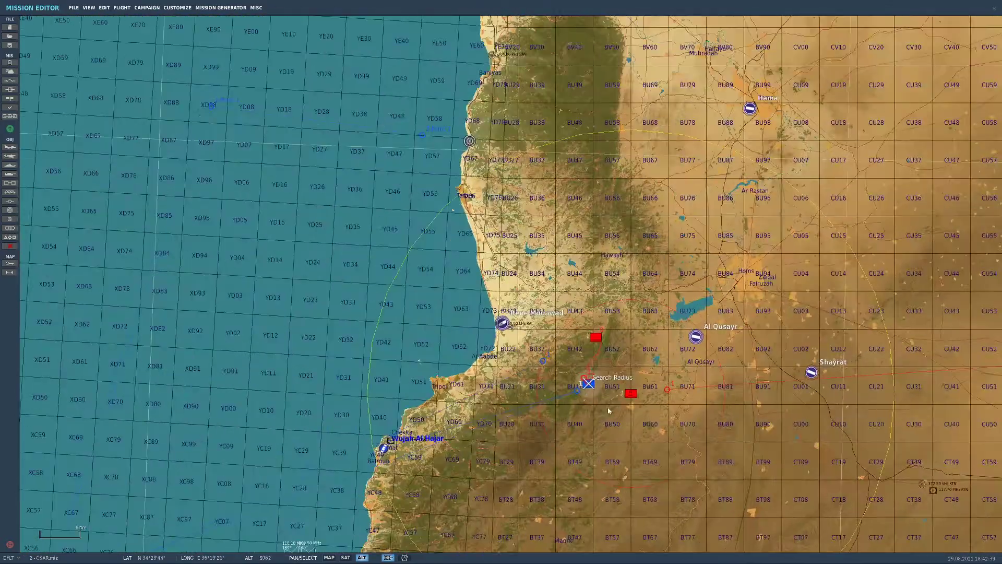
{"action": "scroll", "coordinate": [561, 388], "scroll_direction": "down", "scroll_amount": 5}
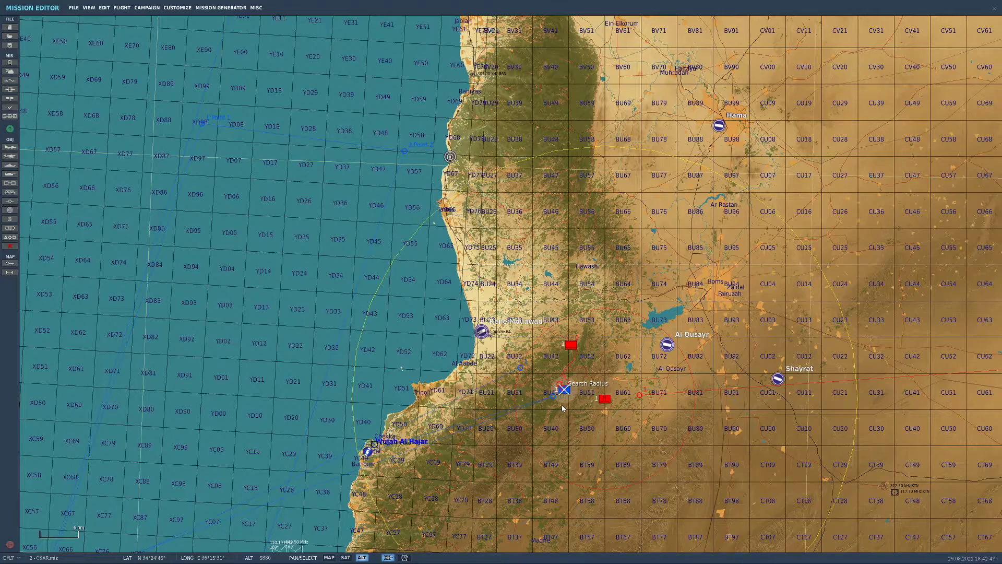
{"action": "scroll", "coordinate": [562, 405], "scroll_direction": "down", "scroll_amount": 7}
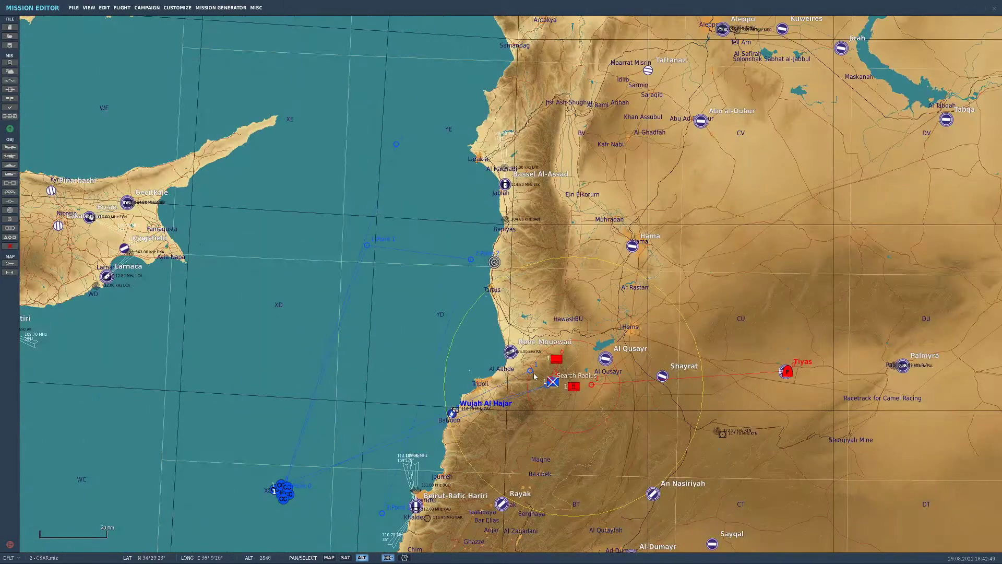
{"action": "scroll", "coordinate": [536, 293], "scroll_direction": "up", "scroll_amount": 2}
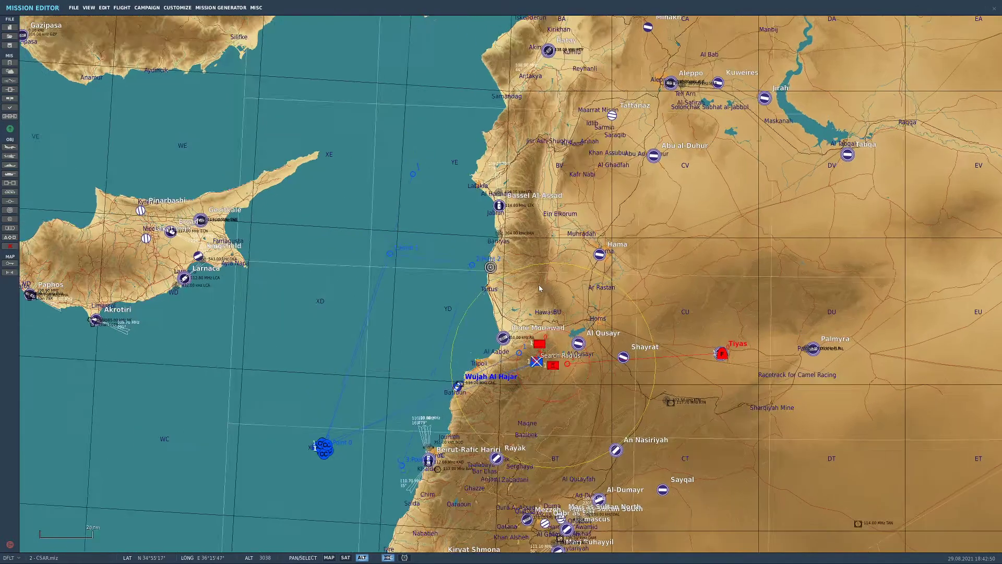
Save the CSAR mission file
{"action": "left_click", "coordinate": [73, 7]}
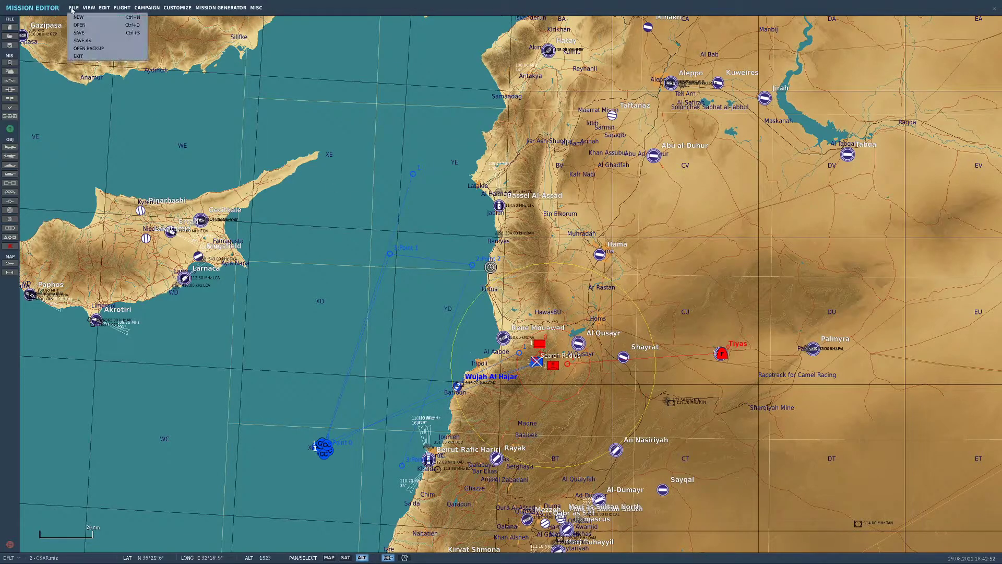
{"action": "left_click", "coordinate": [78, 34]}
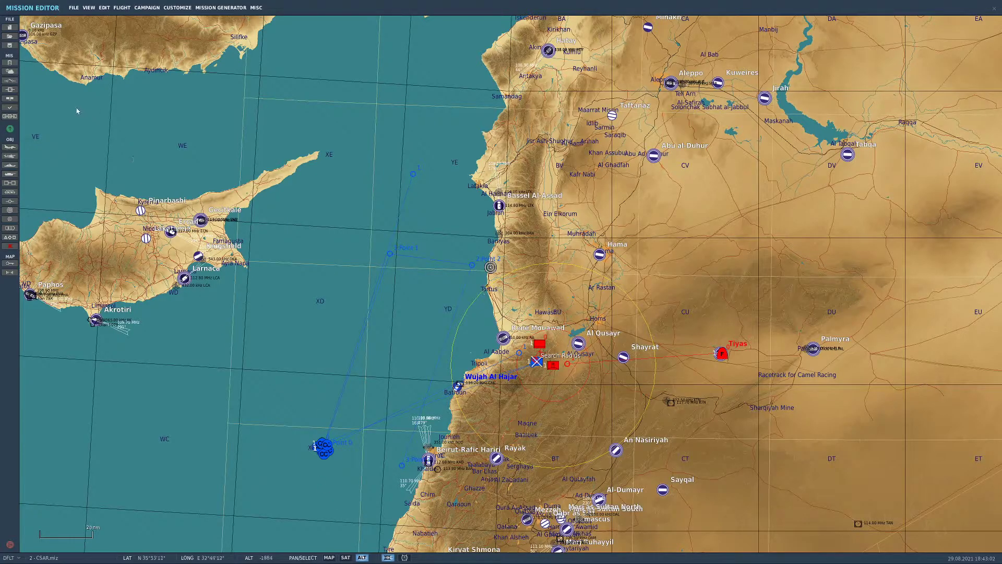
{"action": "scroll", "coordinate": [328, 470], "scroll_direction": "up", "scroll_amount": 2}
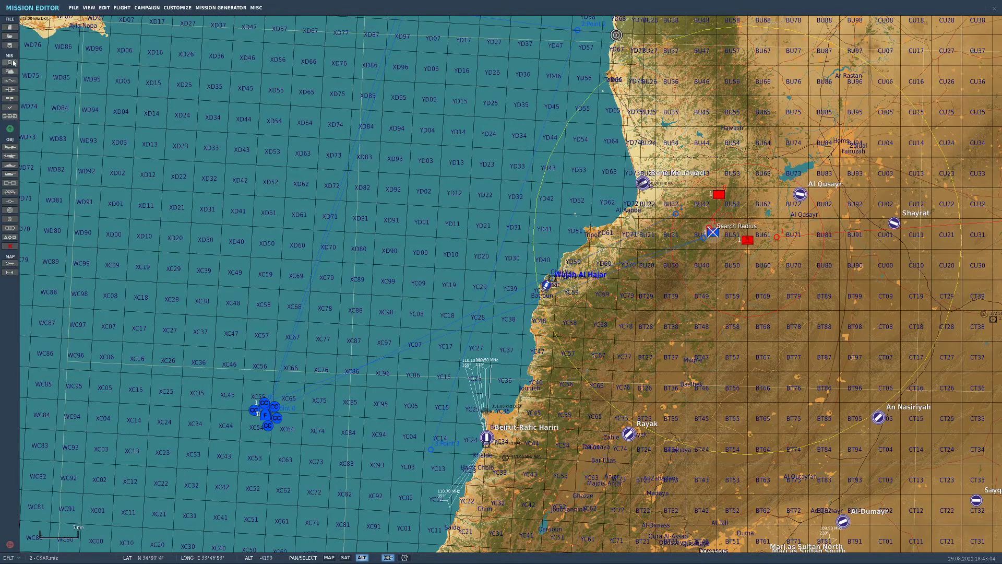
Create a Once trigger named Effects with no event and colour it green
{"action": "left_click", "coordinate": [10, 80]}
{"action": "left_click", "coordinate": [548, 209]}
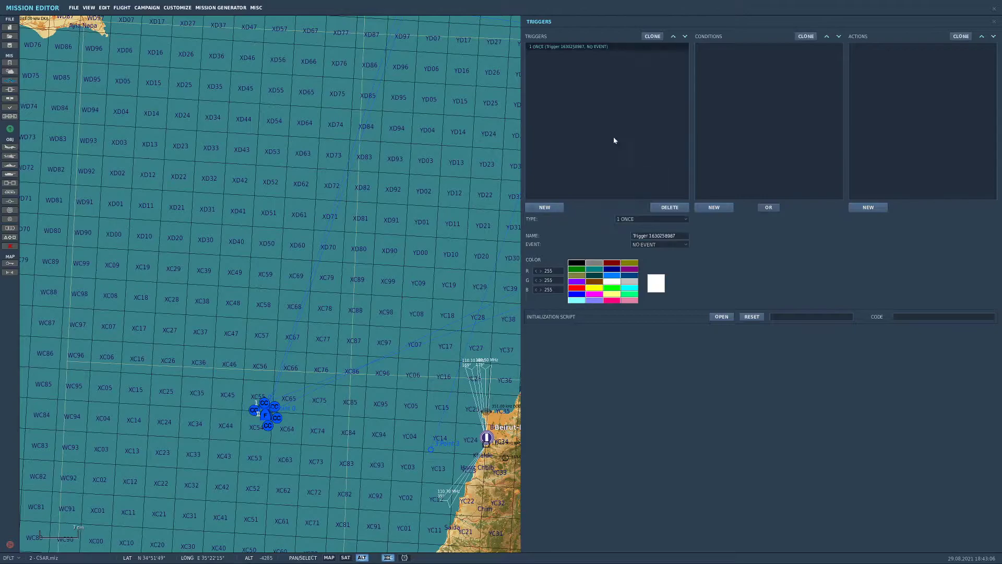
{"action": "key", "text": "BackSpace"}
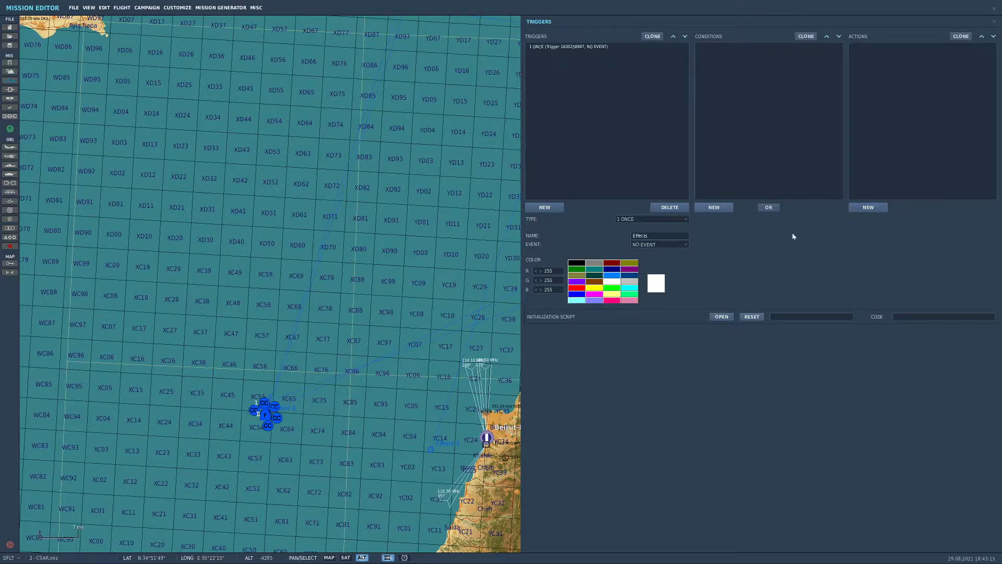
{"action": "left_click", "coordinate": [623, 47]}
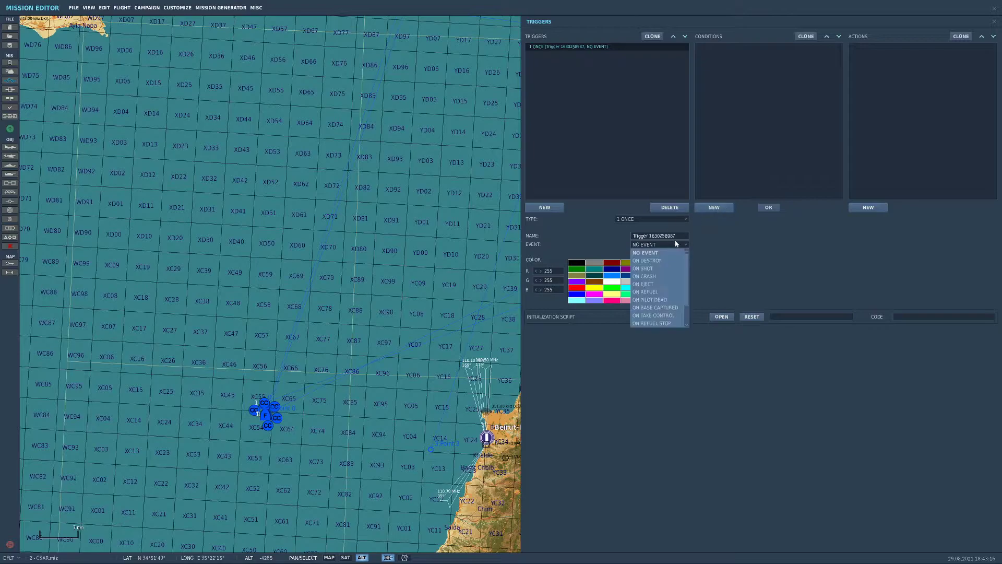
{"action": "left_click_drag", "start_coordinate": [673, 240], "coordinate": [578, 242]}
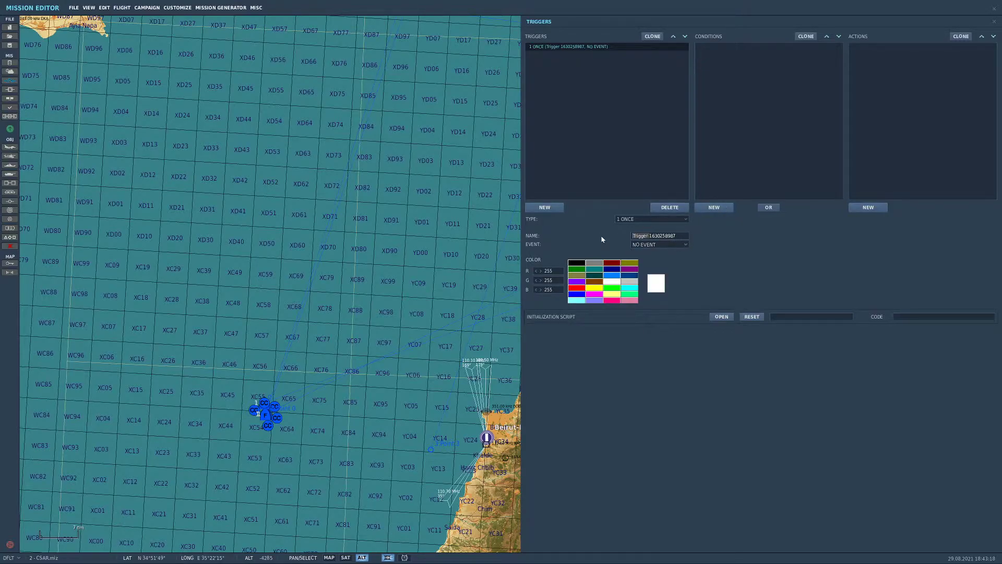
{"action": "type", "text": "Effects"}
{"action": "left_click", "coordinate": [608, 289]}
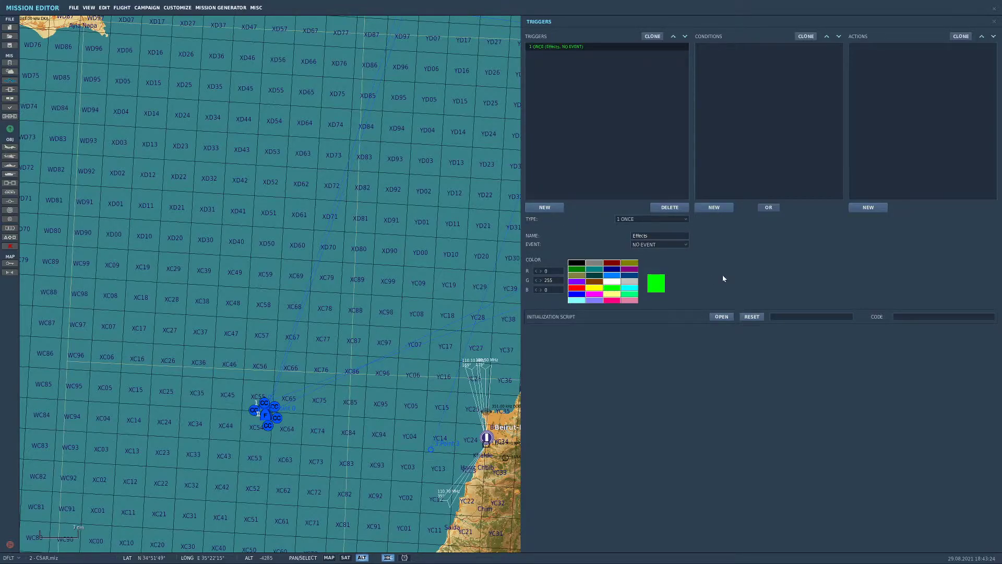
Add a Unit Alive condition for the unit Pilot to the Effects trigger
{"action": "left_click", "coordinate": [714, 207]}
{"action": "left_click", "coordinate": [783, 219]}
{"action": "scroll", "coordinate": [836, 275], "scroll_direction": "down", "scroll_amount": 8}
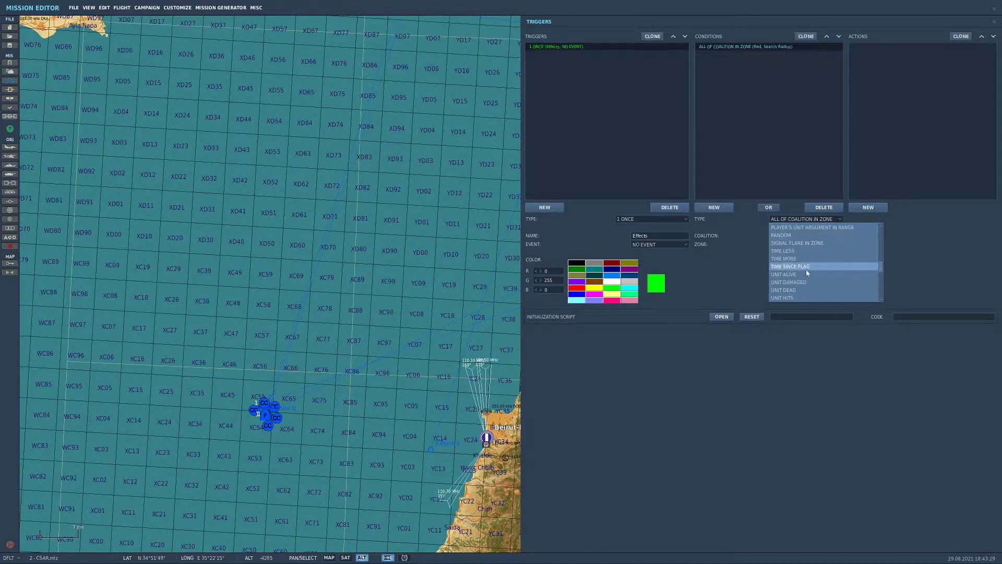
{"action": "left_click", "coordinate": [812, 275]}
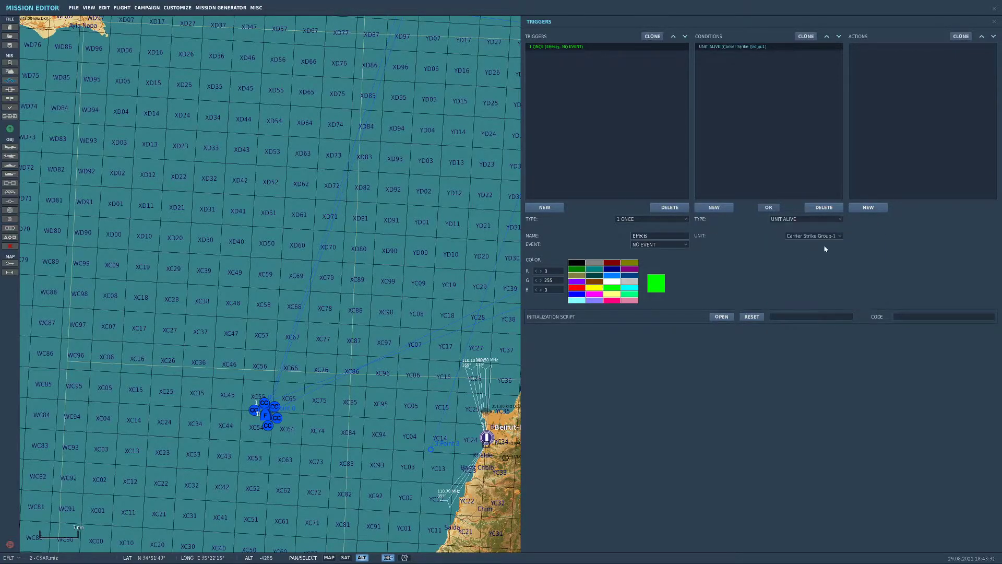
{"action": "left_click", "coordinate": [813, 235]}
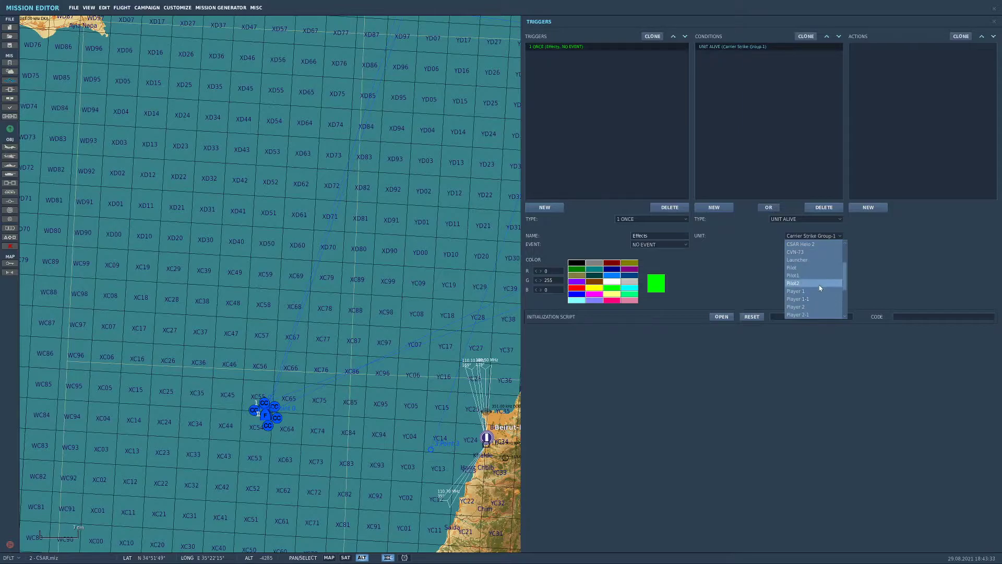
{"action": "left_click", "coordinate": [811, 267]}
Add an Effect - Smoke action in the Search Radius zone with the medium smoke and fire preset, named Plane Crash
{"action": "left_click", "coordinate": [868, 207]}
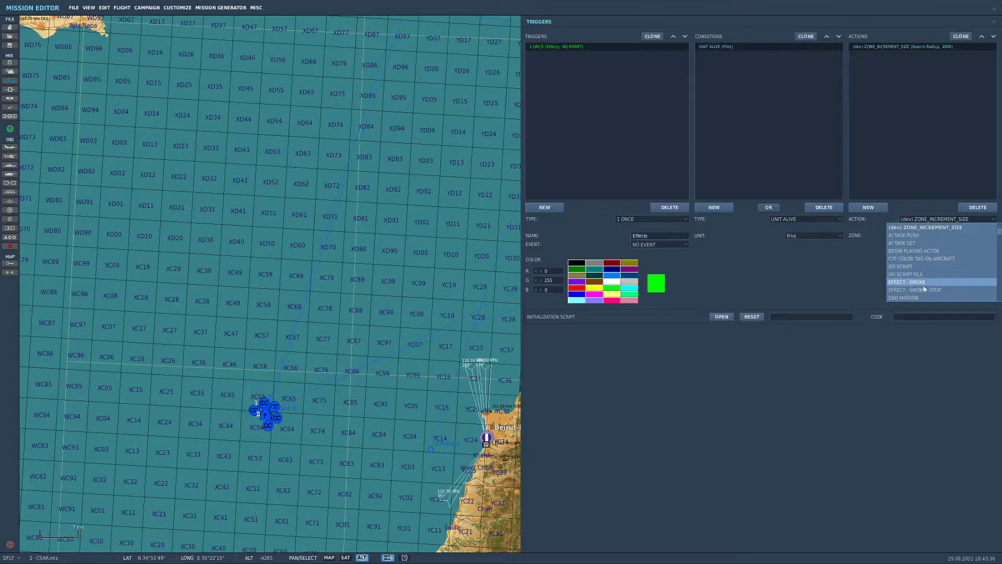
{"action": "left_click", "coordinate": [907, 282]}
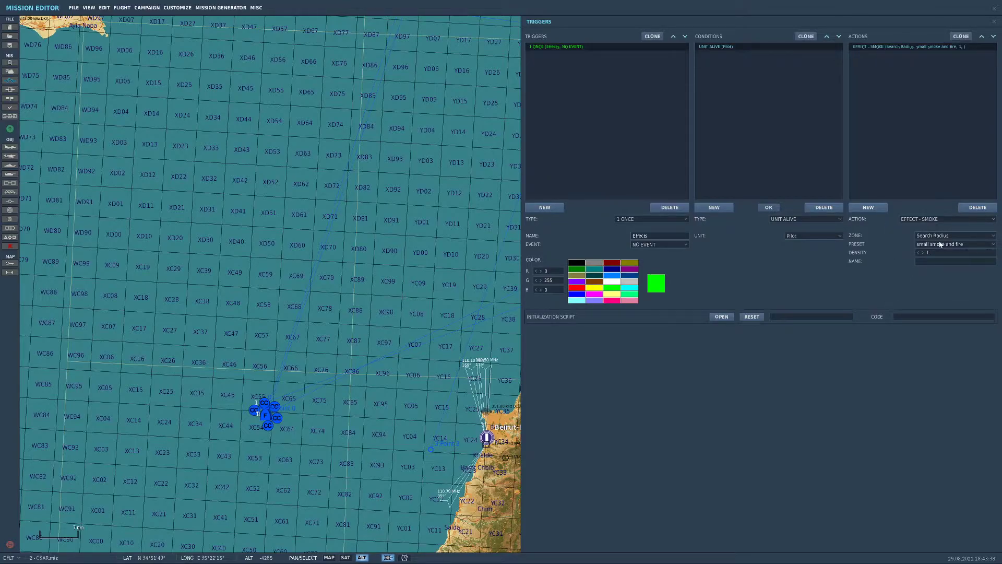
{"action": "left_click", "coordinate": [955, 244]}
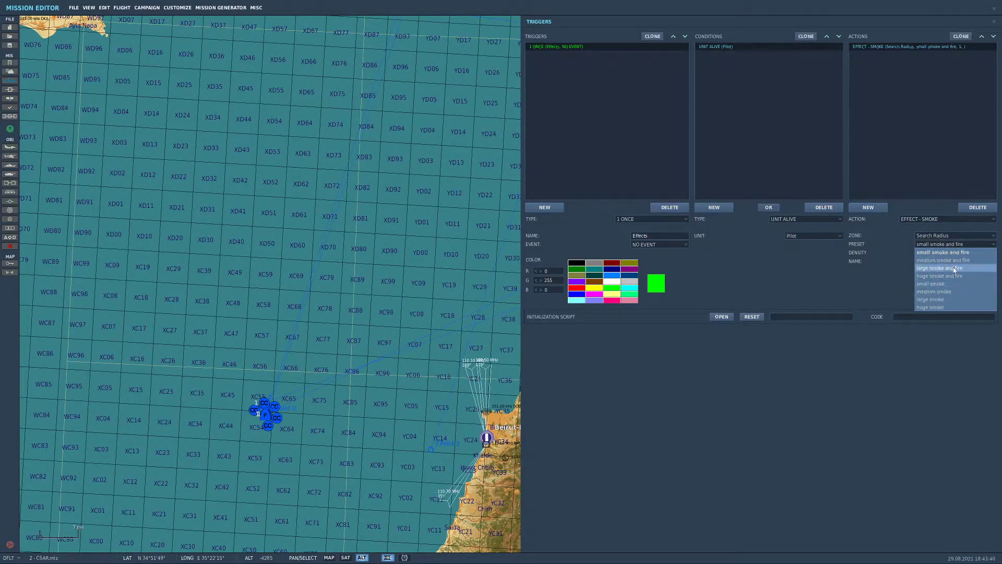
{"action": "left_click", "coordinate": [954, 261]}
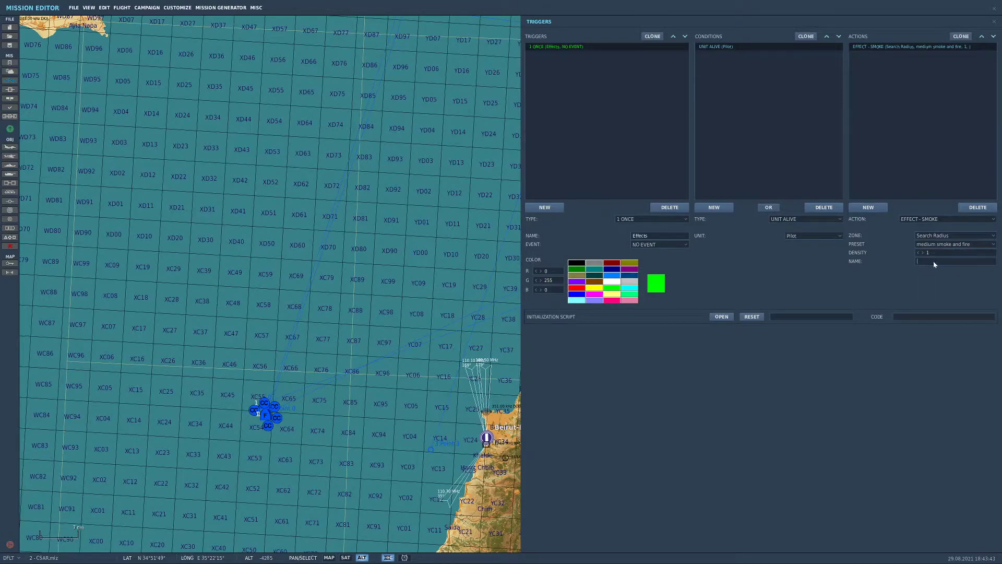
{"action": "type", "text": "PO"}
Move the Pilot infantry unit slightly southwest of the Search Radius zone's centre
{"action": "left_click", "coordinate": [421, 127]}
{"action": "scroll", "coordinate": [405, 127], "scroll_direction": "down", "scroll_amount": 3}
{"action": "scroll", "coordinate": [509, 194], "scroll_direction": "up", "scroll_amount": 3}
{"action": "scroll", "coordinate": [621, 203], "scroll_direction": "up", "scroll_amount": 10}
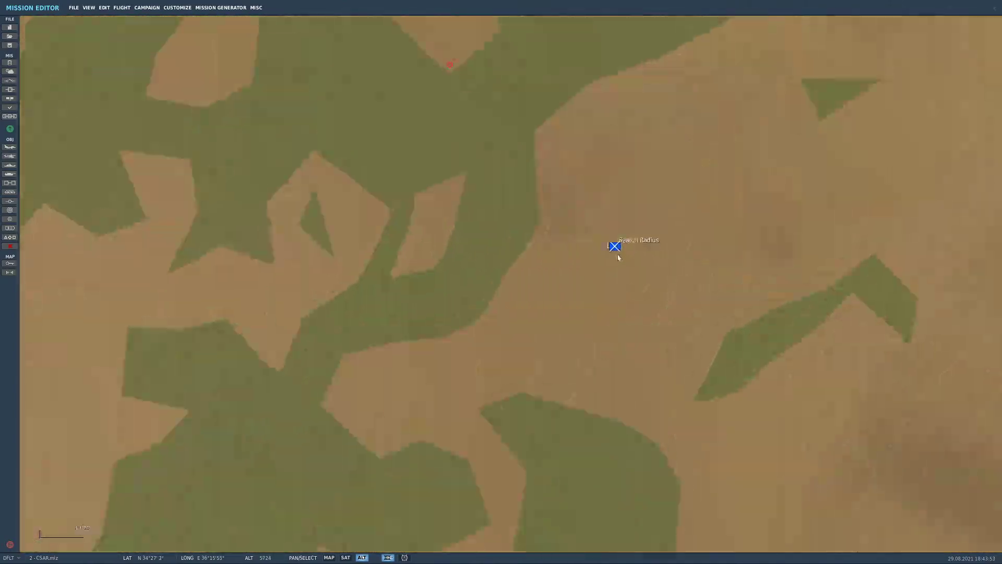
{"action": "scroll", "coordinate": [617, 253], "scroll_direction": "up", "scroll_amount": 5}
{"action": "left_click", "coordinate": [611, 237]}
{"action": "mouse_move", "coordinate": [611, 237]}
{"action": "left_mouse_down"}
{"action": "mouse_move", "coordinate": [620, 222]}
{"action": "mouse_move", "coordinate": [585, 276]}
{"action": "left_mouse_up"}
{"action": "scroll", "coordinate": [585, 281], "scroll_direction": "down", "scroll_amount": 2}
{"action": "scroll", "coordinate": [586, 282], "scroll_direction": "down", "scroll_amount": 3}
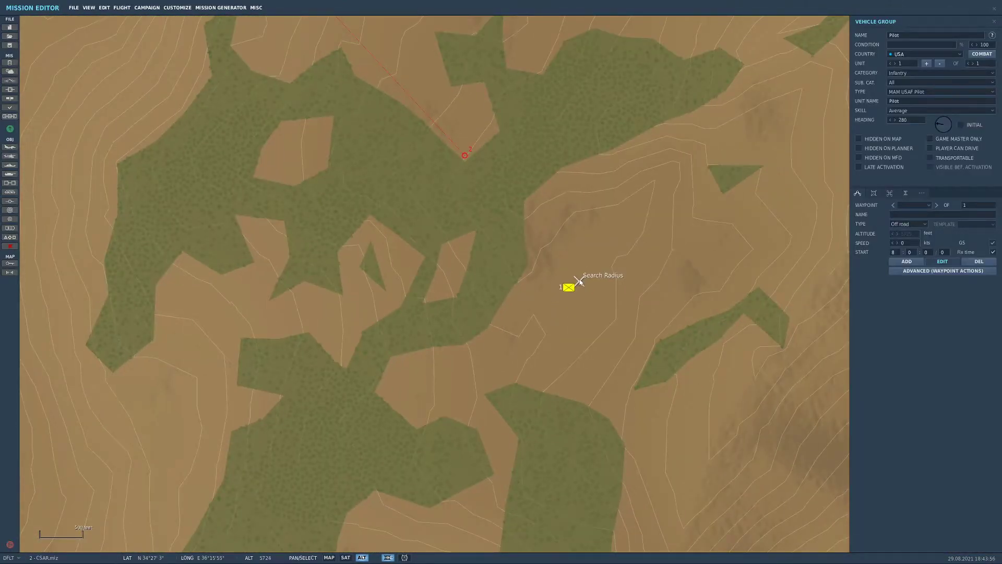
Move the Search Radius zone northeast so its centre lies away from the Pilot unit, keeping the pilot inside the circle
{"action": "left_click", "coordinate": [630, 249]}
{"action": "left_click", "coordinate": [584, 277]}
{"action": "scroll", "coordinate": [584, 278], "scroll_direction": "down", "scroll_amount": 6}
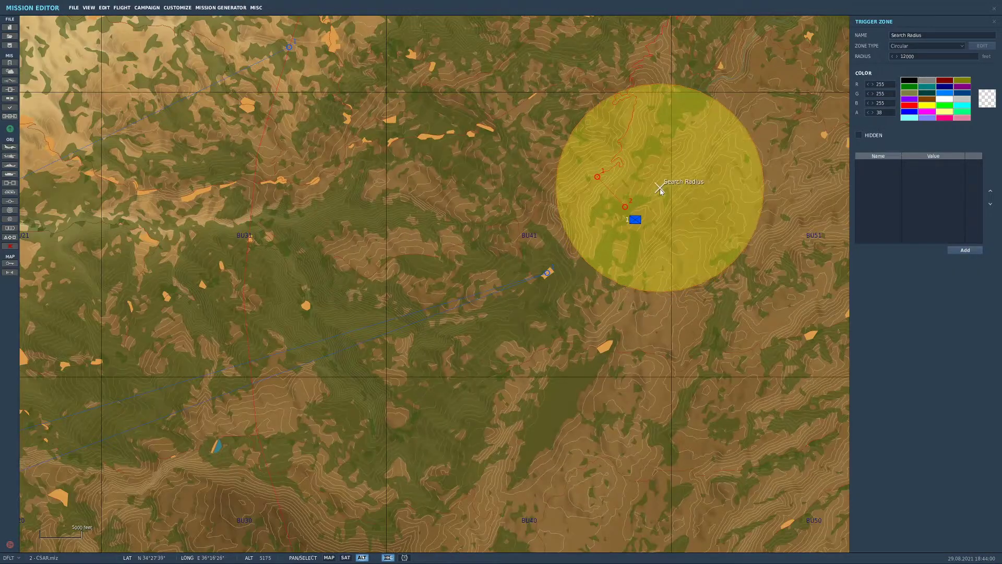
{"action": "right_click_drag", "start_coordinate": [660, 191], "coordinate": [630, 272]}
{"action": "left_click_drag", "start_coordinate": [629, 276], "coordinate": [646, 257]}
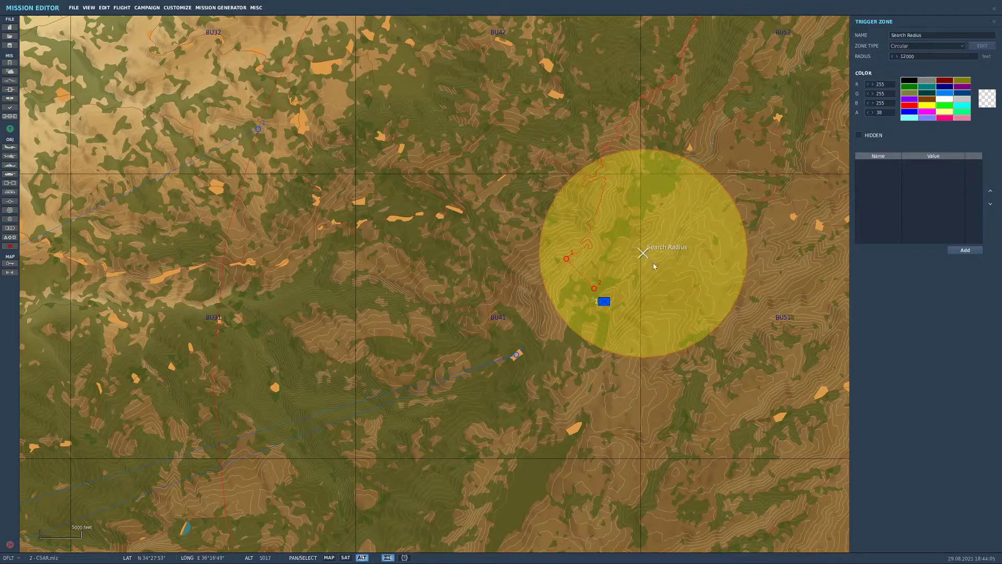
{"action": "scroll", "coordinate": [653, 271], "scroll_direction": "up", "scroll_amount": 4}
{"action": "scroll", "coordinate": [601, 257], "scroll_direction": "down", "scroll_amount": 7}
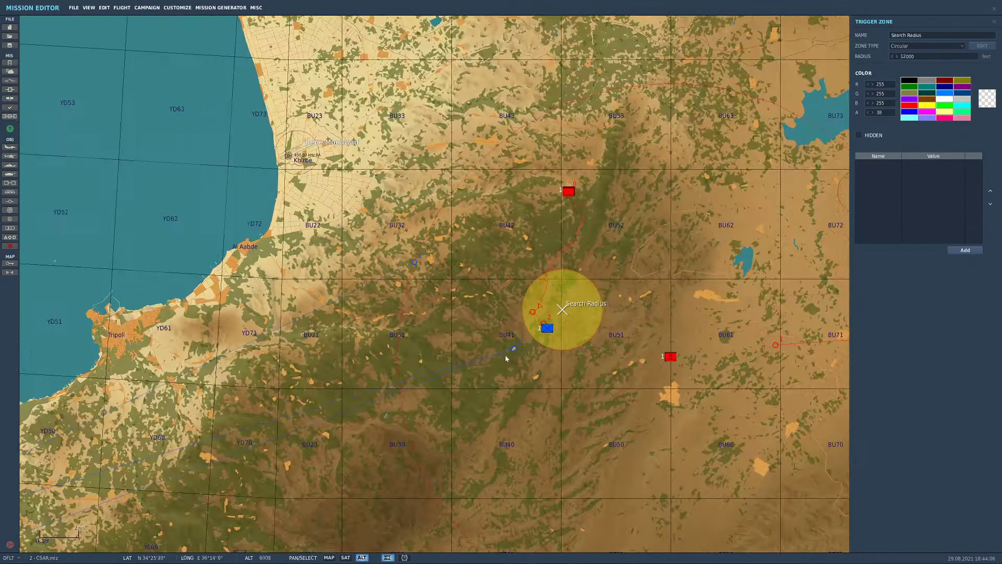
{"action": "scroll", "coordinate": [436, 372], "scroll_direction": "down", "scroll_amount": 3}
{"action": "scroll", "coordinate": [436, 372], "scroll_direction": "down", "scroll_amount": 3}
{"action": "scroll", "coordinate": [454, 313], "scroll_direction": "up", "scroll_amount": 2}
Add an Explosion action in the Search Radius zone to the Effects trigger
{"action": "left_click", "coordinate": [9, 80]}
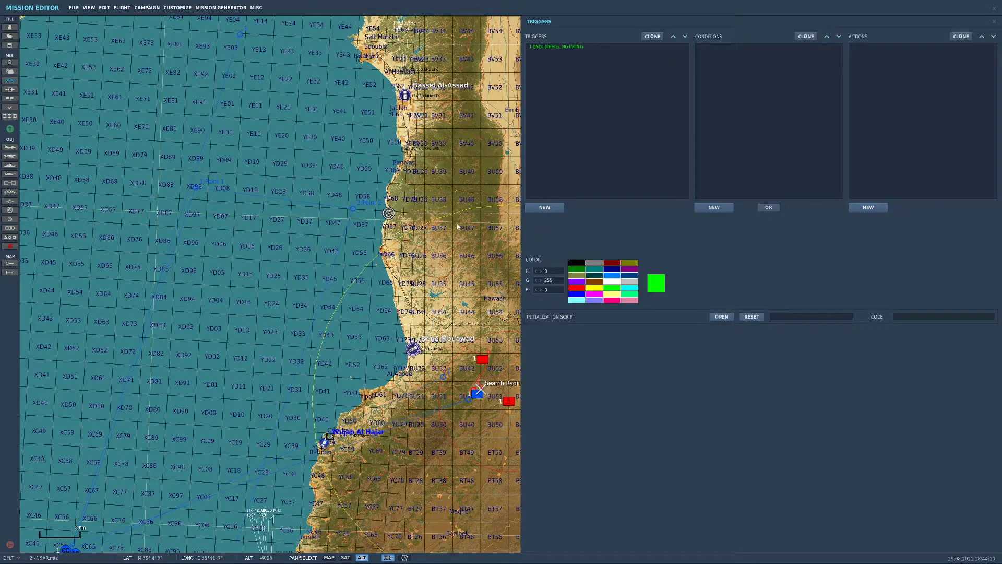
{"action": "left_click", "coordinate": [580, 46]}
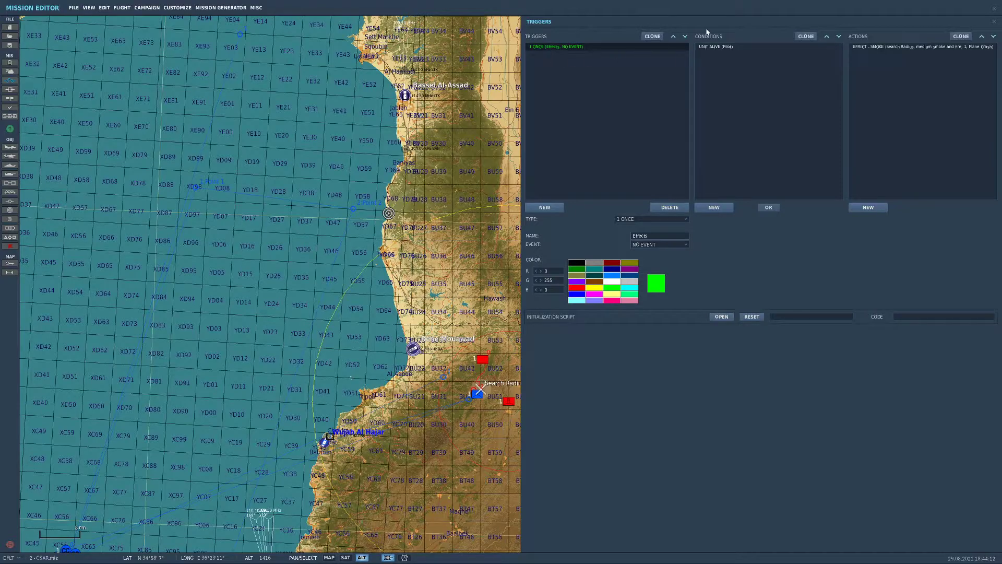
{"action": "left_click", "coordinate": [716, 47]}
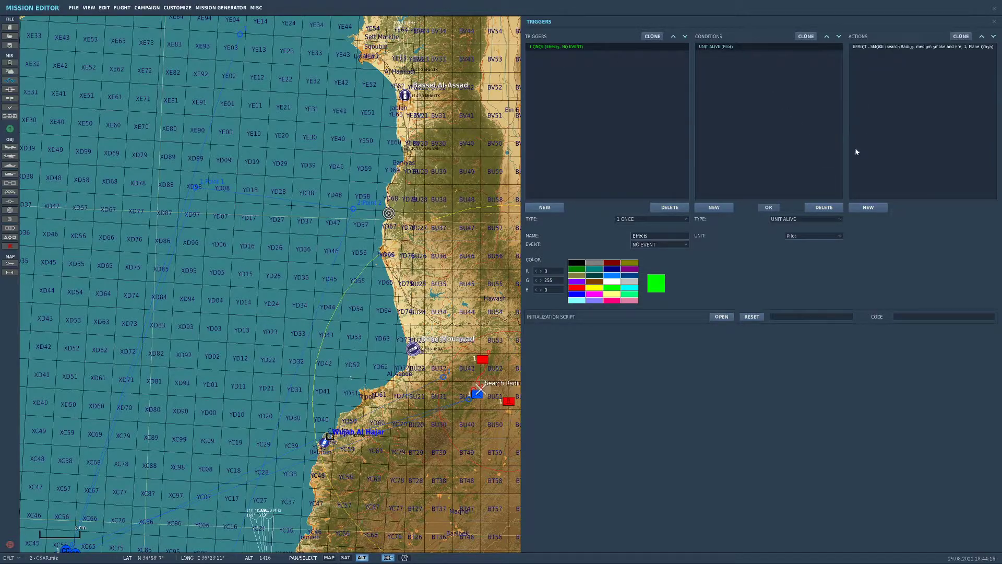
{"action": "left_click", "coordinate": [899, 47]}
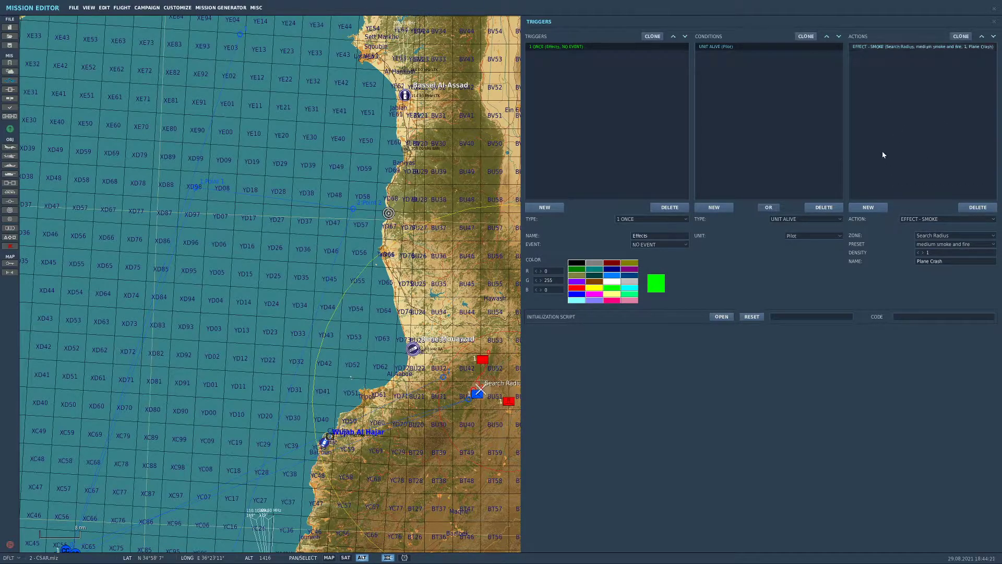
{"action": "left_click", "coordinate": [867, 208]}
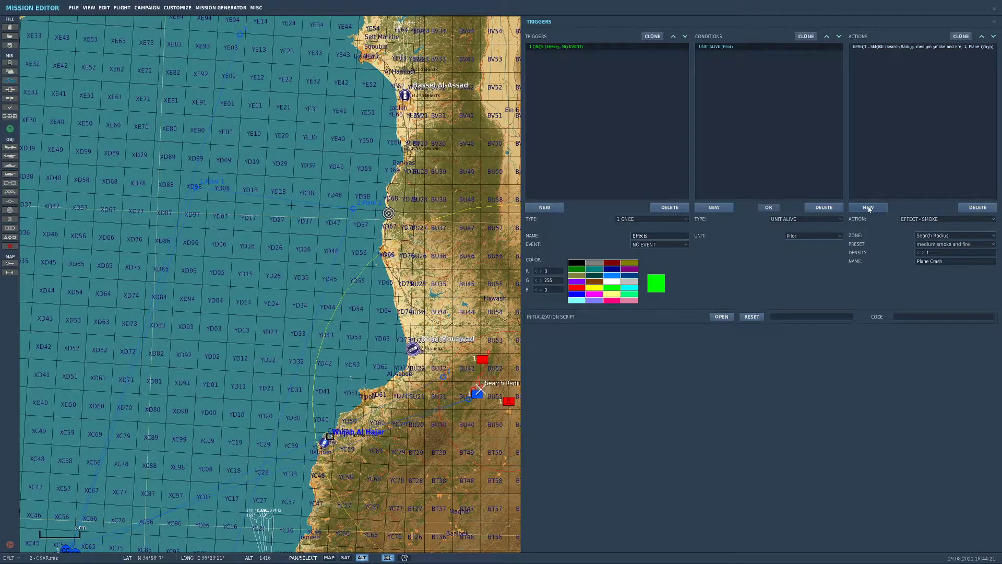
{"action": "left_click", "coordinate": [965, 236]}
{"action": "left_click", "coordinate": [964, 220]}
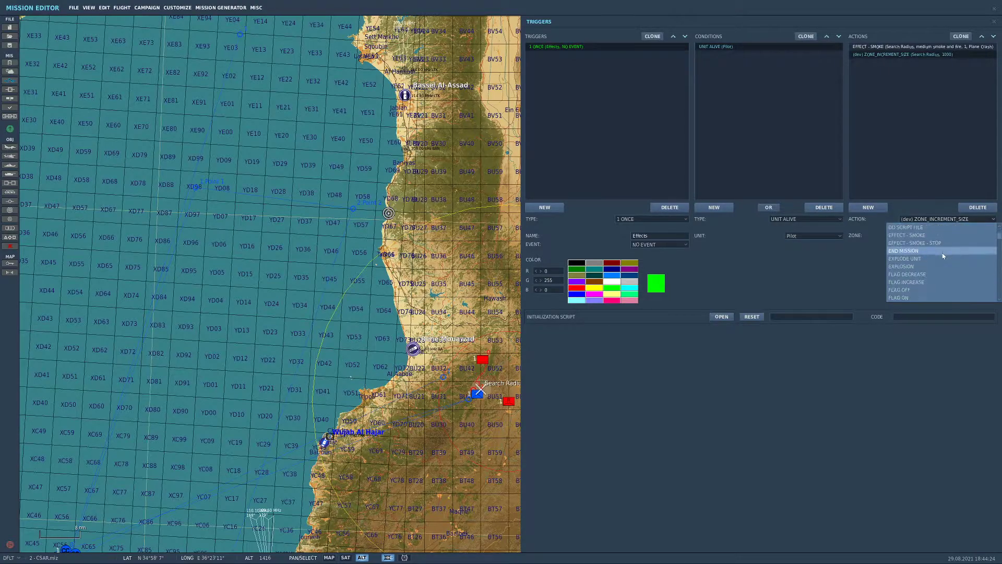
{"action": "left_click", "coordinate": [921, 267]}
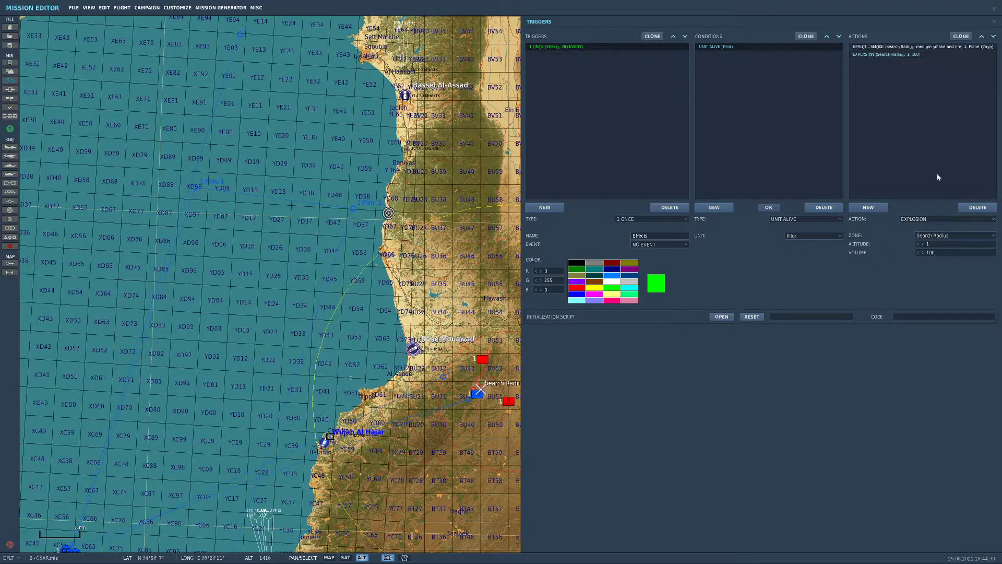
Close the trigger settings and save the mission with the new smoke and explosion effects
{"action": "left_click", "coordinate": [994, 22]}
{"action": "left_click", "coordinate": [10, 45]}
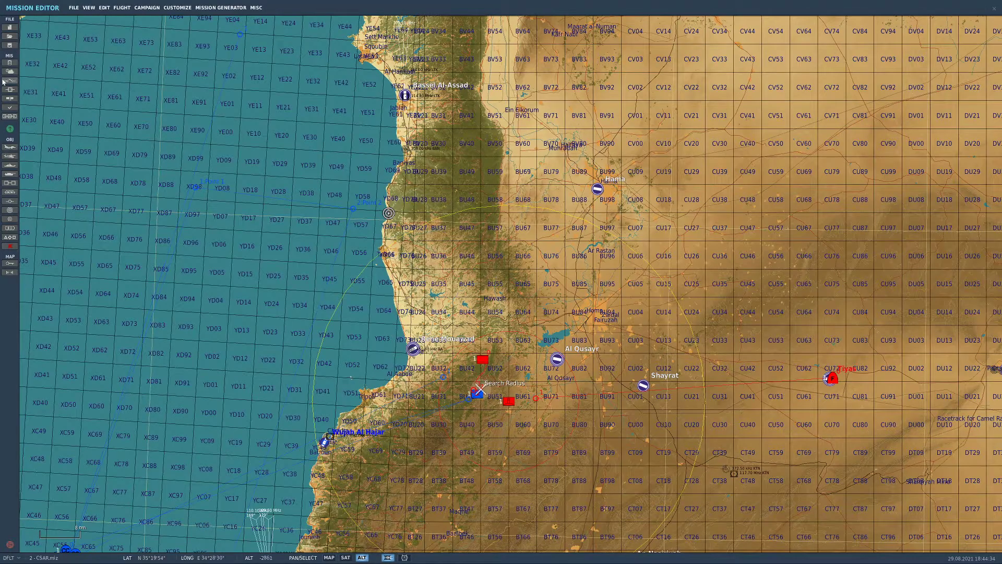
{"action": "left_click", "coordinate": [10, 80]}
{"action": "left_click", "coordinate": [581, 54]}
{"action": "left_click", "coordinate": [474, 124]}
Create a second Once trigger named Pilot Found
{"action": "left_click", "coordinate": [10, 80]}
{"action": "left_click", "coordinate": [558, 46]}
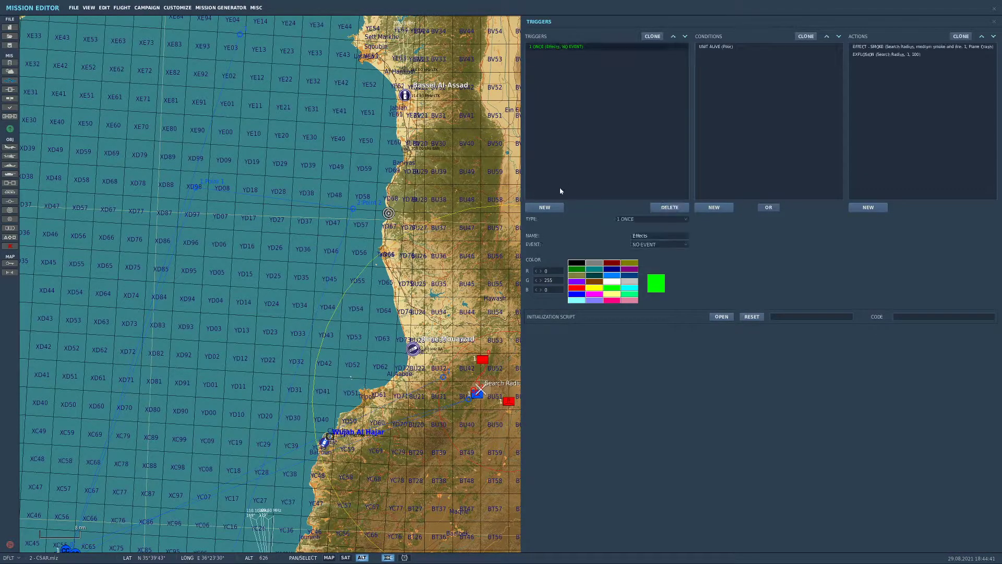
{"action": "left_click", "coordinate": [553, 208]}
{"action": "left_click", "coordinate": [660, 235]}
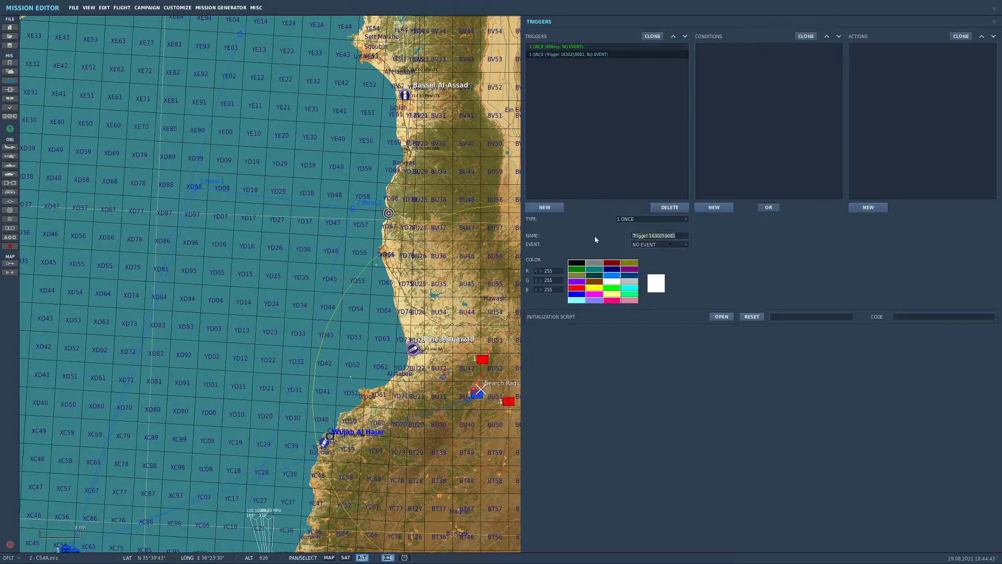
{"action": "key", "text": "BackSpace"}
{"action": "type", "text": "Pilot Found"}
Add a Part of Group in Zone condition to the Pilot Found trigger for group TESTJETS in the Search Radius zone
{"action": "left_click", "coordinate": [713, 208]}
{"action": "left_click", "coordinate": [806, 219]}
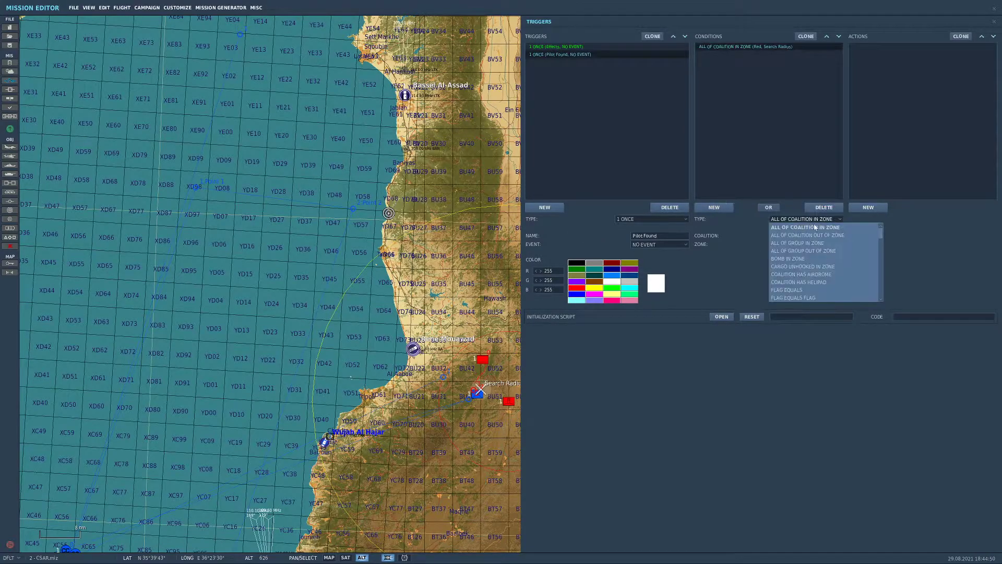
{"action": "scroll", "coordinate": [808, 260], "scroll_direction": "down", "scroll_amount": 2}
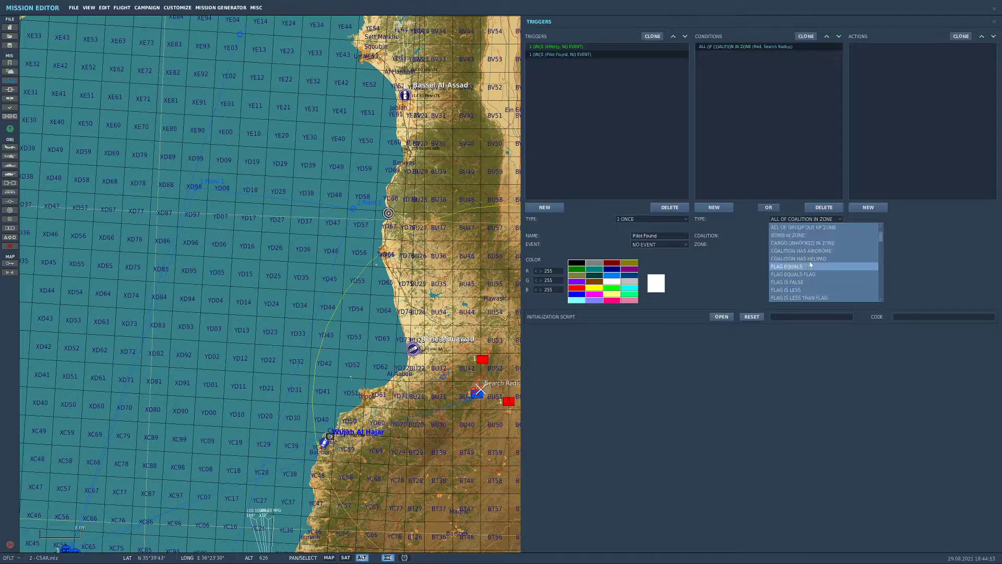
{"action": "scroll", "coordinate": [829, 268], "scroll_direction": "down", "scroll_amount": 4}
{"action": "scroll", "coordinate": [840, 263], "scroll_direction": "up", "scroll_amount": 2}
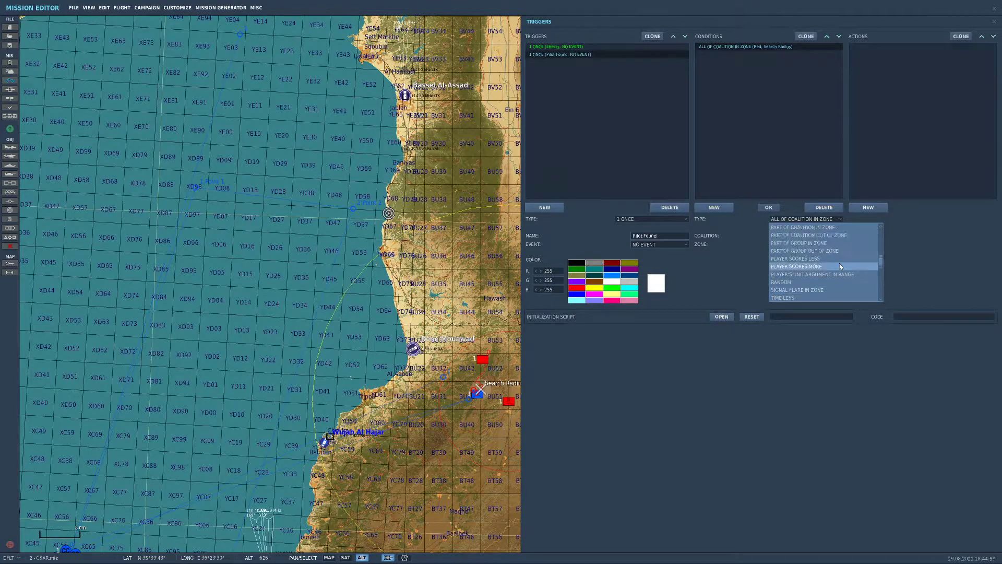
{"action": "left_click", "coordinate": [839, 263]}
{"action": "left_click", "coordinate": [816, 236]}
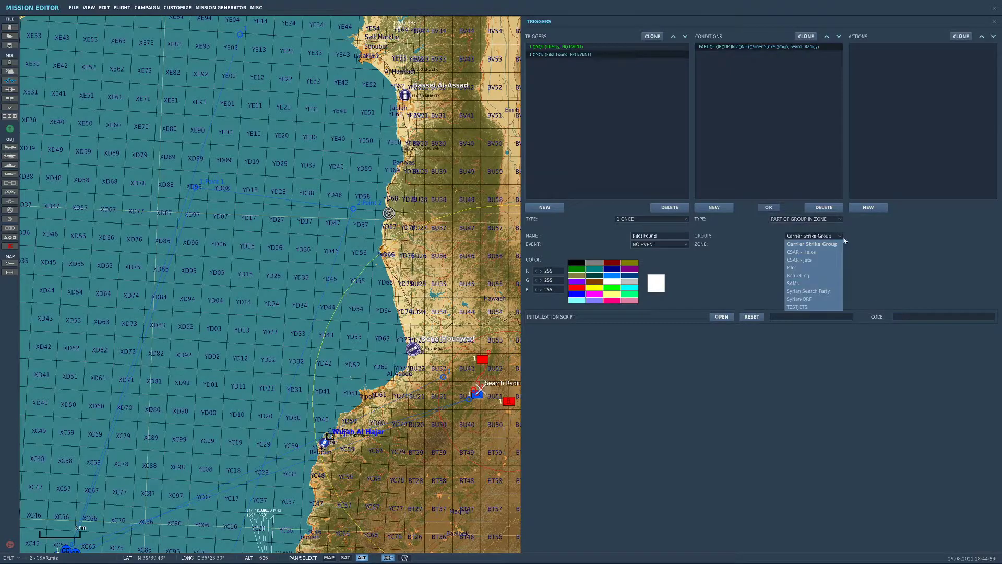
{"action": "left_click", "coordinate": [797, 307]}
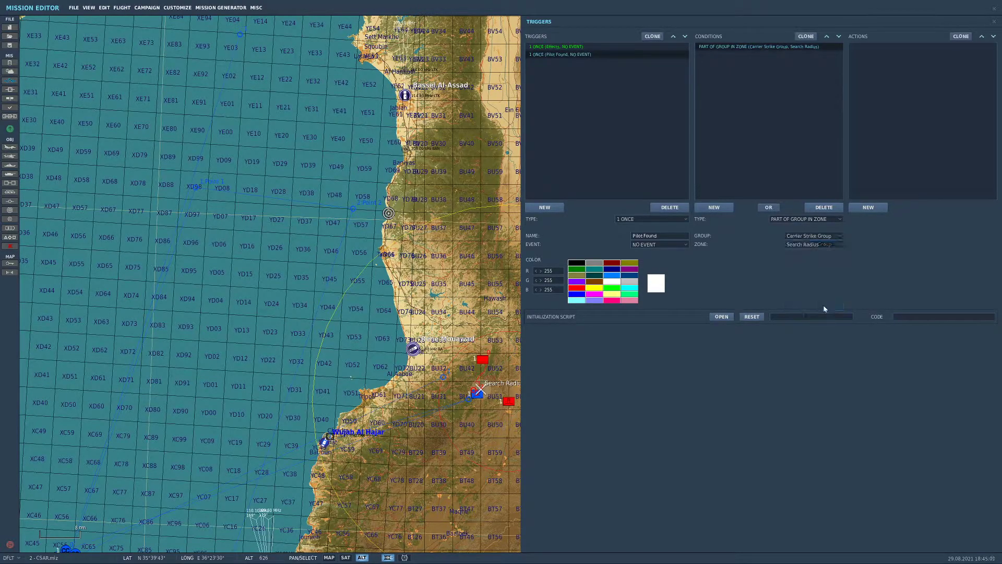
Add a Message to All action with the text "Pilot Located, Grid Ref BU41" and turn on its clearview option
{"action": "left_click", "coordinate": [869, 207]}
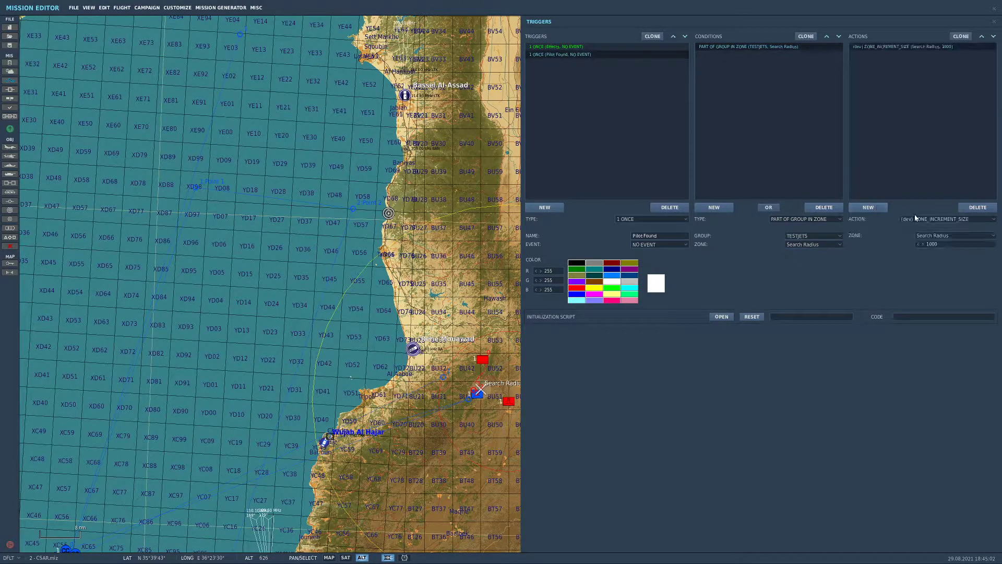
{"action": "left_click", "coordinate": [934, 219]}
{"action": "scroll", "coordinate": [930, 275], "scroll_direction": "down", "scroll_amount": 5}
{"action": "scroll", "coordinate": [936, 273], "scroll_direction": "down", "scroll_amount": 1}
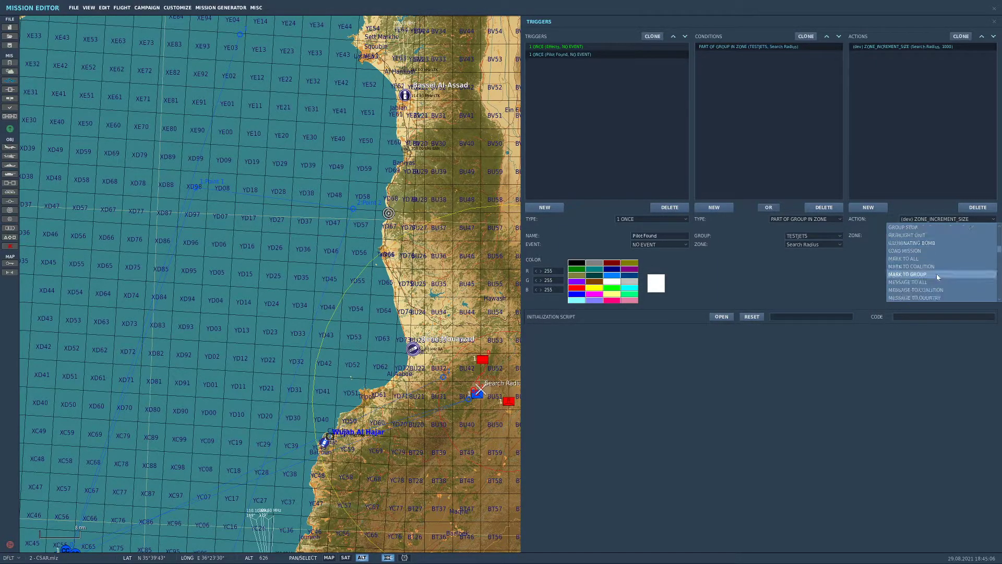
{"action": "left_click", "coordinate": [935, 282]}
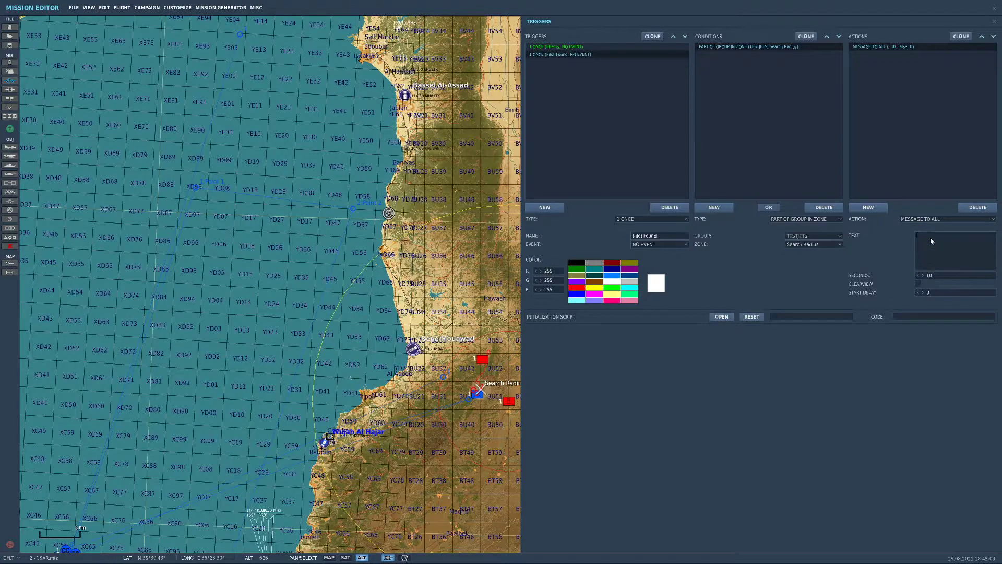
{"action": "type", "text": "Pilot Located, Grid Ref"}
{"action": "scroll", "coordinate": [483, 400], "scroll_direction": "up", "scroll_amount": 4}
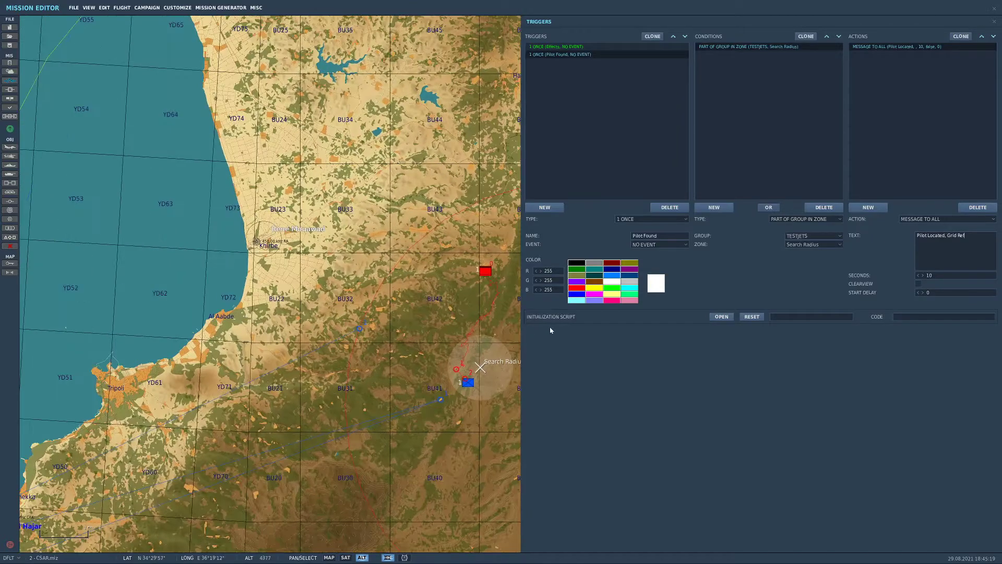
{"action": "type", "text": "BU41"}
{"action": "left_click", "coordinate": [920, 284]}
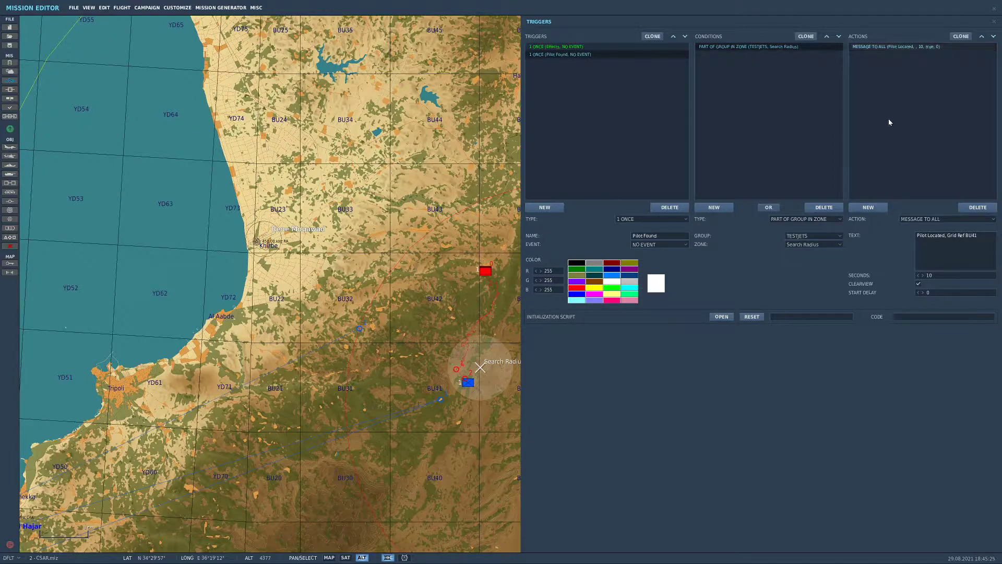
Colour the Pilot Found trigger light yellow (255, 255, 128) and review its condition and message action
{"action": "left_click", "coordinate": [575, 54]}
{"action": "left_click", "coordinate": [612, 294]}
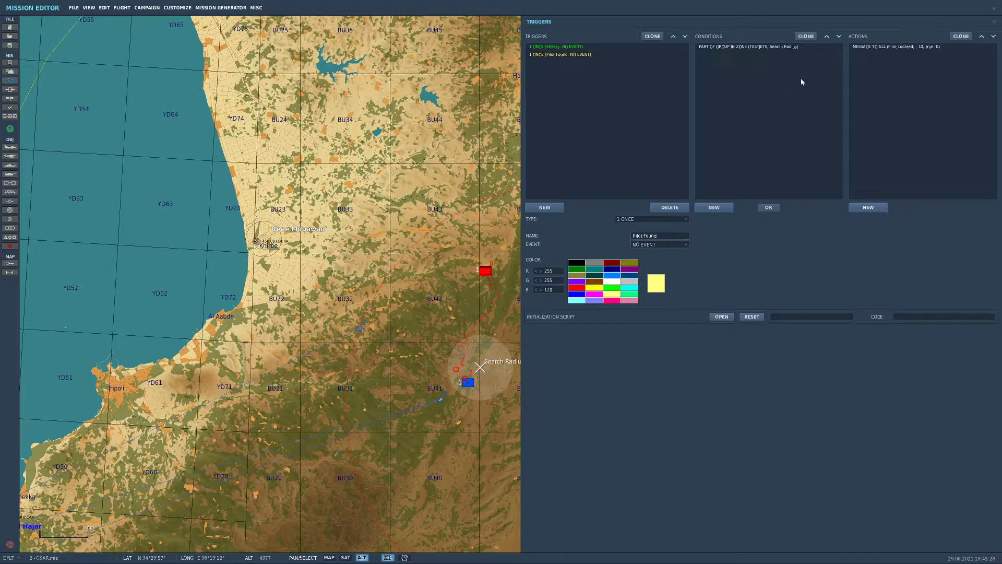
{"action": "left_click", "coordinate": [789, 48]}
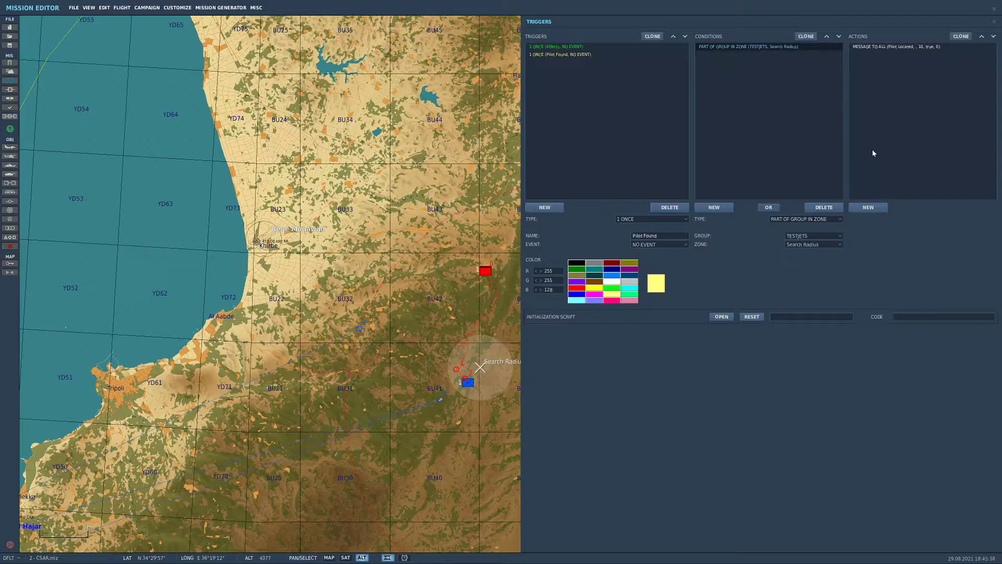
{"action": "left_click", "coordinate": [912, 47]}
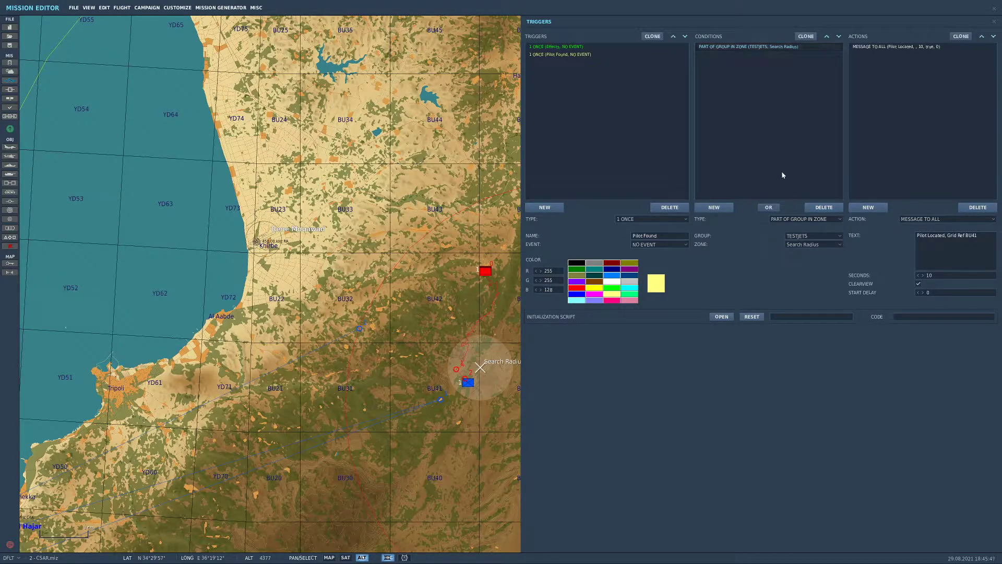
Create a third Once trigger named Enemy QRF and colour it pink (255, 0, 128)
{"action": "left_click", "coordinate": [545, 208]}
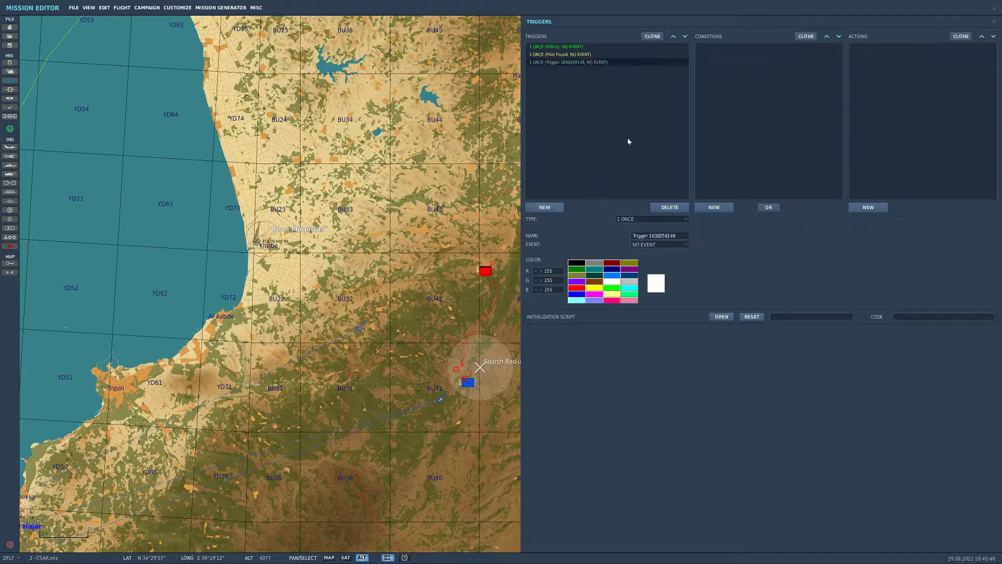
{"action": "scroll", "coordinate": [400, 315], "scroll_direction": "down", "scroll_amount": 3}
{"action": "scroll", "coordinate": [375, 415], "scroll_direction": "down", "scroll_amount": 5}
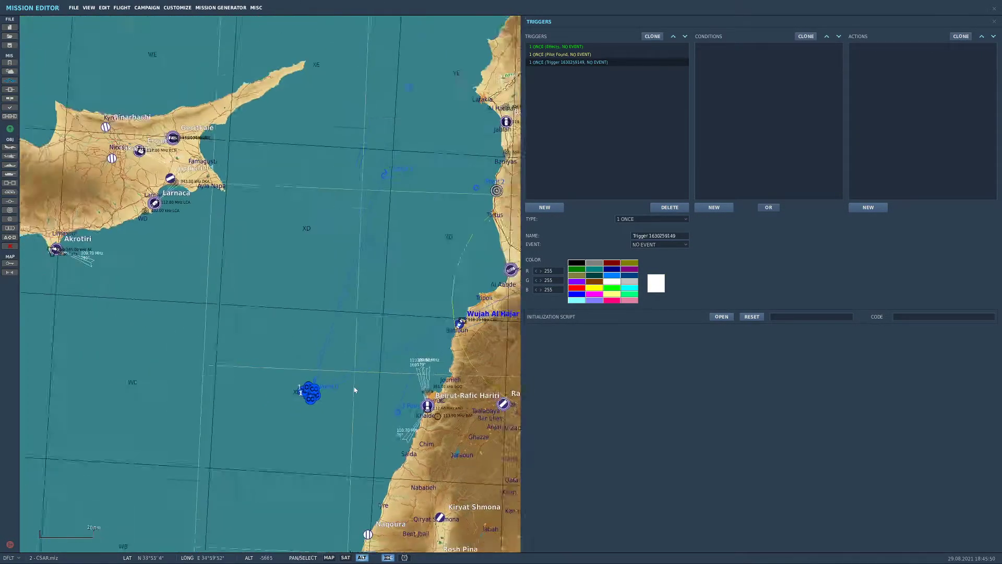
{"action": "scroll", "coordinate": [505, 283], "scroll_direction": "up", "scroll_amount": 2}
{"action": "left_click", "coordinate": [630, 237]}
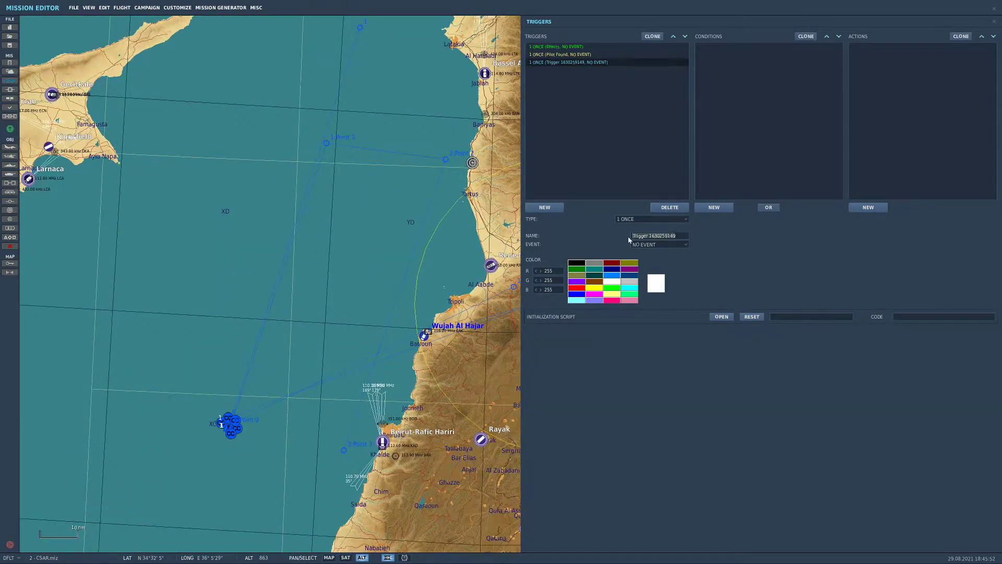
{"action": "key", "text": "BackSpace"}
{"action": "type", "text": "Enemy QRF"}
{"action": "left_click", "coordinate": [612, 300]}
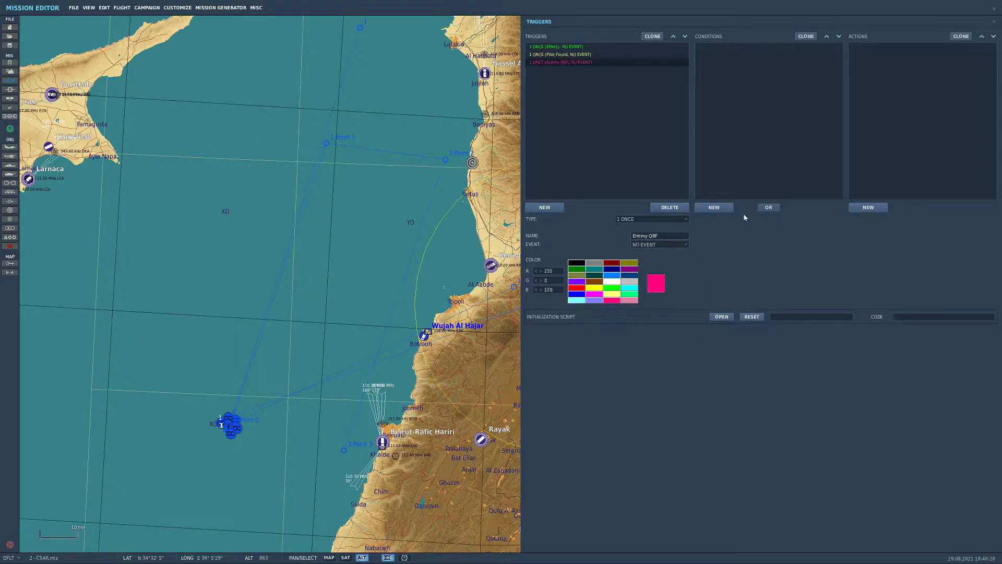
Add a new condition to the Enemy QRF trigger, leaving it on the default type
{"action": "left_click", "coordinate": [714, 207]}
{"action": "left_click", "coordinate": [782, 219]}
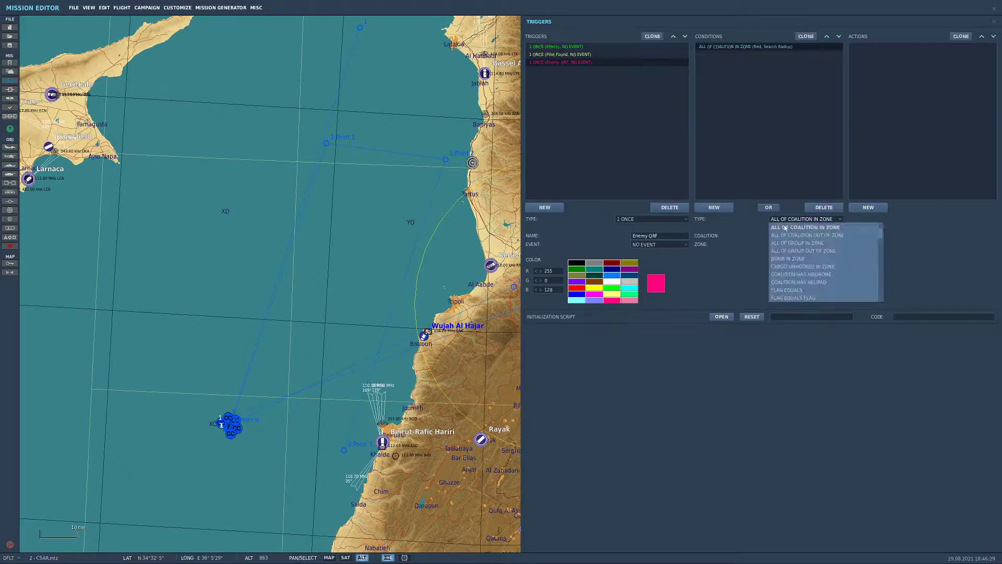
{"action": "left_click", "coordinate": [704, 266]}
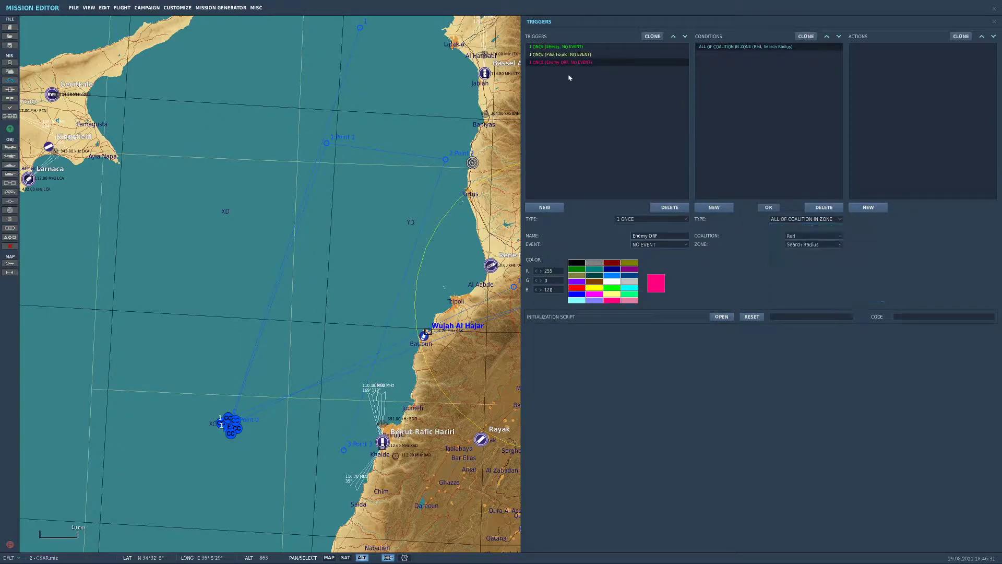
Add a Flag On action for flag 1 to the Pilot Found trigger
{"action": "left_click", "coordinate": [615, 54]}
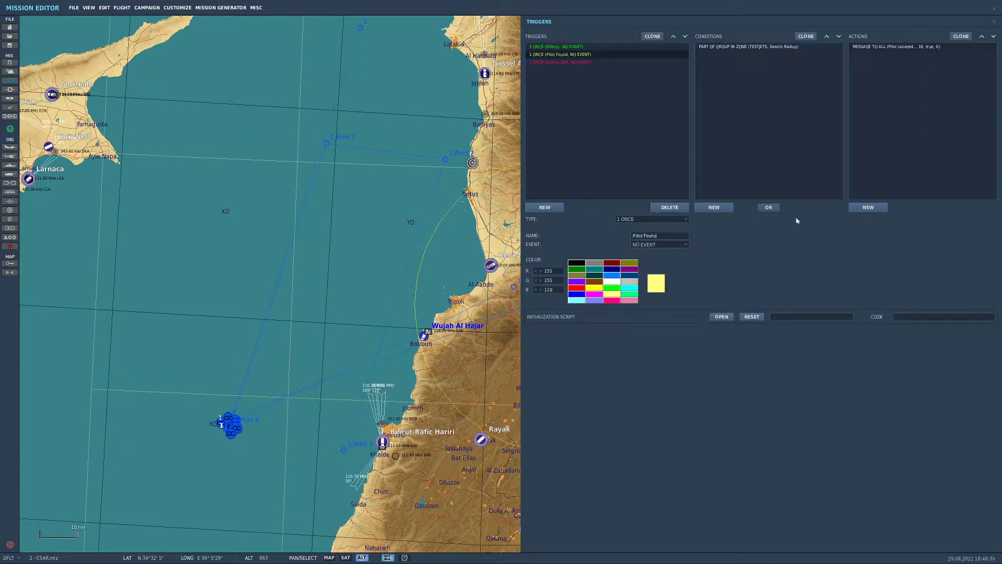
{"action": "left_click", "coordinate": [875, 209]}
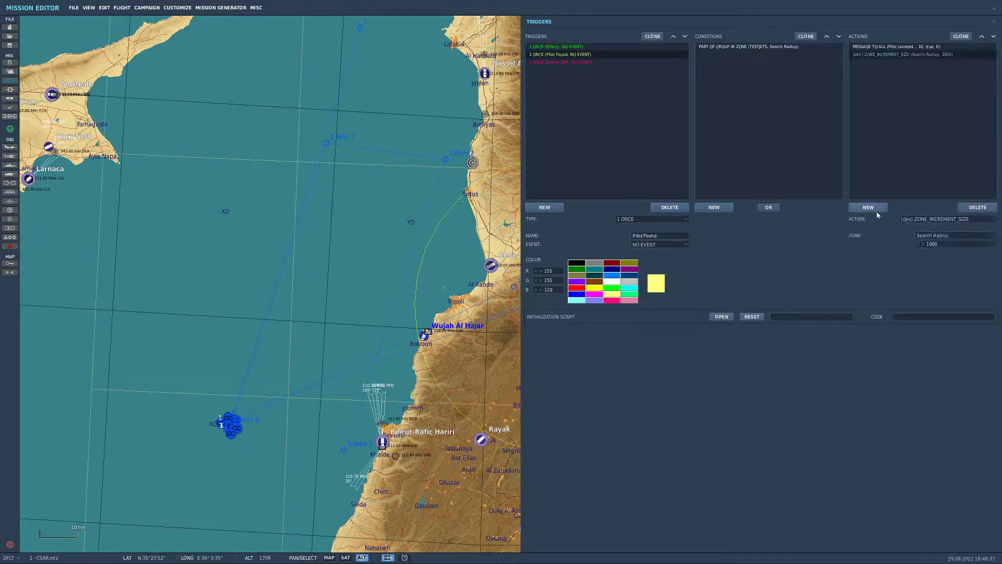
{"action": "left_click", "coordinate": [922, 219]}
{"action": "scroll", "coordinate": [943, 260], "scroll_direction": "down", "scroll_amount": 3}
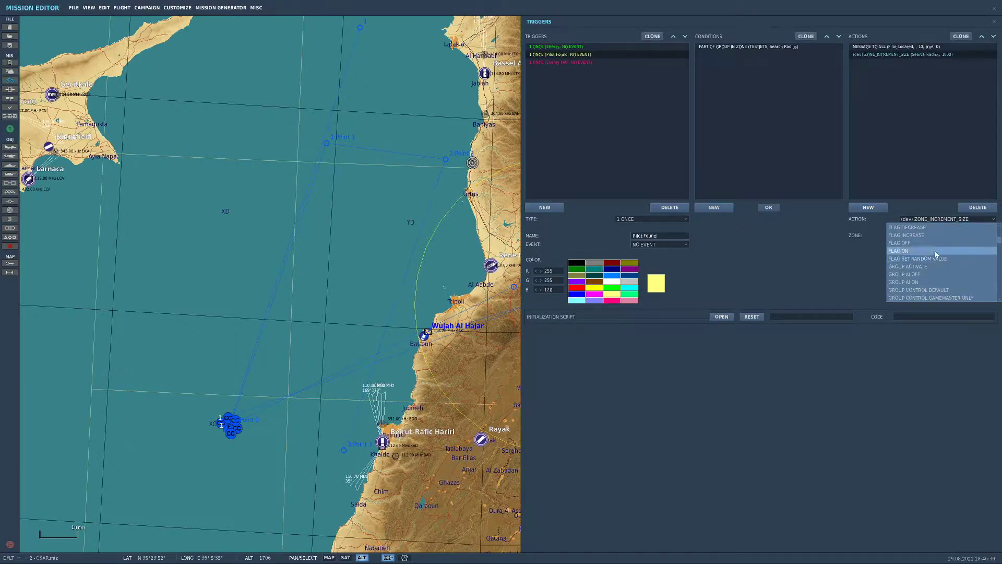
{"action": "left_click", "coordinate": [945, 243]}
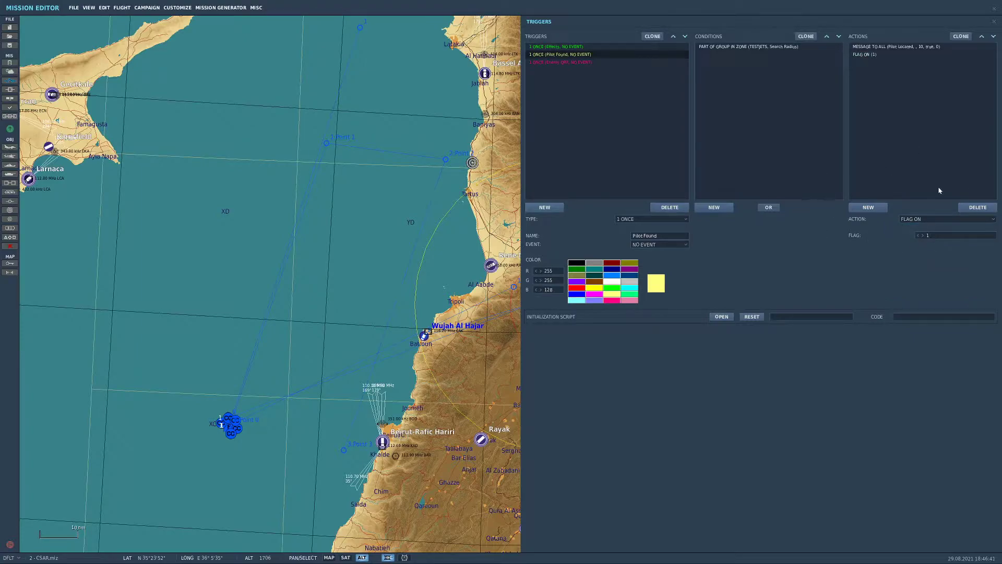
Change the Enemy QRF trigger's condition to Flag Is True for flag 1
{"action": "left_click", "coordinate": [652, 64]}
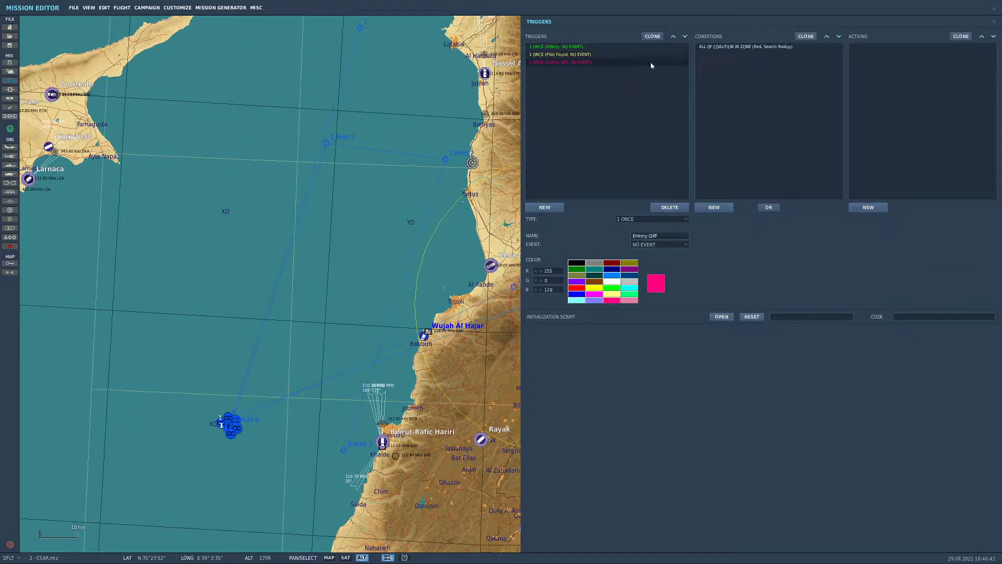
{"action": "left_click", "coordinate": [765, 49]}
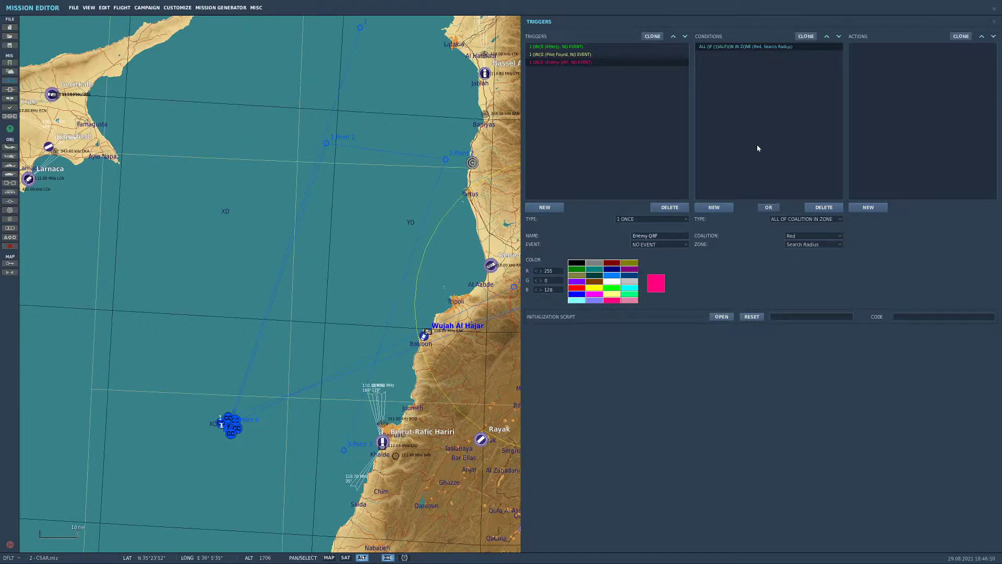
{"action": "left_click", "coordinate": [756, 155]}
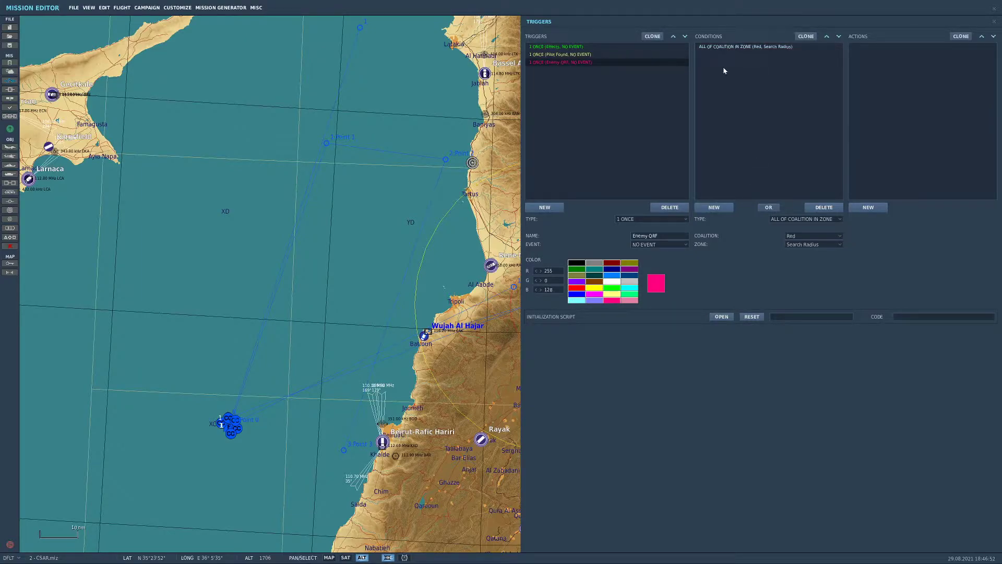
{"action": "left_click", "coordinate": [793, 220]}
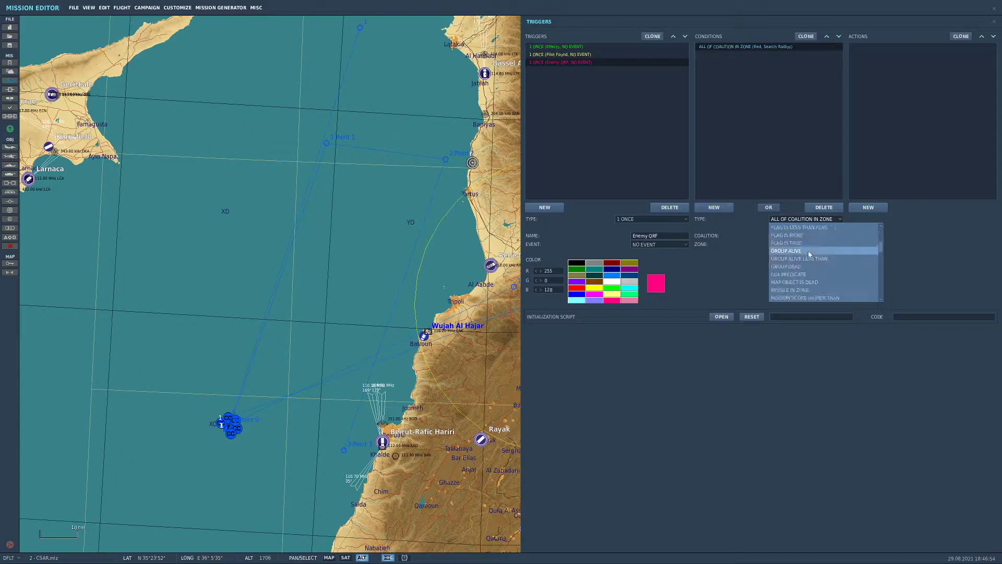
{"action": "left_click", "coordinate": [810, 243]}
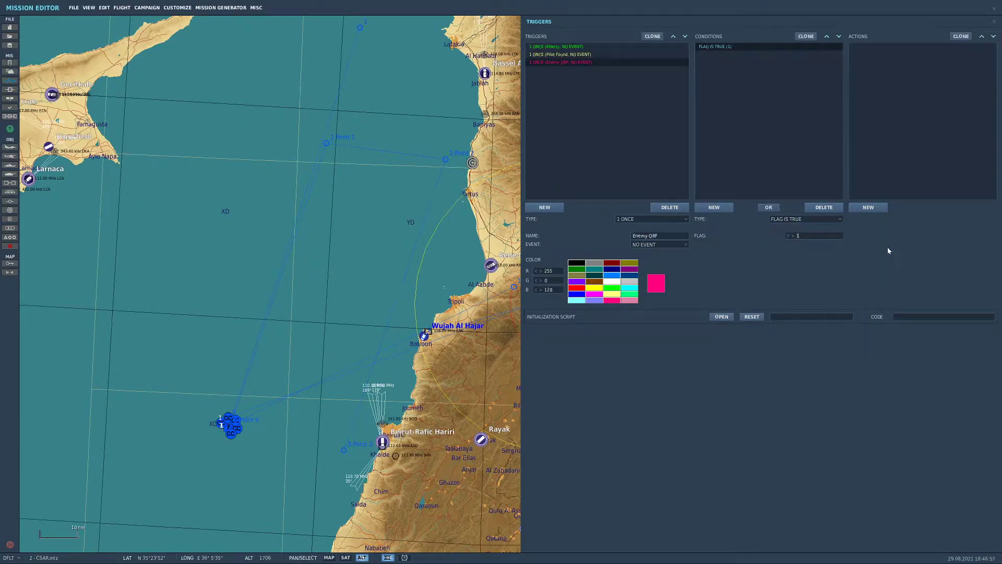
Add a new action to the Enemy QRF trigger and switch its condition to Time Since Flag with the flag value 300
{"action": "left_click", "coordinate": [867, 207]}
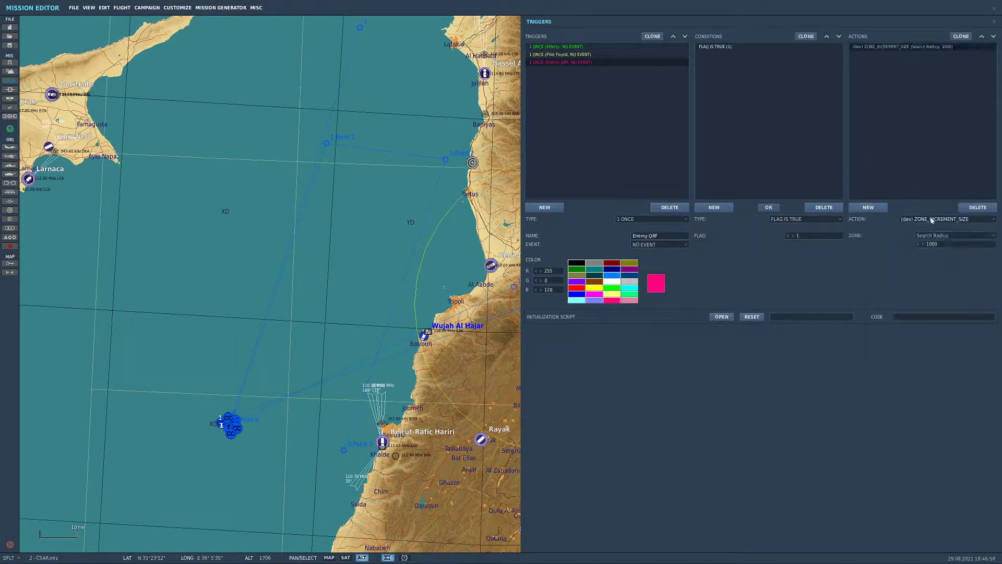
{"action": "left_click", "coordinate": [934, 219]}
{"action": "left_click", "coordinate": [823, 238]}
{"action": "left_click", "coordinate": [803, 219]}
{"action": "scroll", "coordinate": [822, 242], "scroll_direction": "down", "scroll_amount": 5}
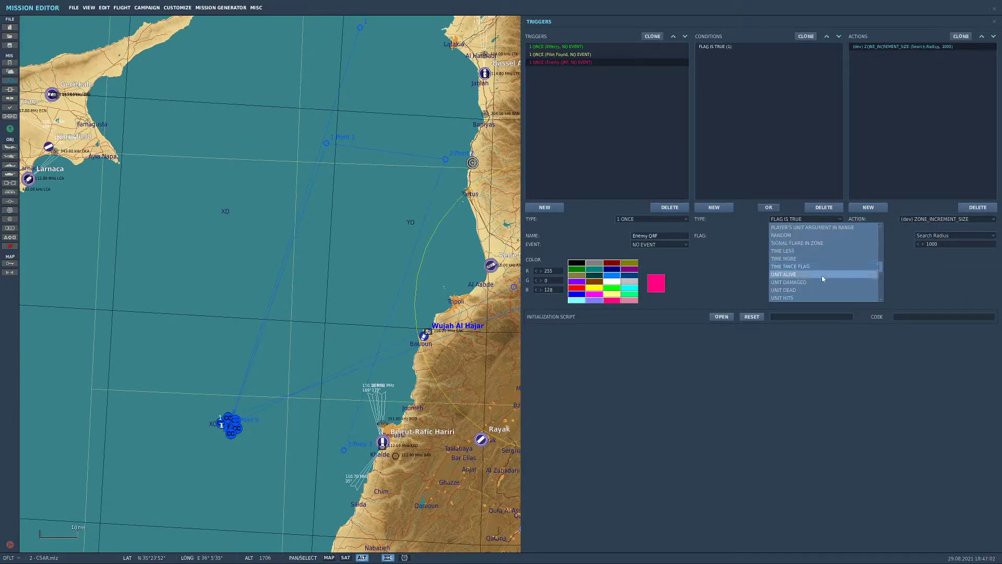
{"action": "left_click", "coordinate": [813, 266]}
{"action": "left_click_drag", "start_coordinate": [810, 236], "coordinate": [744, 235]}
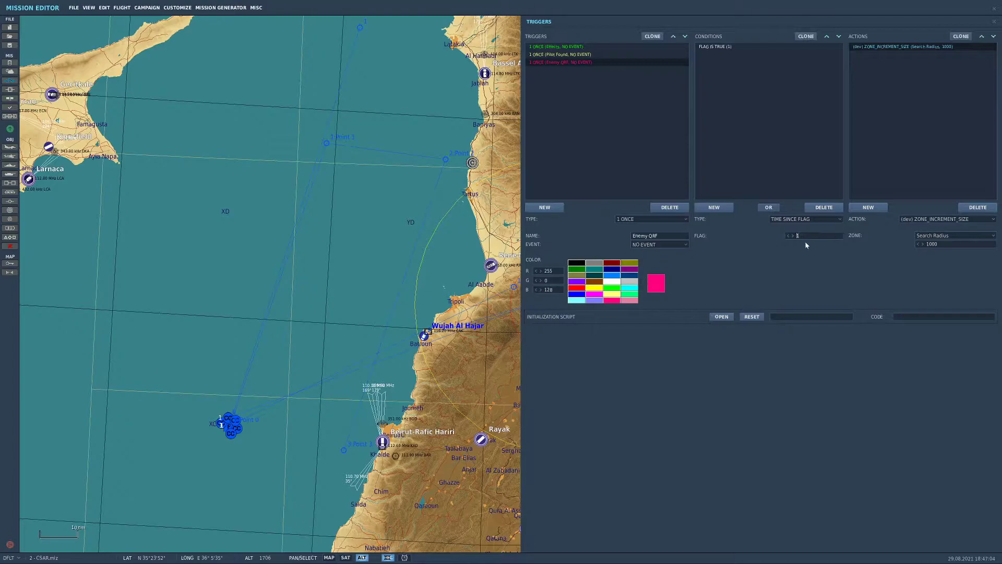
{"action": "type", "text": "300"}
Set the Enemy QRF trigger's action to Group Activate for the Syrian QRF group
{"action": "left_click", "coordinate": [983, 220]}
{"action": "left_click", "coordinate": [848, 250]}
{"action": "left_click", "coordinate": [961, 220]}
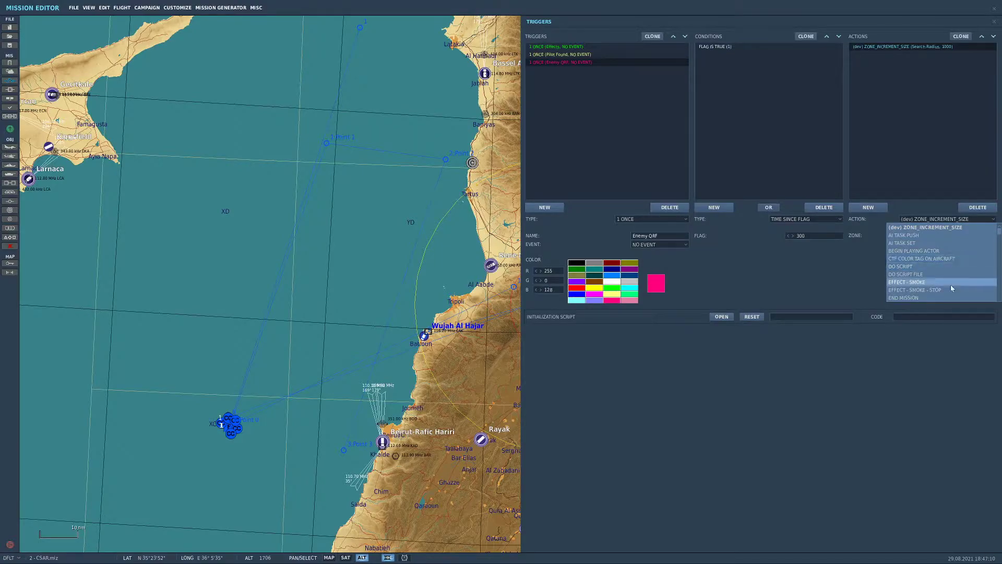
{"action": "scroll", "coordinate": [911, 256], "scroll_direction": "down", "scroll_amount": 6}
{"action": "scroll", "coordinate": [918, 290], "scroll_direction": "down", "scroll_amount": 3}
{"action": "scroll", "coordinate": [932, 255], "scroll_direction": "down", "scroll_amount": 2}
{"action": "left_click", "coordinate": [932, 274]}
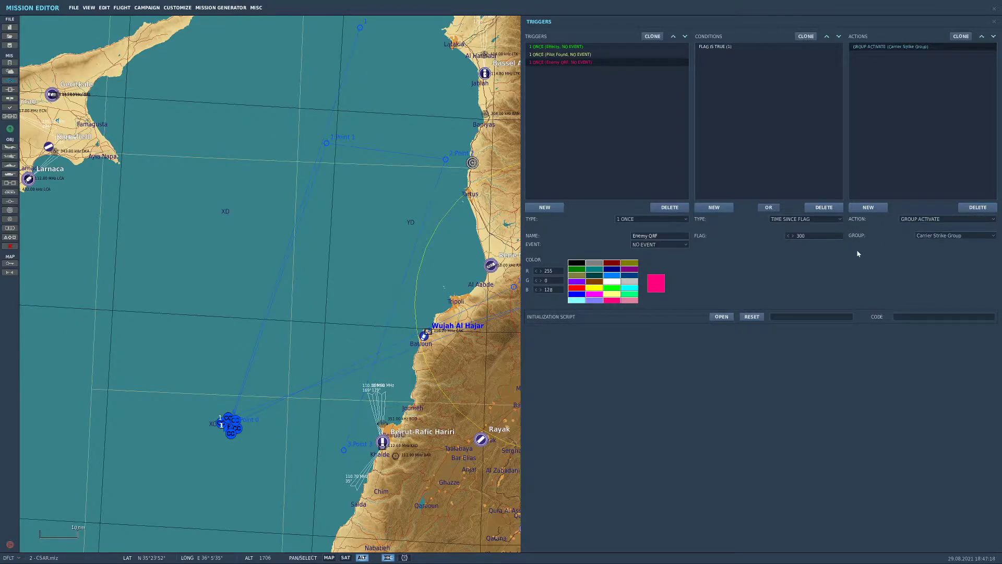
{"action": "left_click", "coordinate": [957, 240]}
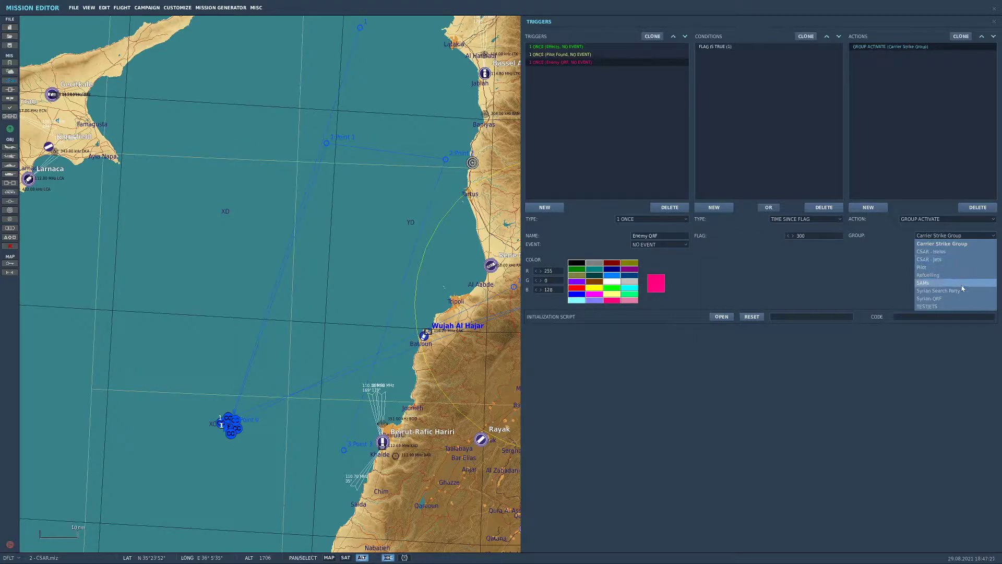
{"action": "left_click", "coordinate": [957, 300]}
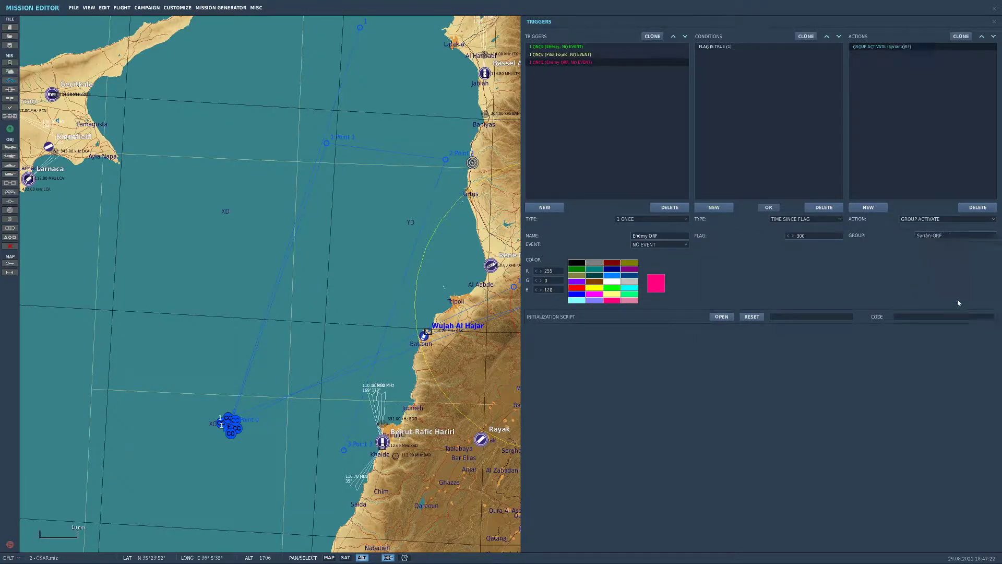
Review the conditions and actions of the Effects and Pilot Found triggers and examine the Search Radius area on the map
{"action": "left_click", "coordinate": [960, 239]}
{"action": "left_click", "coordinate": [910, 170]}
{"action": "left_click", "coordinate": [651, 93]}
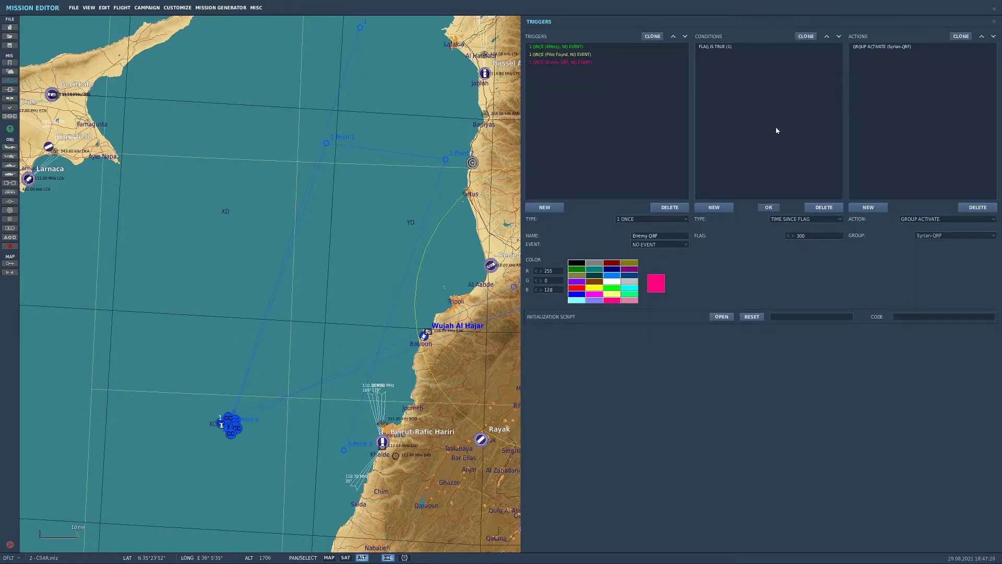
{"action": "left_click", "coordinate": [566, 46]}
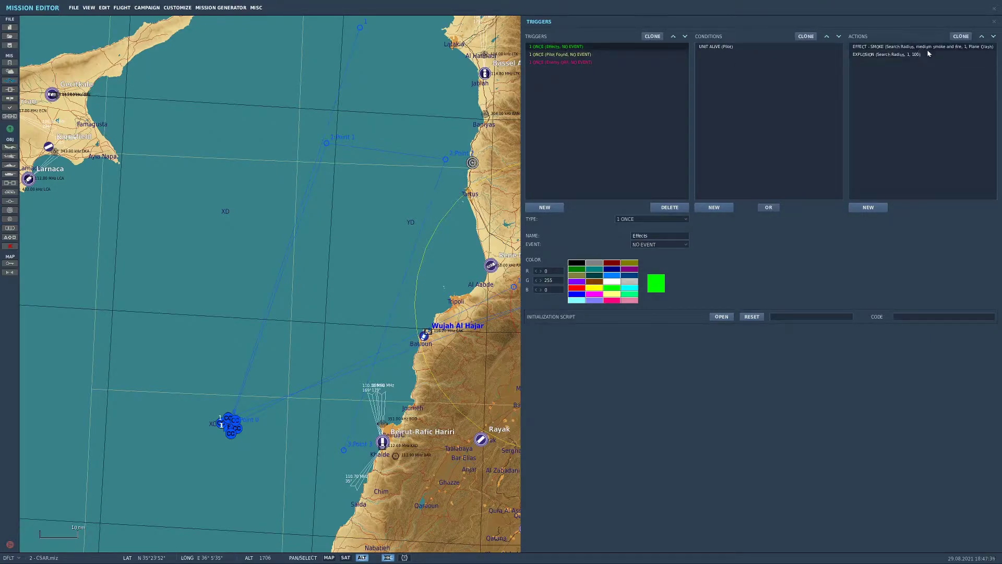
{"action": "left_click", "coordinate": [576, 55]}
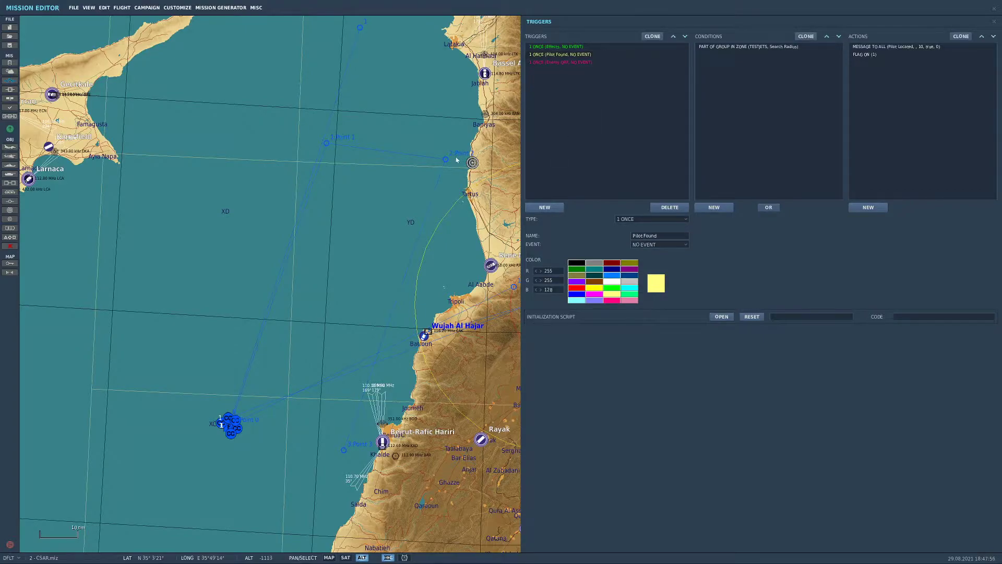
{"action": "left_click_drag", "start_coordinate": [453, 161], "coordinate": [300, 262]}
{"action": "scroll", "coordinate": [300, 262], "scroll_direction": "down", "scroll_amount": 6}
{"action": "scroll", "coordinate": [431, 207], "scroll_direction": "up", "scroll_amount": 4}
{"action": "scroll", "coordinate": [430, 206], "scroll_direction": "up", "scroll_amount": 2}
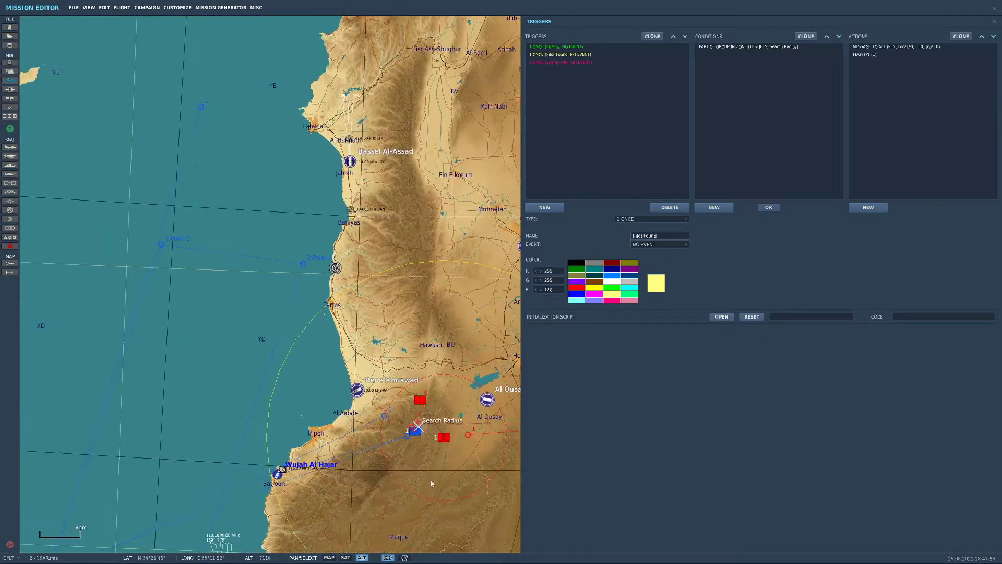
Change the Enemy QRF trigger's condition to Time Since Flag with flag 1 and 300 seconds
{"action": "left_click", "coordinate": [581, 63]}
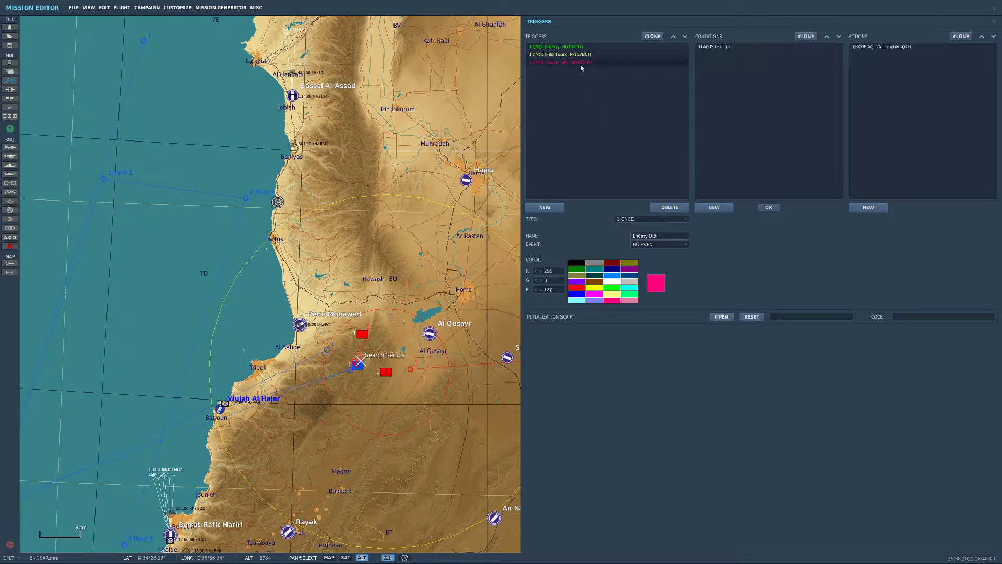
{"action": "left_click", "coordinate": [762, 48]}
{"action": "left_click", "coordinate": [807, 219]}
{"action": "scroll", "coordinate": [822, 262], "scroll_direction": "down", "scroll_amount": 5}
{"action": "left_click", "coordinate": [811, 274]}
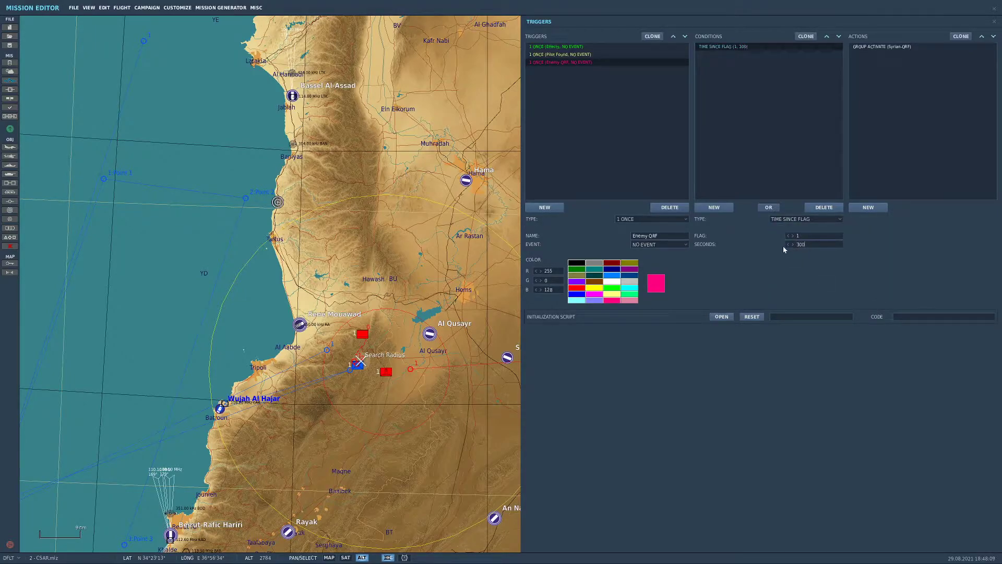
{"action": "left_click", "coordinate": [821, 111]}
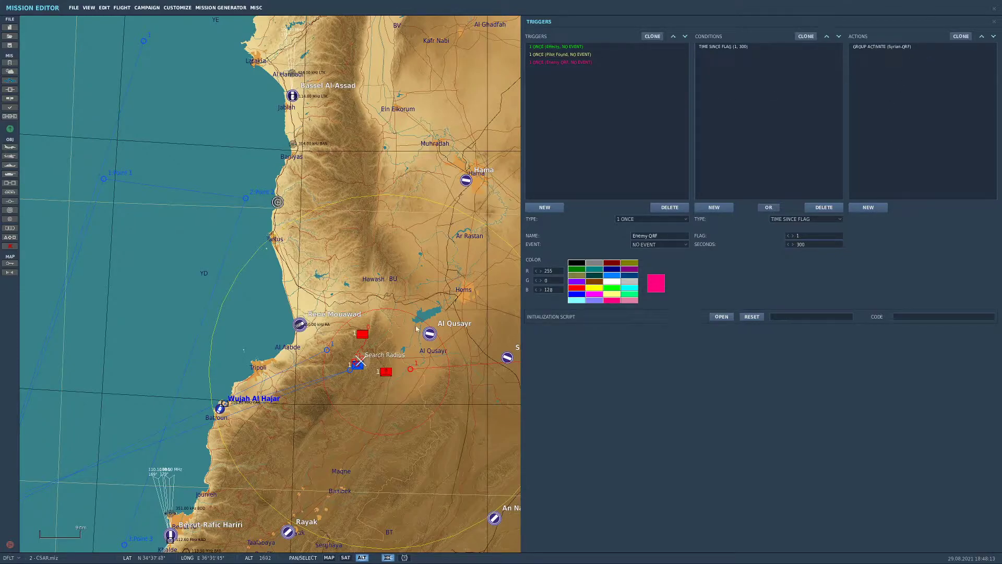
Close the trigger editor and save the CSAR mission
{"action": "scroll", "coordinate": [432, 384], "scroll_direction": "down", "scroll_amount": 3}
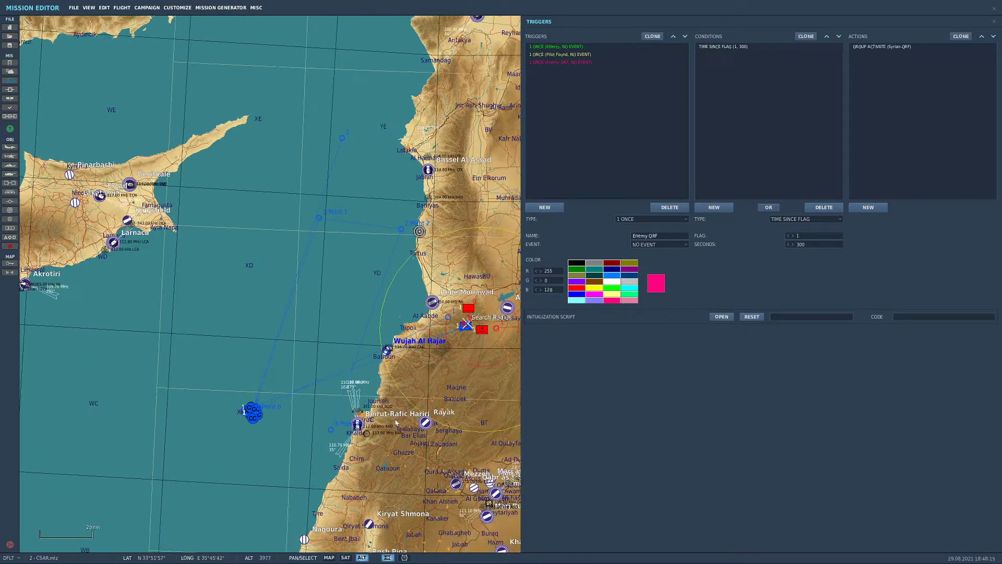
{"action": "scroll", "coordinate": [474, 364], "scroll_direction": "up", "scroll_amount": 8}
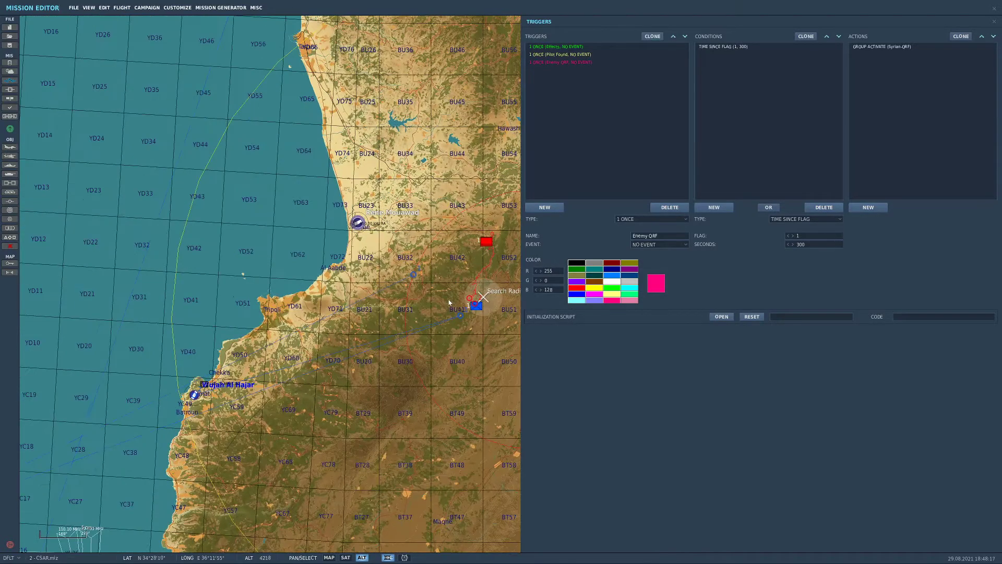
{"action": "left_click_drag", "start_coordinate": [494, 305], "coordinate": [306, 326]}
{"action": "scroll", "coordinate": [308, 326], "scroll_direction": "up", "scroll_amount": 3}
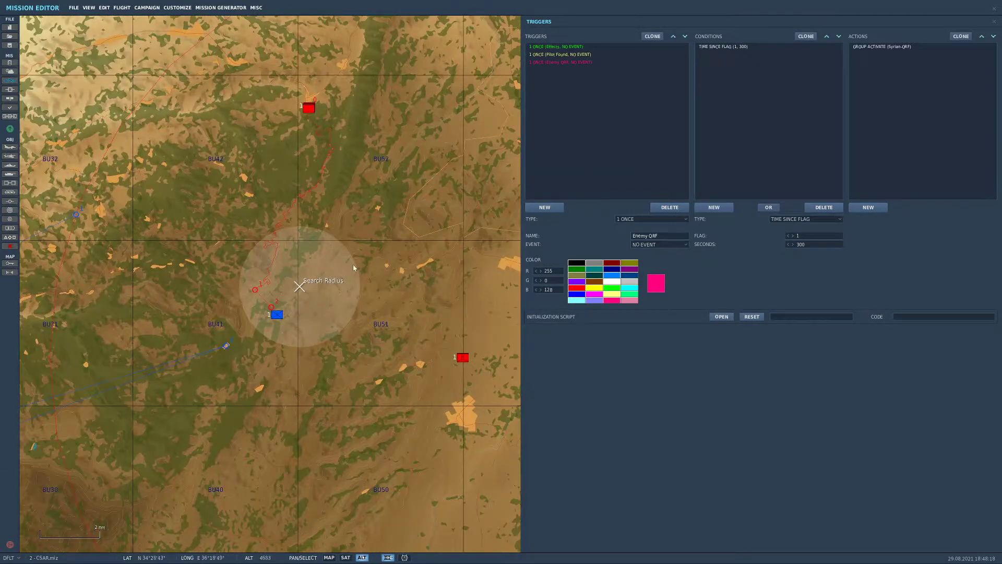
{"action": "scroll", "coordinate": [354, 268], "scroll_direction": "down", "scroll_amount": 1}
{"action": "scroll", "coordinate": [391, 234], "scroll_direction": "up", "scroll_amount": 2}
{"action": "key", "text": "Escape"}
{"action": "scroll", "coordinate": [376, 273], "scroll_direction": "down", "scroll_amount": 8}
{"action": "left_click_drag", "start_coordinate": [413, 262], "coordinate": [579, 221]}
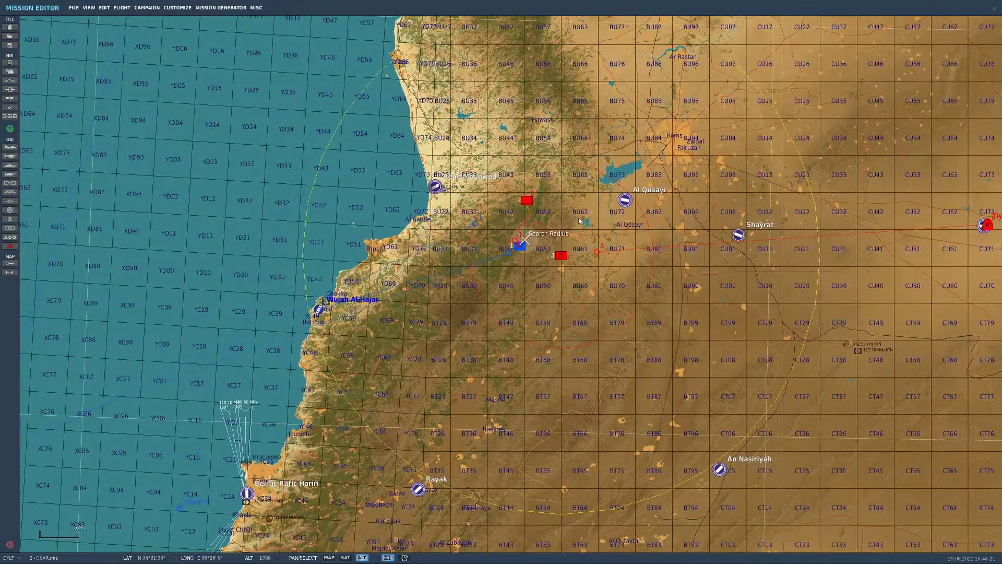
{"action": "left_click", "coordinate": [77, 9]}
{"action": "left_click", "coordinate": [83, 33]}
Place a new USA airplane group over the sea southwest of the carrier group and name it AWACS
{"action": "scroll", "coordinate": [606, 256], "scroll_direction": "down", "scroll_amount": 2}
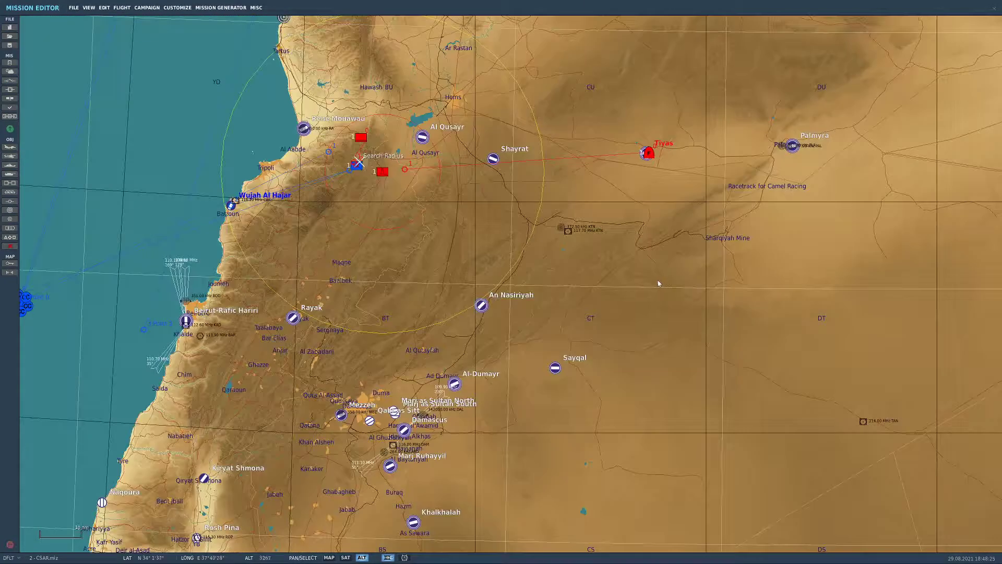
{"action": "scroll", "coordinate": [701, 287], "scroll_direction": "down", "scroll_amount": 4}
{"action": "scroll", "coordinate": [684, 303], "scroll_direction": "up", "scroll_amount": 7}
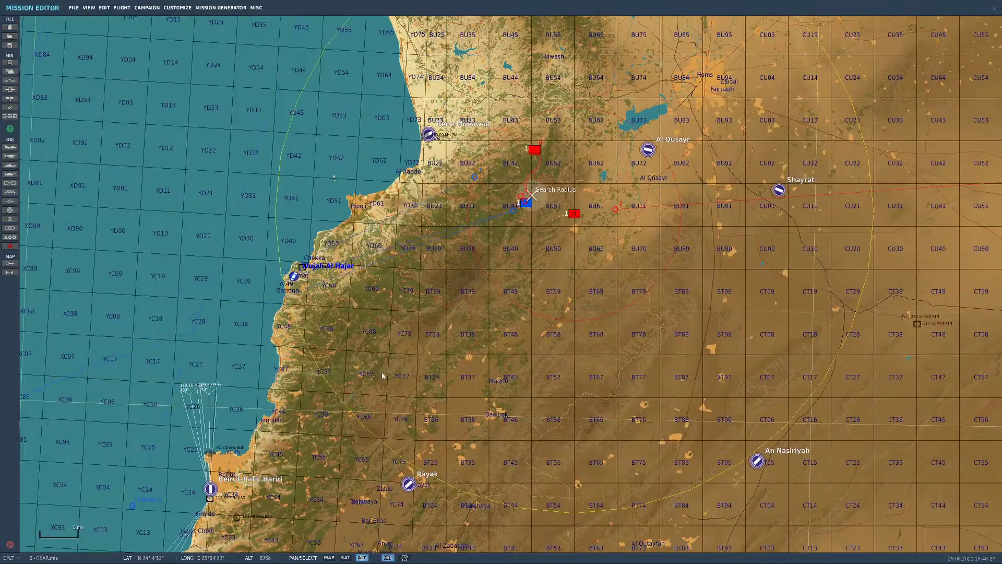
{"action": "scroll", "coordinate": [683, 306], "scroll_direction": "down", "scroll_amount": 3}
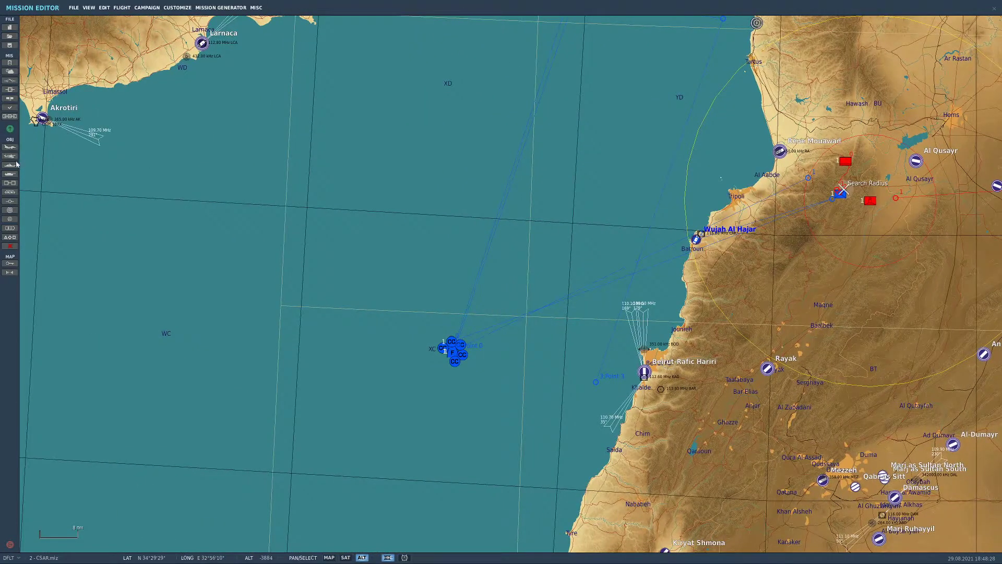
{"action": "left_click", "coordinate": [10, 148]}
{"action": "left_click", "coordinate": [378, 400]}
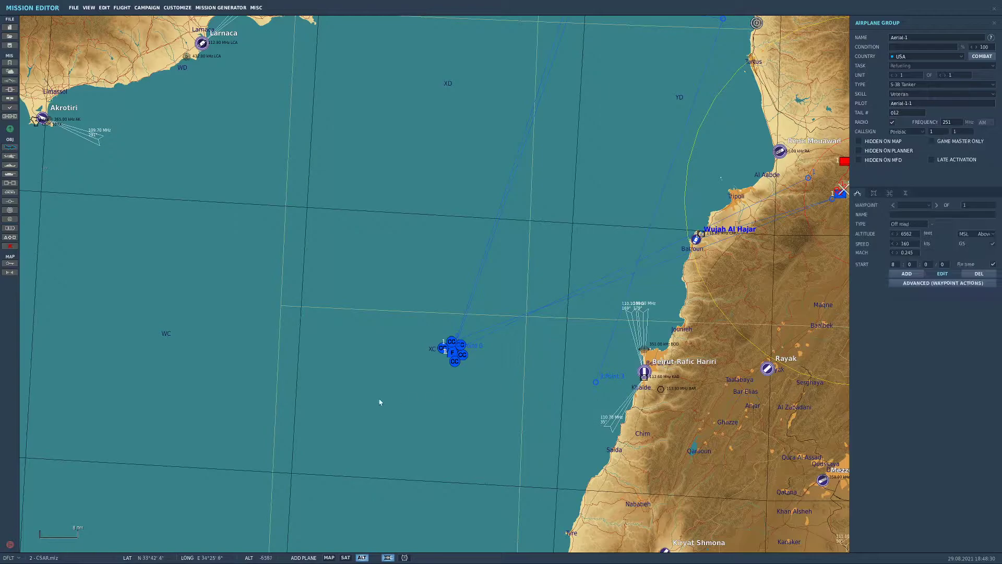
{"action": "left_click", "coordinate": [929, 36]}
{"action": "type", "text": "1"}
{"action": "type", "text": "AWACS"}
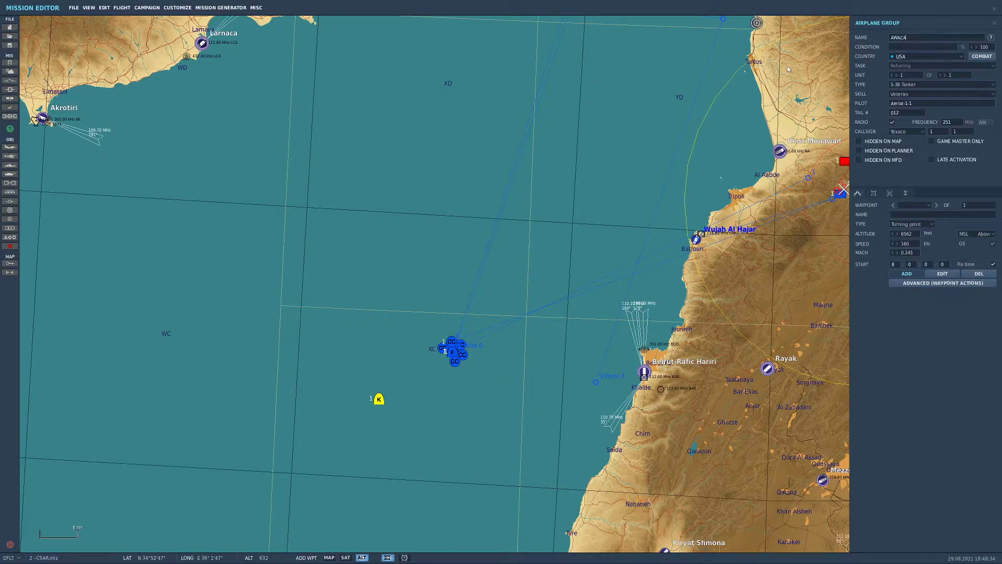
Set the AWACS group's aircraft type to E-3A and check its paint scheme and loadout
{"action": "left_click", "coordinate": [917, 84]}
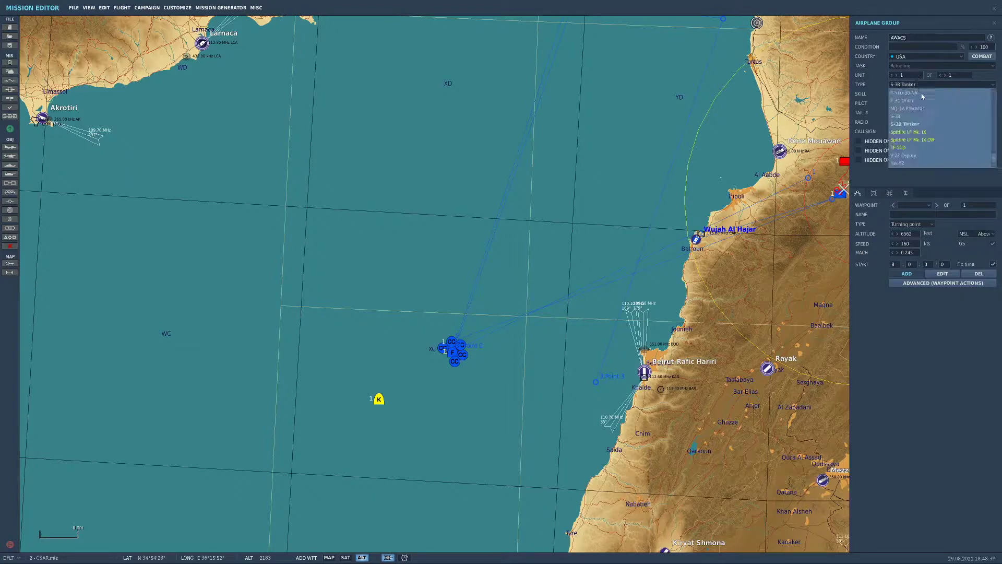
{"action": "scroll", "coordinate": [942, 133], "scroll_direction": "up", "scroll_amount": 15}
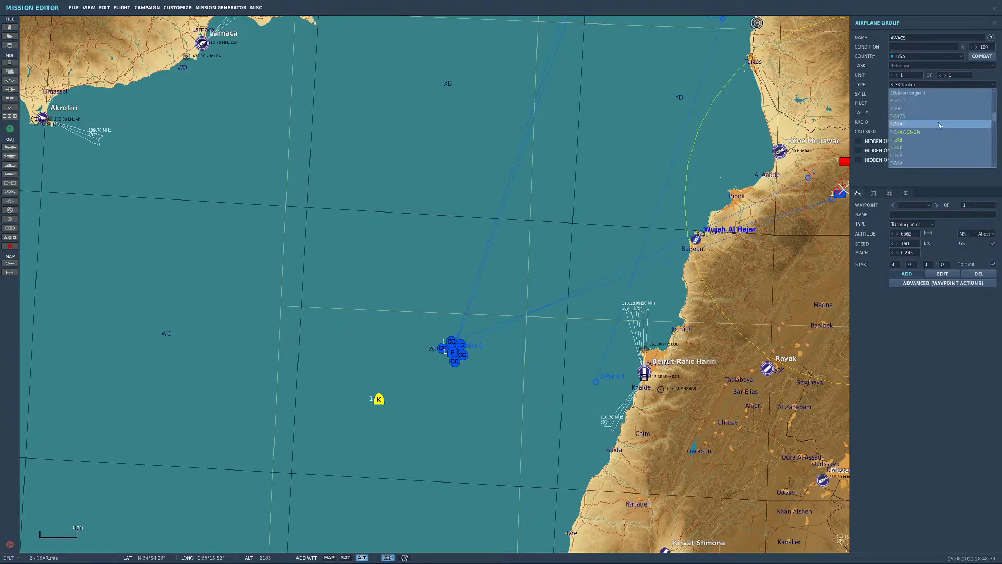
{"action": "left_click", "coordinate": [925, 125]}
{"action": "left_click", "coordinate": [910, 84]}
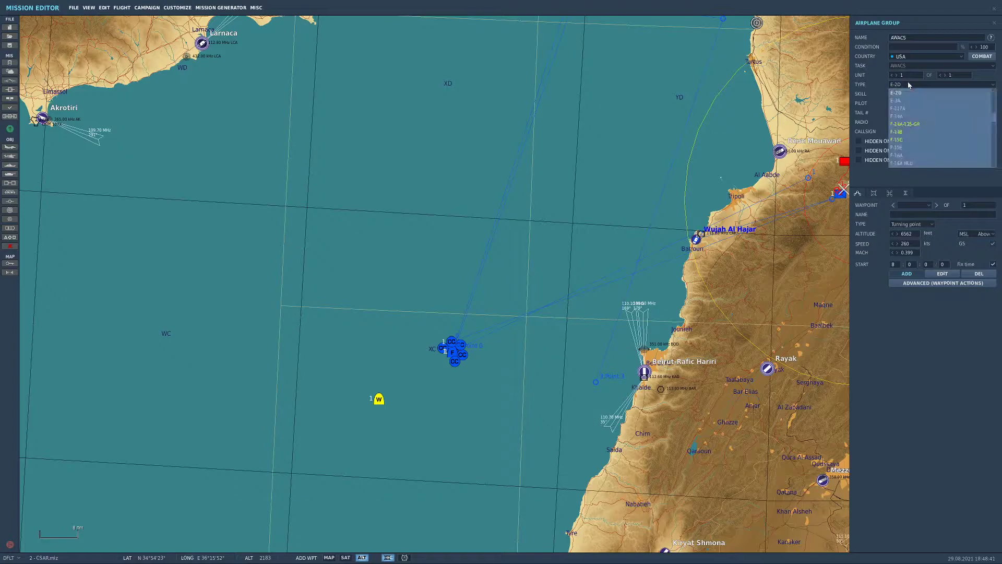
{"action": "left_click", "coordinate": [909, 101]}
{"action": "left_click", "coordinate": [874, 193]}
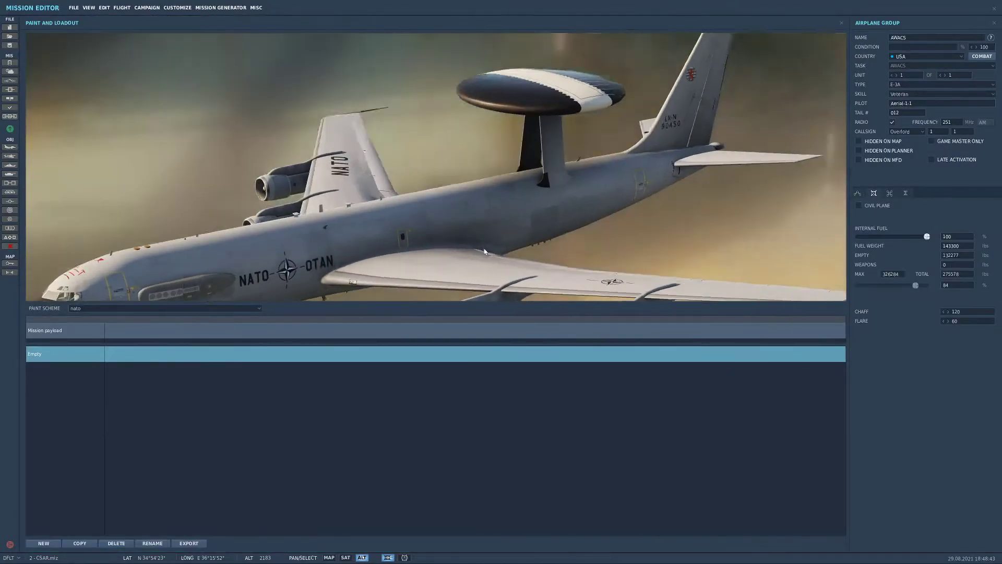
{"action": "left_click", "coordinate": [857, 193]}
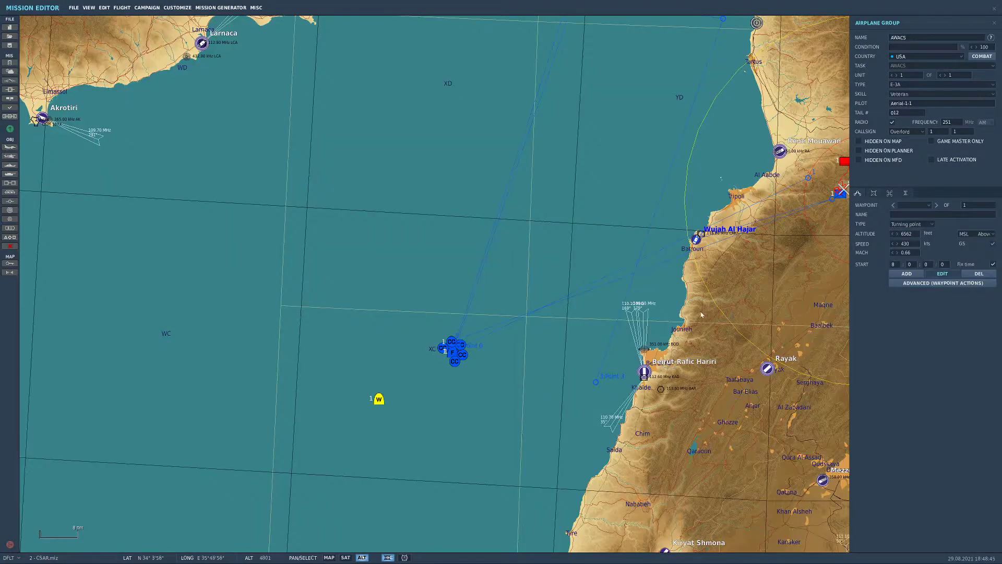
Set the AWACS starting altitude to 35000 feet and add three waypoints to its route over the sea south of Cyprus
{"action": "double_click", "coordinate": [908, 234]}
{"action": "type", "text": "35000"}
{"action": "left_click", "coordinate": [906, 274]}
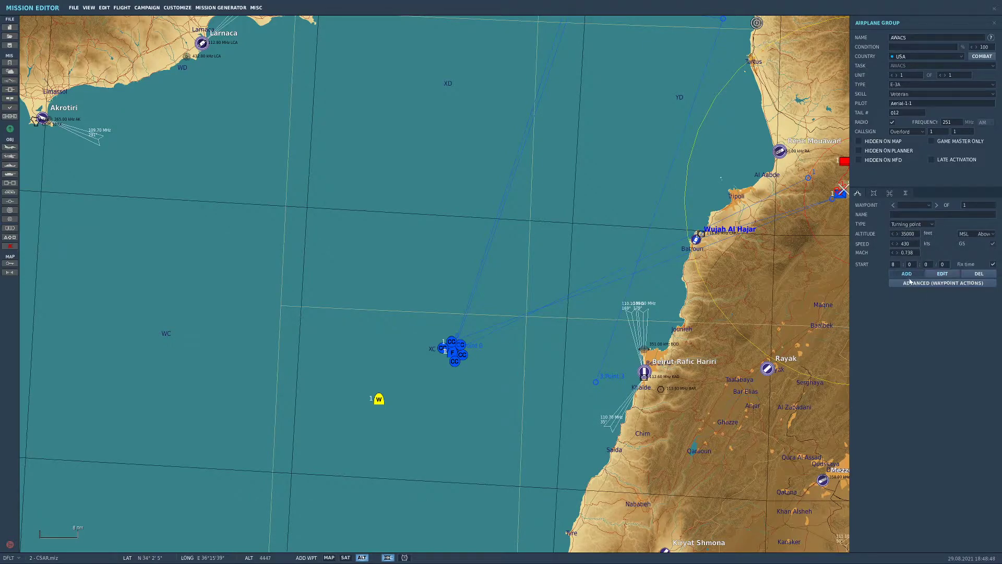
{"action": "left_click", "coordinate": [339, 167]}
{"action": "left_click", "coordinate": [161, 282]}
{"action": "left_click", "coordinate": [312, 498]}
{"action": "left_click", "coordinate": [934, 273]}
Move AWACS waypoint 2 north and waypoint 3 northwest to form a box-shaped orbit west of the carrier group
{"action": "scroll", "coordinate": [619, 316], "scroll_direction": "down", "scroll_amount": 2}
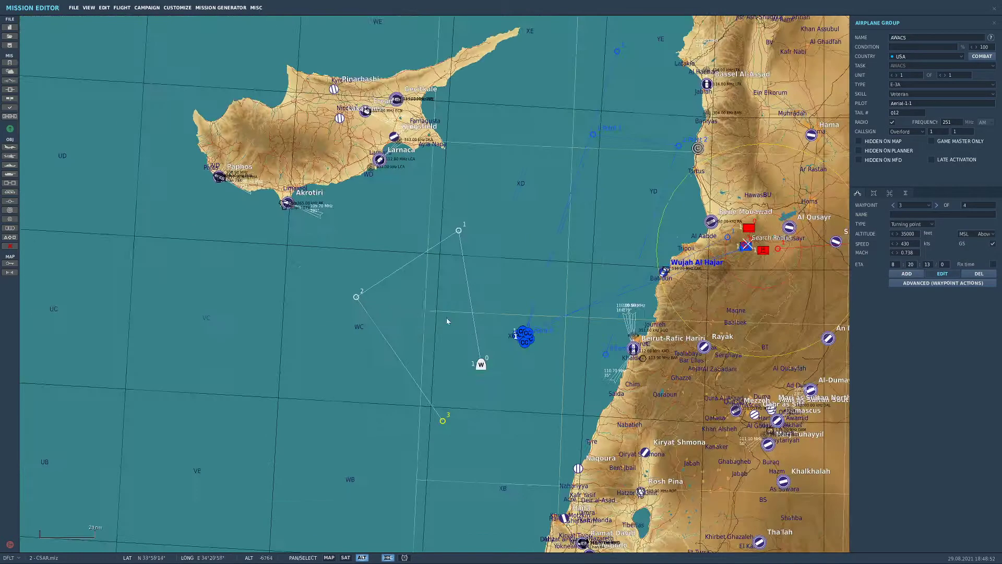
{"action": "left_click_drag", "start_coordinate": [356, 297], "coordinate": [349, 243]}
{"action": "left_click", "coordinate": [443, 420]}
{"action": "left_click_drag", "start_coordinate": [442, 420], "coordinate": [375, 382]}
Name the AWACS route's four waypoints Point 0, Point 1, Point 2 and Point 3
{"action": "left_click", "coordinate": [481, 364]}
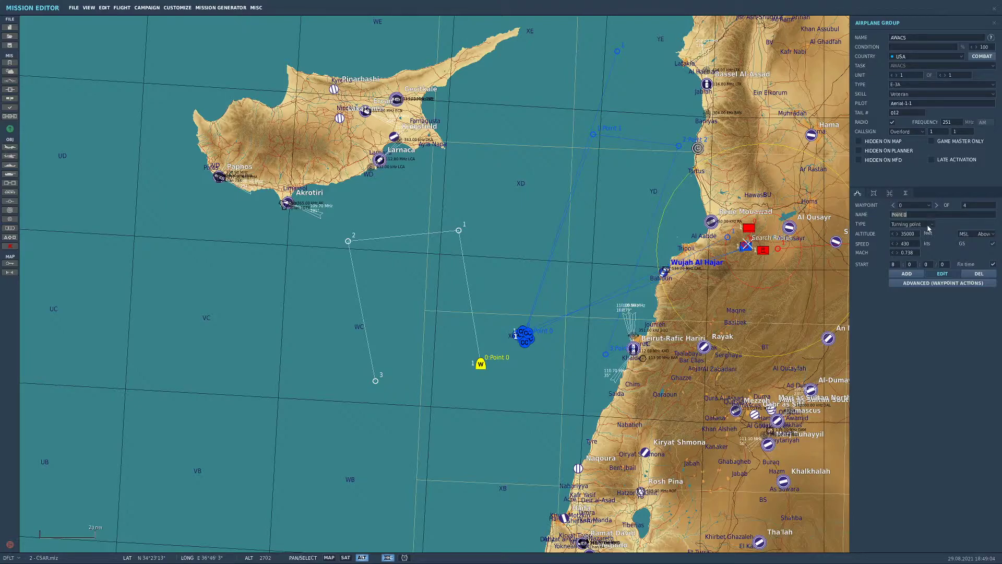
{"action": "left_click", "coordinate": [937, 205]}
{"action": "type", "text": "Point 0"}
{"action": "left_click", "coordinate": [936, 205]}
{"action": "type", "text": "Point 0"}
{"action": "left_click", "coordinate": [937, 205]}
{"action": "type", "text": "Point 0"}
{"action": "type", "text": "3"}
Add a Perform Command waypoint action at Point 3 that uses Switch Waypoint to send the AWACS to waypoint 0
{"action": "left_click", "coordinate": [911, 284]}
{"action": "left_click", "coordinate": [868, 335]}
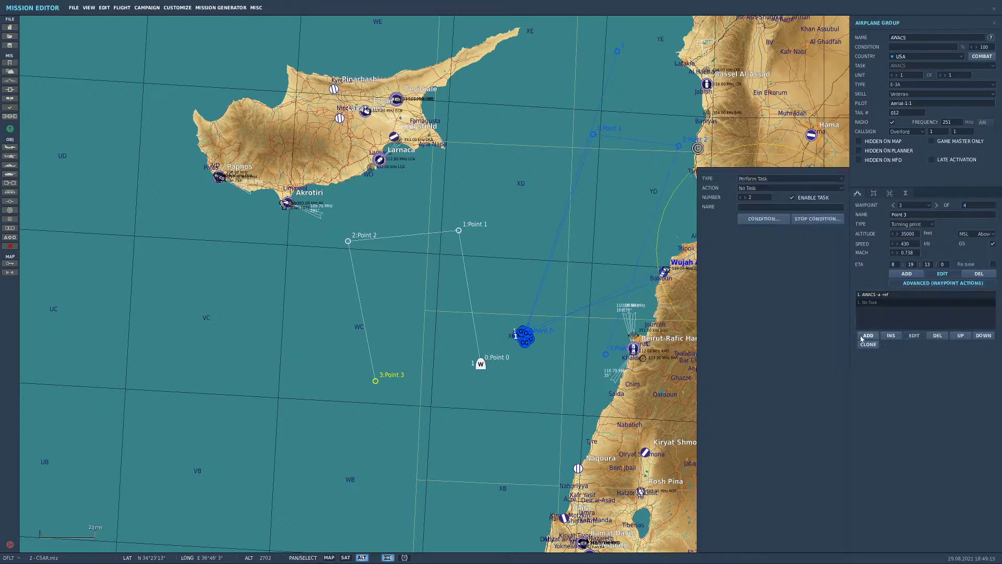
{"action": "left_click", "coordinate": [771, 179]}
{"action": "left_click", "coordinate": [765, 202]}
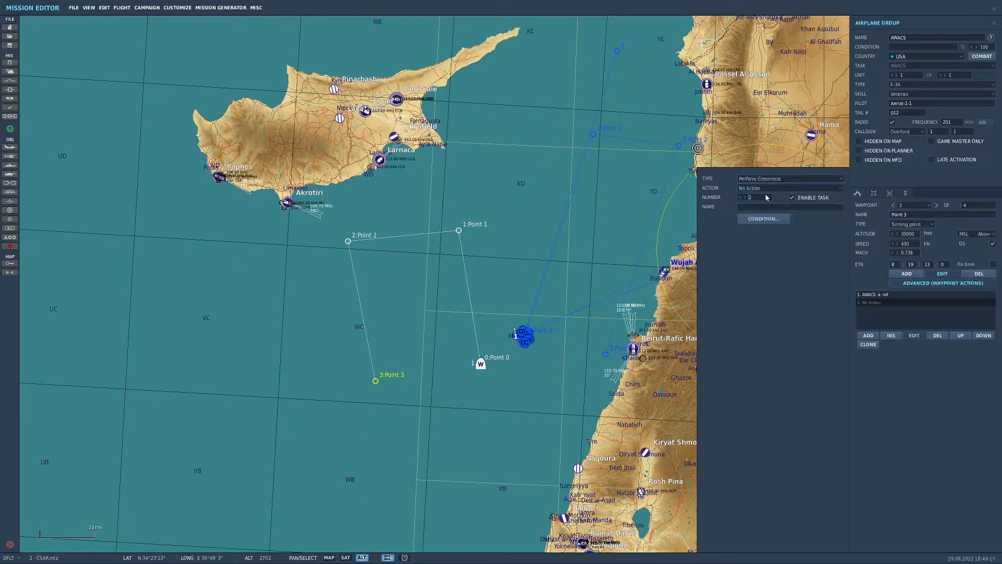
{"action": "left_click", "coordinate": [765, 189]}
{"action": "left_click", "coordinate": [775, 251]}
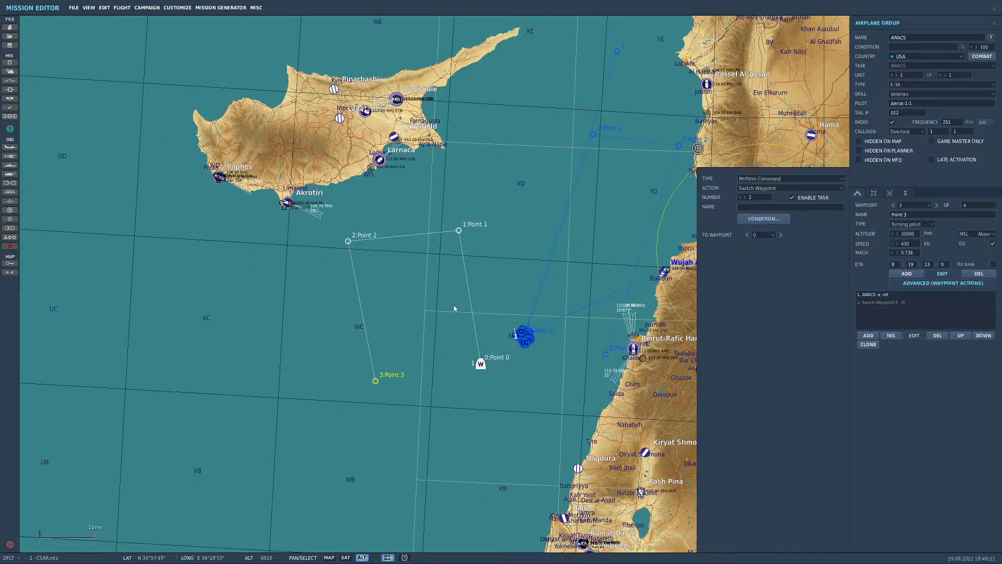
{"action": "left_click", "coordinate": [527, 253]}
Reselect the AWACS group on the map and change its aircraft type to E-2D
{"action": "scroll", "coordinate": [308, 417], "scroll_direction": "down", "scroll_amount": 2}
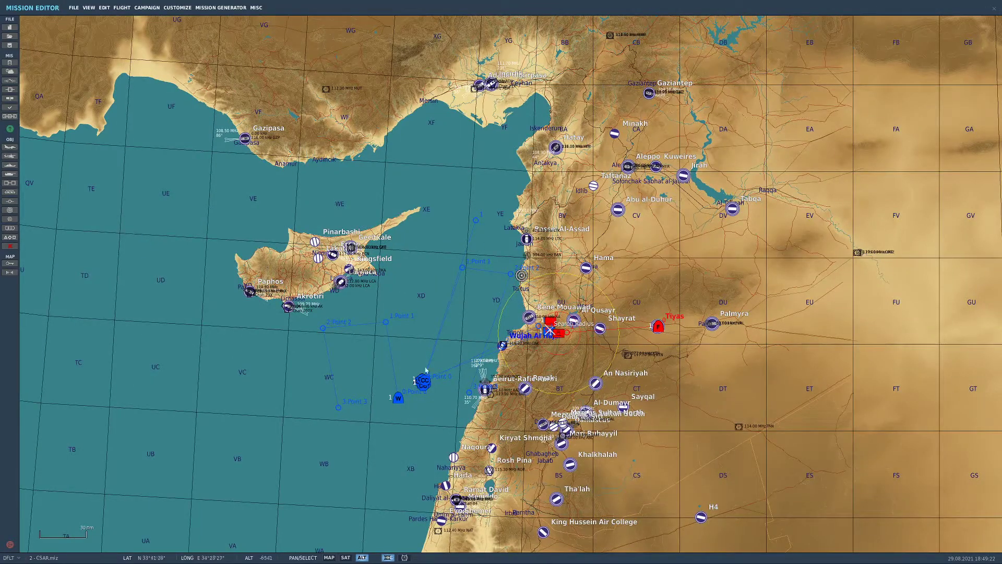
{"action": "scroll", "coordinate": [400, 379], "scroll_direction": "up", "scroll_amount": 2}
{"action": "scroll", "coordinate": [400, 380], "scroll_direction": "up", "scroll_amount": 1}
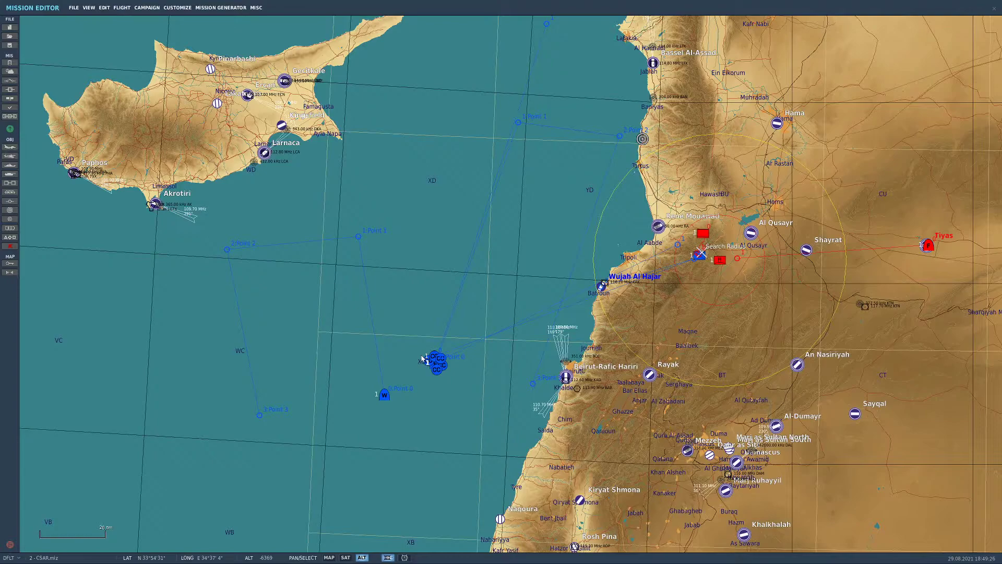
{"action": "left_click", "coordinate": [384, 395]}
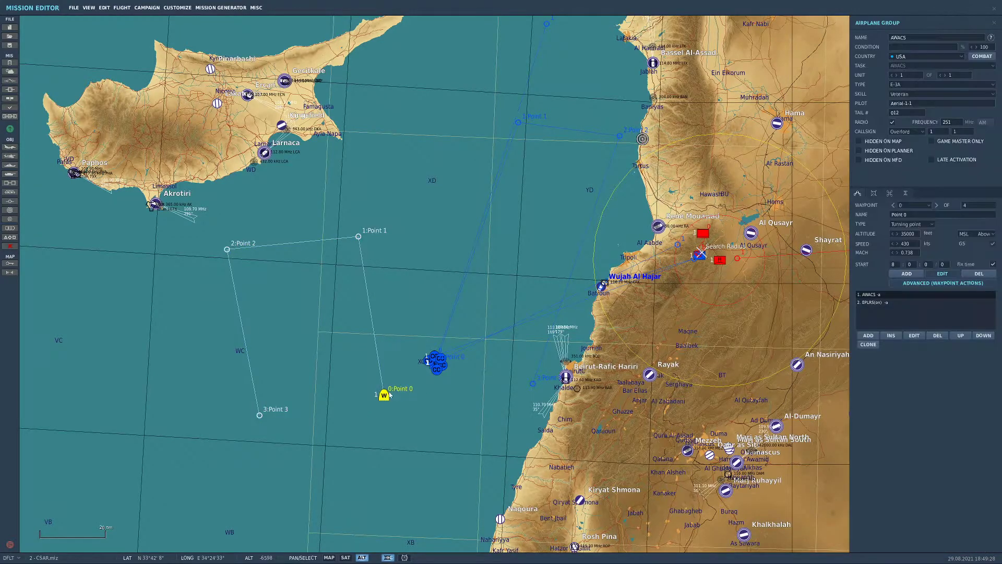
{"action": "left_click", "coordinate": [919, 84]}
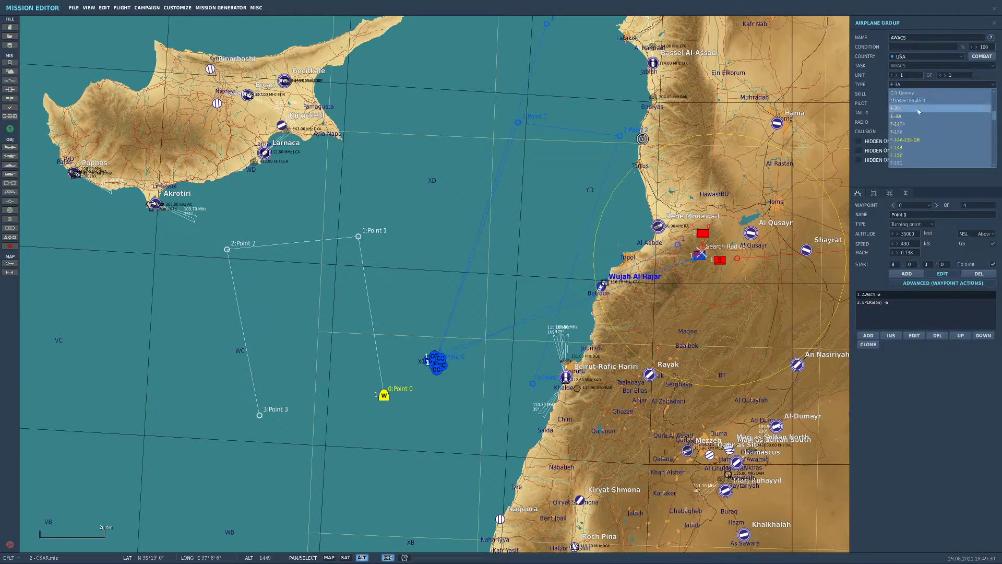
{"action": "left_click", "coordinate": [919, 109]}
Set the AWACS altitude at Point 0 to 28000 feet and its speed to 300 knots
{"action": "left_click", "coordinate": [899, 236]}
{"action": "type", "text": "2800"}
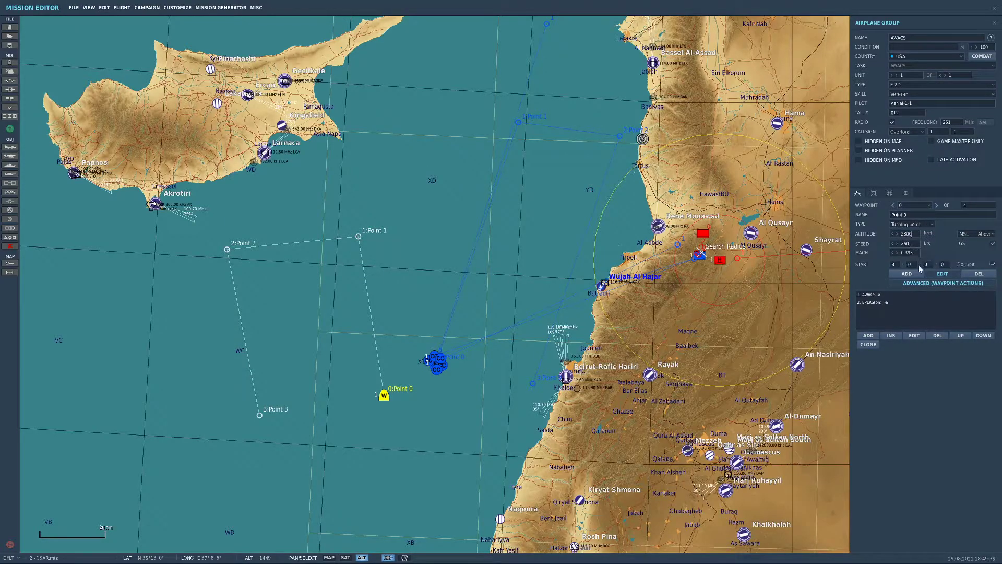
{"action": "left_click", "coordinate": [915, 302]}
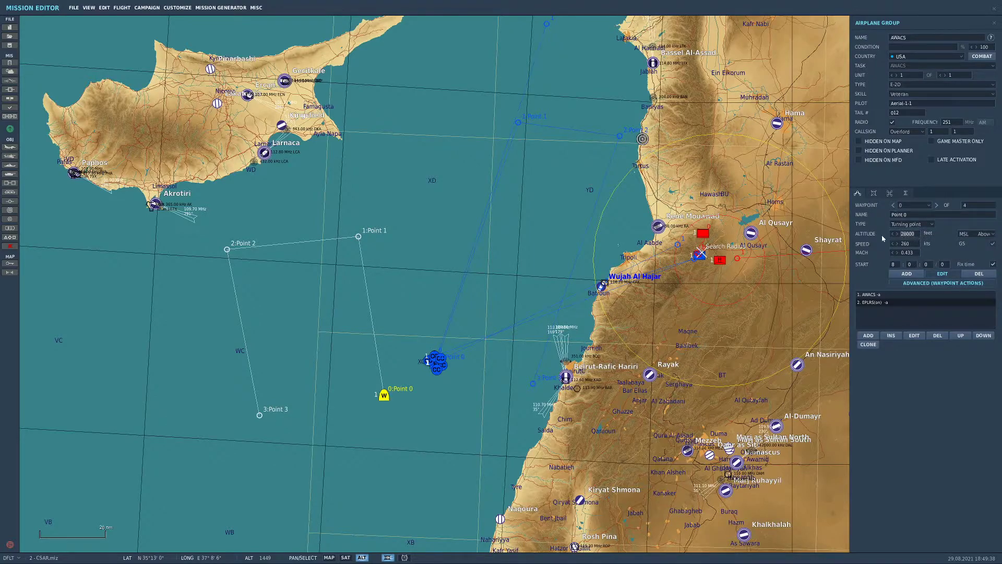
{"action": "type", "text": "300"}
{"action": "left_click", "coordinate": [917, 313]}
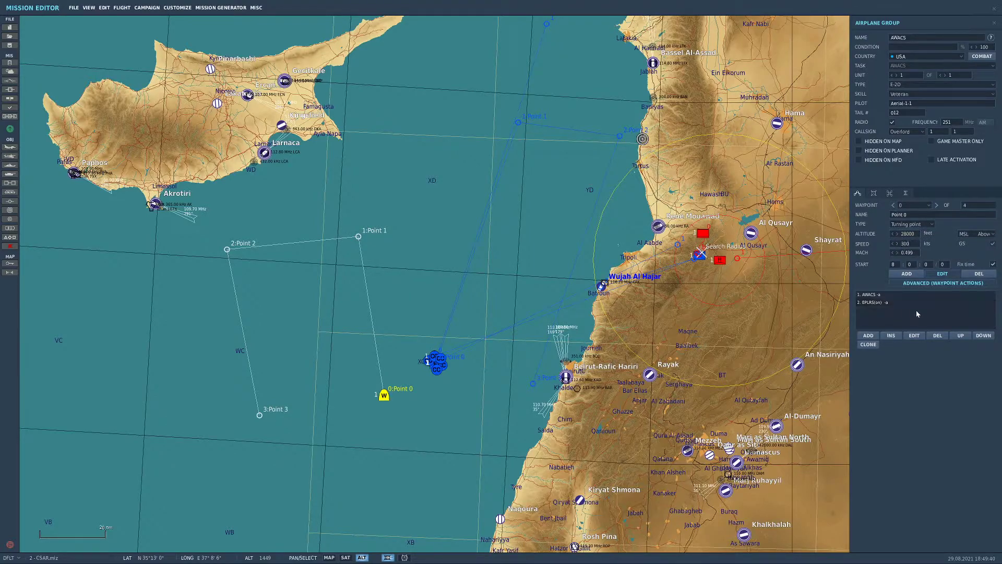
Set the AWACS to 28000 feet and 300 knots at its remaining waypoints, through Point 3
{"action": "left_click", "coordinate": [937, 206]}
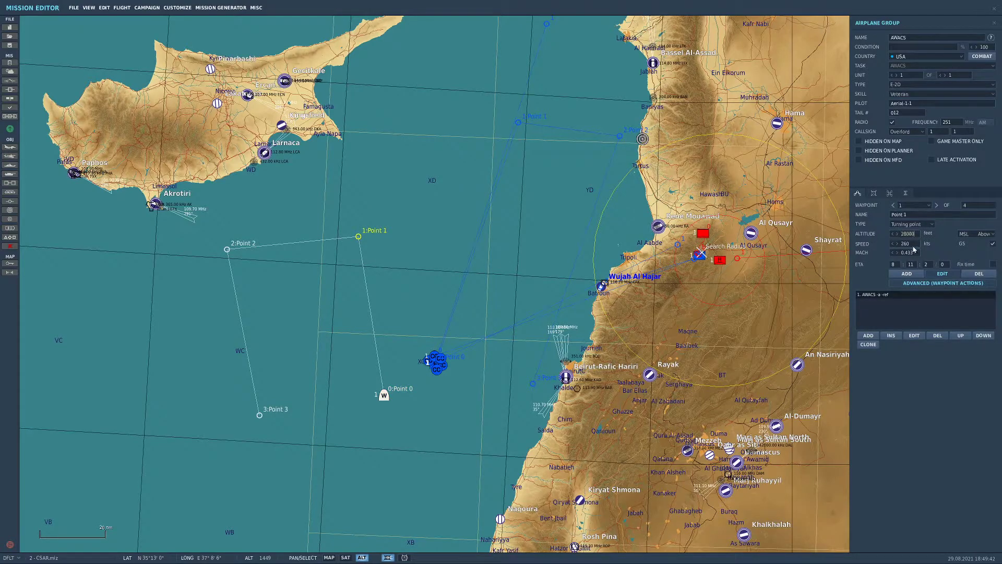
{"action": "left_click", "coordinate": [937, 205]}
{"action": "double_click", "coordinate": [906, 243]}
{"action": "type", "text": "300"}
{"action": "left_click", "coordinate": [936, 205]}
{"action": "left_click", "coordinate": [911, 234]}
{"action": "double_click", "coordinate": [915, 245]}
{"action": "type", "text": "300"}
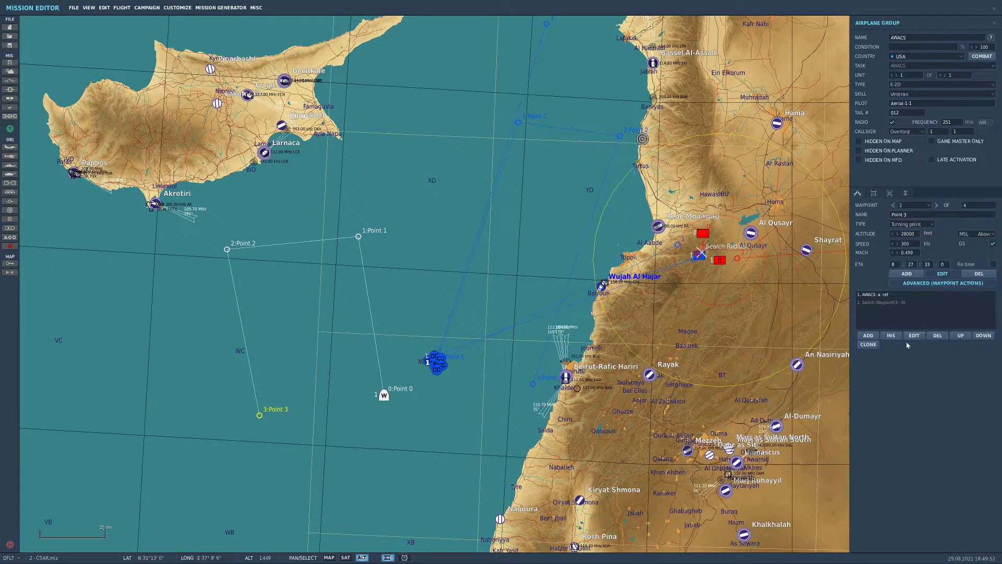
Deselect the AWACS group and save the mission
{"action": "left_click", "coordinate": [684, 323]}
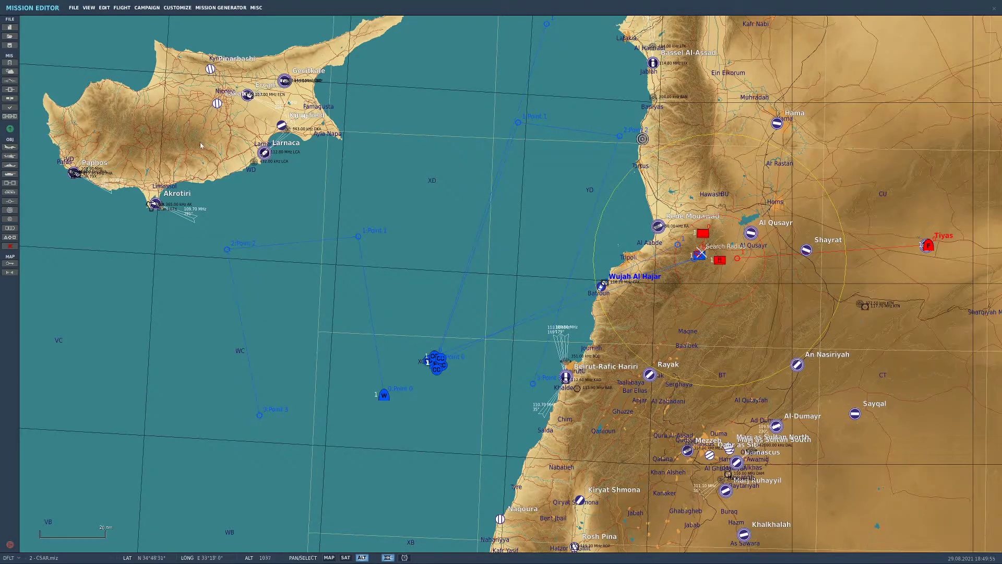
{"action": "left_click", "coordinate": [74, 9]}
{"action": "left_click", "coordinate": [87, 33]}
Open the mission's triggers, centre the map on the crash site, and create a once-only trigger named Pickup
{"action": "scroll", "coordinate": [567, 338], "scroll_direction": "down", "scroll_amount": 2}
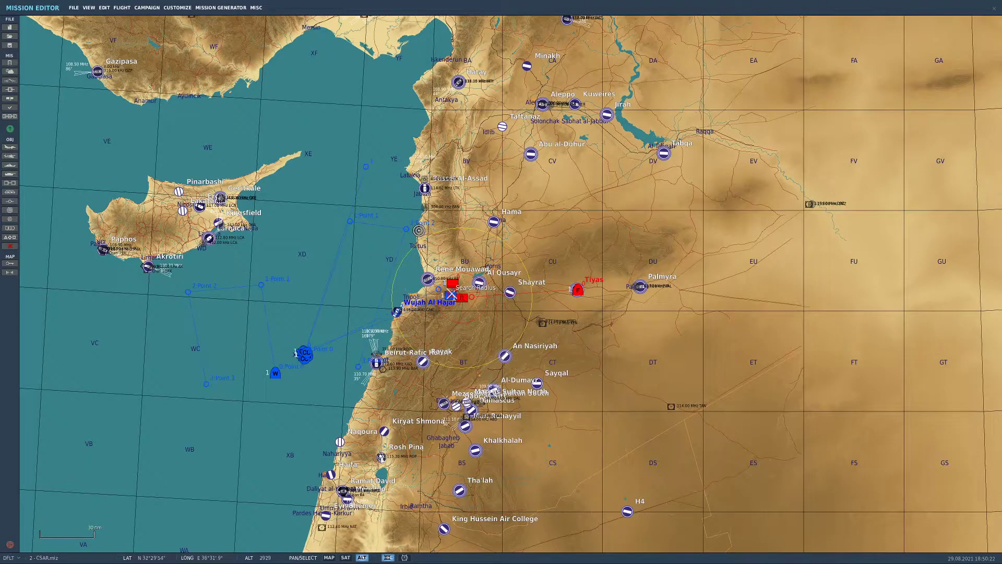
{"action": "left_click", "coordinate": [9, 80]}
{"action": "left_click_drag", "start_coordinate": [360, 279], "coordinate": [143, 273]}
{"action": "scroll", "coordinate": [143, 273], "scroll_direction": "up", "scroll_amount": 10}
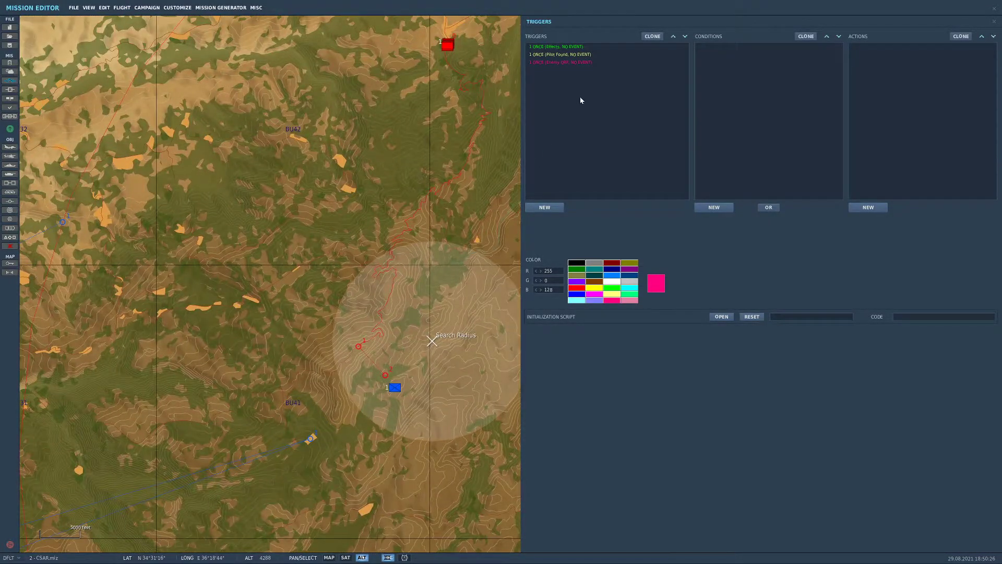
{"action": "left_click", "coordinate": [544, 207]}
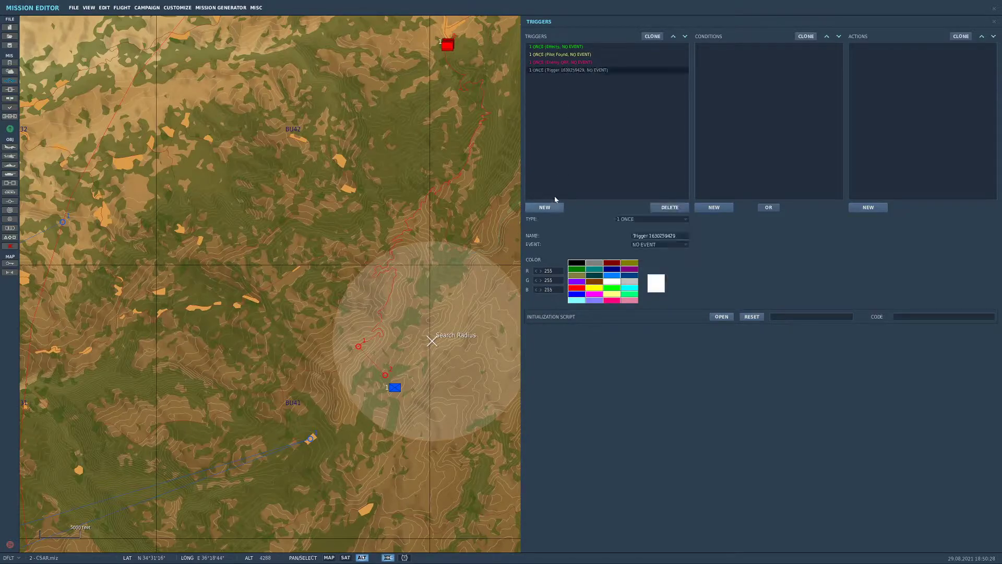
{"action": "left_click", "coordinate": [681, 235]}
{"action": "key", "text": "BackSpace"}
{"action": "type", "text": "Pick7"}
{"action": "key", "text": "BackSpace"}
{"action": "type", "text": "up"}
Add a Part of Group in Zone condition to Pickup for the CSAR - Helos group and the Search Radius zone
{"action": "left_click", "coordinate": [715, 207]}
{"action": "left_click", "coordinate": [805, 219]}
{"action": "scroll", "coordinate": [827, 263], "scroll_direction": "down", "scroll_amount": 5}
{"action": "left_click", "coordinate": [829, 266]}
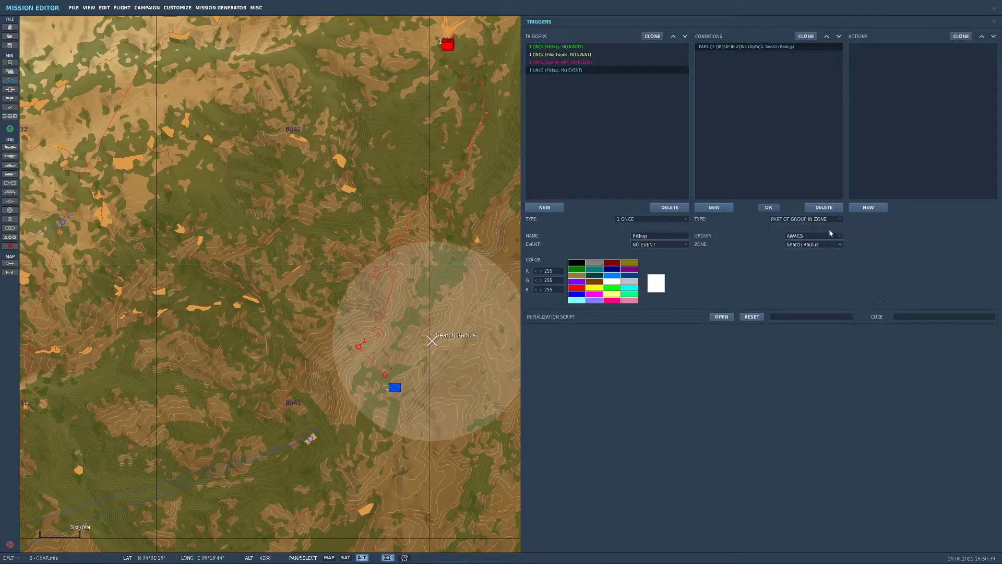
{"action": "left_click", "coordinate": [831, 236]}
{"action": "left_click", "coordinate": [829, 260]}
{"action": "left_click", "coordinate": [830, 244]}
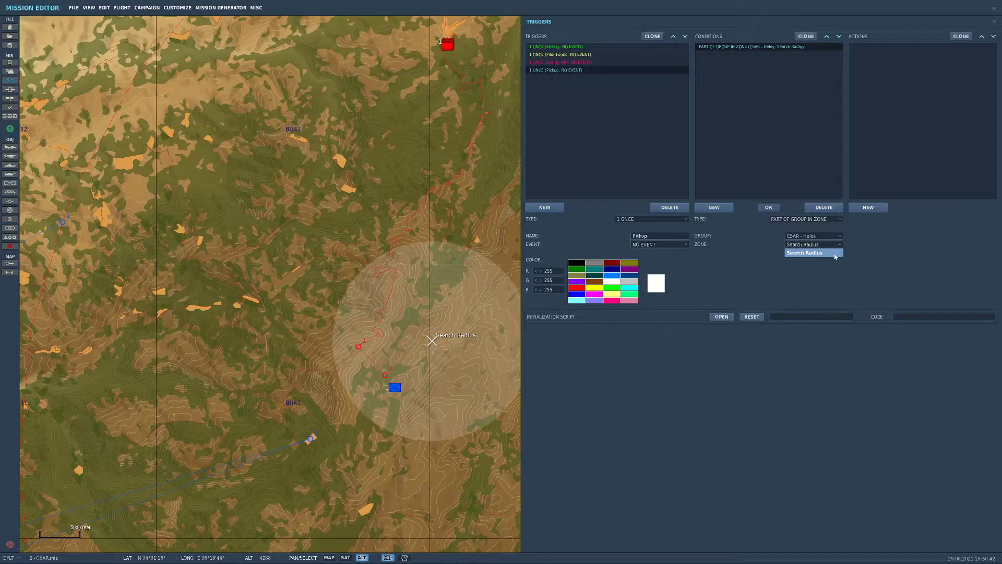
{"action": "left_click", "coordinate": [831, 252]}
Clone the zone condition and change the copy to Unit's AGL Altitude Lower Than for CSAR Helo 1
{"action": "left_click", "coordinate": [806, 36]}
{"action": "left_click", "coordinate": [794, 219]}
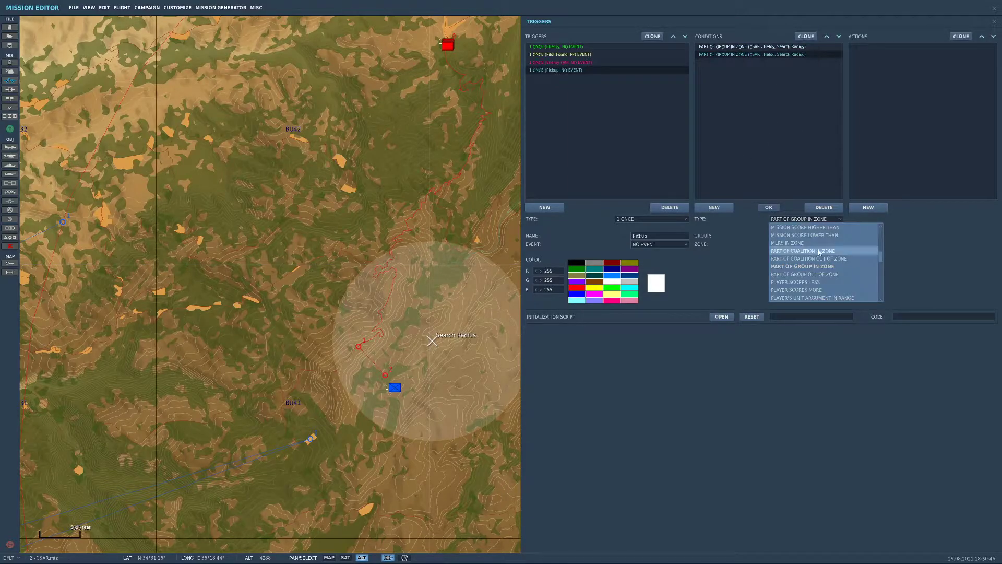
{"action": "scroll", "coordinate": [830, 282], "scroll_direction": "down", "scroll_amount": 3}
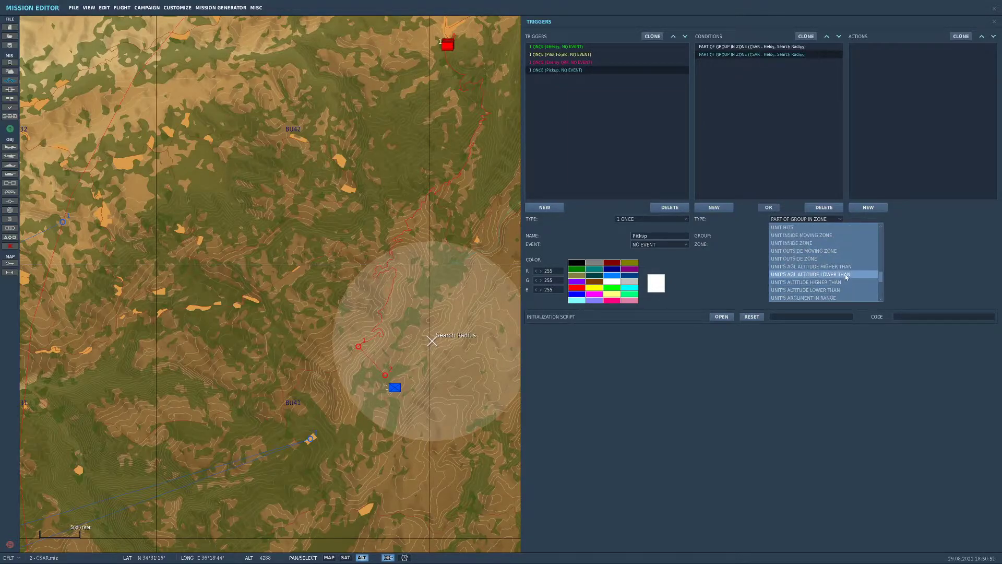
{"action": "left_click", "coordinate": [847, 275]}
{"action": "left_click", "coordinate": [835, 236]}
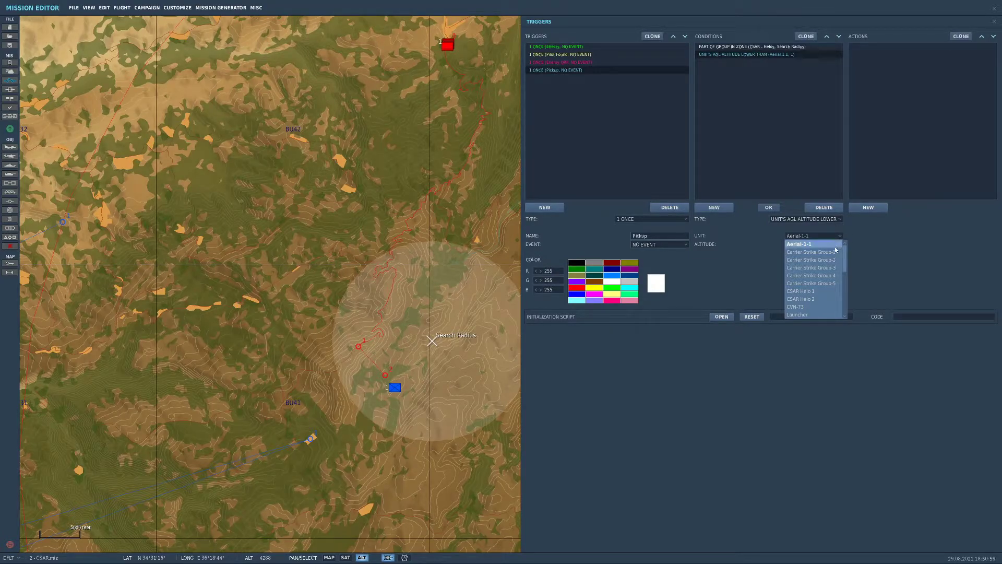
{"action": "scroll", "coordinate": [817, 274], "scroll_direction": "down", "scroll_amount": 1}
{"action": "left_click", "coordinate": [815, 267]}
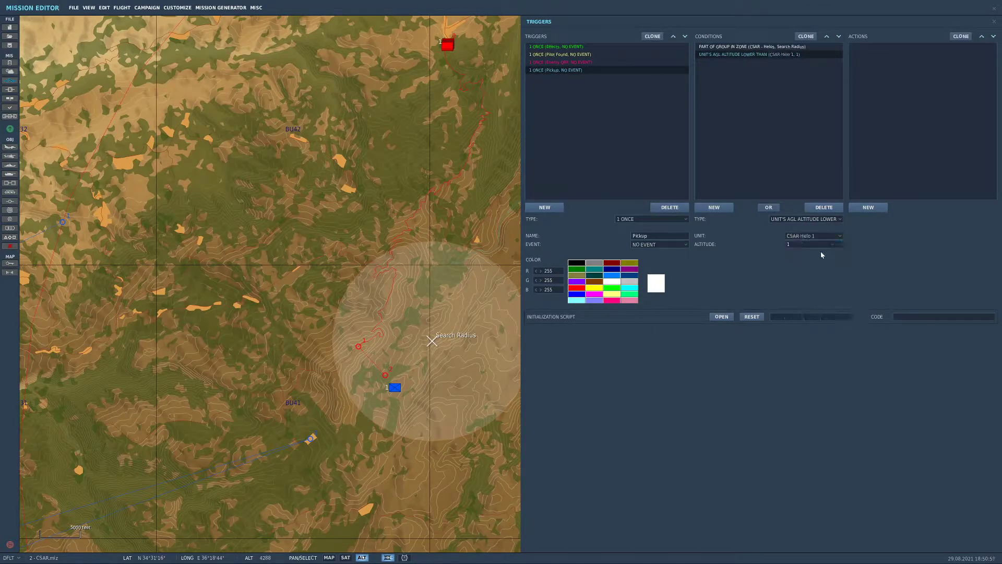
Add a new action to the Pickup trigger and try AI Task Push as its type
{"action": "left_click", "coordinate": [881, 210]}
{"action": "left_click", "coordinate": [921, 219]}
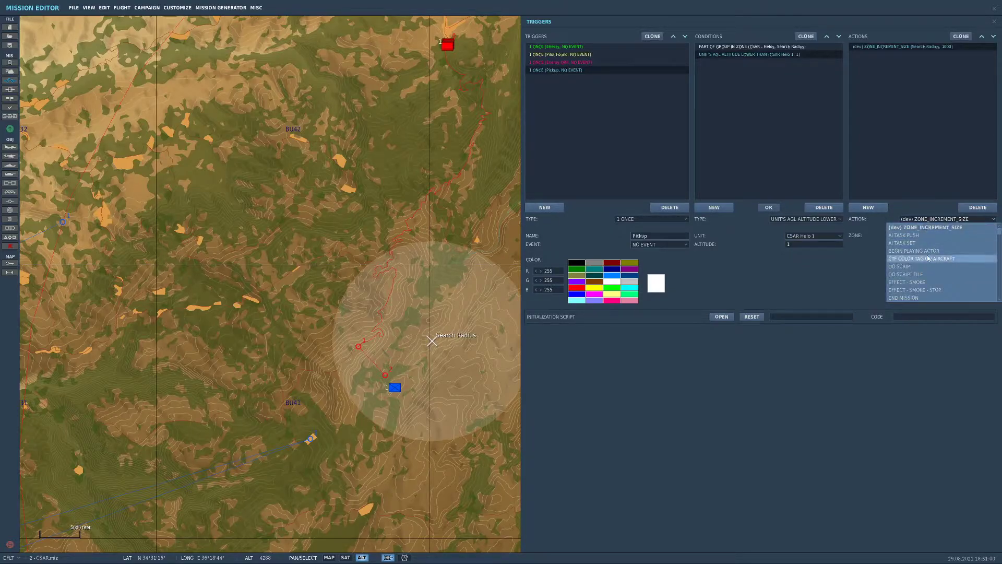
{"action": "left_click", "coordinate": [935, 234]}
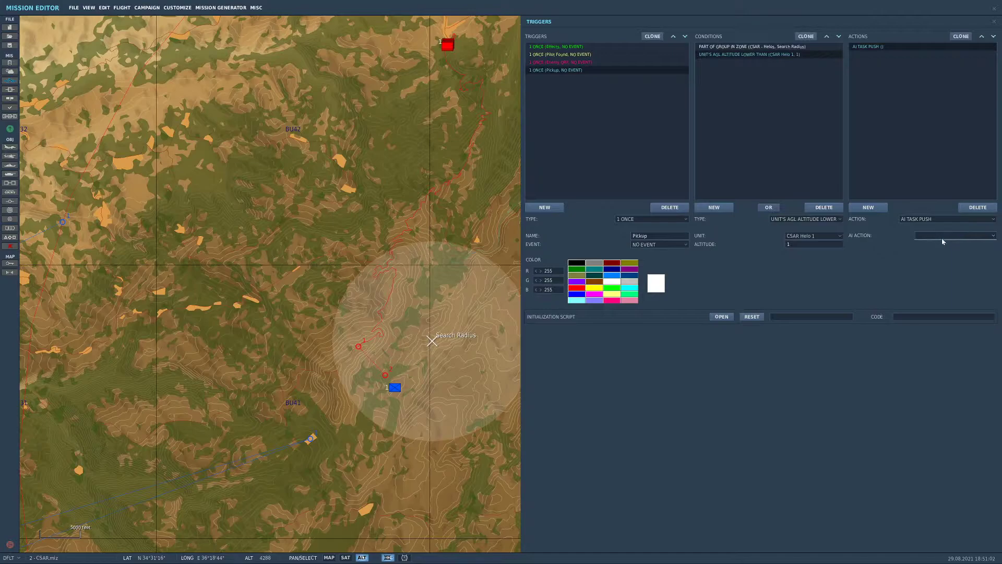
{"action": "left_click", "coordinate": [940, 235]}
{"action": "left_click", "coordinate": [939, 220]}
{"action": "left_click", "coordinate": [935, 227]}
Change the Pickup trigger's action to Group Deactivate for the Pilot group
{"action": "left_click", "coordinate": [902, 219]}
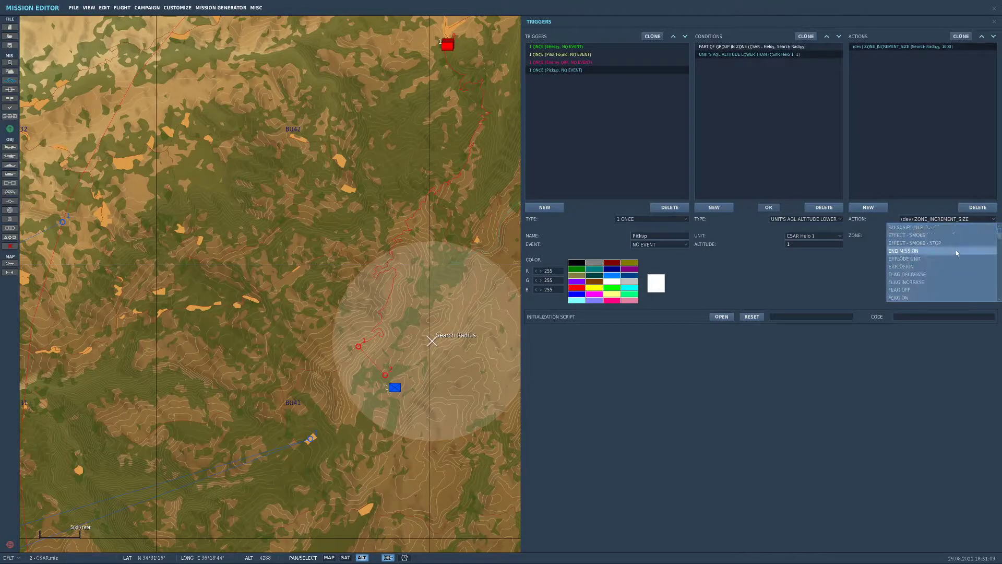
{"action": "scroll", "coordinate": [935, 258], "scroll_direction": "up", "scroll_amount": 3}
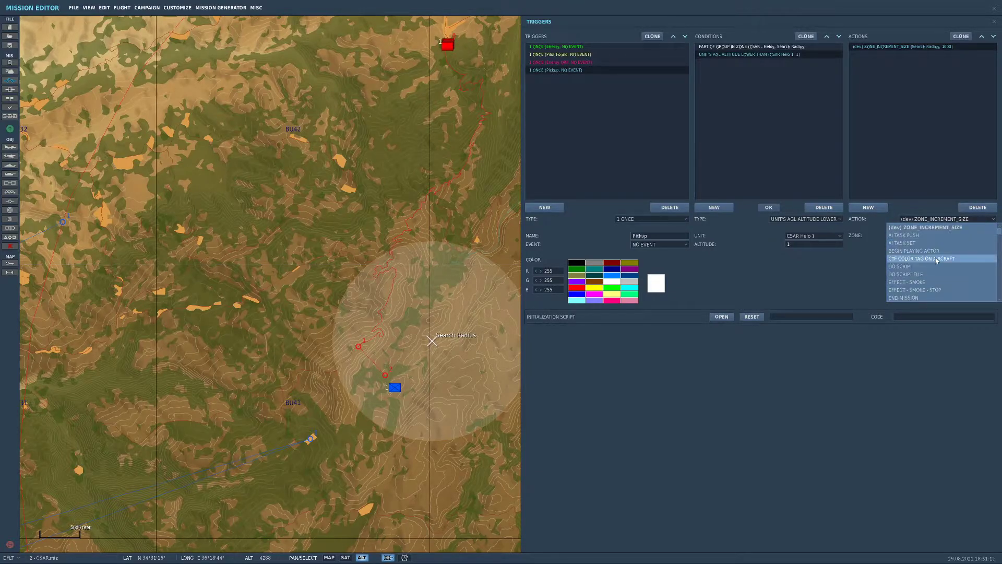
{"action": "scroll", "coordinate": [955, 274], "scroll_direction": "down", "scroll_amount": 6}
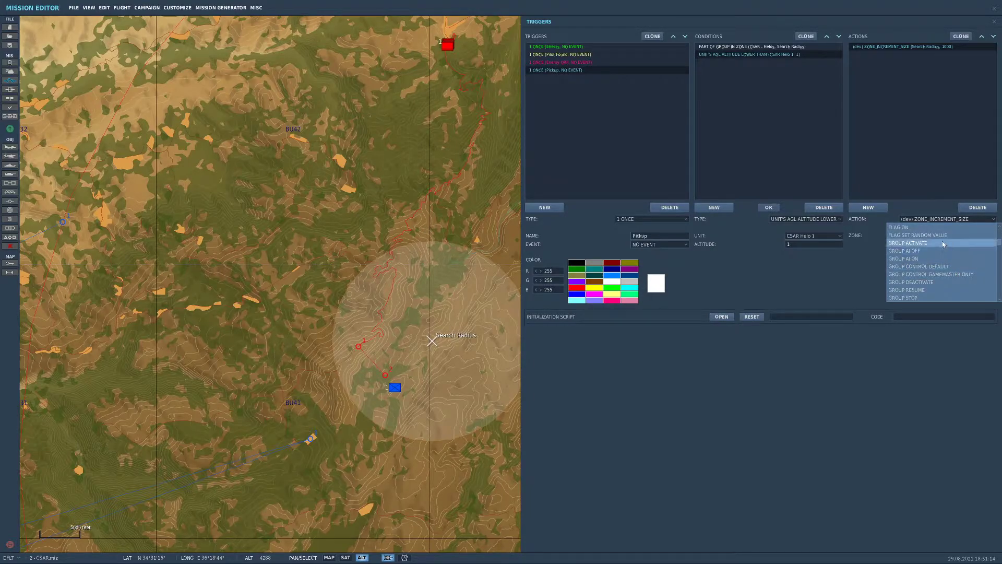
{"action": "left_click", "coordinate": [949, 280]}
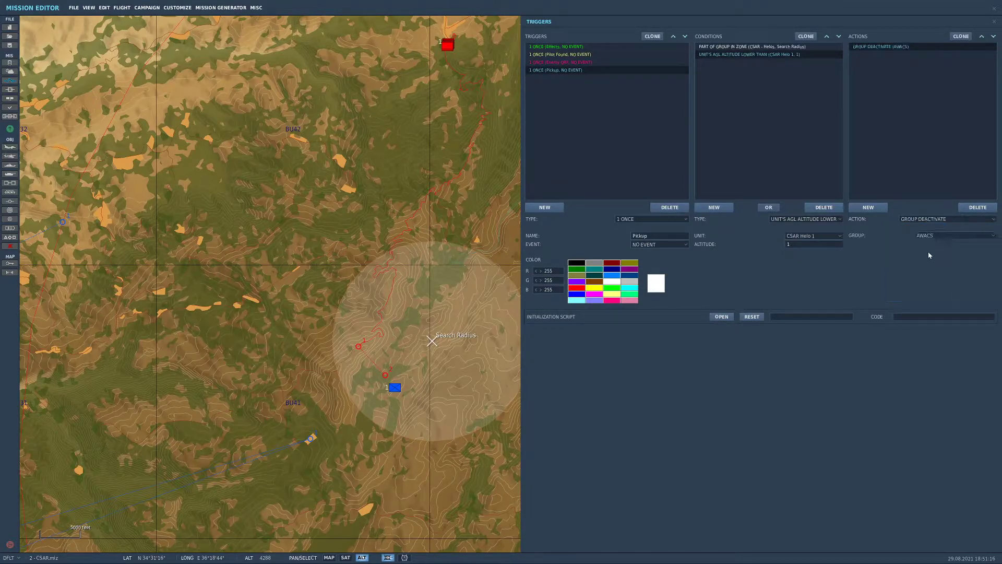
{"action": "left_click", "coordinate": [948, 235]}
{"action": "left_click", "coordinate": [956, 275]}
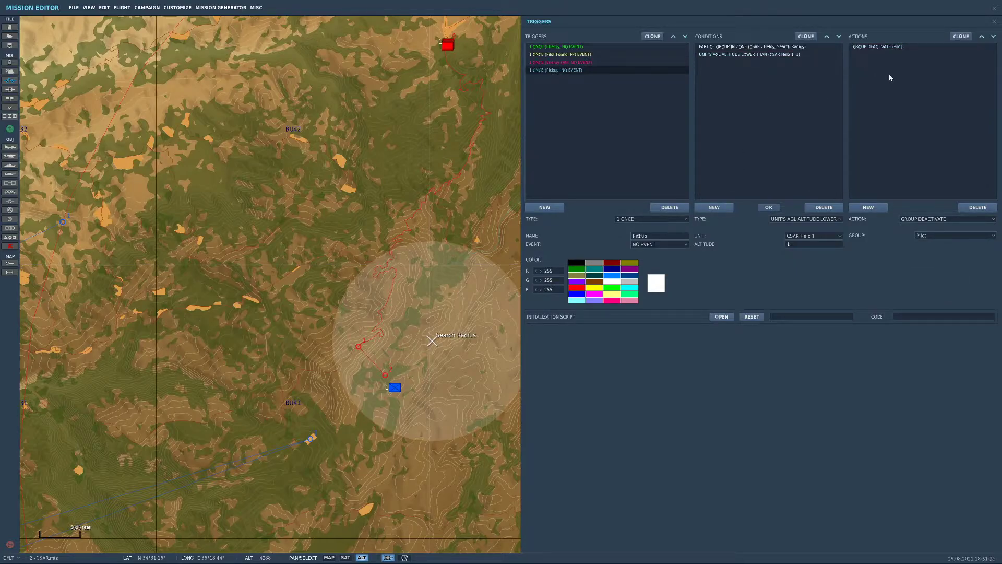
Add a Message to All action reading "Pilot has been picked up" with clearview enabled
{"action": "left_click", "coordinate": [877, 207]}
{"action": "left_click", "coordinate": [947, 218]}
{"action": "scroll", "coordinate": [950, 266], "scroll_direction": "down", "scroll_amount": 2}
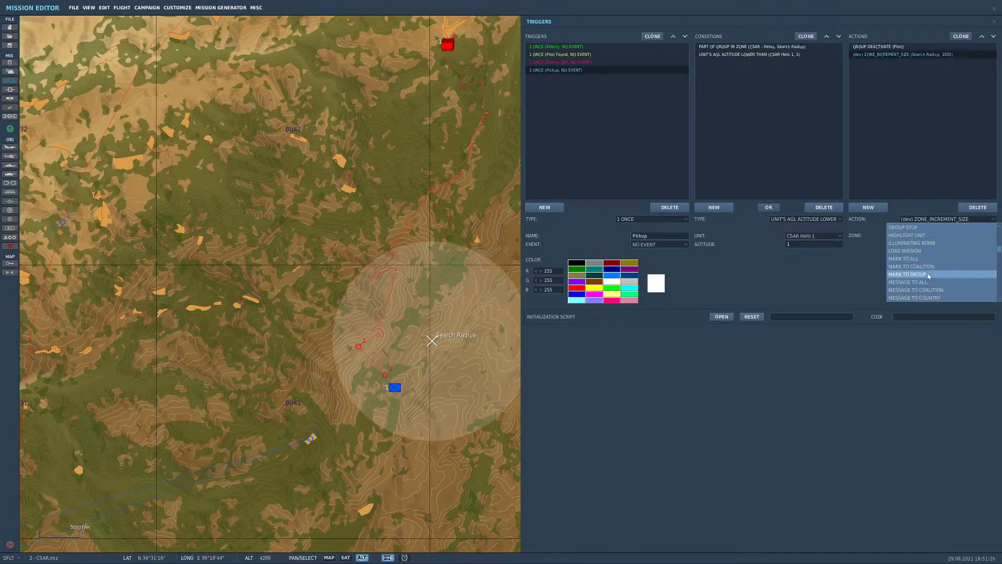
{"action": "left_click", "coordinate": [932, 282]}
{"action": "type", "text": "Pilot has been picked up"}
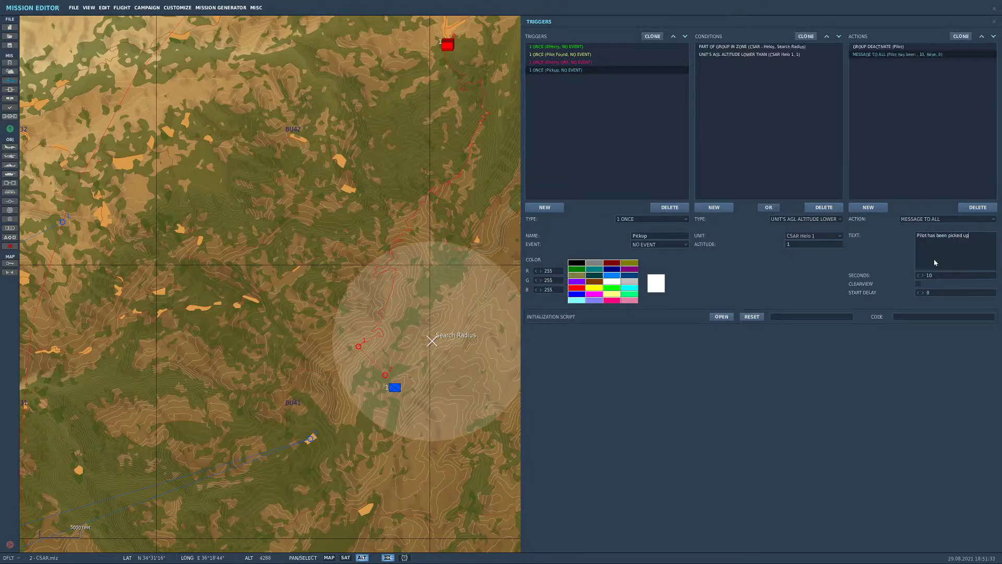
{"action": "left_click", "coordinate": [918, 283]}
Colour the Pickup trigger cyan in the trigger list
{"action": "left_click", "coordinate": [566, 80]}
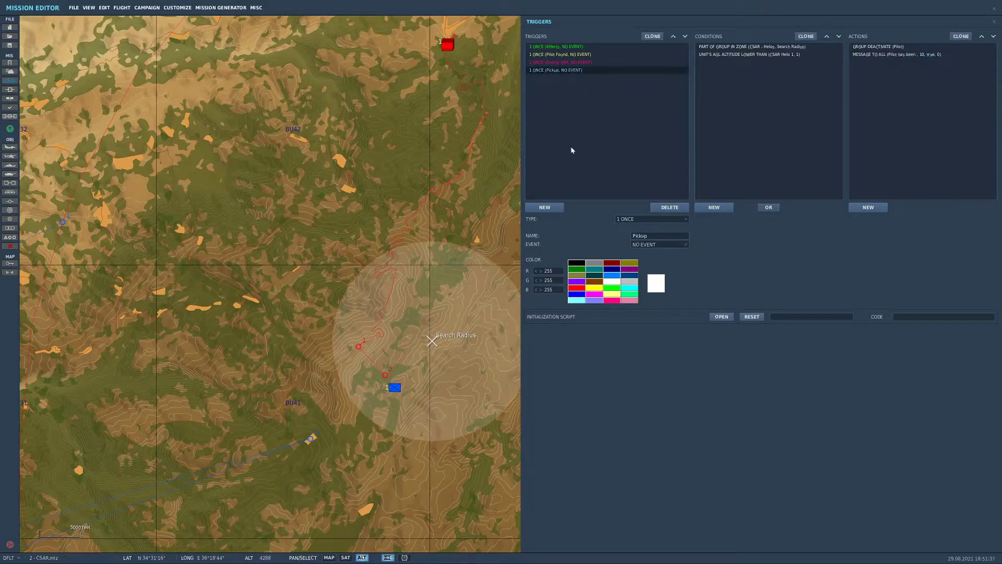
{"action": "left_click", "coordinate": [629, 288]}
{"action": "left_click", "coordinate": [577, 71]}
Check the CSAR helicopters' Land action point next to the downed pilot, deselect the group, and save the mission
{"action": "scroll", "coordinate": [502, 173], "scroll_direction": "down", "scroll_amount": 3}
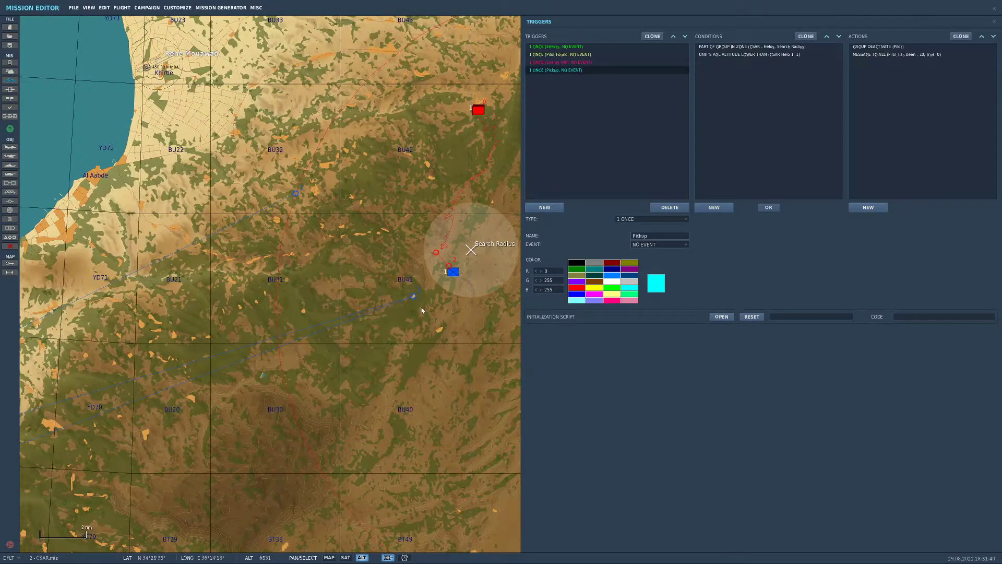
{"action": "scroll", "coordinate": [420, 297], "scroll_direction": "up", "scroll_amount": 4}
{"action": "left_click", "coordinate": [413, 290]}
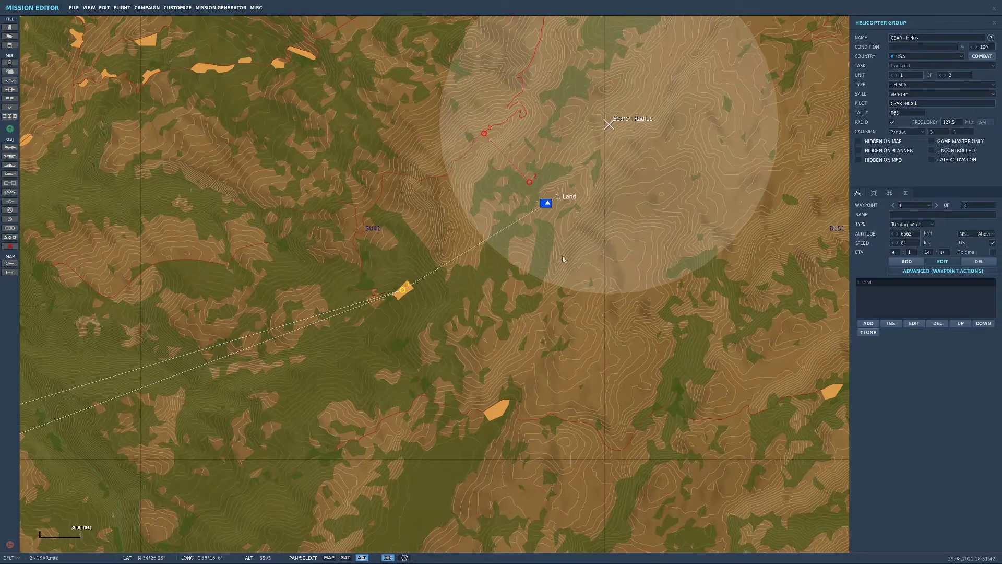
{"action": "scroll", "coordinate": [563, 259], "scroll_direction": "up", "scroll_amount": 10}
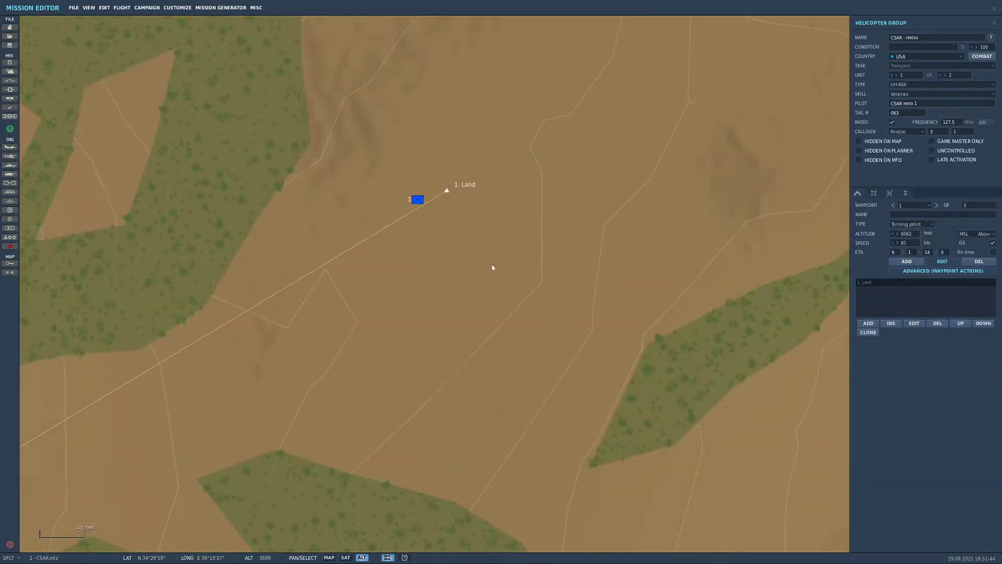
{"action": "scroll", "coordinate": [491, 267], "scroll_direction": "down", "scroll_amount": 12}
{"action": "left_click", "coordinate": [492, 267]}
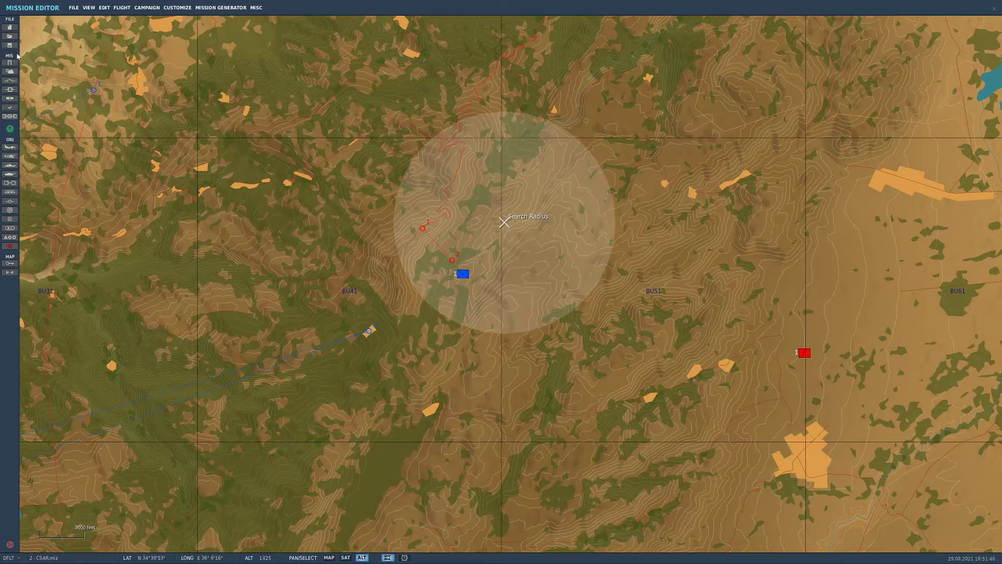
{"action": "left_click", "coordinate": [9, 45]}
{"action": "scroll", "coordinate": [418, 295], "scroll_direction": "down", "scroll_amount": 5}
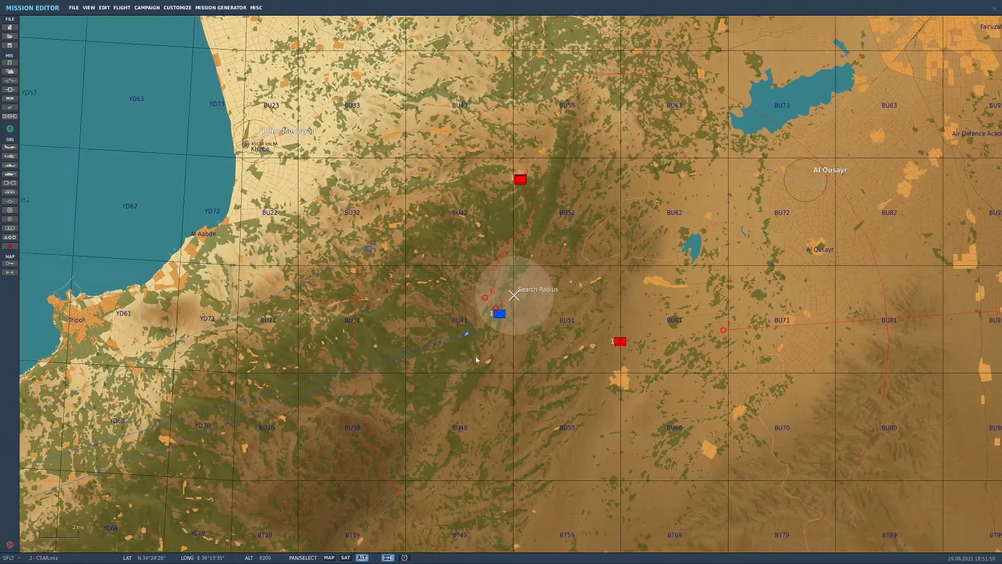
{"action": "left_click_drag", "start_coordinate": [475, 356], "coordinate": [566, 301]}
{"action": "scroll", "coordinate": [565, 301], "scroll_direction": "down", "scroll_amount": 2}
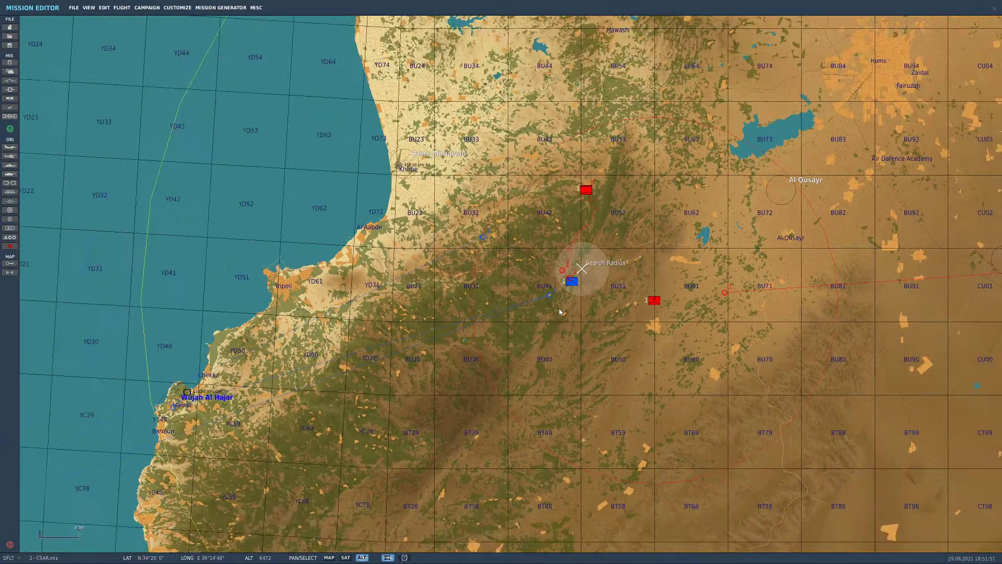
{"action": "scroll", "coordinate": [595, 334], "scroll_direction": "up", "scroll_amount": 4}
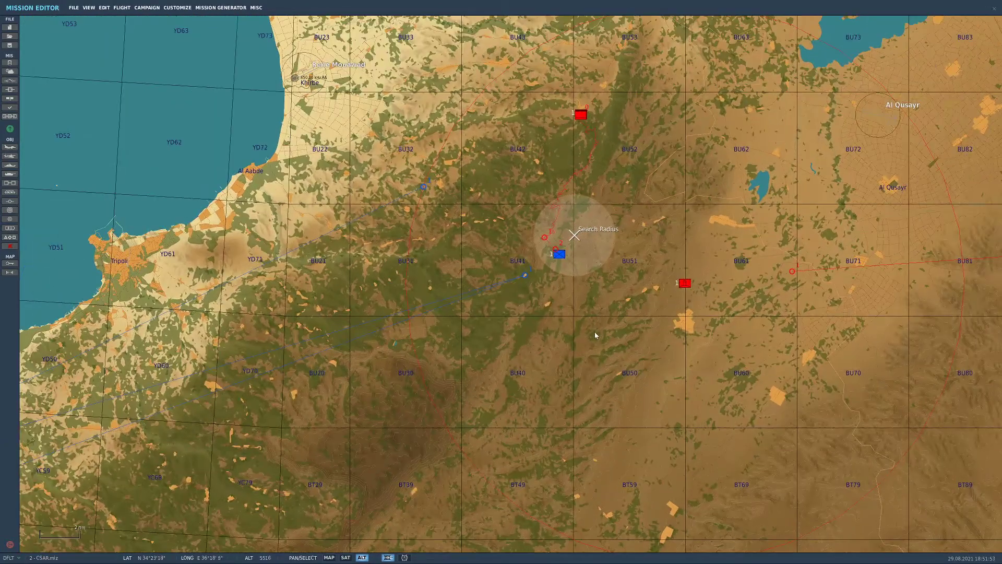
{"action": "scroll", "coordinate": [601, 270], "scroll_direction": "down", "scroll_amount": 4}
{"action": "scroll", "coordinate": [601, 269], "scroll_direction": "down", "scroll_amount": 2}
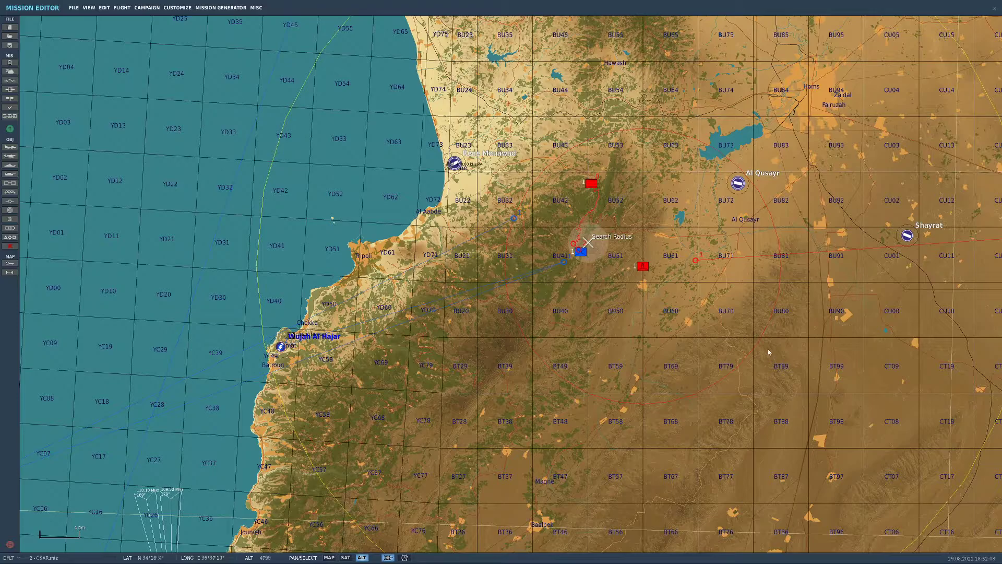
Move waypoint 1 of the TESTJETS group east into the Search Radius zone at the crash site
{"action": "left_click_drag", "start_coordinate": [514, 218], "coordinate": [531, 240]}
{"action": "scroll", "coordinate": [532, 241], "scroll_direction": "up", "scroll_amount": 3}
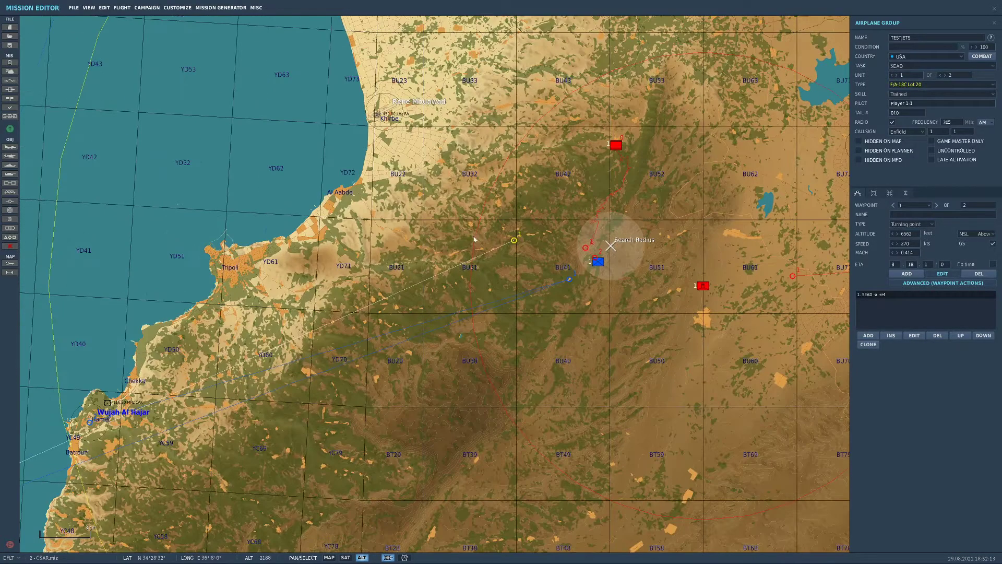
{"action": "scroll", "coordinate": [661, 251], "scroll_direction": "down", "scroll_amount": 2}
{"action": "left_click_drag", "start_coordinate": [537, 244], "coordinate": [683, 246]}
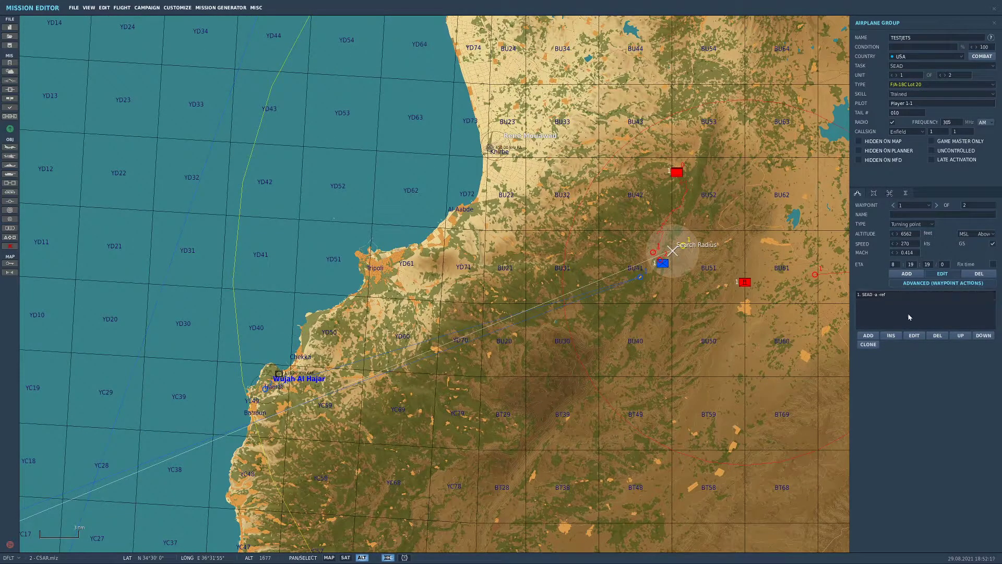
Change the TESTJETS group's Reaction to Threat option at waypoint 0 to PASSIVE DEFENCE
{"action": "left_click", "coordinate": [868, 335]}
{"action": "left_click", "coordinate": [938, 335]}
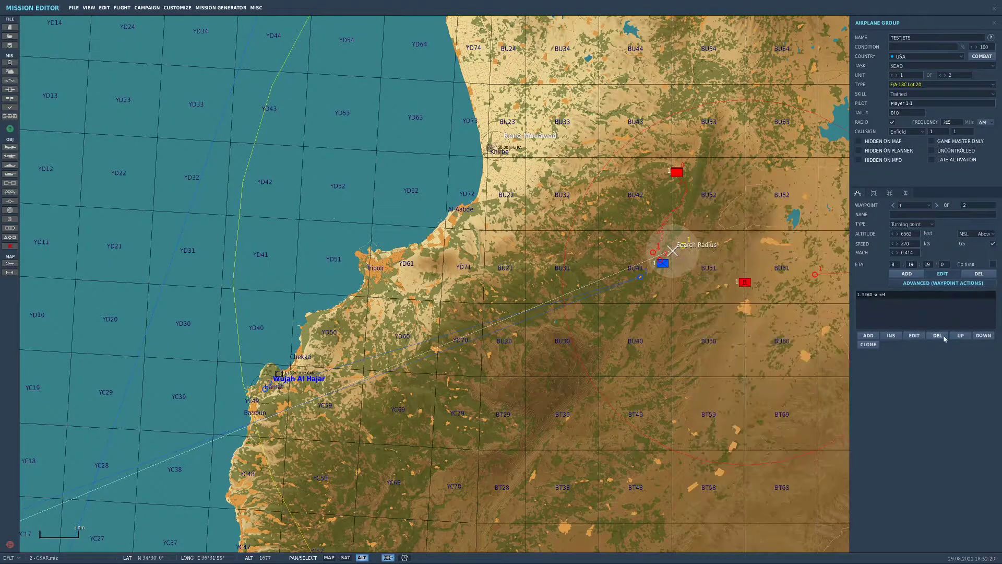
{"action": "left_click", "coordinate": [893, 206]}
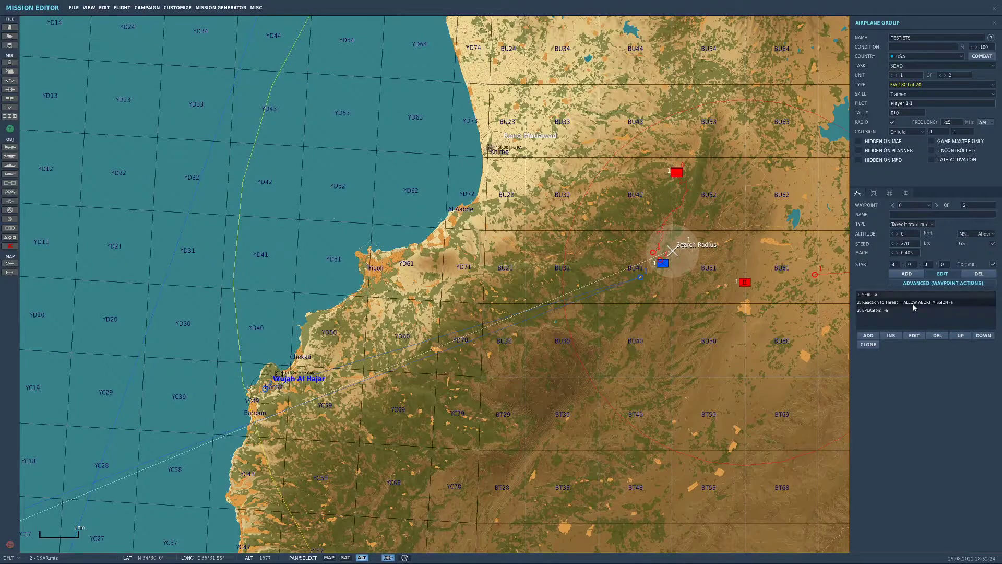
{"action": "left_click", "coordinate": [894, 306]}
{"action": "left_click", "coordinate": [772, 237]}
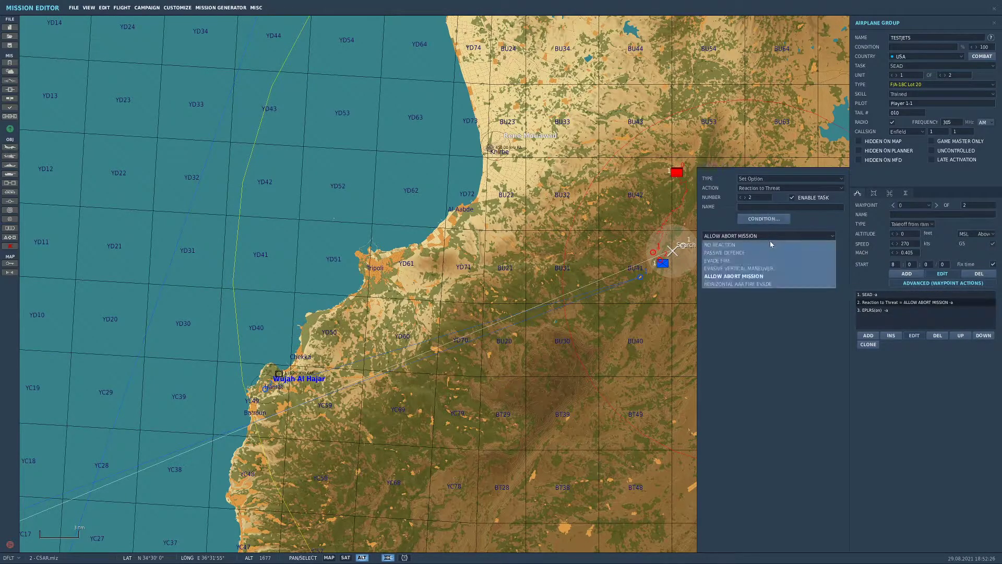
{"action": "left_click", "coordinate": [762, 254]}
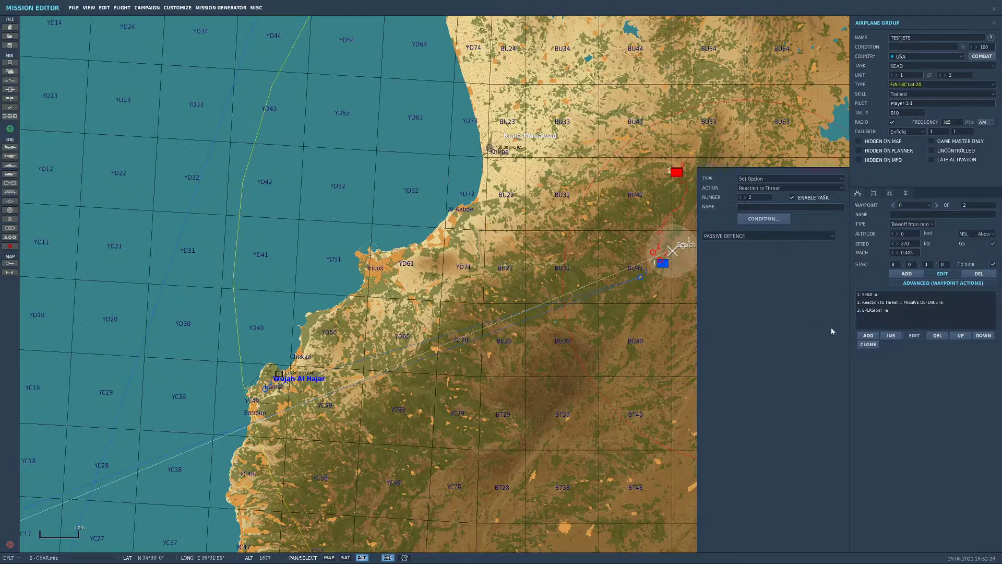
{"action": "left_click", "coordinate": [890, 312]}
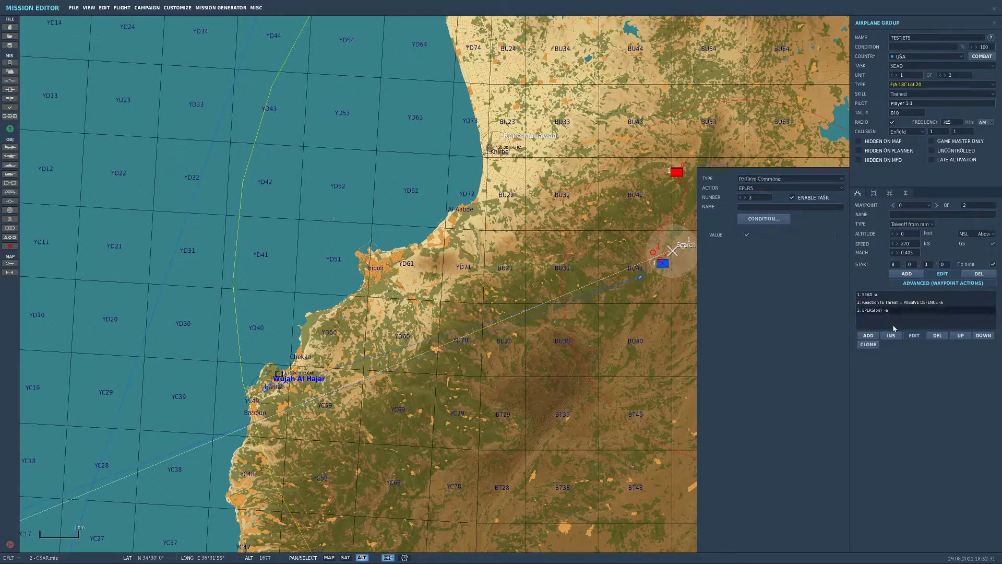
{"action": "left_click", "coordinate": [890, 304]}
{"action": "left_click", "coordinate": [900, 338]}
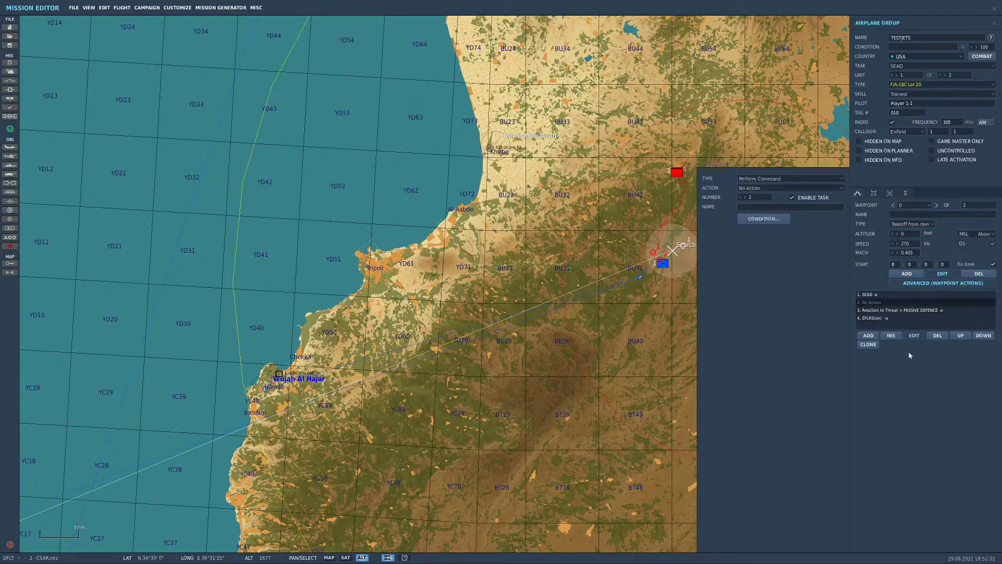
{"action": "left_click", "coordinate": [937, 340]}
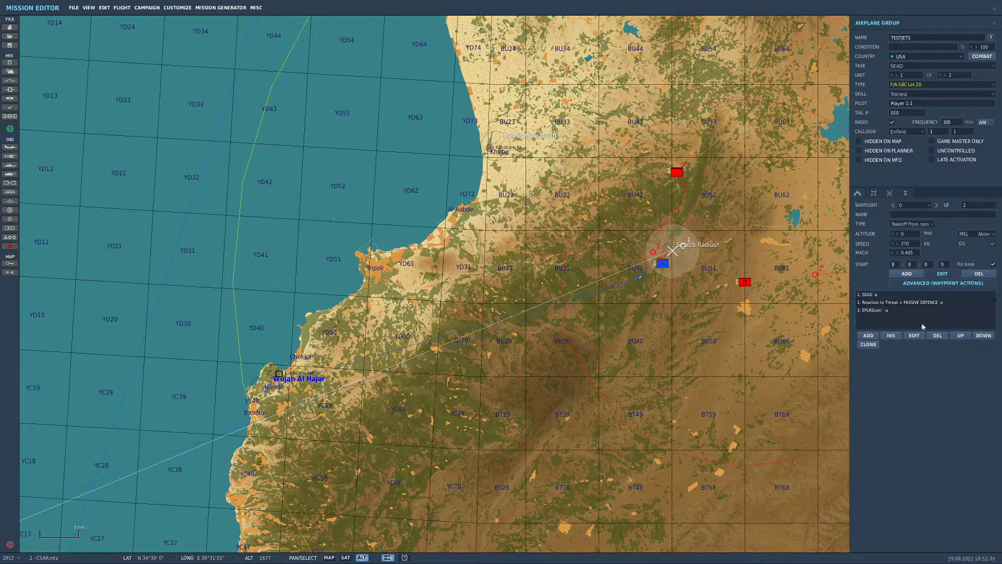
Deselect the TESTJETS group and save the mission
{"action": "left_click", "coordinate": [663, 172]}
{"action": "left_click", "coordinate": [76, 10]}
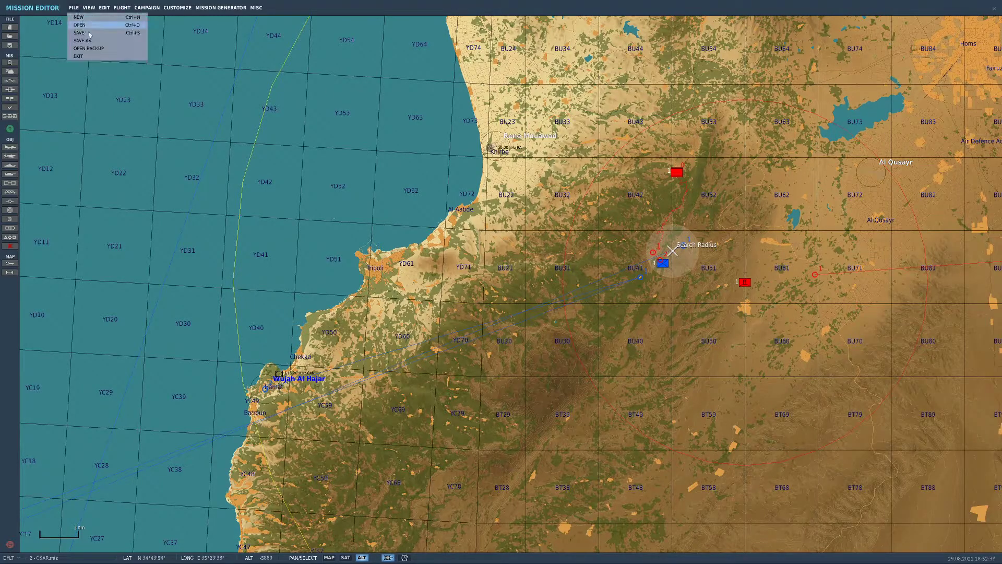
{"action": "left_click", "coordinate": [88, 34]}
Add a Perform Task Orbit action to TESTJETS waypoint 1 with a Circle pattern, 400 kts speed and 20000 feet altitude
{"action": "scroll", "coordinate": [763, 257], "scroll_direction": "up", "scroll_amount": 2}
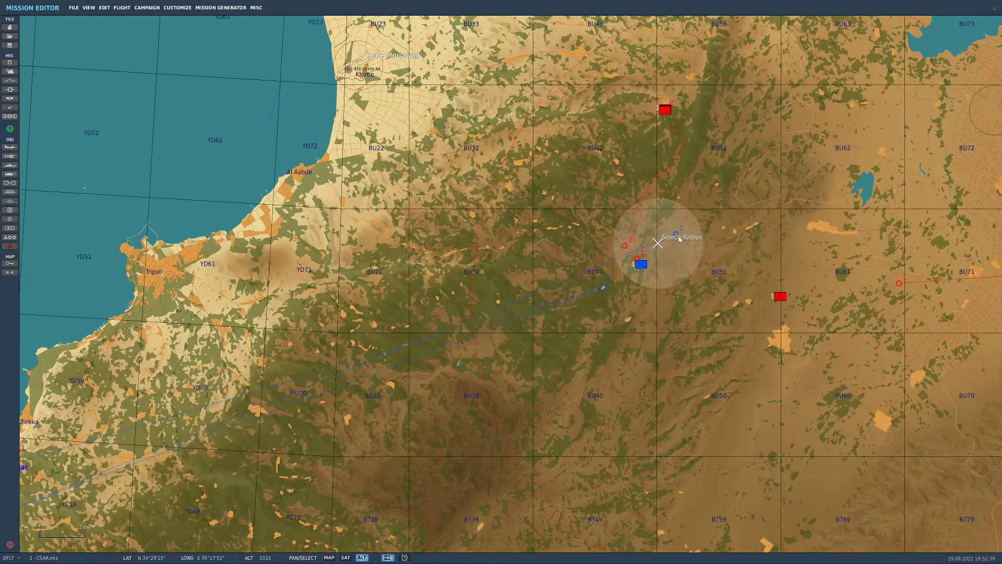
{"action": "left_click", "coordinate": [868, 335]}
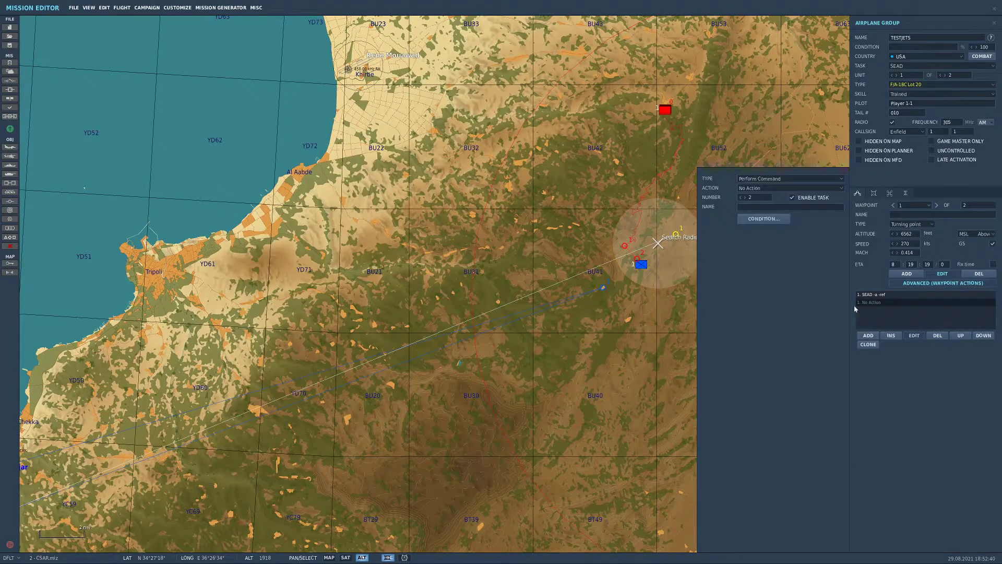
{"action": "left_click", "coordinate": [776, 188]}
{"action": "left_click", "coordinate": [783, 259]}
{"action": "left_click", "coordinate": [770, 178]}
{"action": "left_click", "coordinate": [782, 210]}
{"action": "left_click", "coordinate": [788, 188]}
{"action": "left_click", "coordinate": [772, 203]}
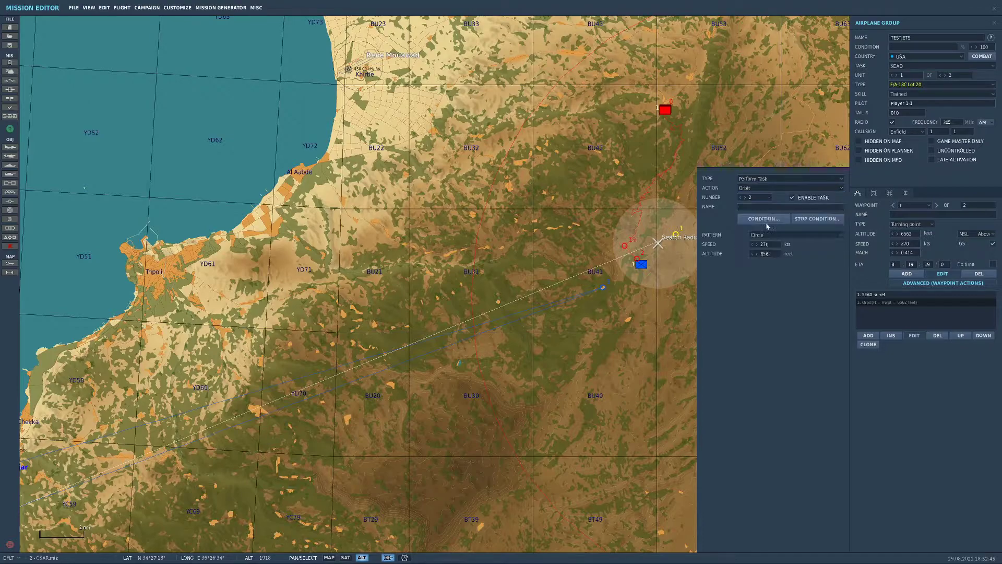
{"action": "left_click", "coordinate": [760, 245]}
{"action": "type", "text": "40"}
{"action": "type", "text": "20000"}
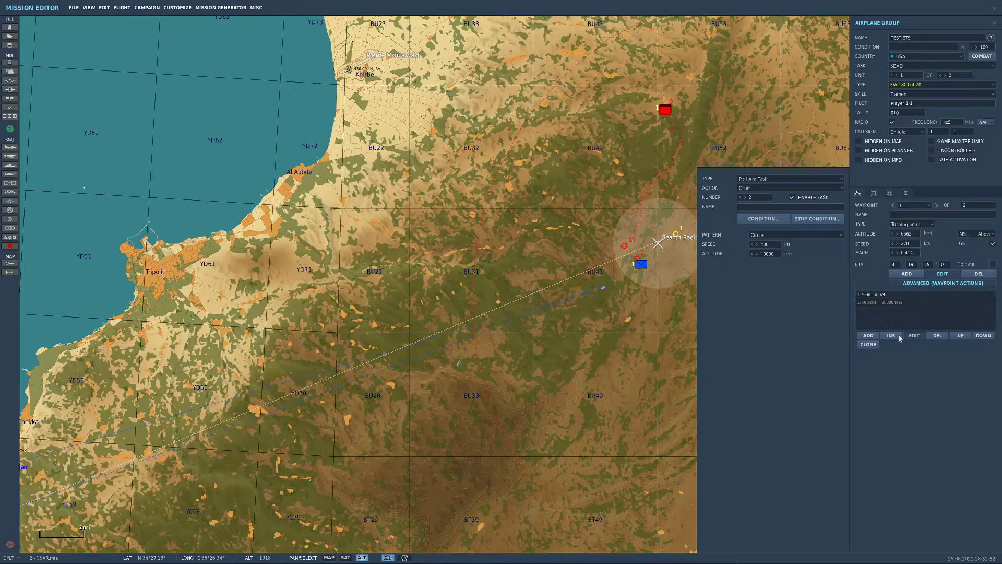
Set TESTJETS waypoint 1 to 20000 feet altitude and 400 kts speed, and save the mission
{"action": "left_click", "coordinate": [906, 234]}
{"action": "type", "text": "20000"}
{"action": "left_click", "coordinate": [911, 245]}
{"action": "type", "text": "400"}
{"action": "key", "text": "Return"}
{"action": "left_click", "coordinate": [74, 8]}
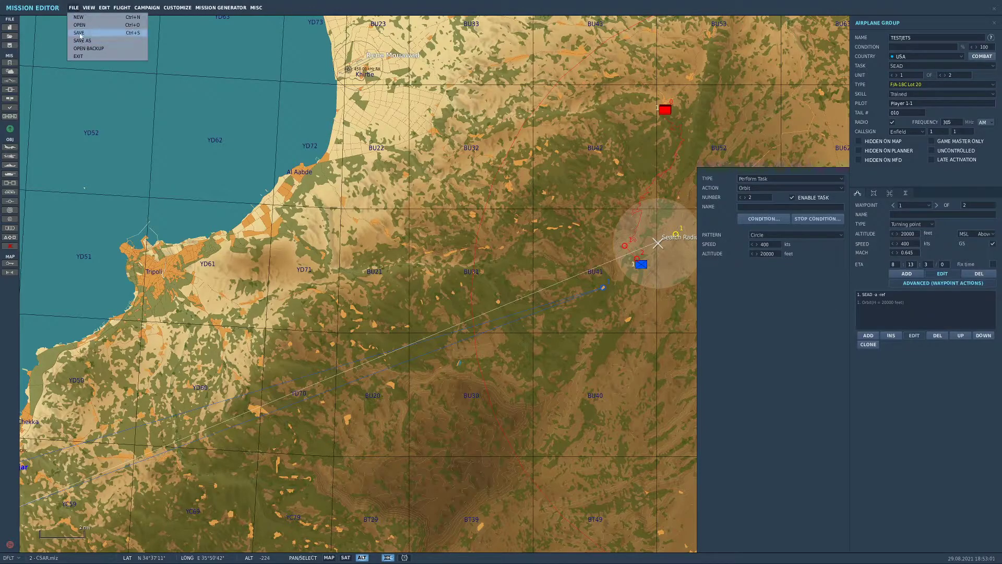
{"action": "left_click", "coordinate": [371, 141]}
Examine the mission area from the crash site and enemy units out to the CSAR helicopters on the carrier deck
{"action": "scroll", "coordinate": [356, 185], "scroll_direction": "down", "scroll_amount": 5}
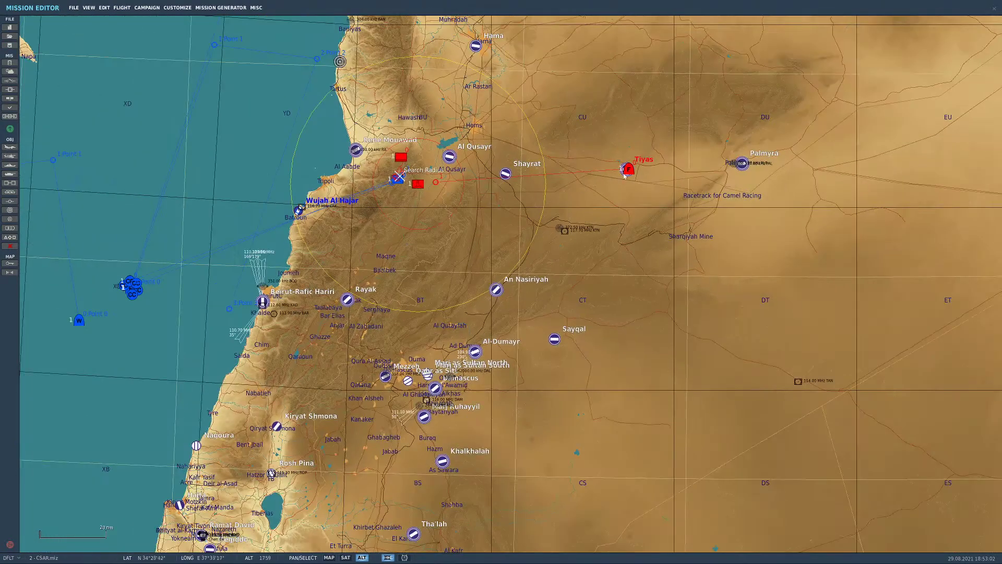
{"action": "scroll", "coordinate": [418, 170], "scroll_direction": "up", "scroll_amount": 3}
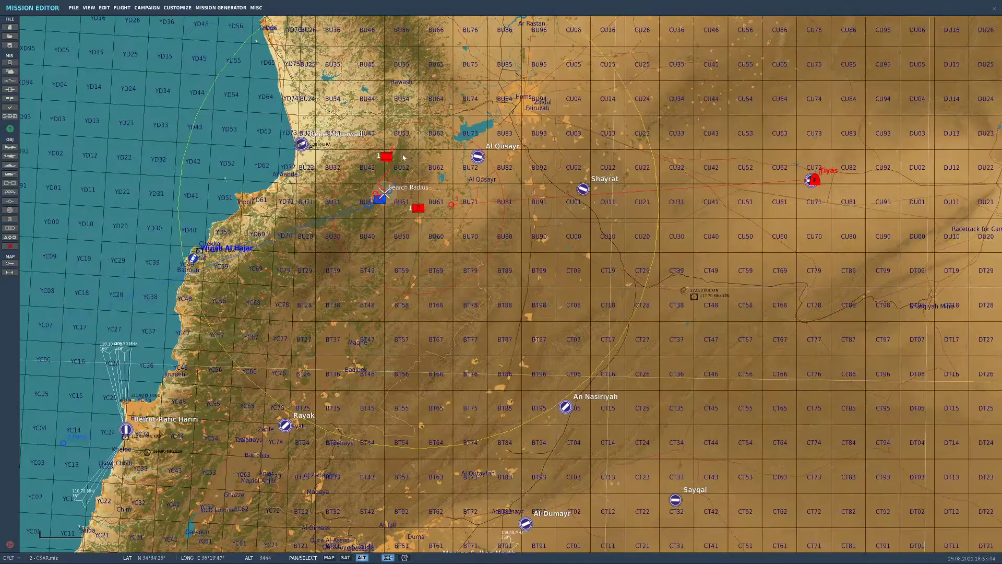
{"action": "scroll", "coordinate": [416, 178], "scroll_direction": "up", "scroll_amount": 1}
{"action": "scroll", "coordinate": [416, 178], "scroll_direction": "up", "scroll_amount": 1}
{"action": "left_click_drag", "start_coordinate": [234, 273], "coordinate": [572, 208]}
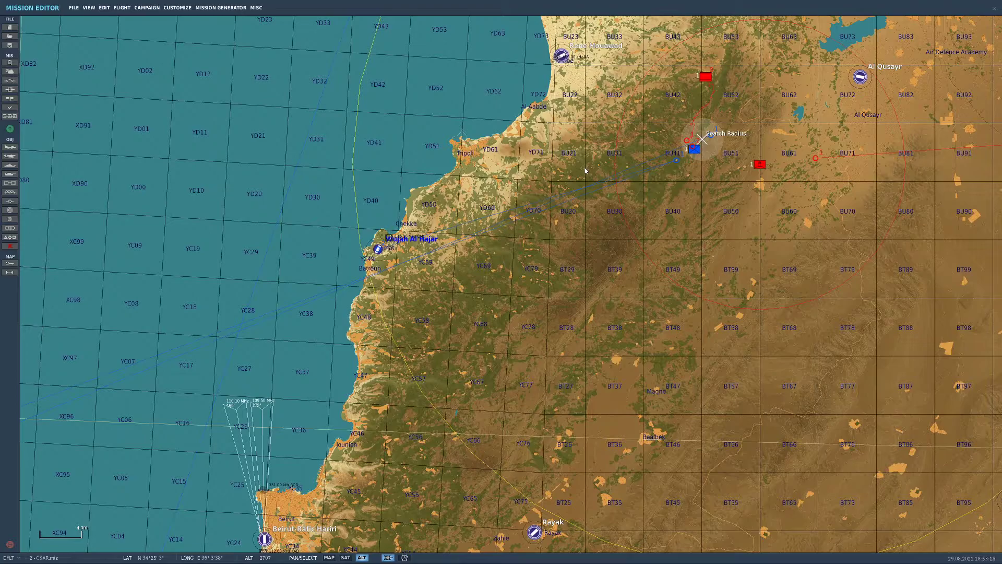
{"action": "scroll", "coordinate": [112, 211], "scroll_direction": "down", "scroll_amount": 2}
{"action": "left_click_drag", "start_coordinate": [112, 211], "coordinate": [334, 215]}
{"action": "left_click_drag", "start_coordinate": [281, 408], "coordinate": [456, 380]}
{"action": "scroll", "coordinate": [317, 411], "scroll_direction": "up", "scroll_amount": 1}
{"action": "left_click_drag", "start_coordinate": [317, 411], "coordinate": [536, 318]}
{"action": "scroll", "coordinate": [536, 317], "scroll_direction": "up", "scroll_amount": 4}
{"action": "scroll", "coordinate": [607, 401], "scroll_direction": "up", "scroll_amount": 2}
{"action": "scroll", "coordinate": [574, 401], "scroll_direction": "up", "scroll_amount": 4}
{"action": "left_click_drag", "start_coordinate": [481, 381], "coordinate": [656, 437]}
{"action": "scroll", "coordinate": [656, 437], "scroll_direction": "down", "scroll_amount": 1}
{"action": "left_click_drag", "start_coordinate": [606, 182], "coordinate": [664, 376]}
{"action": "scroll", "coordinate": [665, 375], "scroll_direction": "down", "scroll_amount": 3}
{"action": "left_click_drag", "start_coordinate": [618, 198], "coordinate": [649, 405]}
{"action": "left_click_drag", "start_coordinate": [703, 196], "coordinate": [677, 295]}
{"action": "scroll", "coordinate": [659, 316], "scroll_direction": "up", "scroll_amount": 8}
{"action": "left_click_drag", "start_coordinate": [666, 250], "coordinate": [656, 310]}
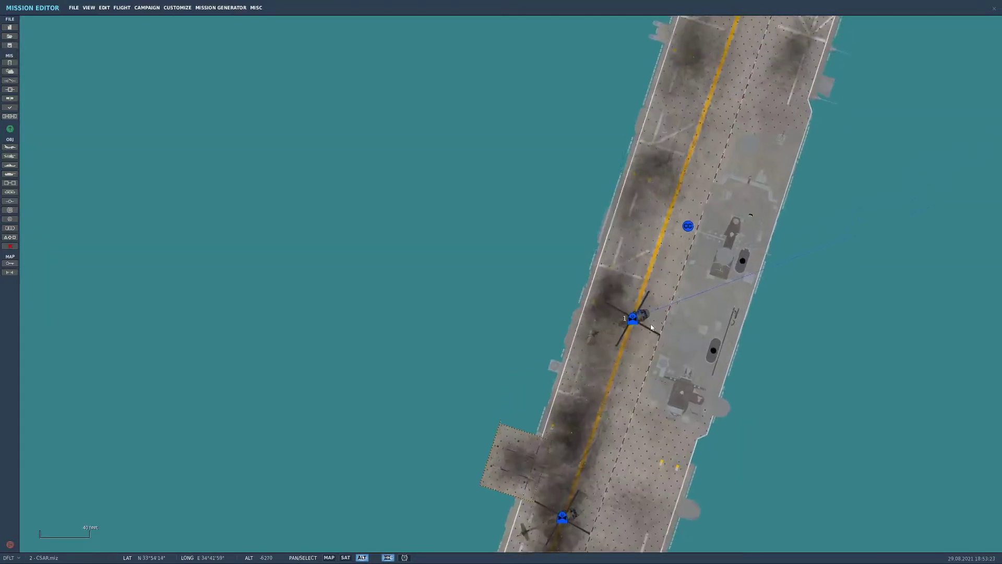
Place a new USA helicopter group on the carrier deck and name it "CSAR - Escort"
{"action": "left_click", "coordinate": [9, 156]}
{"action": "left_click", "coordinate": [607, 157]}
{"action": "double_click", "coordinate": [912, 40]}
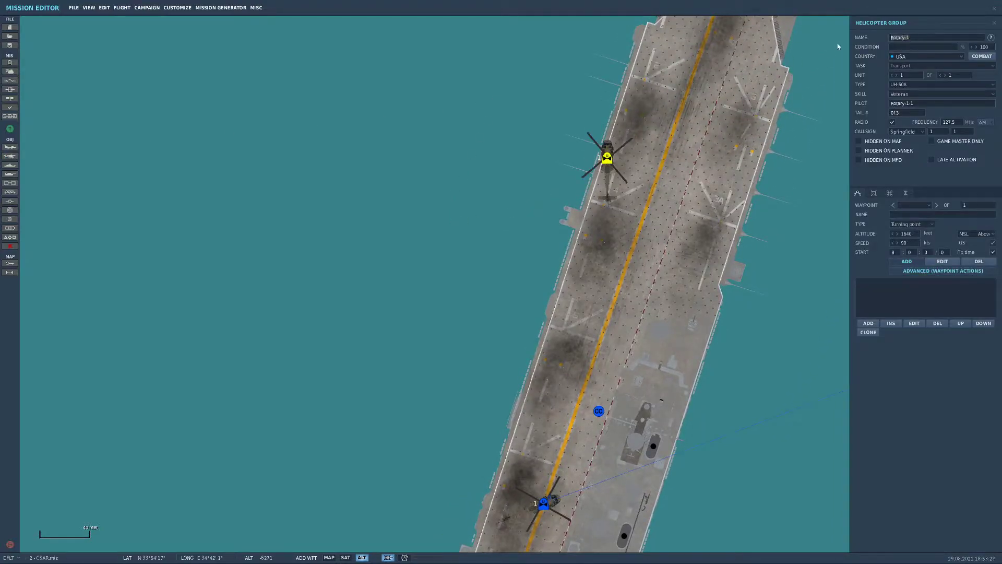
{"action": "type", "text": "S"}
{"action": "type", "text": "SAR "}
{"action": "type", "text": "- Escort"}
Change the escort helicopter type to AH-1W and equip it with the 8xBGM-71, 14xHYDRA-70 payload
{"action": "left_click", "coordinate": [928, 84]}
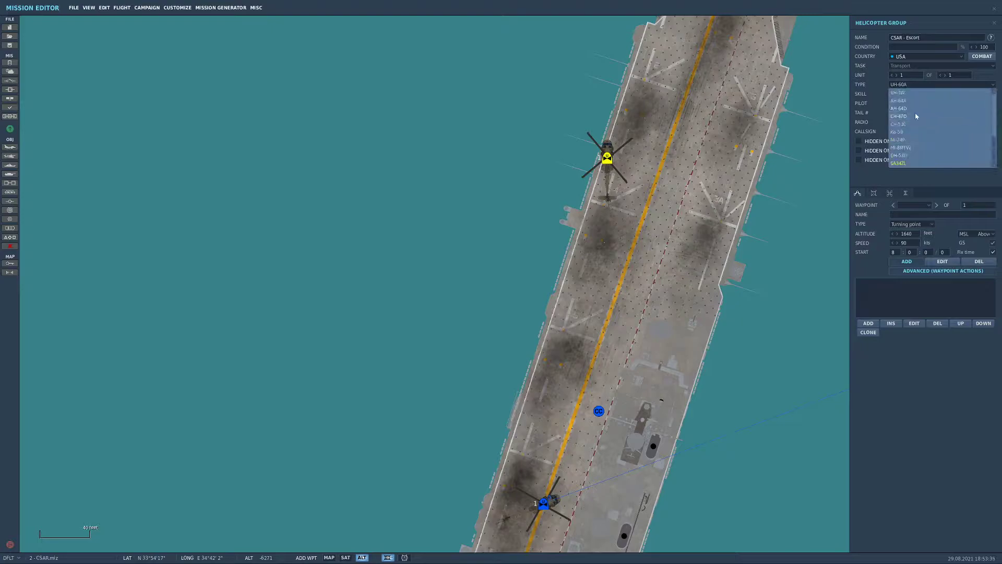
{"action": "left_click", "coordinate": [909, 94]}
{"action": "left_click", "coordinate": [873, 193]}
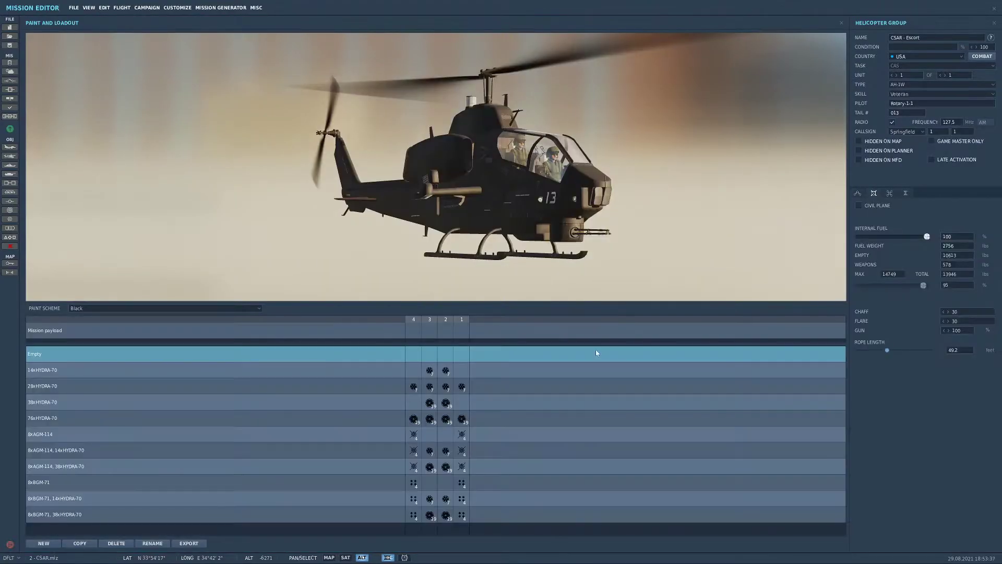
{"action": "left_click", "coordinate": [492, 480]}
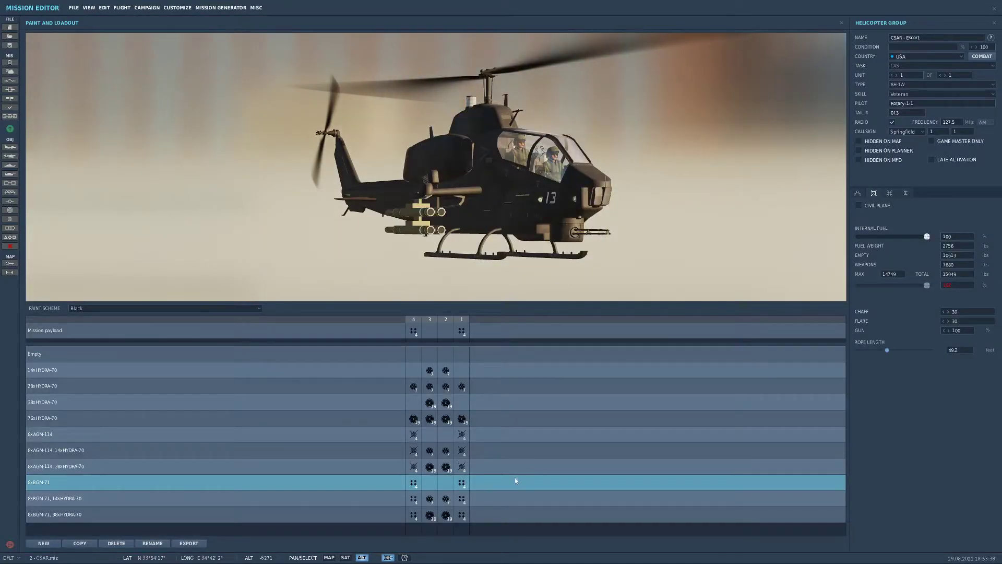
{"action": "left_click", "coordinate": [490, 498]}
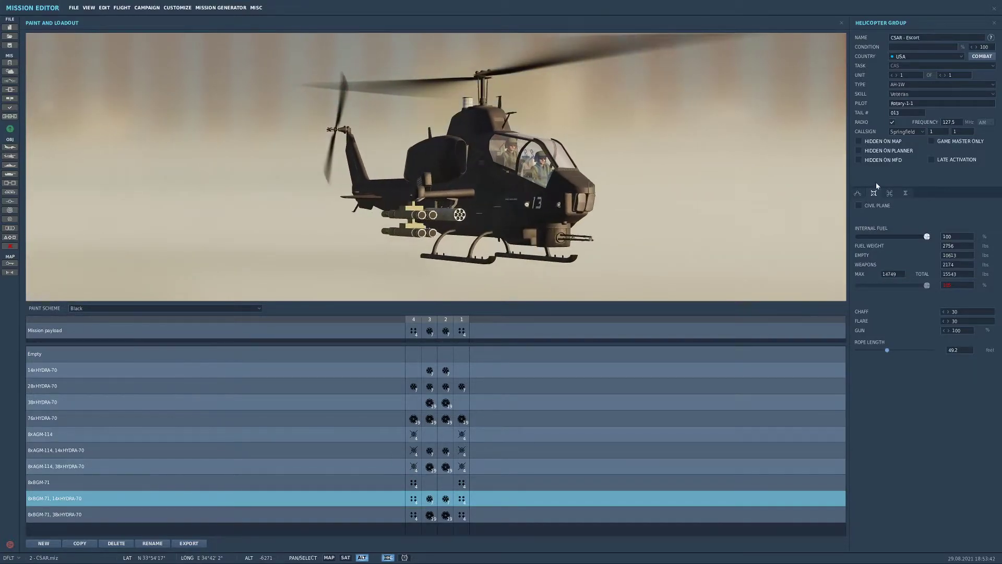
{"action": "left_click", "coordinate": [859, 194]}
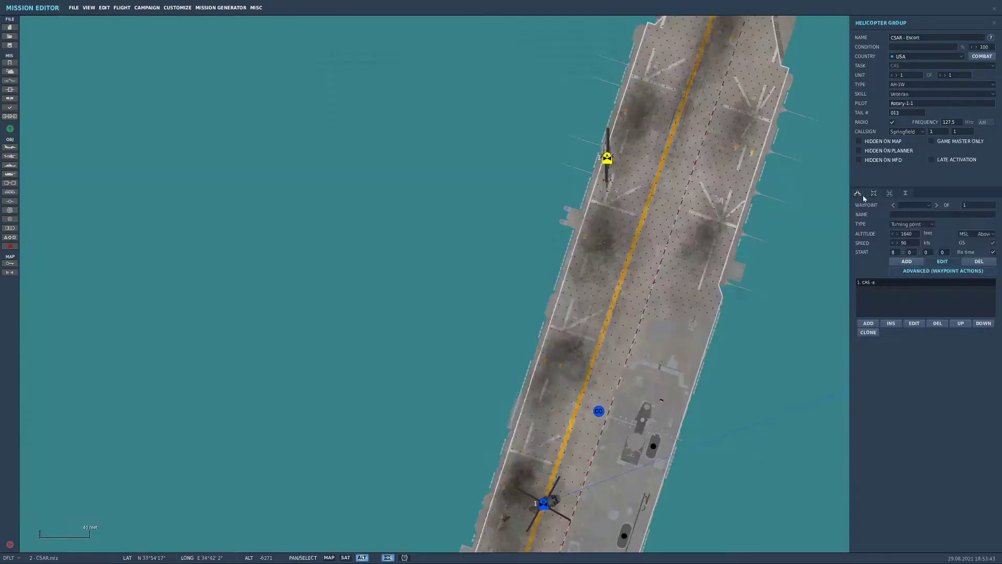
Increase the CSAR - Escort group to two units and name their pilots "Escort 1" and "Escort 2"
{"action": "left_click", "coordinate": [944, 75]}
{"action": "left_click", "coordinate": [892, 75]}
{"action": "key", "text": "BackSpace"}
{"action": "left_click_drag", "start_coordinate": [922, 103], "coordinate": [850, 108]}
{"action": "key", "text": "ctrl+c"}
{"action": "left_click", "coordinate": [897, 75]}
{"action": "key", "text": "ctrl+v"}
Set the escort group's callsign to Uzi 4, deselect the group, and save the mission
{"action": "left_click", "coordinate": [914, 135]}
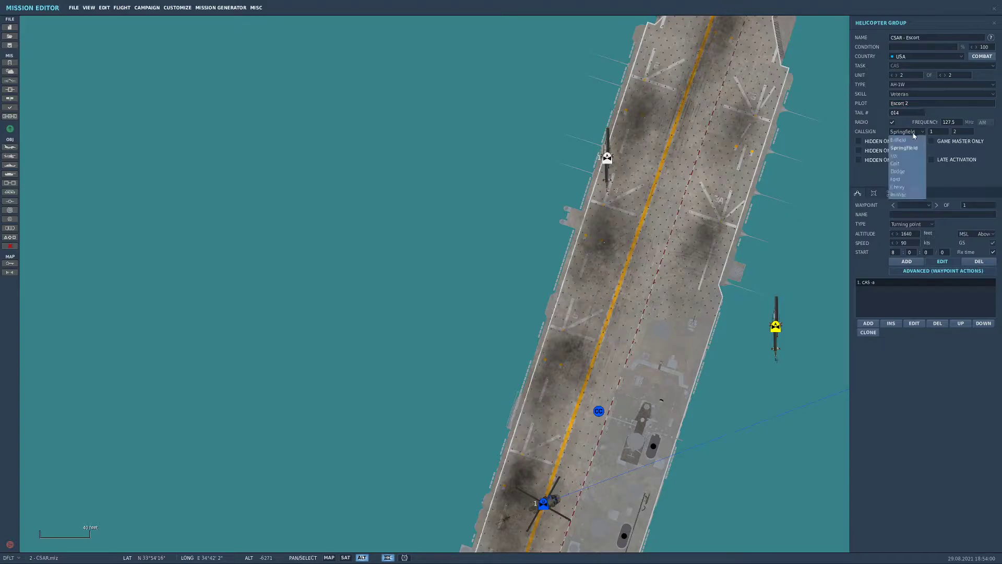
{"action": "left_click", "coordinate": [907, 151]}
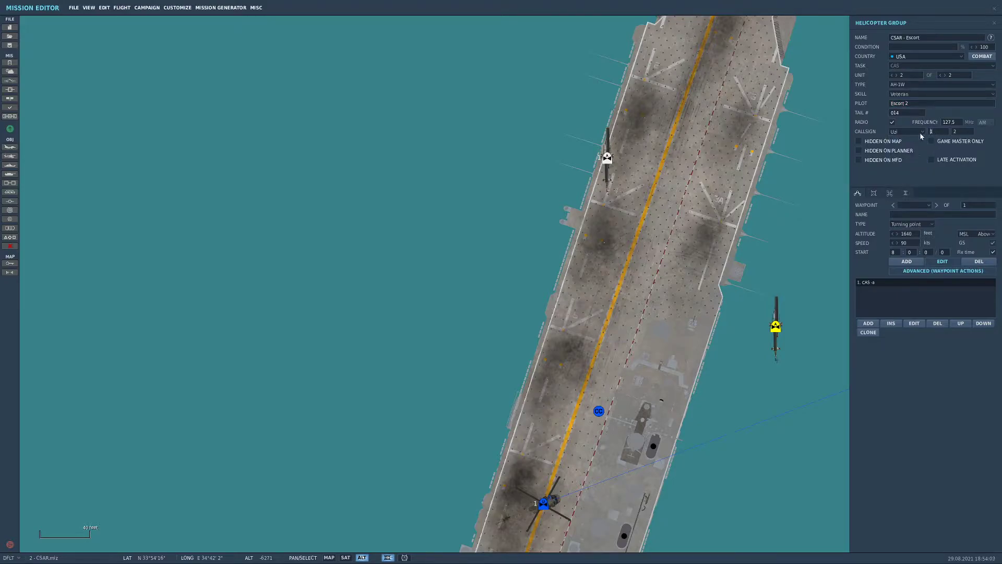
{"action": "type", "text": "4"}
{"action": "key", "text": "Escape"}
{"action": "left_click", "coordinate": [75, 8]}
{"action": "left_click", "coordinate": [82, 33]}
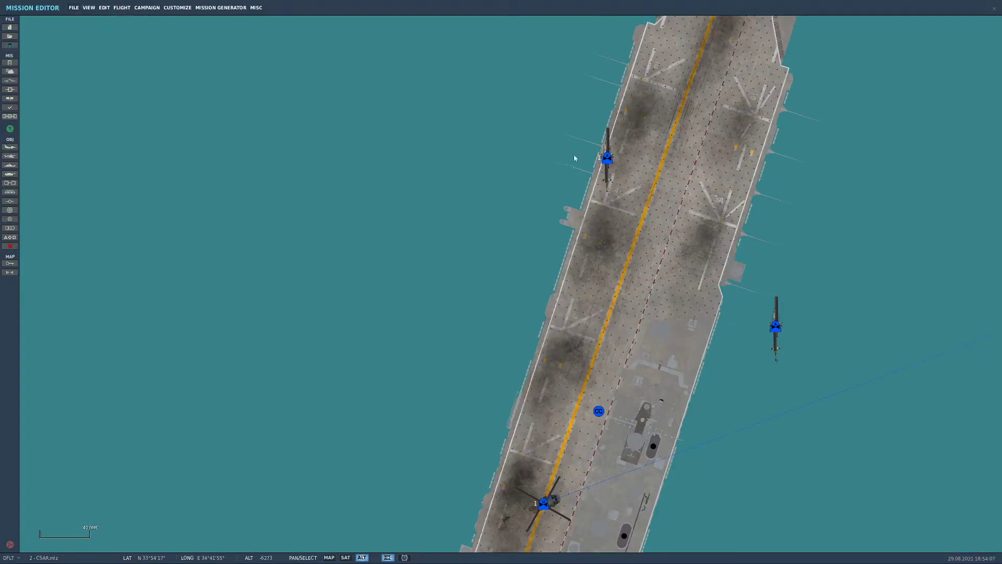
Set the CSAR - Escort group's starting waypoint type to Takeoff from ramp on the carrier
{"action": "left_click", "coordinate": [609, 159]}
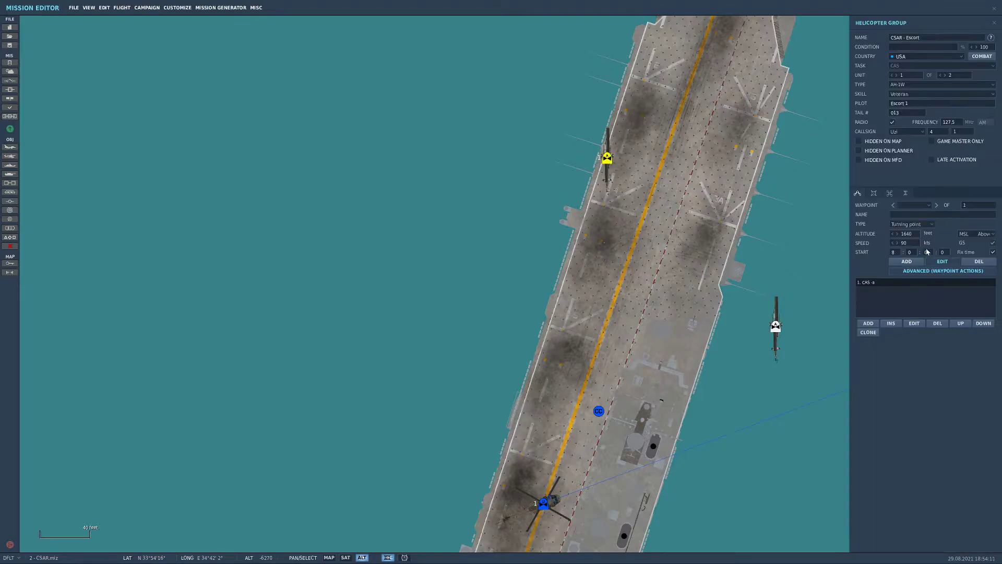
{"action": "left_click", "coordinate": [918, 224]}
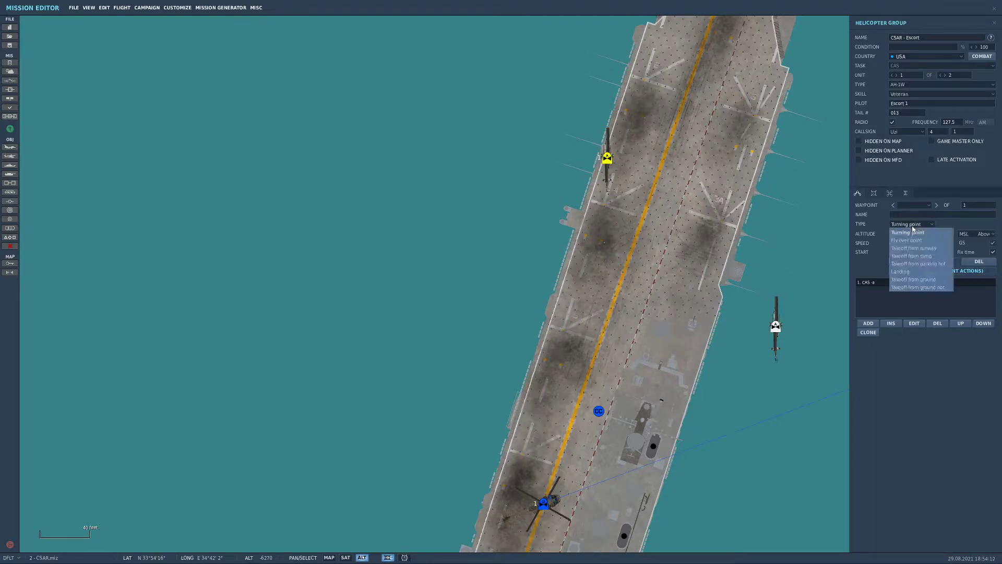
{"action": "left_click", "coordinate": [912, 256]}
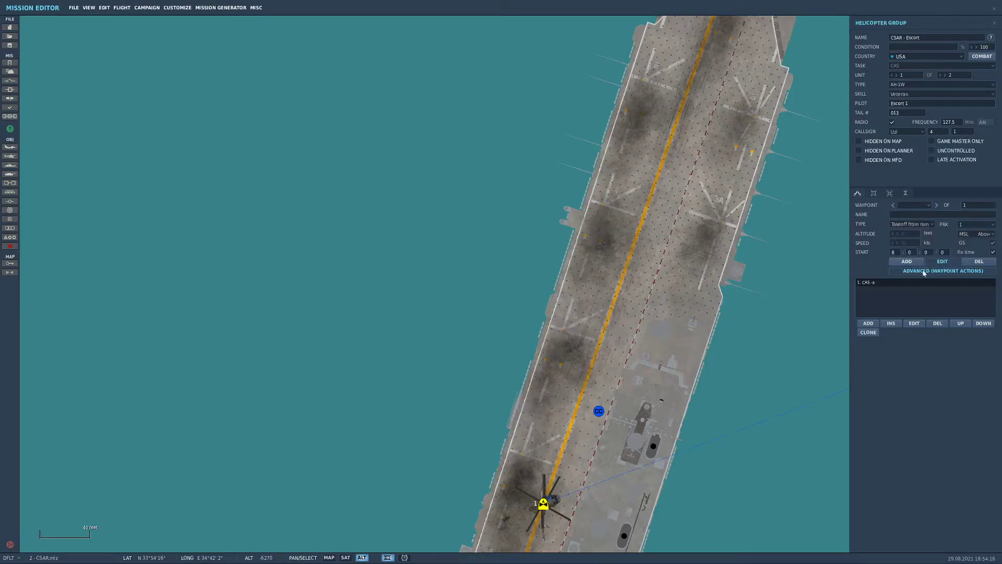
Add a Follow task to the escort group's starting waypoint, targeting the CSAR - Helos group
{"action": "left_click", "coordinate": [865, 322]}
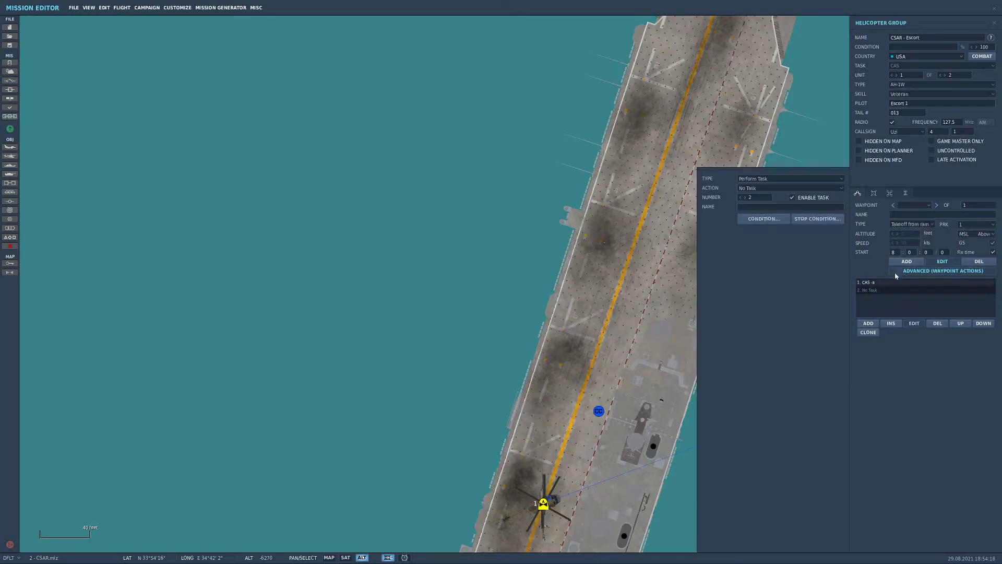
{"action": "left_click", "coordinate": [766, 187]}
{"action": "left_click", "coordinate": [759, 224]}
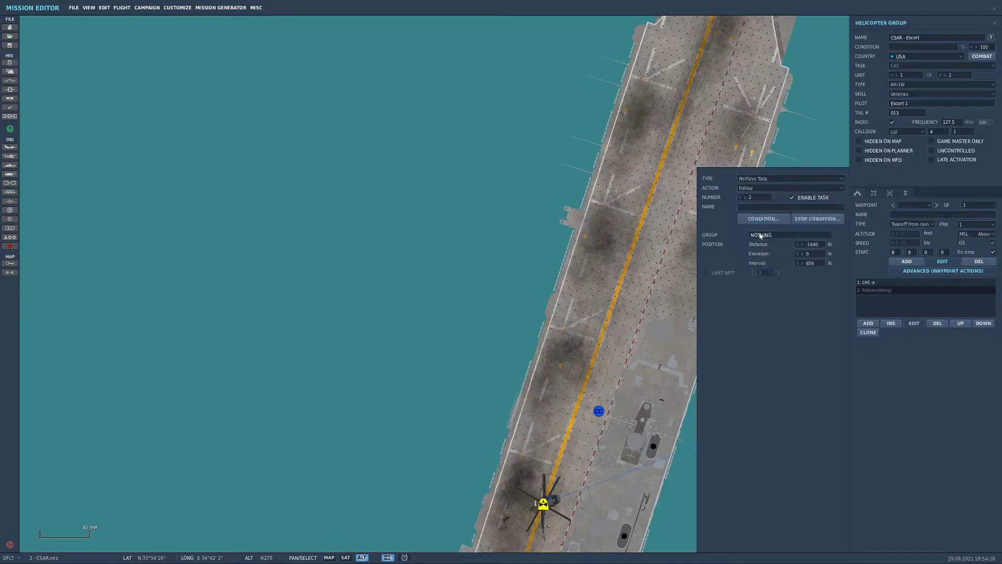
{"action": "left_click", "coordinate": [790, 236]}
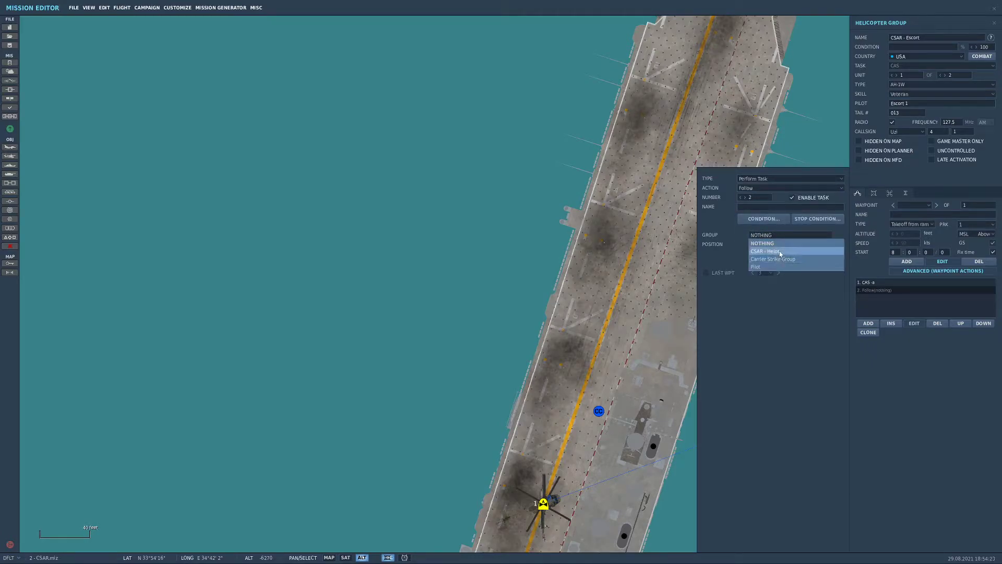
{"action": "left_click", "coordinate": [789, 254]}
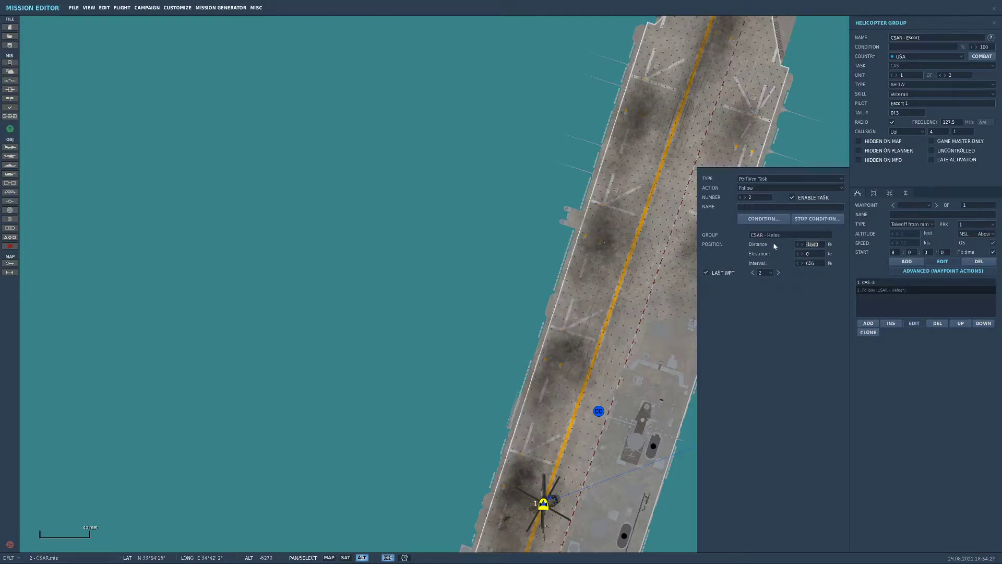
Set the Follow task's position to a distance of 300, an elevation of 20 and an interval of 300 feet
{"action": "type", "text": "2"}
{"action": "type", "text": "00"}
{"action": "key", "text": "Tab"}
{"action": "key", "text": "Tab"}
{"action": "type", "text": "300"}
{"action": "left_click", "coordinate": [798, 254]}
Set the last waypoint of the escort group's starting Follow task to 1
{"action": "scroll", "coordinate": [354, 338], "scroll_direction": "down", "scroll_amount": 10}
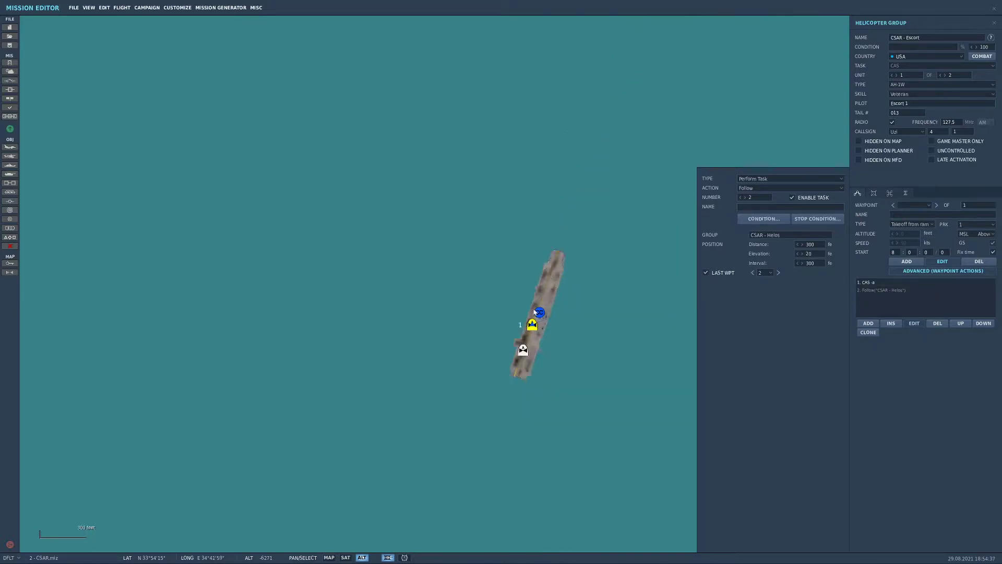
{"action": "scroll", "coordinate": [524, 311], "scroll_direction": "down", "scroll_amount": 5}
{"action": "left_click_drag", "start_coordinate": [663, 287], "coordinate": [378, 358]}
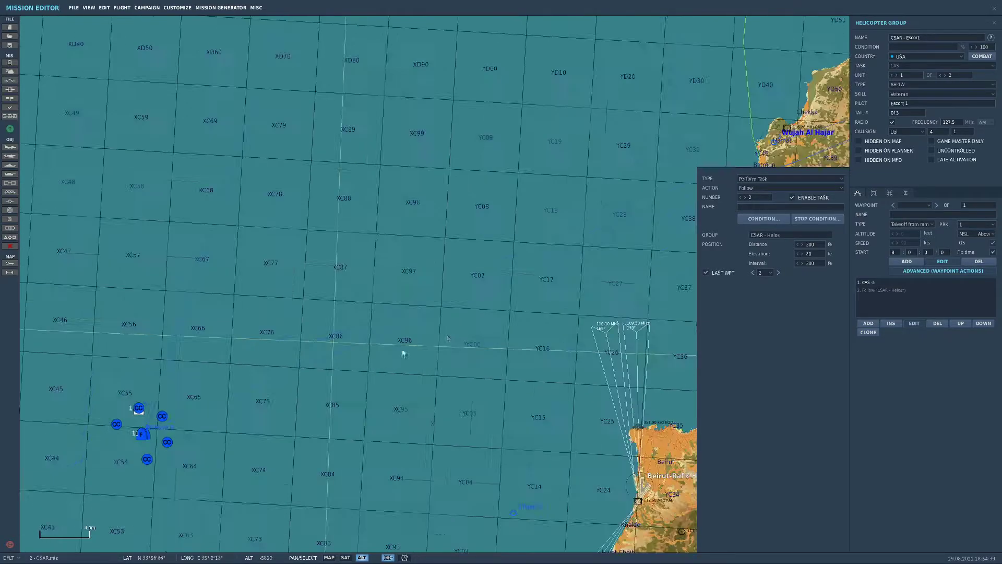
{"action": "left_click_drag", "start_coordinate": [647, 261], "coordinate": [267, 344]}
{"action": "left_click_drag", "start_coordinate": [586, 159], "coordinate": [528, 199]}
{"action": "left_click_drag", "start_coordinate": [701, 155], "coordinate": [440, 310]}
{"action": "scroll", "coordinate": [439, 310], "scroll_direction": "up", "scroll_amount": 5}
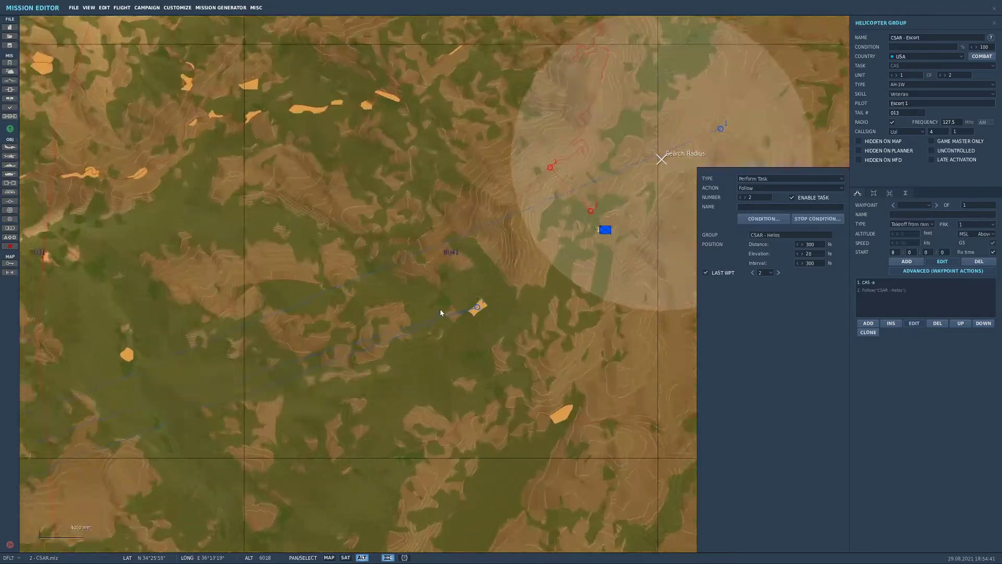
{"action": "left_click", "coordinate": [772, 272]}
{"action": "left_click", "coordinate": [763, 280]}
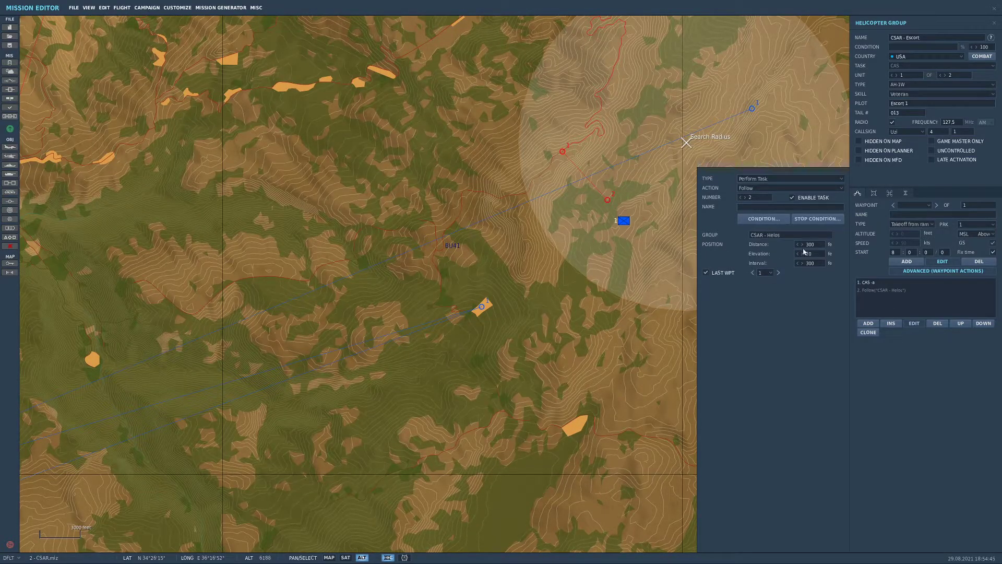
Add a waypoint for the escort group beside the blue ground unit in the search radius, with a circular Orbit task at 100 kts and 8000 feet
{"action": "left_click", "coordinate": [907, 261]}
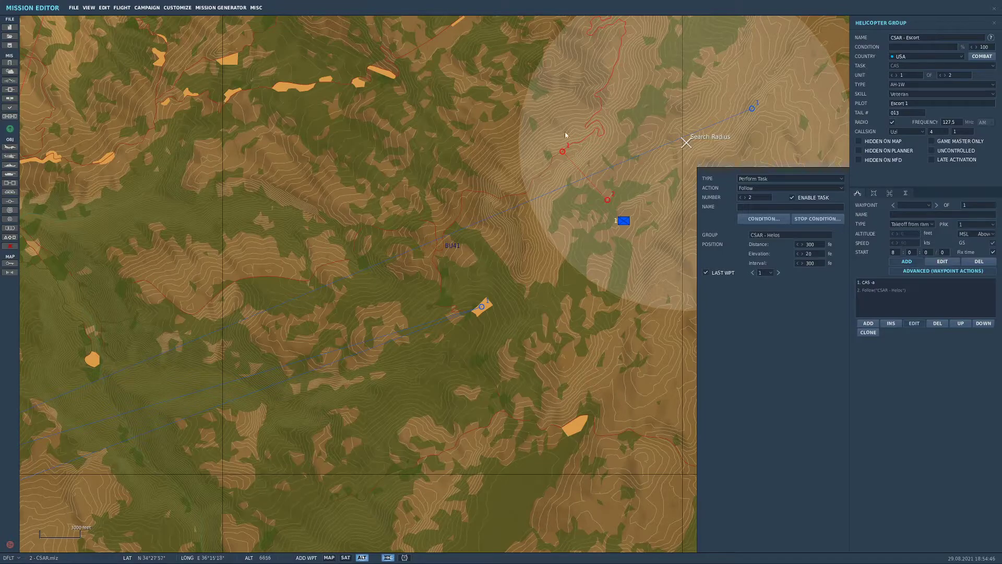
{"action": "left_click", "coordinate": [609, 198]}
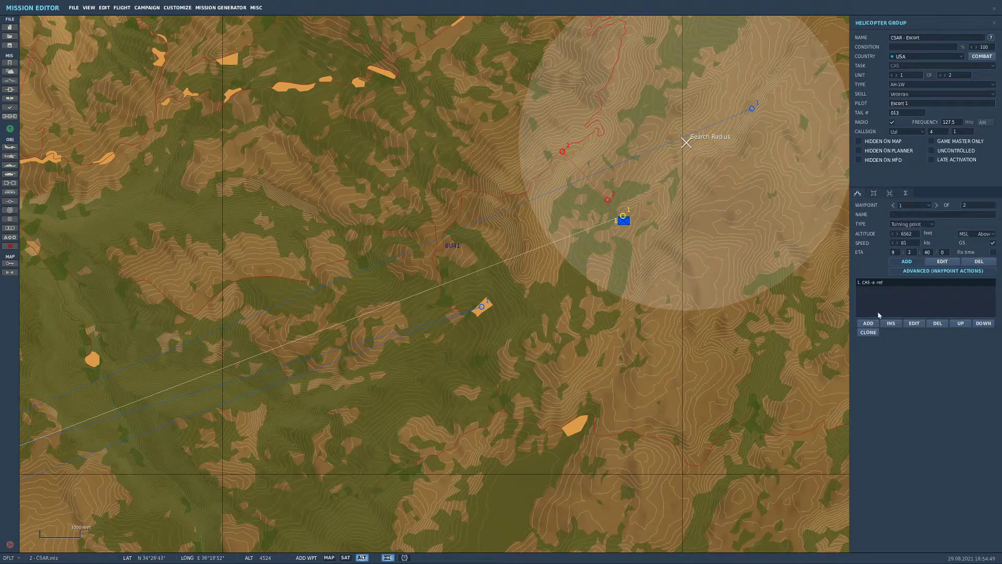
{"action": "left_click", "coordinate": [868, 323]}
{"action": "left_click", "coordinate": [765, 188]}
{"action": "left_click", "coordinate": [752, 220]}
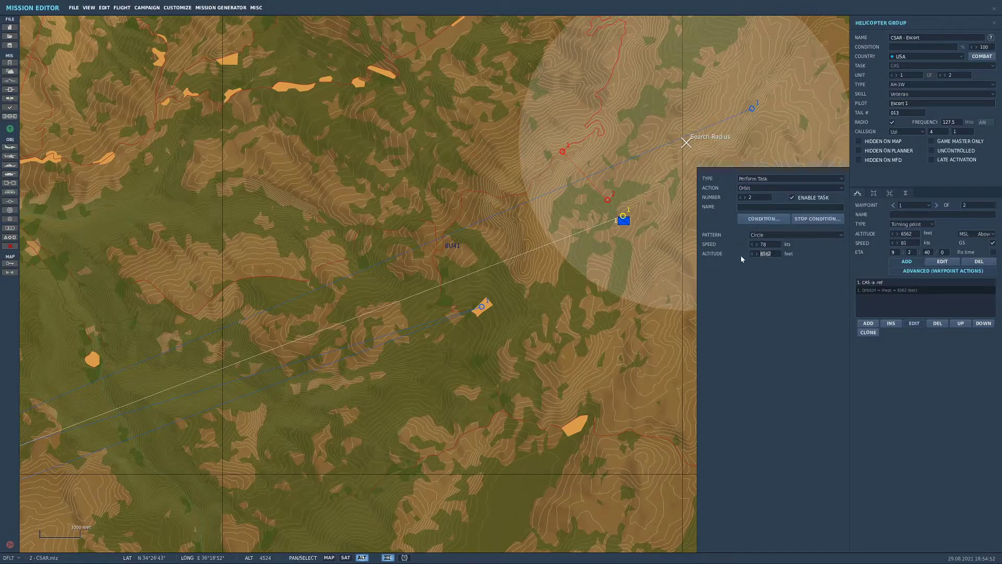
{"action": "type", "text": "0010"}
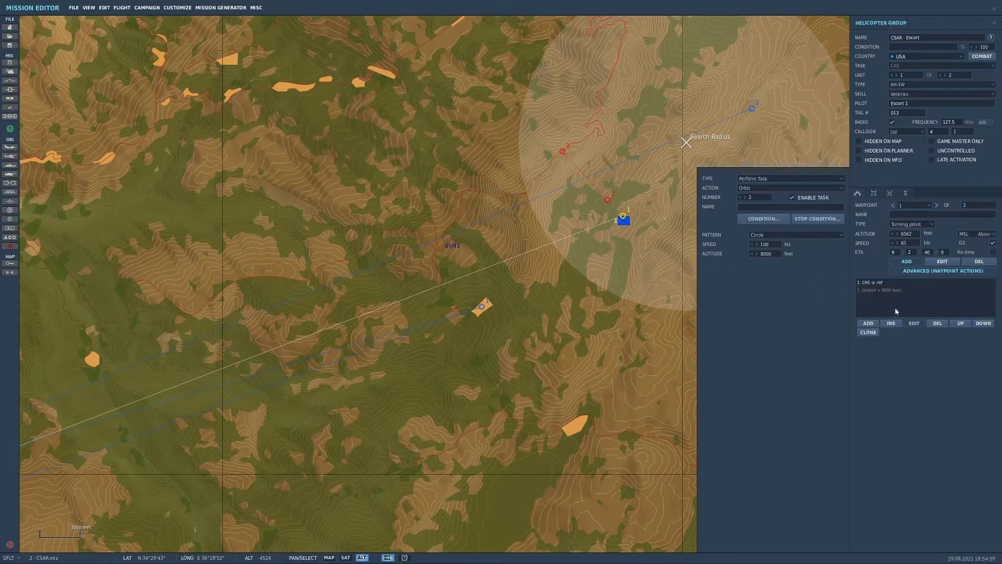
Add a triggered action to the CSAR - Escort group with the type Perform Command
{"action": "left_click", "coordinate": [891, 193]}
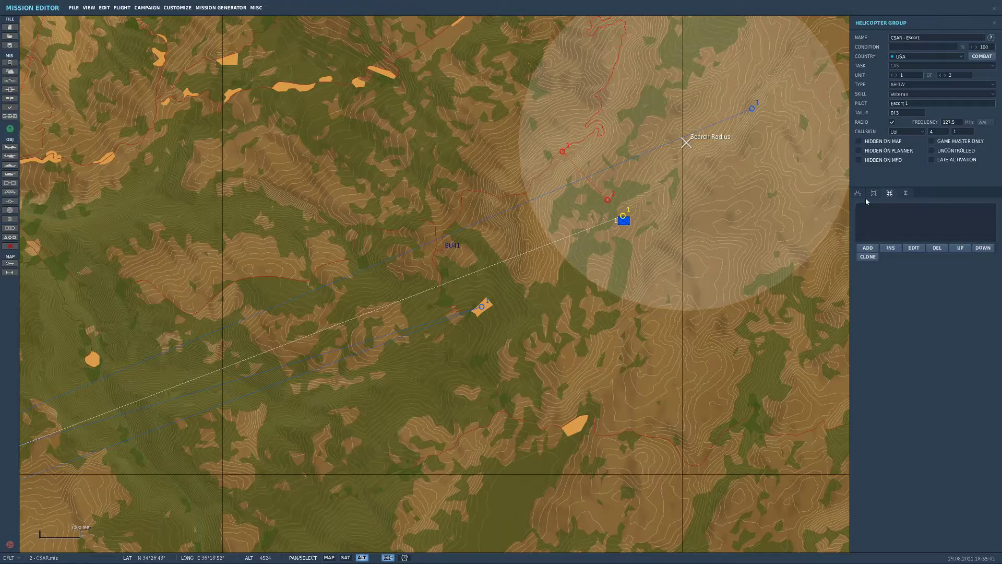
{"action": "left_click", "coordinate": [858, 193]}
{"action": "left_click", "coordinate": [890, 194]}
{"action": "left_click", "coordinate": [867, 247]}
{"action": "left_click", "coordinate": [758, 186]}
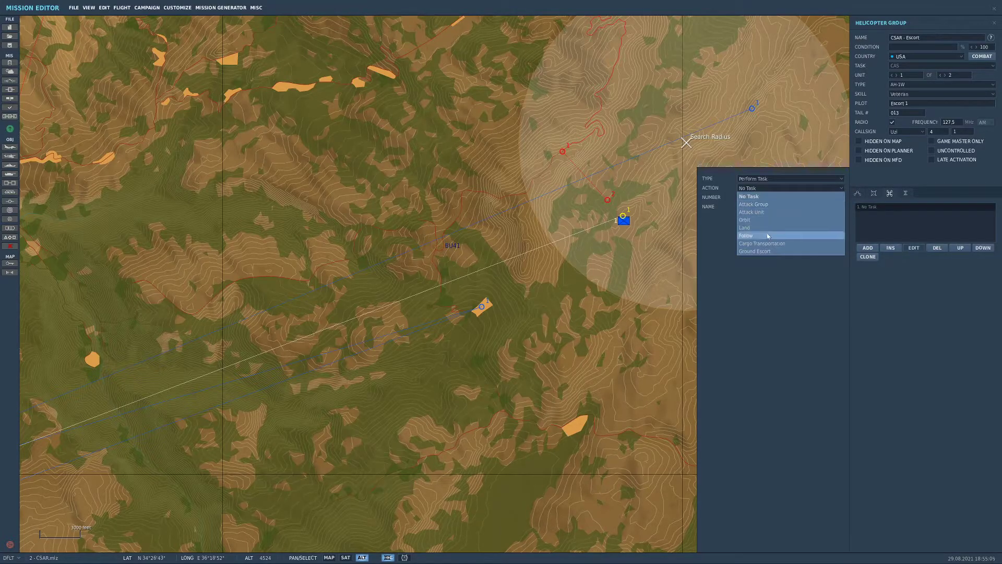
{"action": "left_click", "coordinate": [856, 304]}
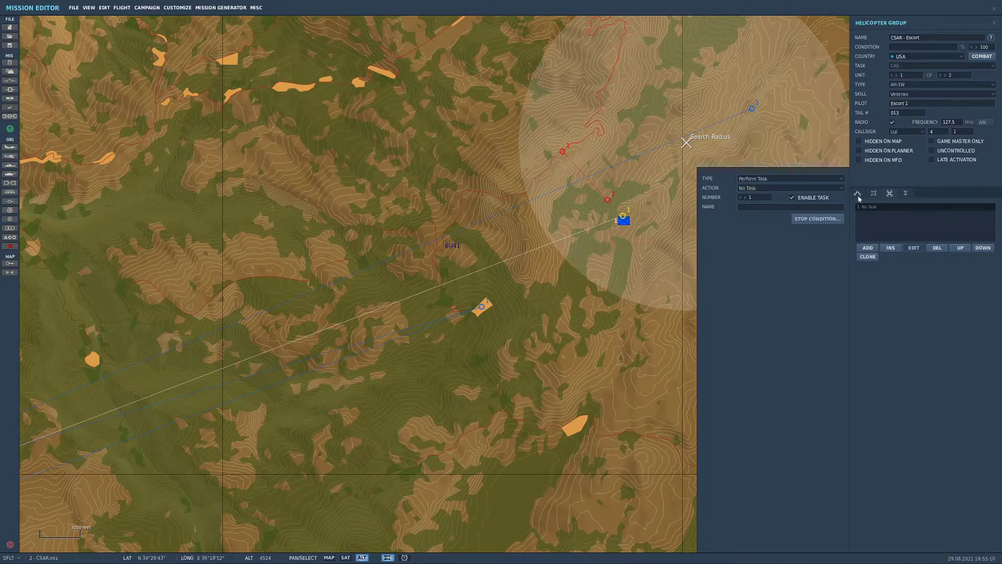
{"action": "left_click", "coordinate": [775, 179]}
{"action": "left_click", "coordinate": [770, 203]}
Make the triggered command a Switch Waypoint action to waypoint 1
{"action": "left_click", "coordinate": [783, 187]}
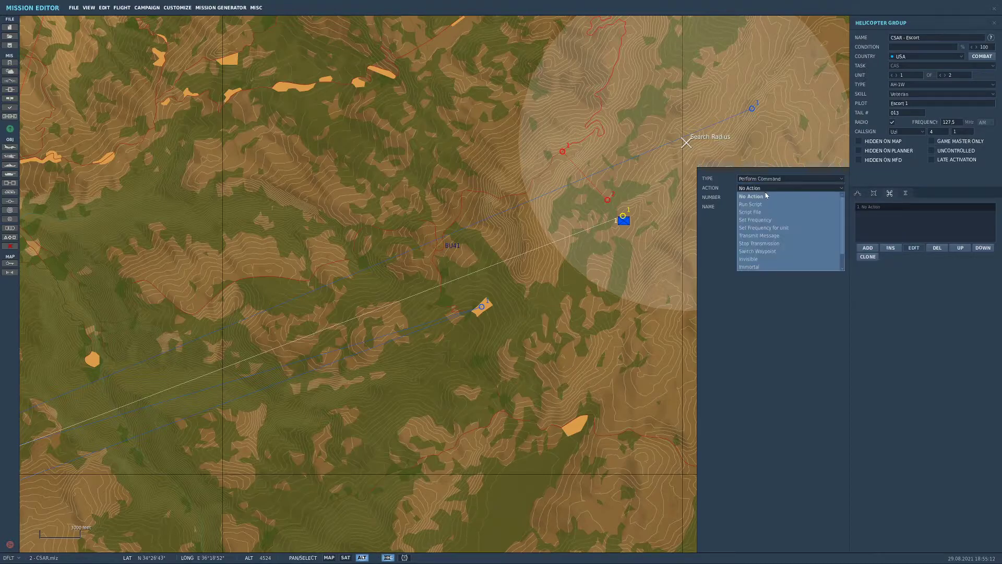
{"action": "left_click", "coordinate": [776, 265]}
{"action": "left_click", "coordinate": [763, 235]}
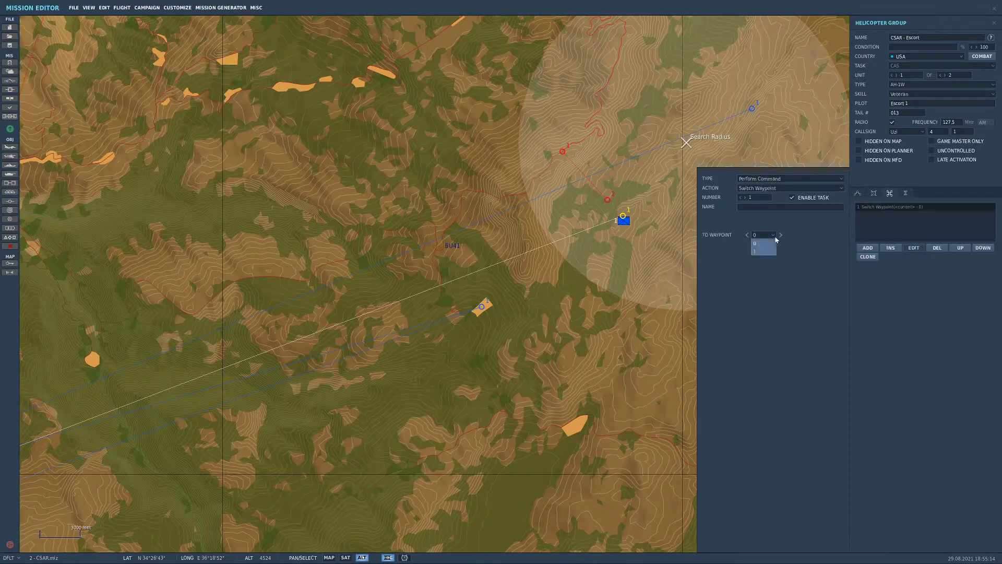
{"action": "left_click", "coordinate": [762, 250]}
Add waypoint 2 southwest of the search radius and redirect the triggered Switch Waypoint command to it, named Escort Home
{"action": "left_click", "coordinate": [859, 193]}
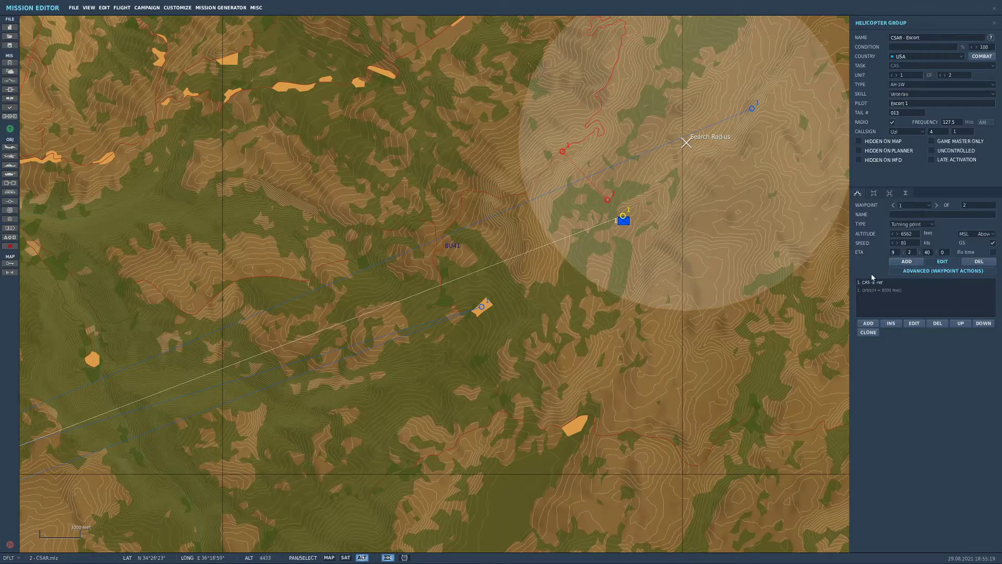
{"action": "scroll", "coordinate": [677, 336], "scroll_direction": "down", "scroll_amount": 5}
{"action": "left_click", "coordinate": [890, 193]}
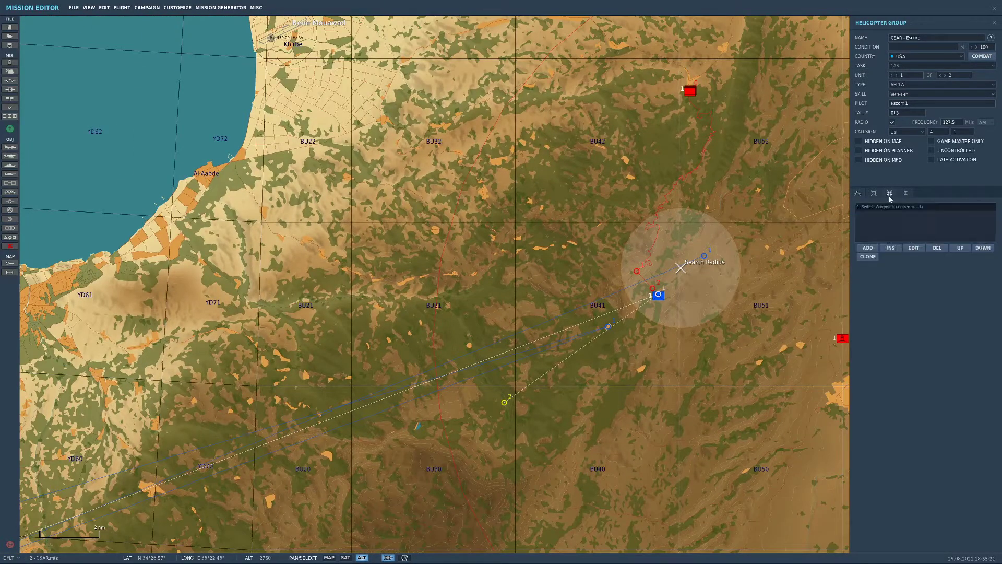
{"action": "left_click", "coordinate": [913, 247]}
{"action": "left_click", "coordinate": [763, 235]}
{"action": "left_click", "coordinate": [764, 259]}
{"action": "left_click", "coordinate": [763, 207]}
{"action": "type", "text": "Escort"}
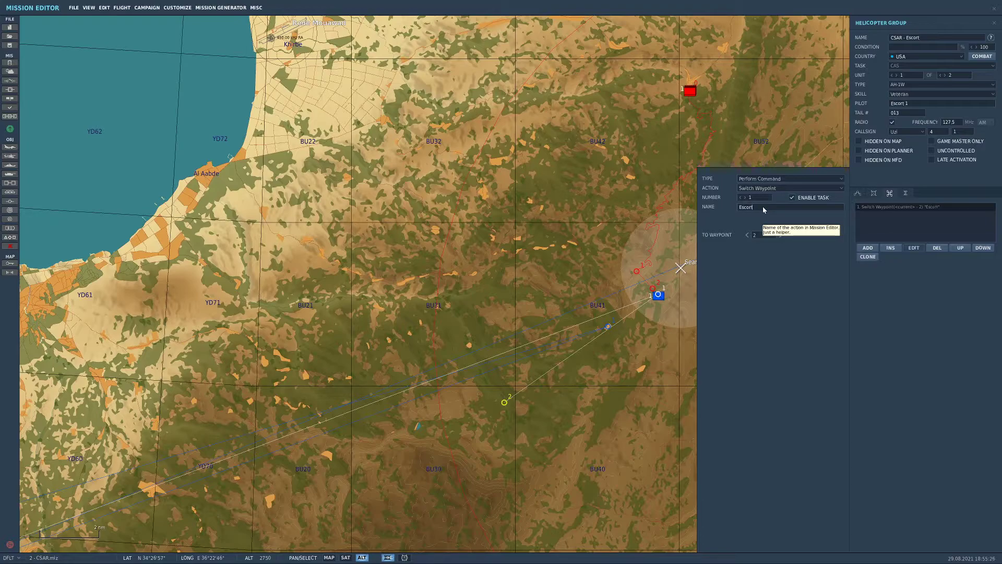
{"action": "type", "text": " Home"}
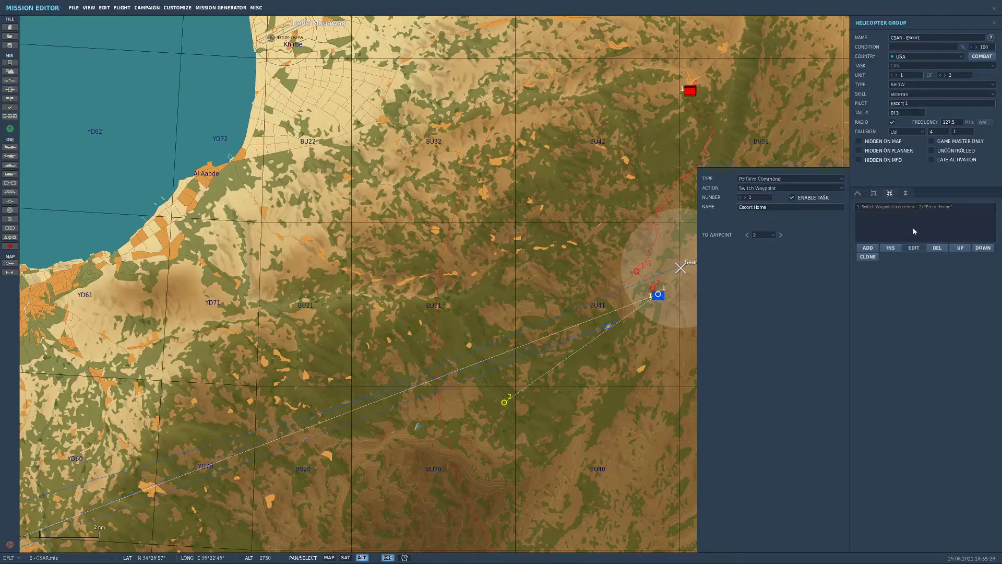
Move the escort group's waypoint 2 to just south of waypoint 1 and the blue ground unit
{"action": "left_click", "coordinate": [524, 392]}
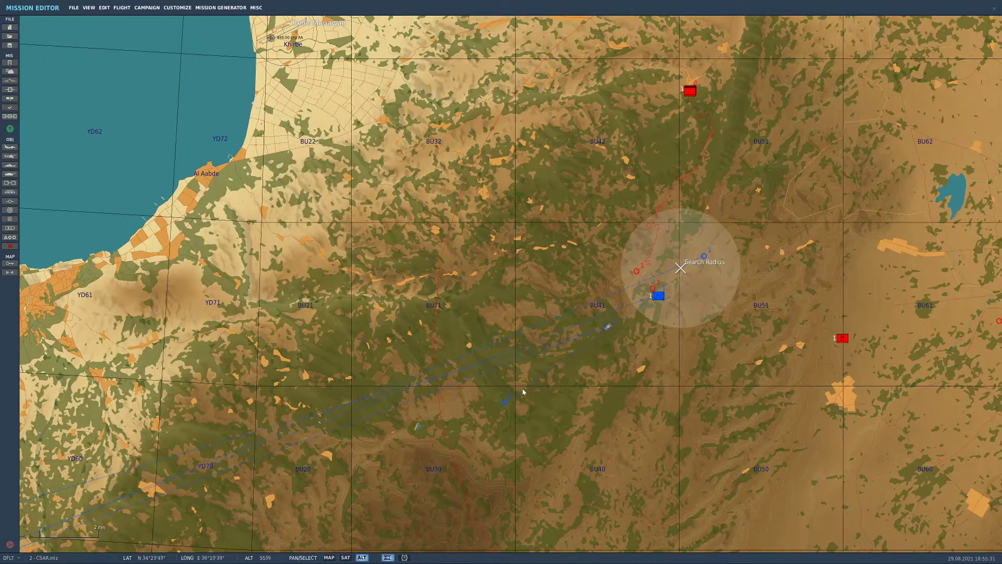
{"action": "left_click", "coordinate": [660, 307]}
{"action": "scroll", "coordinate": [659, 307], "scroll_direction": "up", "scroll_amount": 2}
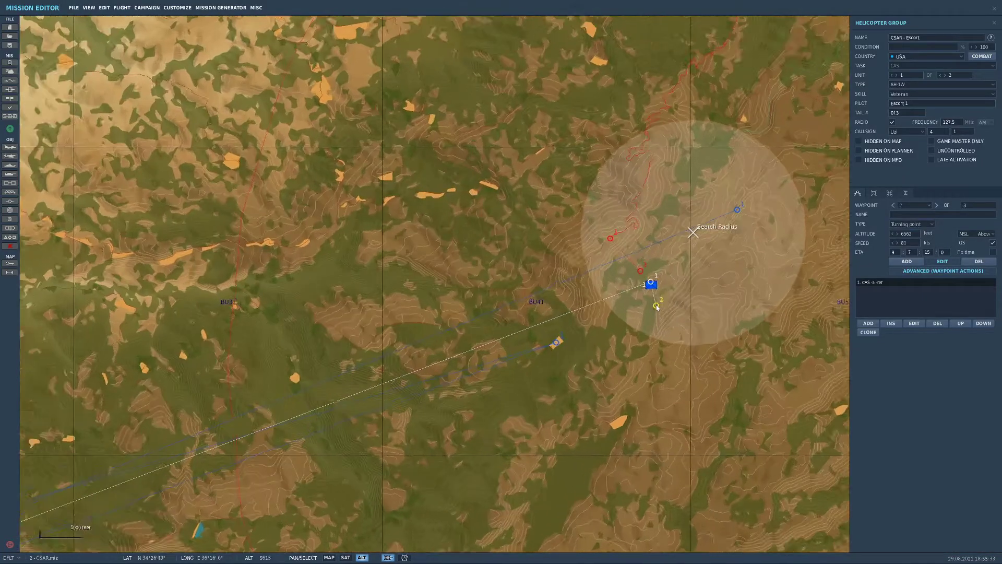
{"action": "scroll", "coordinate": [658, 308], "scroll_direction": "up", "scroll_amount": 2}
{"action": "left_click_drag", "start_coordinate": [657, 307], "coordinate": [651, 285]}
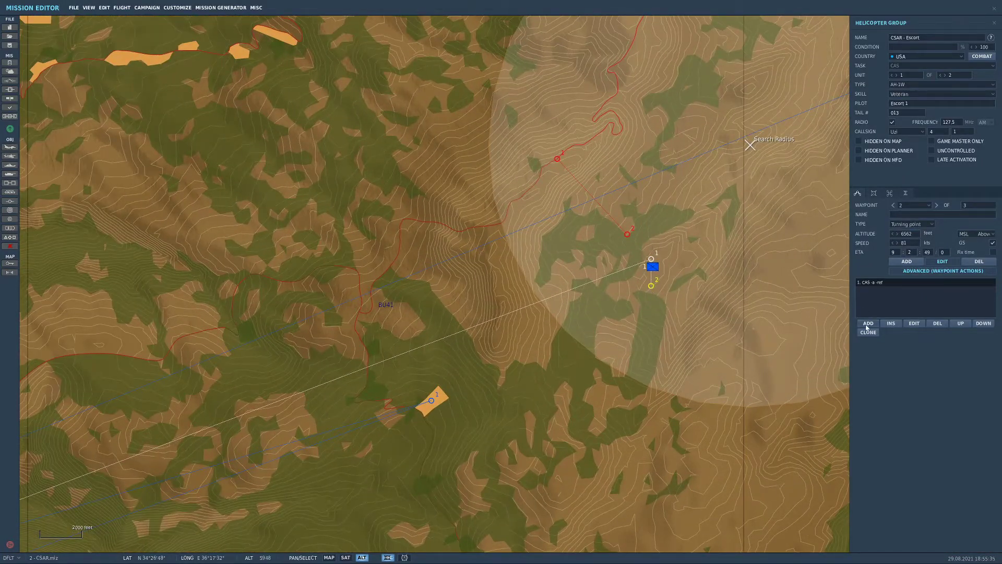
Add a Follow task to the escort group's waypoint 2, targeting the CSAR - Helos group
{"action": "left_click", "coordinate": [867, 324]}
{"action": "left_click", "coordinate": [790, 188]}
{"action": "left_click", "coordinate": [771, 179]}
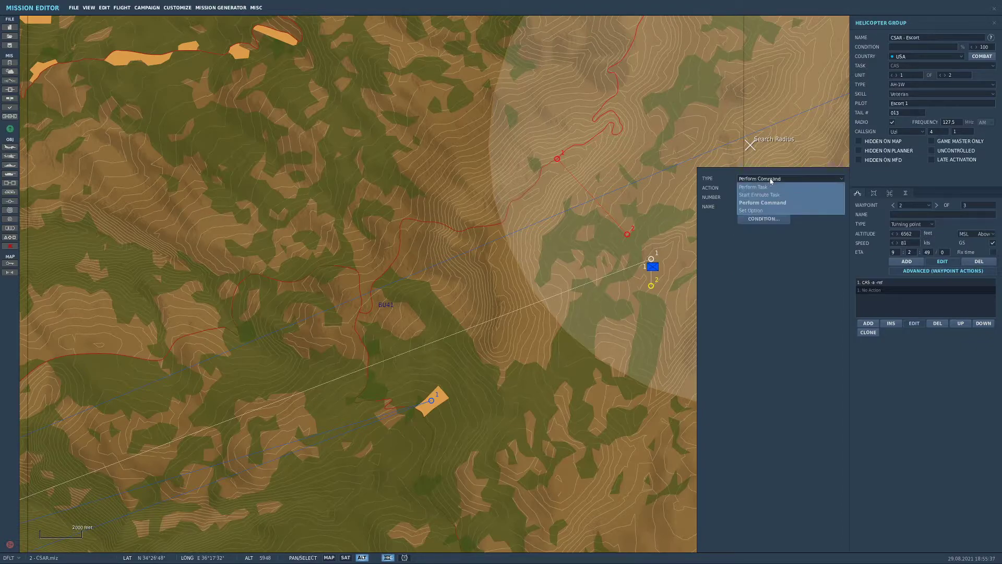
{"action": "left_click", "coordinate": [766, 187]}
{"action": "left_click", "coordinate": [766, 188]}
{"action": "left_click", "coordinate": [757, 221]}
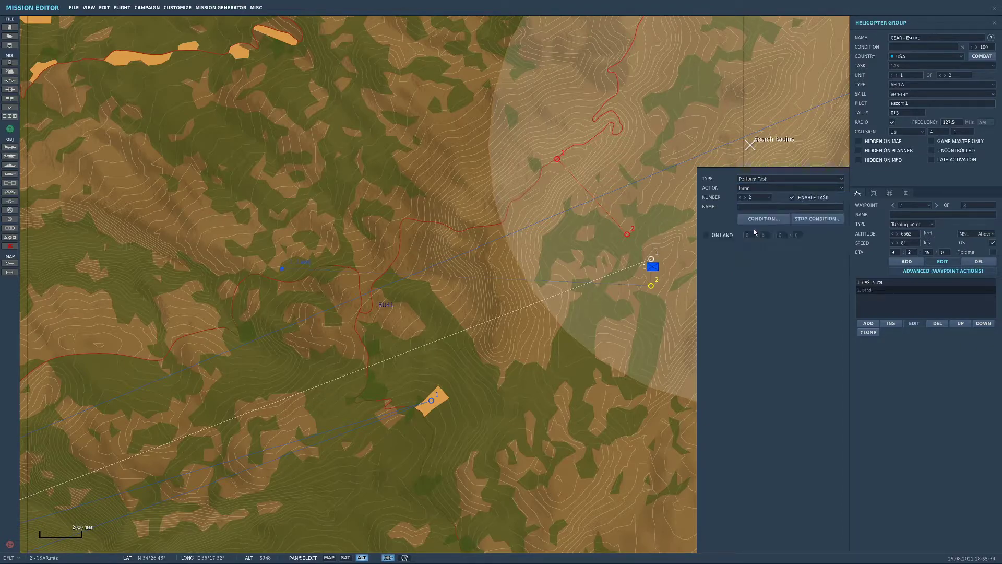
{"action": "left_click", "coordinate": [746, 188]}
{"action": "left_click", "coordinate": [772, 225]}
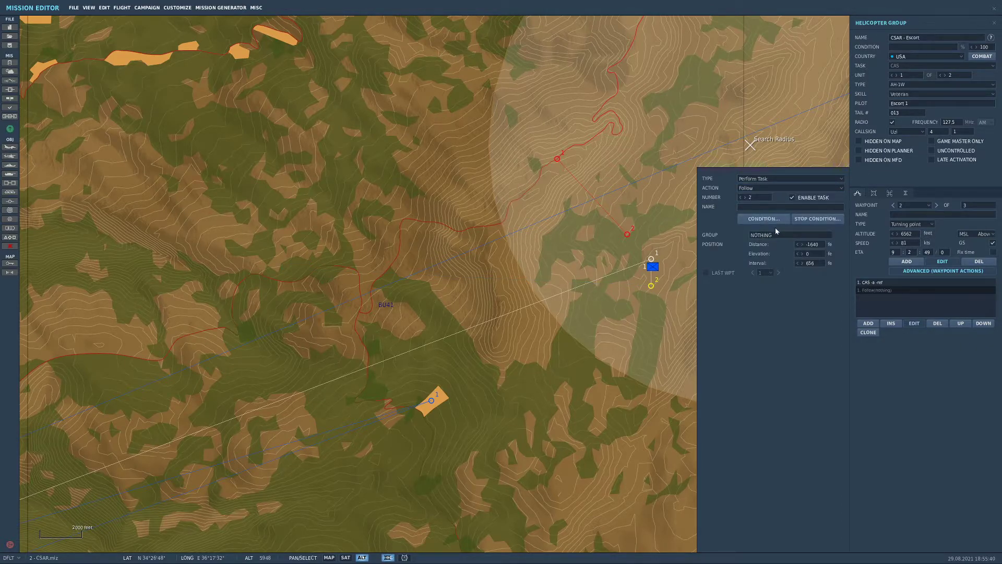
{"action": "left_click", "coordinate": [778, 236]}
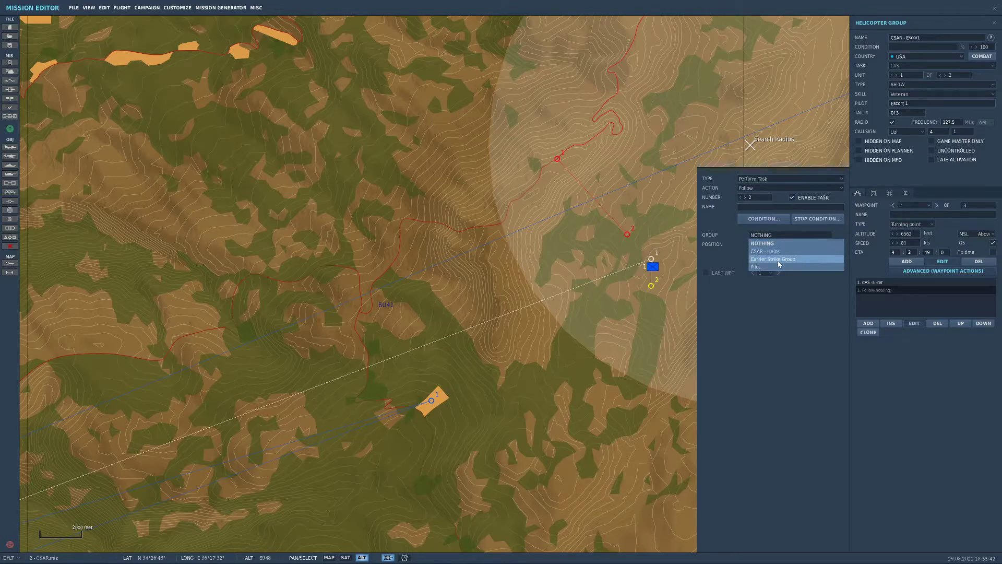
{"action": "left_click", "coordinate": [779, 252]}
Give waypoint 2's Follow task a distance of 300, an elevation of 20 and an interval of 300 feet, and deselect the group
{"action": "left_click", "coordinate": [770, 273]}
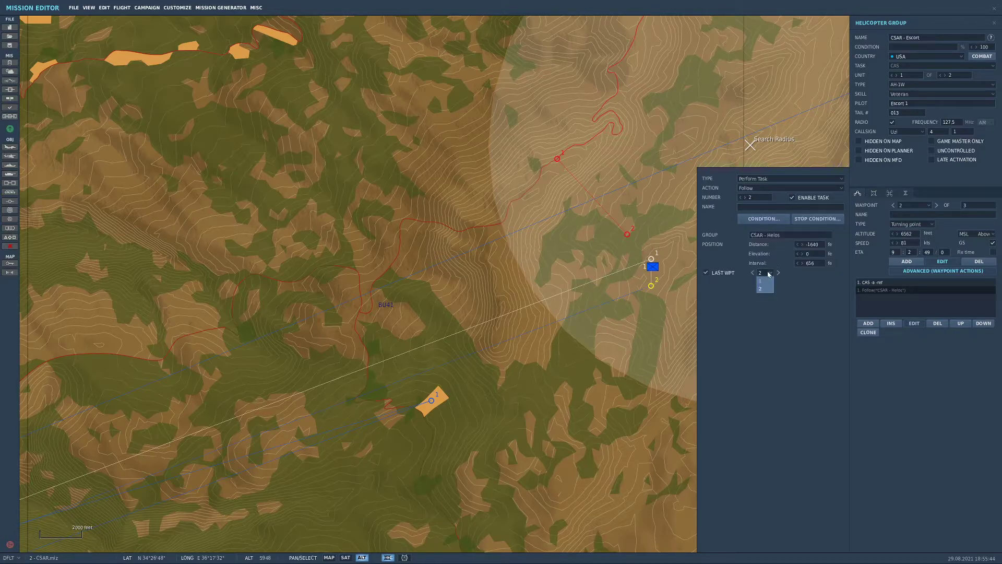
{"action": "left_click_drag", "start_coordinate": [823, 245], "coordinate": [777, 247]}
{"action": "type", "text": "3"}
{"action": "type", "text": "300"}
{"action": "left_click_drag", "start_coordinate": [810, 256], "coordinate": [796, 257]}
{"action": "type", "text": "2"}
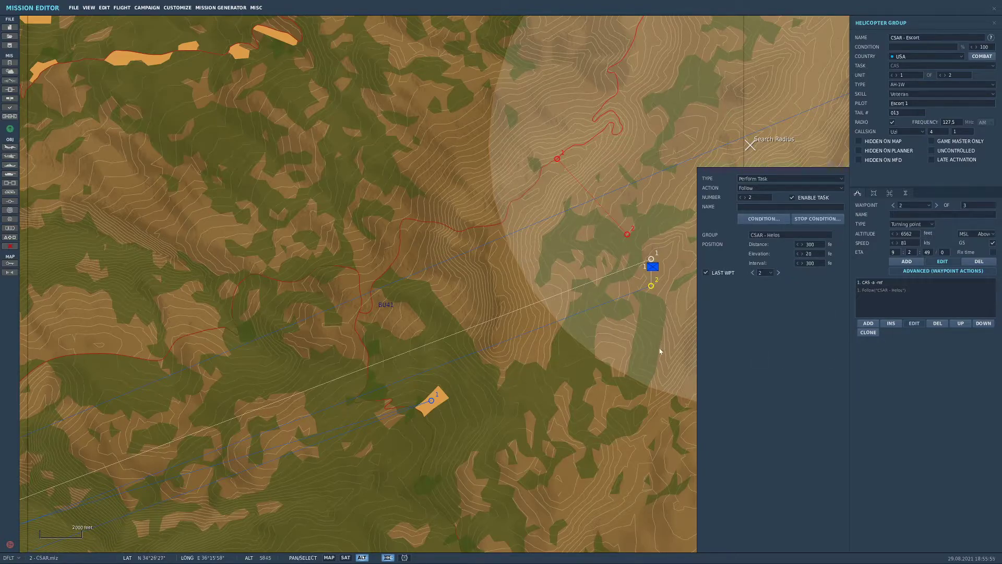
{"action": "left_click", "coordinate": [673, 357]}
{"action": "scroll", "coordinate": [673, 357], "scroll_direction": "down", "scroll_amount": 5}
{"action": "left_click", "coordinate": [661, 309]}
{"action": "scroll", "coordinate": [657, 324], "scroll_direction": "down", "scroll_amount": 5}
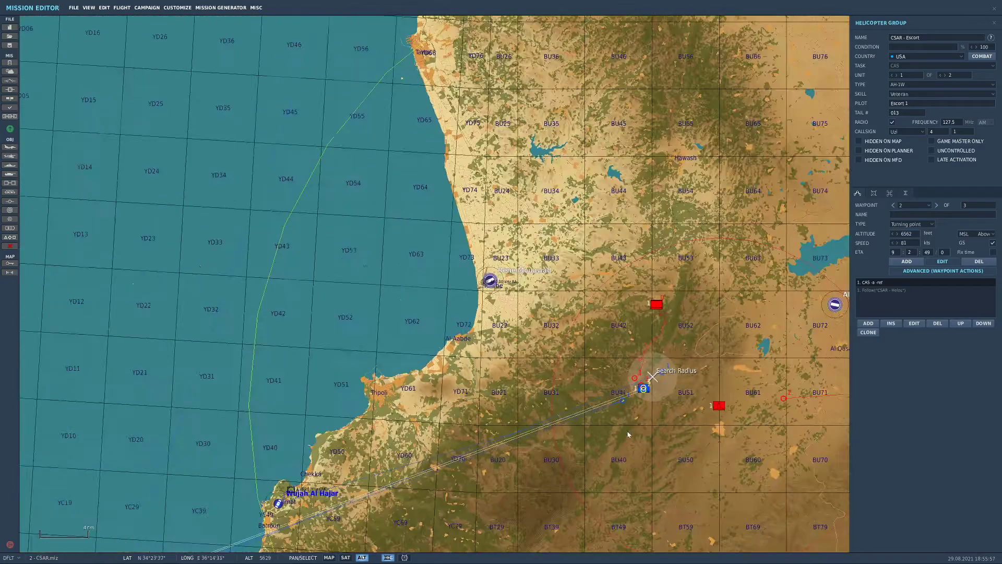
{"action": "left_click", "coordinate": [653, 480]}
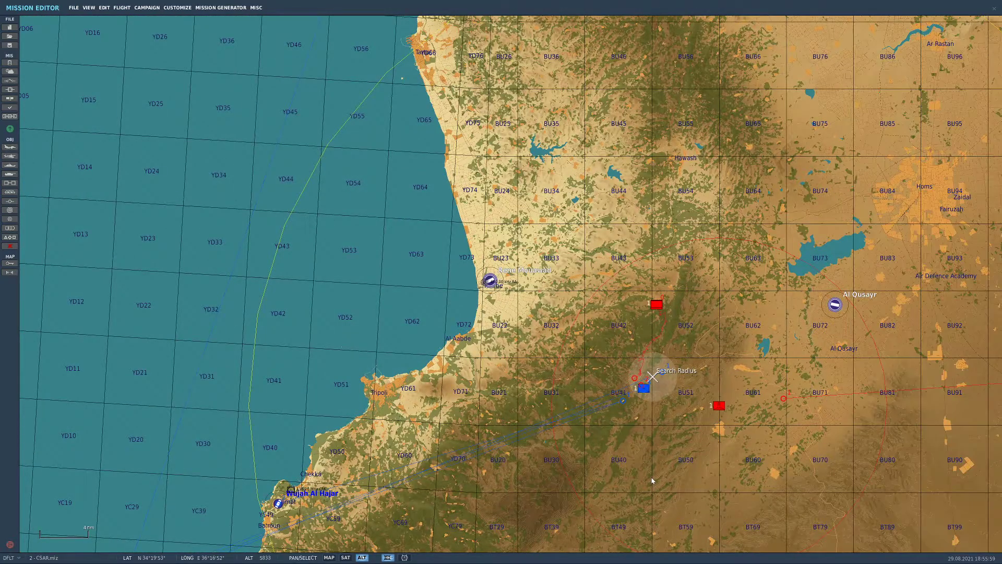
Examine the helicopter groups on the carrier and the escort route's waypoints at the crash site
{"action": "scroll", "coordinate": [647, 479], "scroll_direction": "down", "scroll_amount": 5}
{"action": "scroll", "coordinate": [480, 480], "scroll_direction": "up", "scroll_amount": 3}
{"action": "left_click_drag", "start_coordinate": [480, 481], "coordinate": [660, 407]}
{"action": "left_click_drag", "start_coordinate": [525, 472], "coordinate": [751, 248]}
{"action": "scroll", "coordinate": [501, 360], "scroll_direction": "up", "scroll_amount": 6}
{"action": "left_click_drag", "start_coordinate": [36, 395], "coordinate": [532, 246]}
{"action": "scroll", "coordinate": [647, 213], "scroll_direction": "up", "scroll_amount": 10}
{"action": "scroll", "coordinate": [708, 212], "scroll_direction": "up", "scroll_amount": 8}
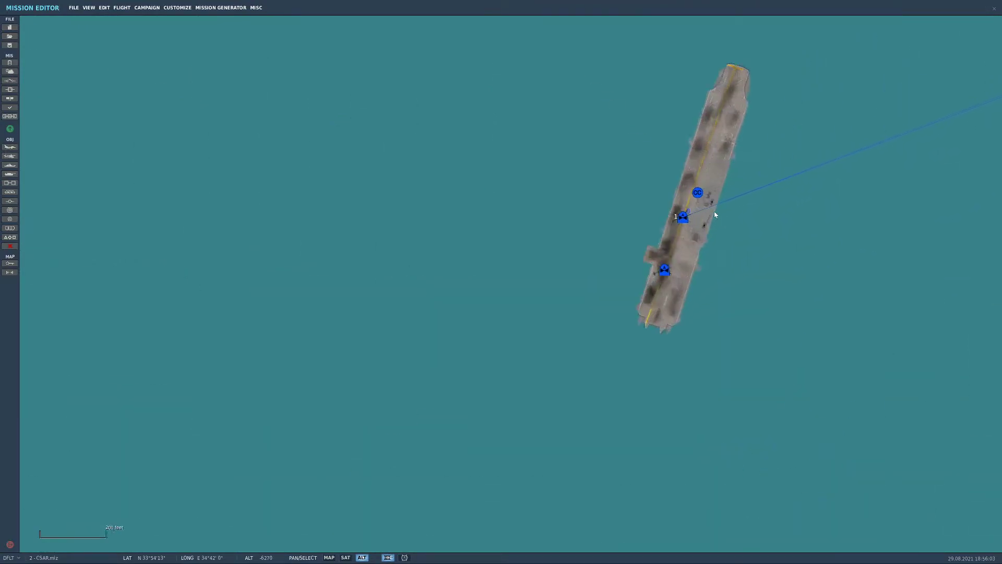
{"action": "scroll", "coordinate": [627, 261], "scroll_direction": "down", "scroll_amount": 10}
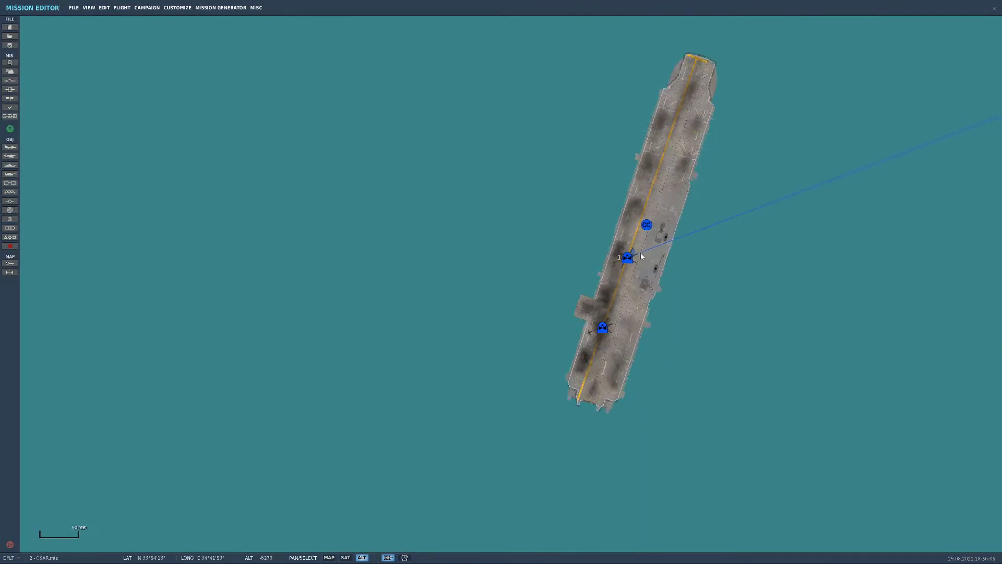
{"action": "scroll", "coordinate": [539, 344], "scroll_direction": "down", "scroll_amount": 8}
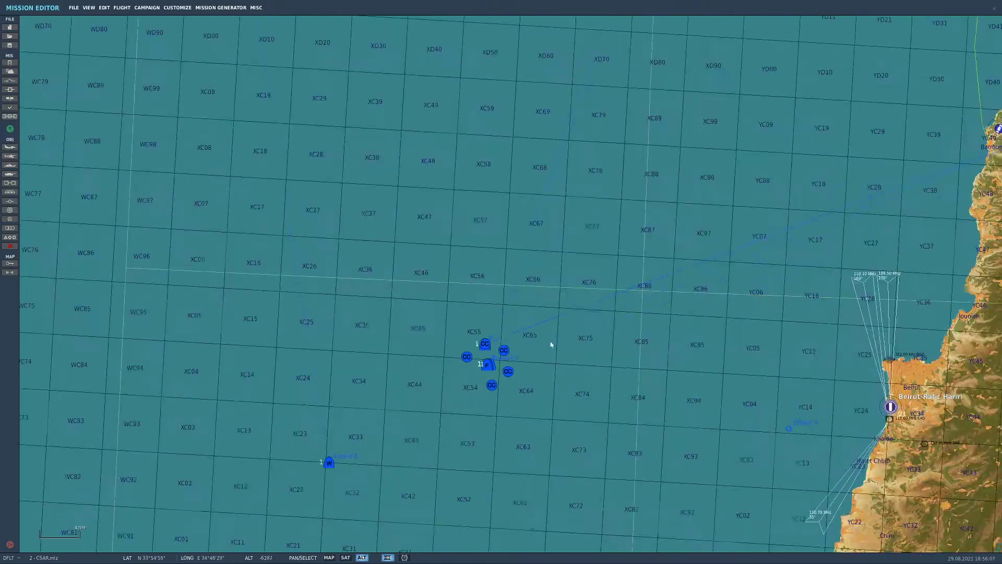
{"action": "scroll", "coordinate": [901, 195], "scroll_direction": "up", "scroll_amount": 8}
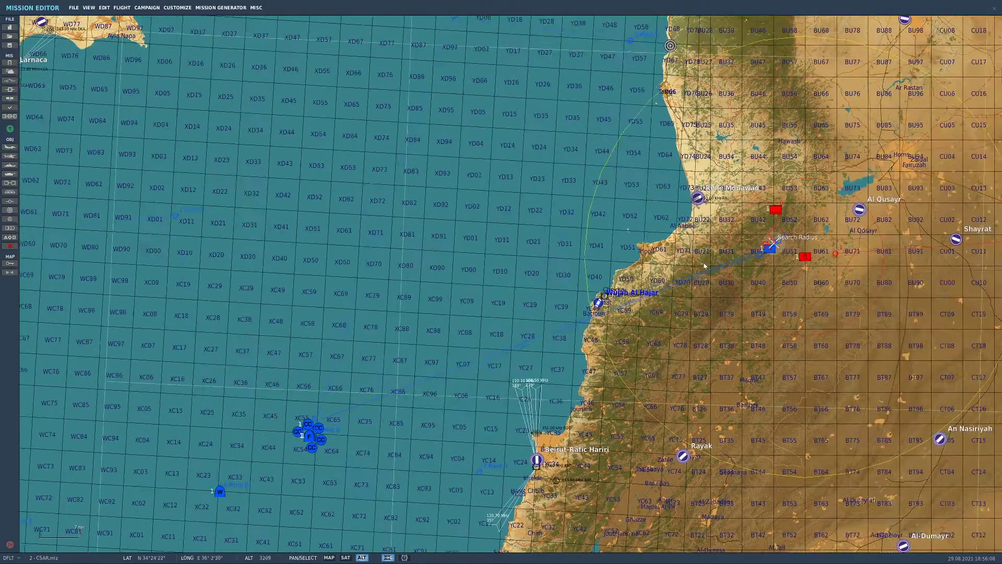
{"action": "scroll", "coordinate": [779, 252], "scroll_direction": "up", "scroll_amount": 8}
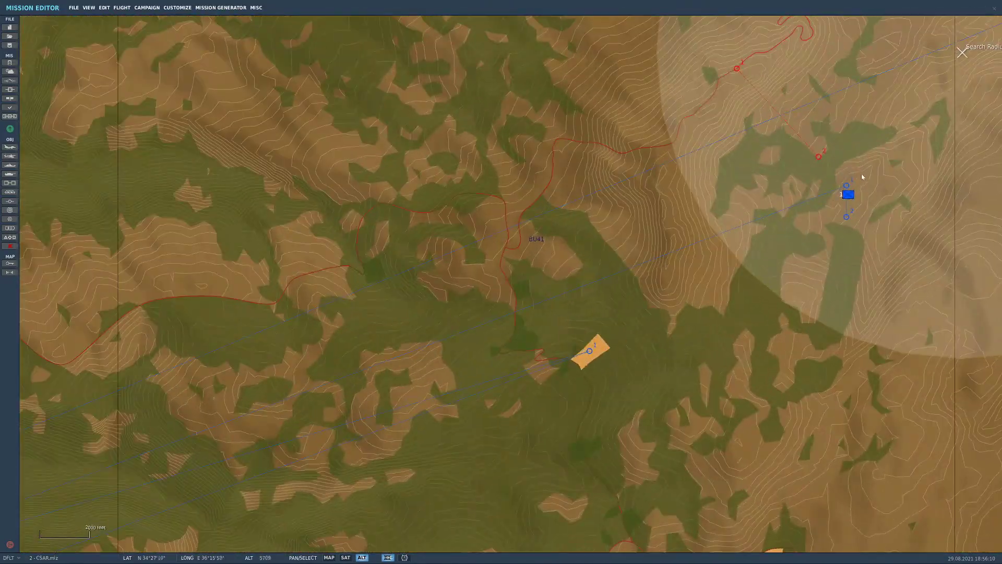
{"action": "scroll", "coordinate": [813, 156], "scroll_direction": "down", "scroll_amount": 3}
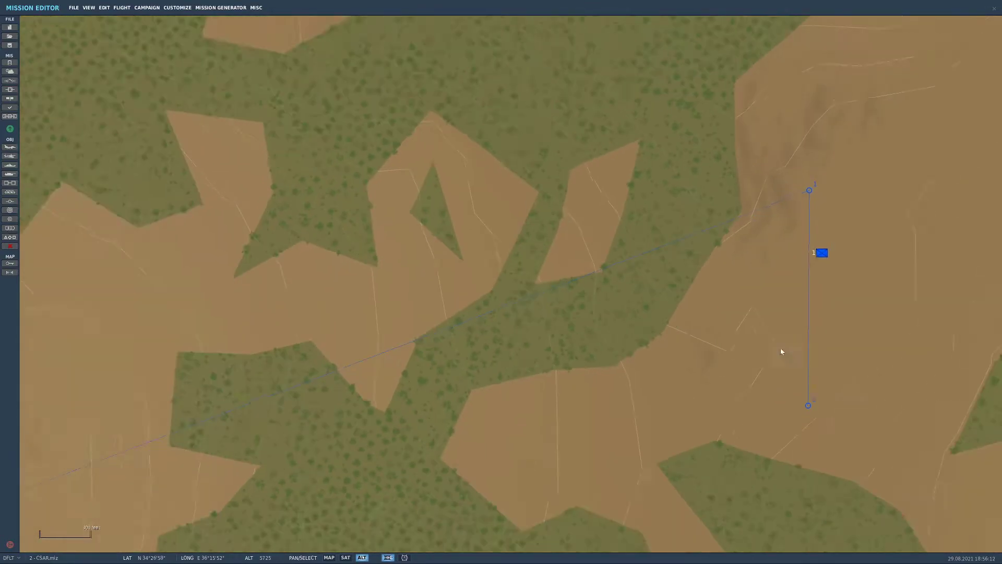
{"action": "scroll", "coordinate": [900, 222], "scroll_direction": "down", "scroll_amount": 5}
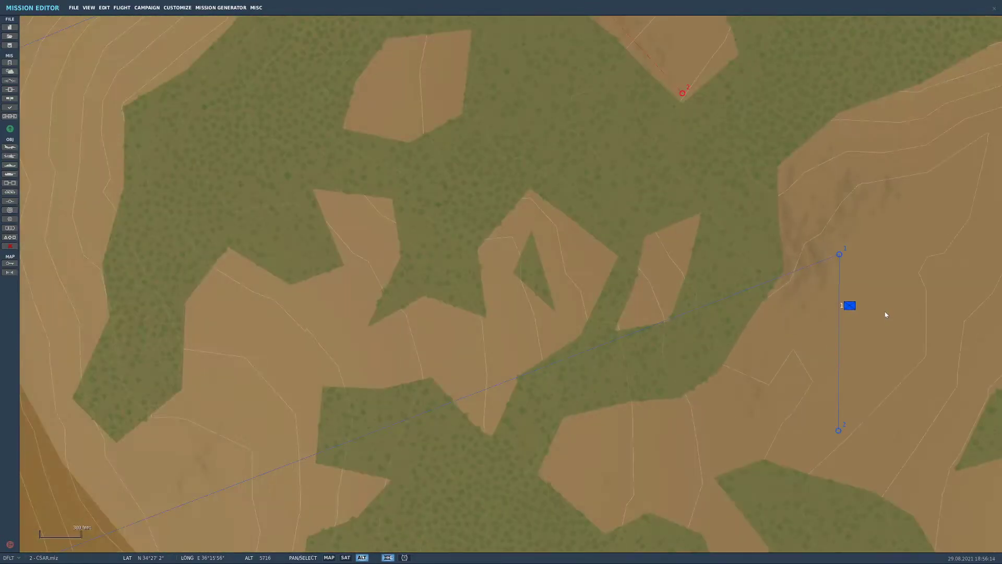
Examine the Search Radius zone, the enemy and helicopter routes around it, and the wider mission layout from the carrier to the inland airfields
{"action": "scroll", "coordinate": [736, 381], "scroll_direction": "up", "scroll_amount": 2}
{"action": "scroll", "coordinate": [652, 438], "scroll_direction": "down", "scroll_amount": 4}
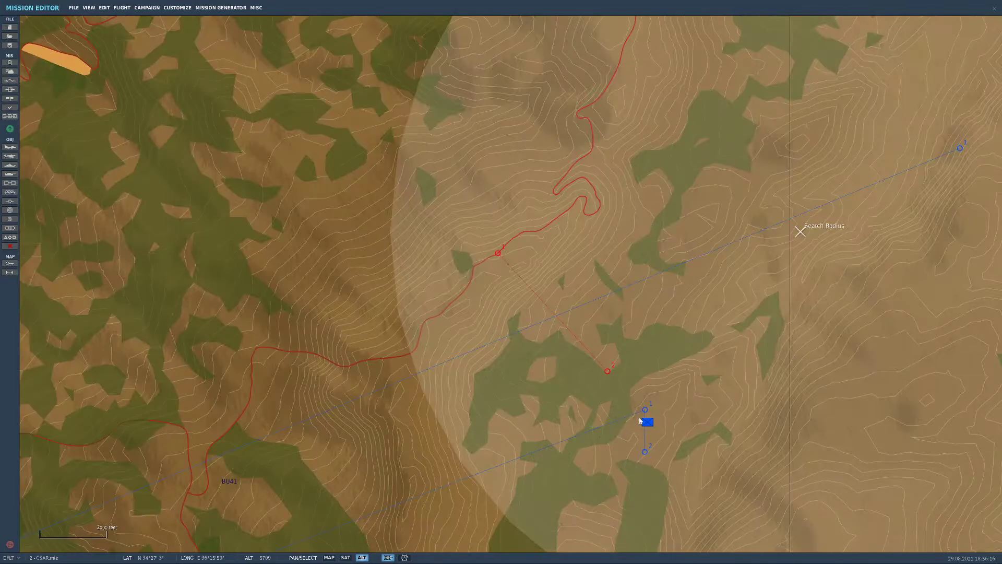
{"action": "scroll", "coordinate": [650, 445], "scroll_direction": "up", "scroll_amount": 3}
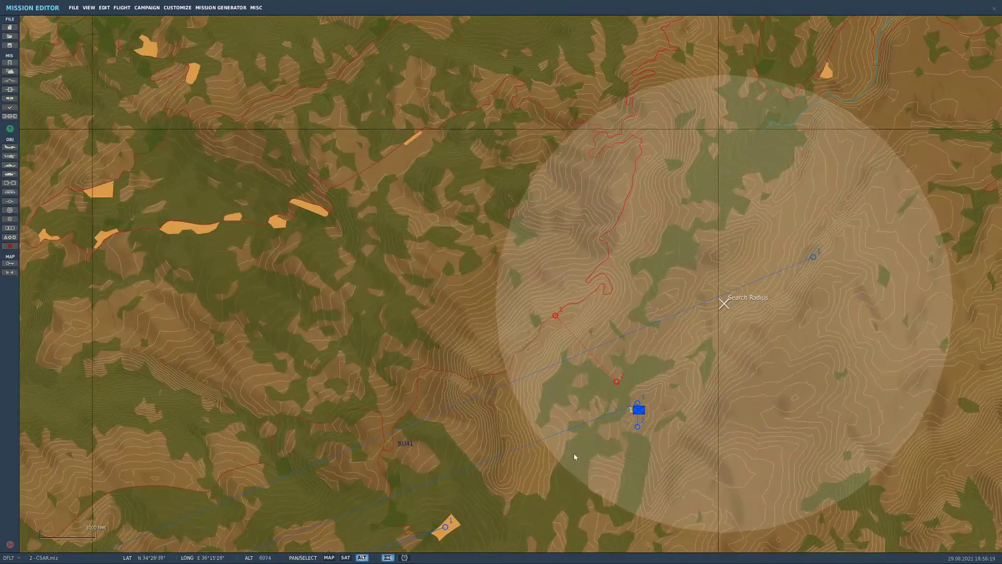
{"action": "scroll", "coordinate": [737, 378], "scroll_direction": "down", "scroll_amount": 3}
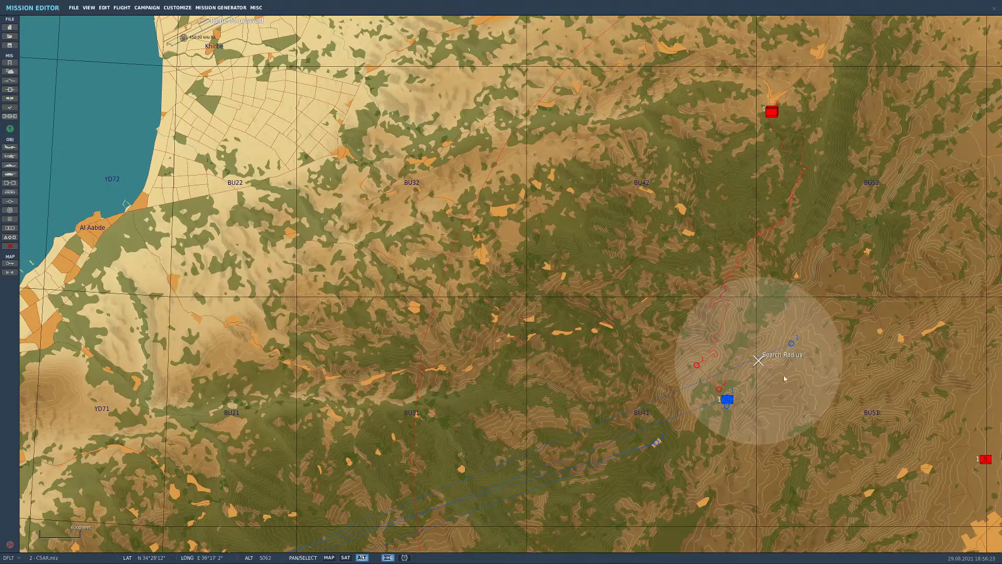
{"action": "scroll", "coordinate": [781, 423], "scroll_direction": "down", "scroll_amount": 2}
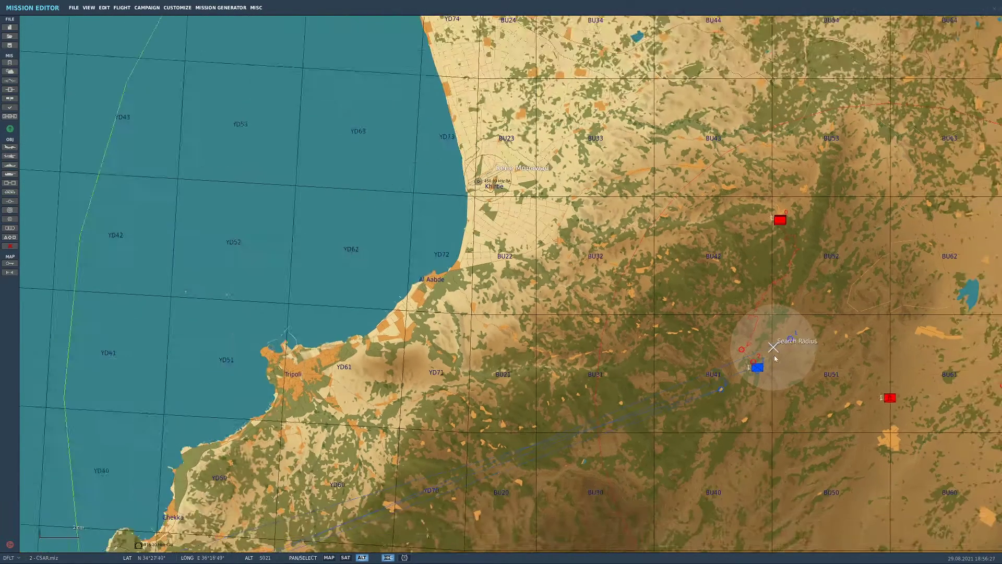
{"action": "scroll", "coordinate": [757, 365], "scroll_direction": "up", "scroll_amount": 5}
{"action": "scroll", "coordinate": [757, 365], "scroll_direction": "up", "scroll_amount": 2}
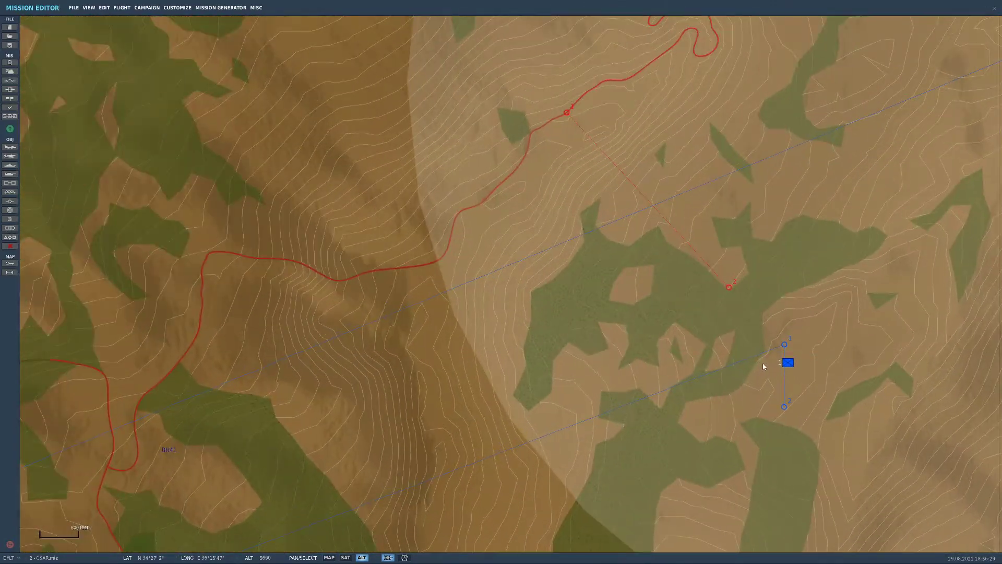
{"action": "scroll", "coordinate": [764, 365], "scroll_direction": "down", "scroll_amount": 2}
{"action": "scroll", "coordinate": [792, 380], "scroll_direction": "up", "scroll_amount": 1}
{"action": "scroll", "coordinate": [791, 381], "scroll_direction": "down", "scroll_amount": 1}
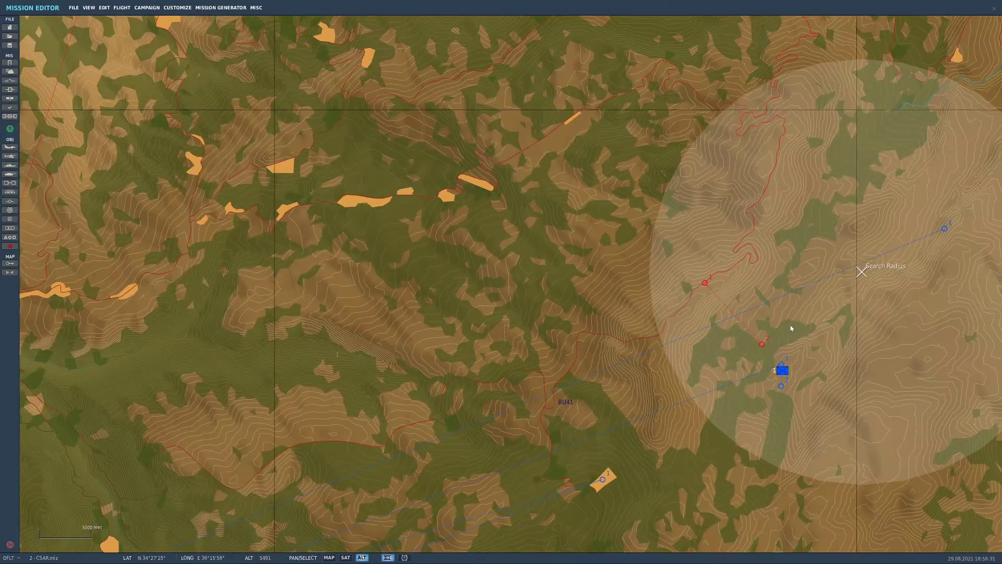
{"action": "scroll", "coordinate": [753, 362], "scroll_direction": "down", "scroll_amount": 2}
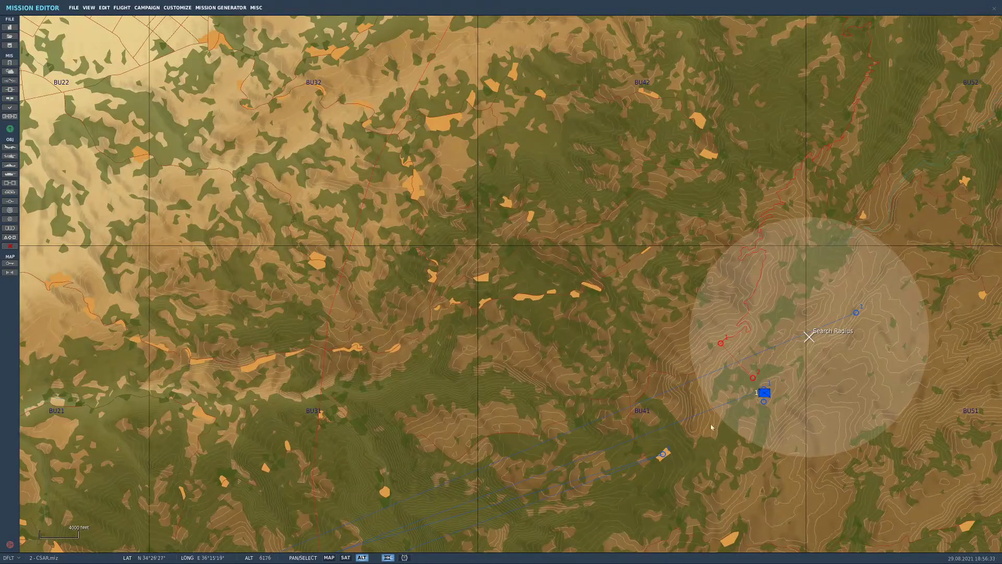
{"action": "scroll", "coordinate": [720, 430], "scroll_direction": "down", "scroll_amount": 8}
{"action": "scroll", "coordinate": [887, 360], "scroll_direction": "down", "scroll_amount": 3}
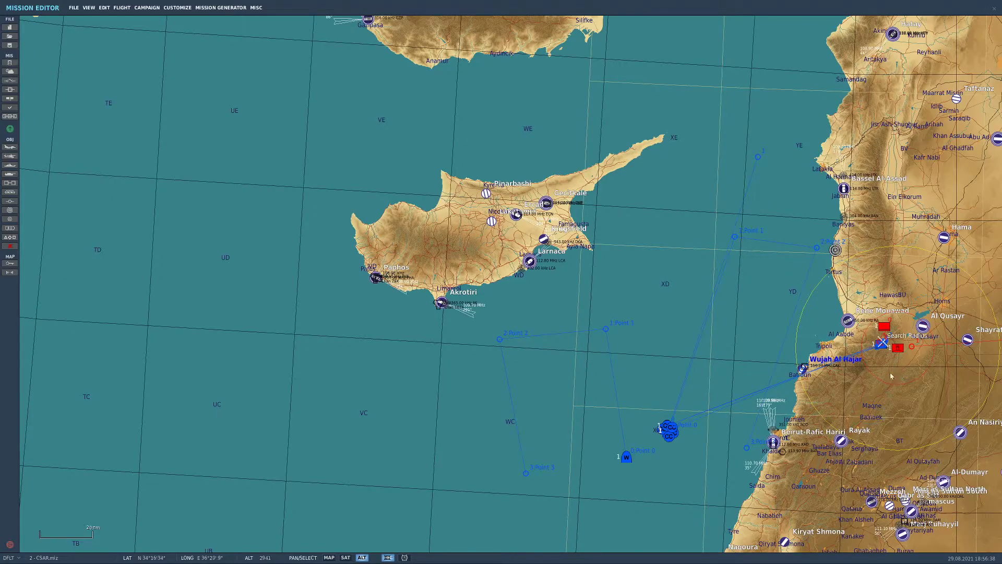
{"action": "scroll", "coordinate": [884, 382], "scroll_direction": "down", "scroll_amount": 1}
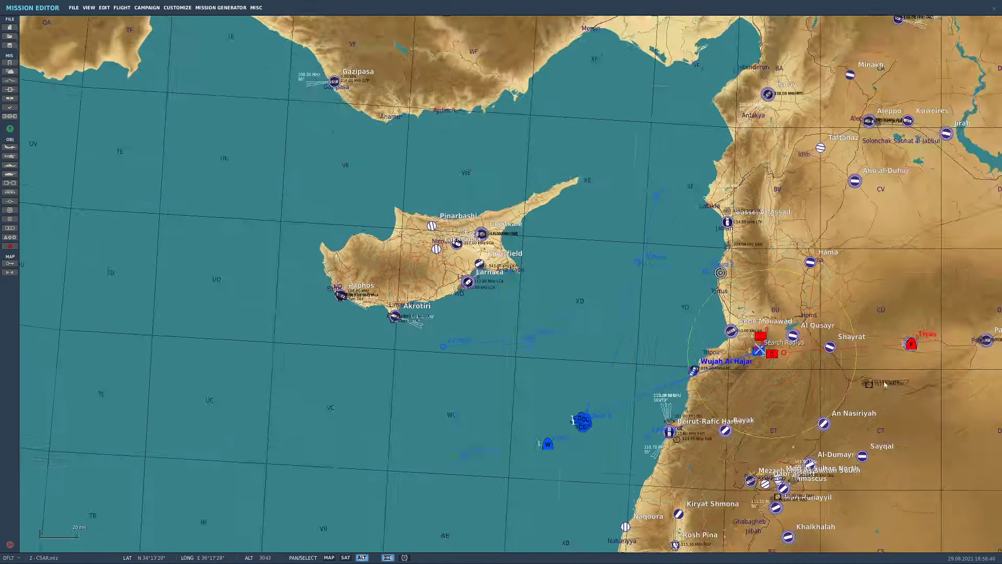
{"action": "scroll", "coordinate": [835, 365], "scroll_direction": "up", "scroll_amount": 3}
{"action": "scroll", "coordinate": [662, 337], "scroll_direction": "up", "scroll_amount": 2}
{"action": "scroll", "coordinate": [666, 353], "scroll_direction": "down", "scroll_amount": 2}
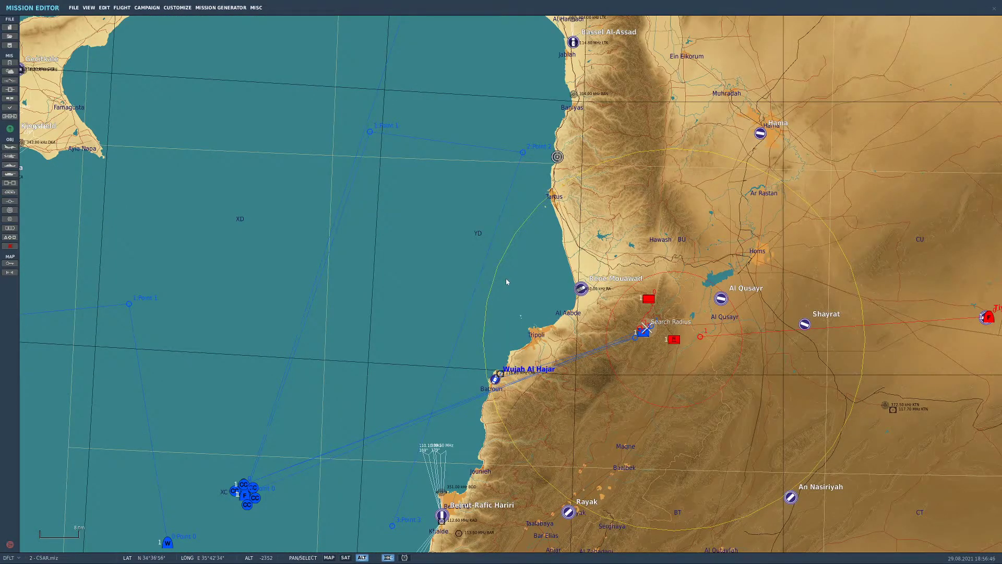
{"action": "scroll", "coordinate": [630, 333], "scroll_direction": "up", "scroll_amount": 3}
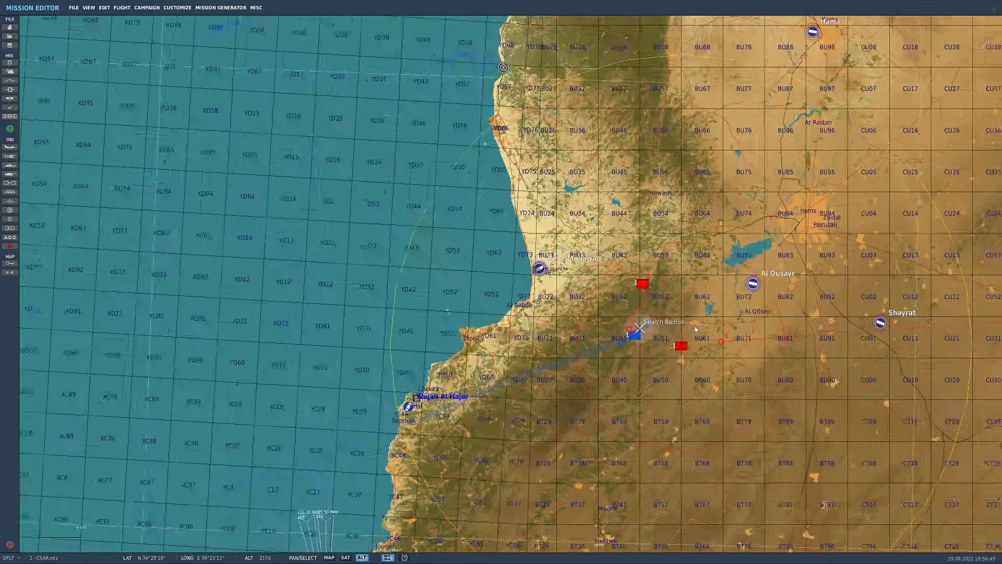
{"action": "scroll", "coordinate": [628, 330], "scroll_direction": "up", "scroll_amount": 2}
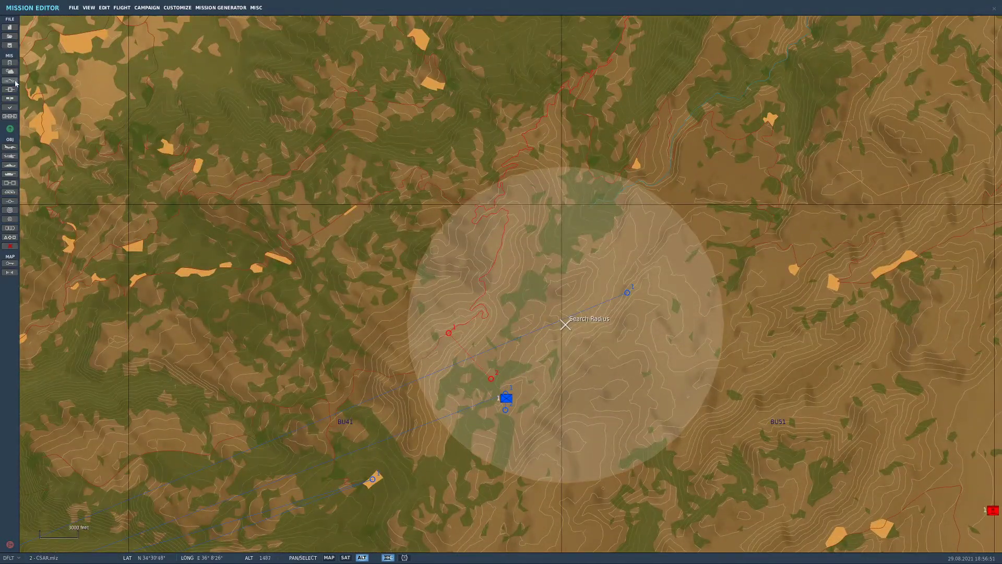
Add an AI Task Push action to the Pickup trigger that activates the CSAR - Escort group's Switch Waypoint task
{"action": "left_click", "coordinate": [15, 82]}
{"action": "left_click", "coordinate": [621, 70]}
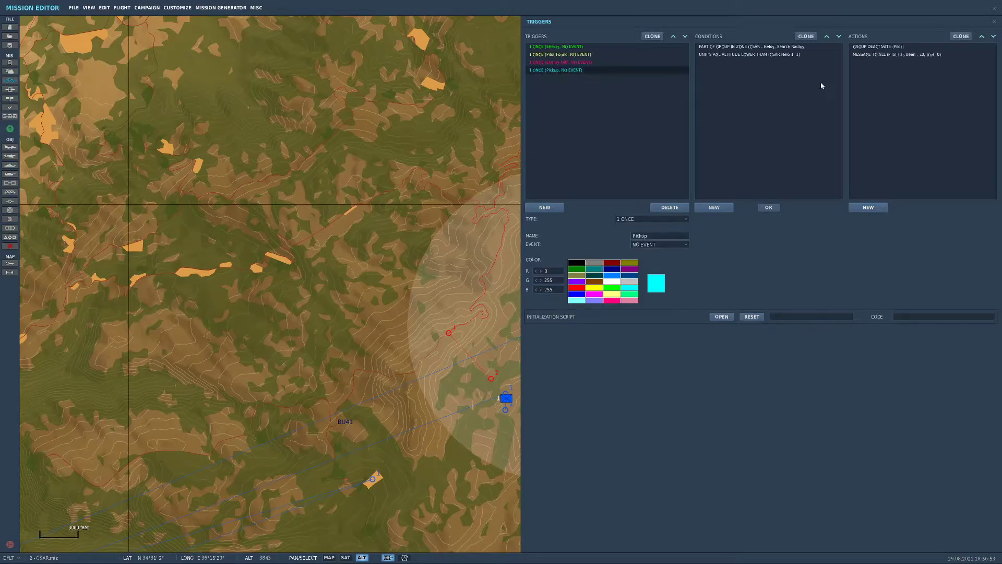
{"action": "left_click", "coordinate": [889, 55]}
{"action": "left_click", "coordinate": [868, 207]}
{"action": "left_click", "coordinate": [940, 219]}
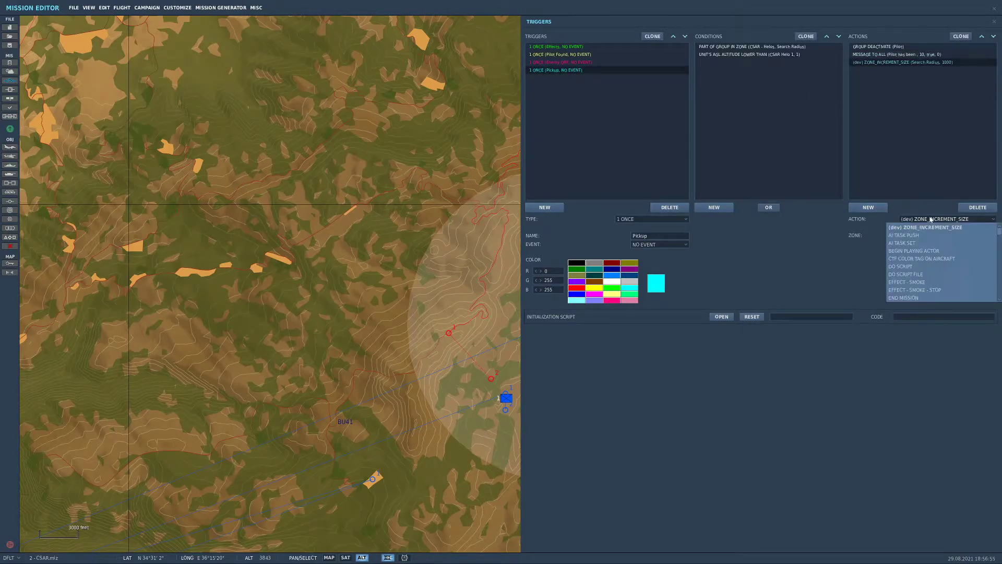
{"action": "left_click", "coordinate": [936, 238]}
{"action": "left_click", "coordinate": [955, 236]}
{"action": "left_click", "coordinate": [919, 243]}
{"action": "left_click", "coordinate": [663, 160]}
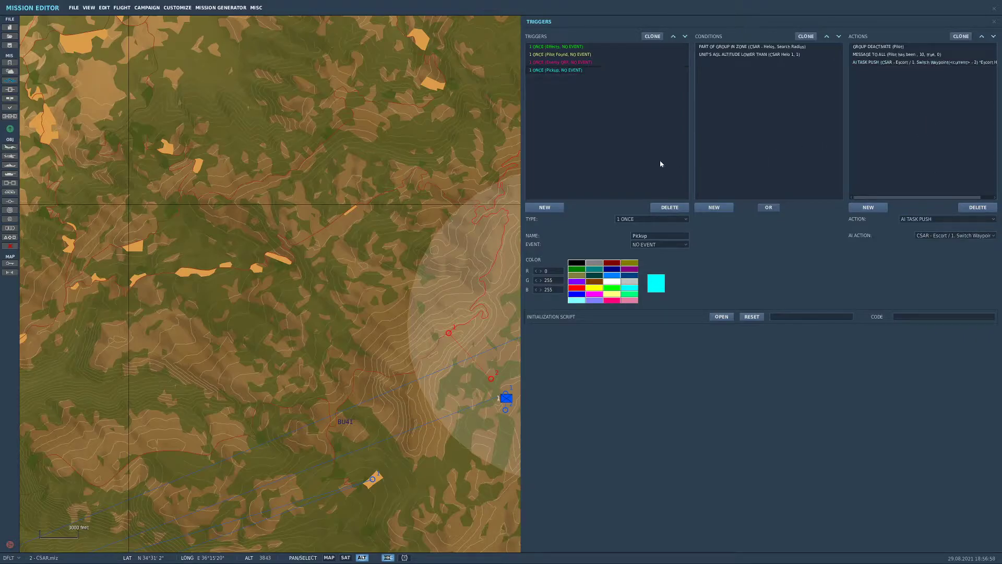
{"action": "scroll", "coordinate": [511, 180], "scroll_direction": "down", "scroll_amount": 3}
{"action": "left_click", "coordinate": [508, 180]}
{"action": "scroll", "coordinate": [532, 183], "scroll_direction": "down", "scroll_amount": 6}
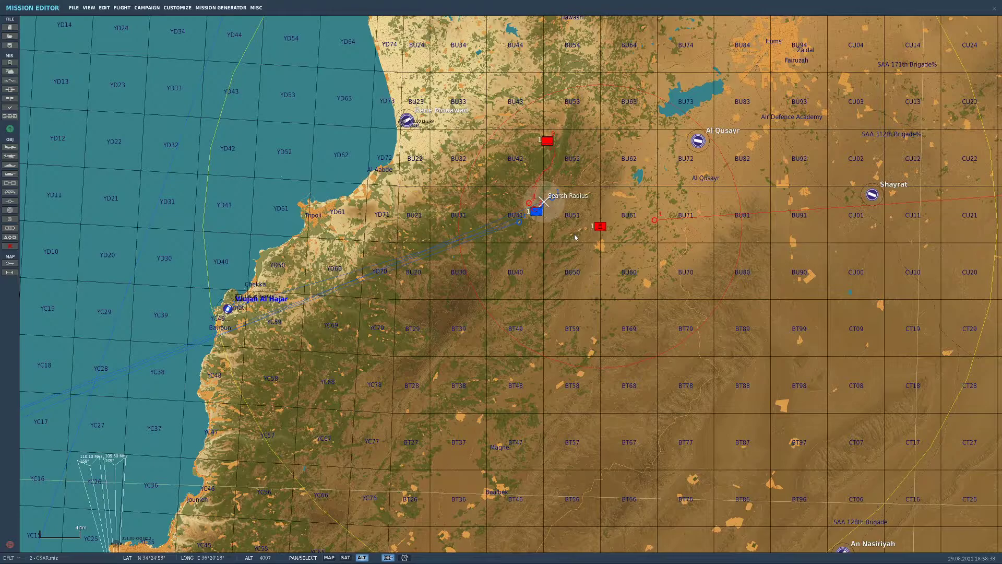
{"action": "scroll", "coordinate": [582, 246], "scroll_direction": "down", "scroll_amount": 3}
{"action": "scroll", "coordinate": [587, 300], "scroll_direction": "down", "scroll_amount": 2}
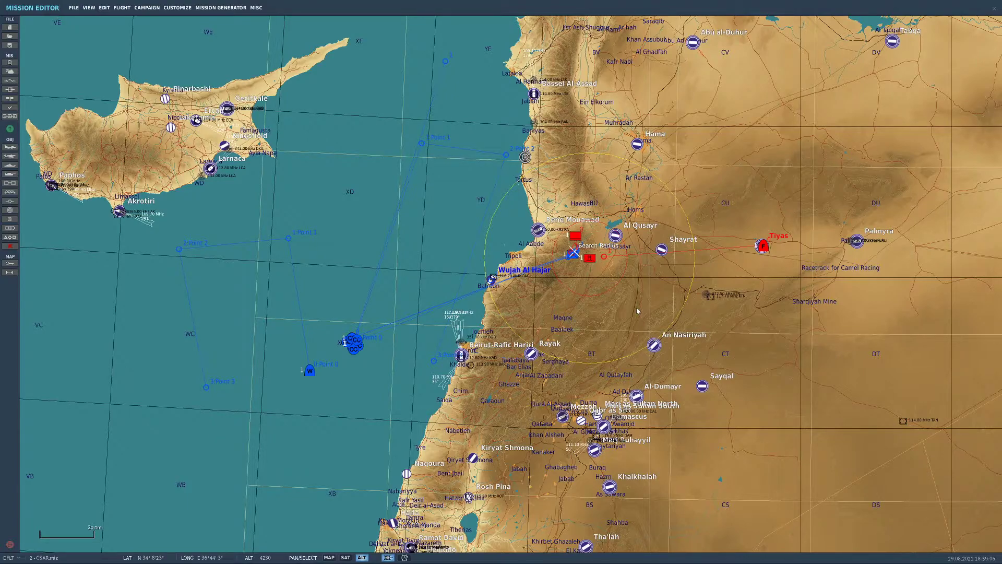
{"action": "scroll", "coordinate": [637, 311], "scroll_direction": "up", "scroll_amount": 2}
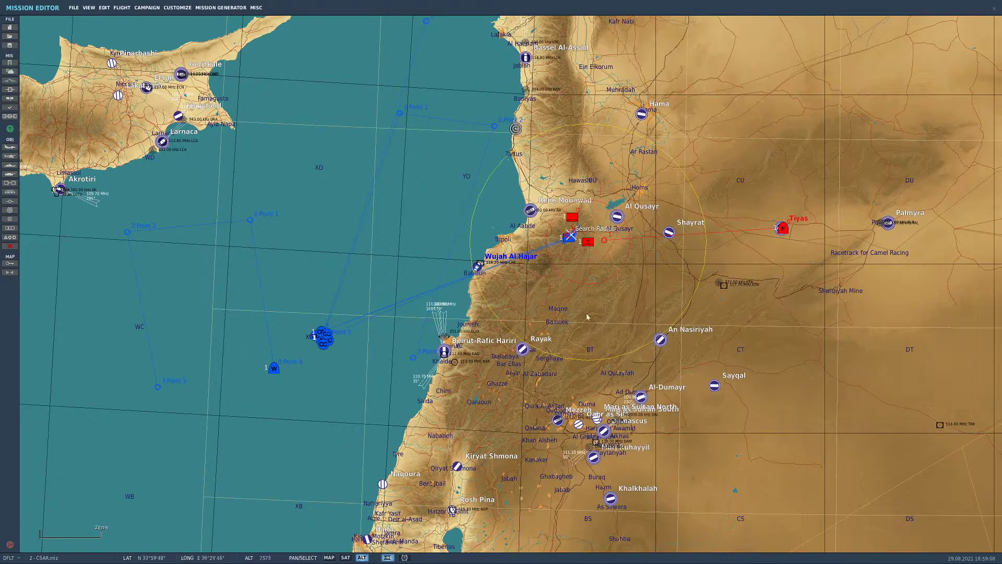